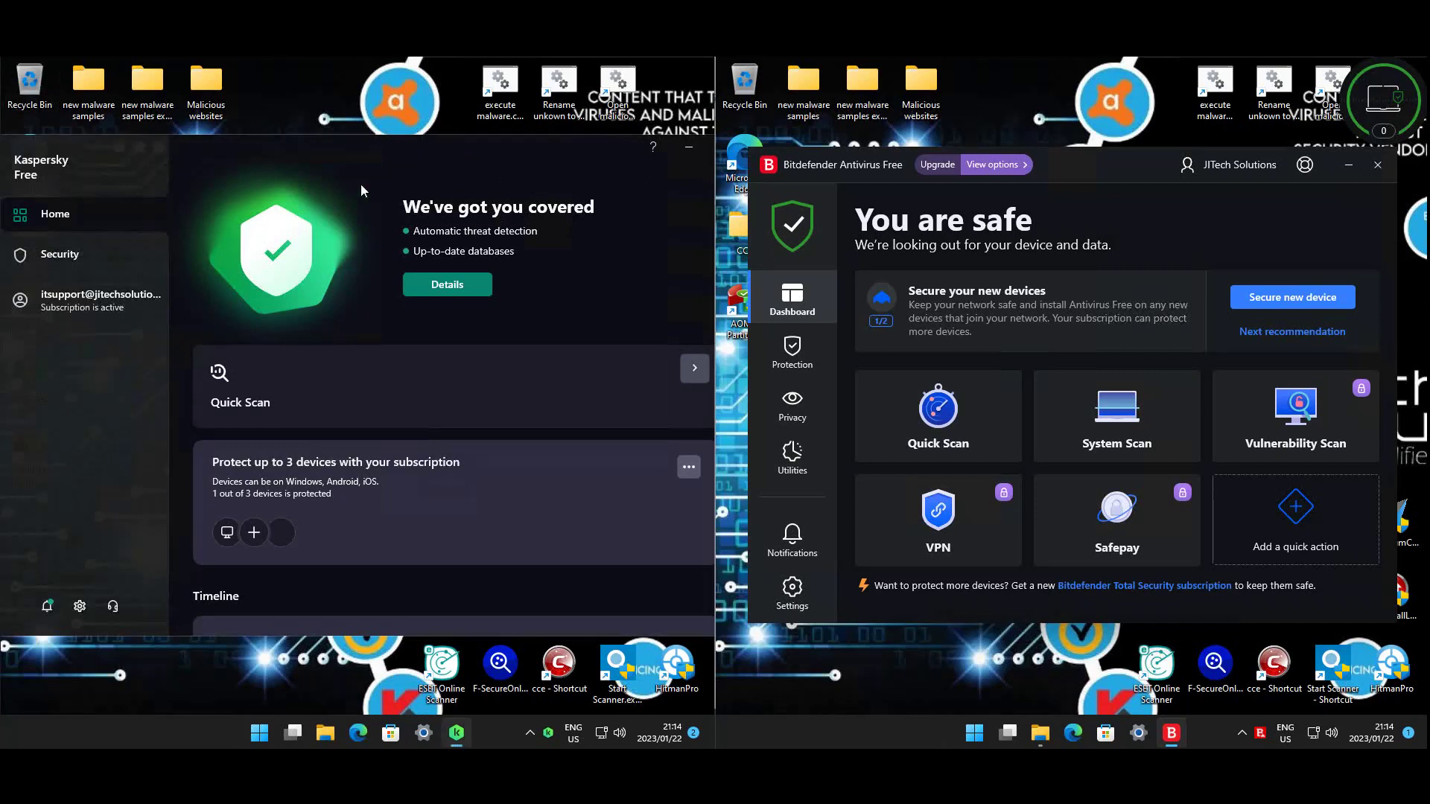
- Open Kaspersky's Settings page and move its window slightly up and to the left
left_click(79, 605)
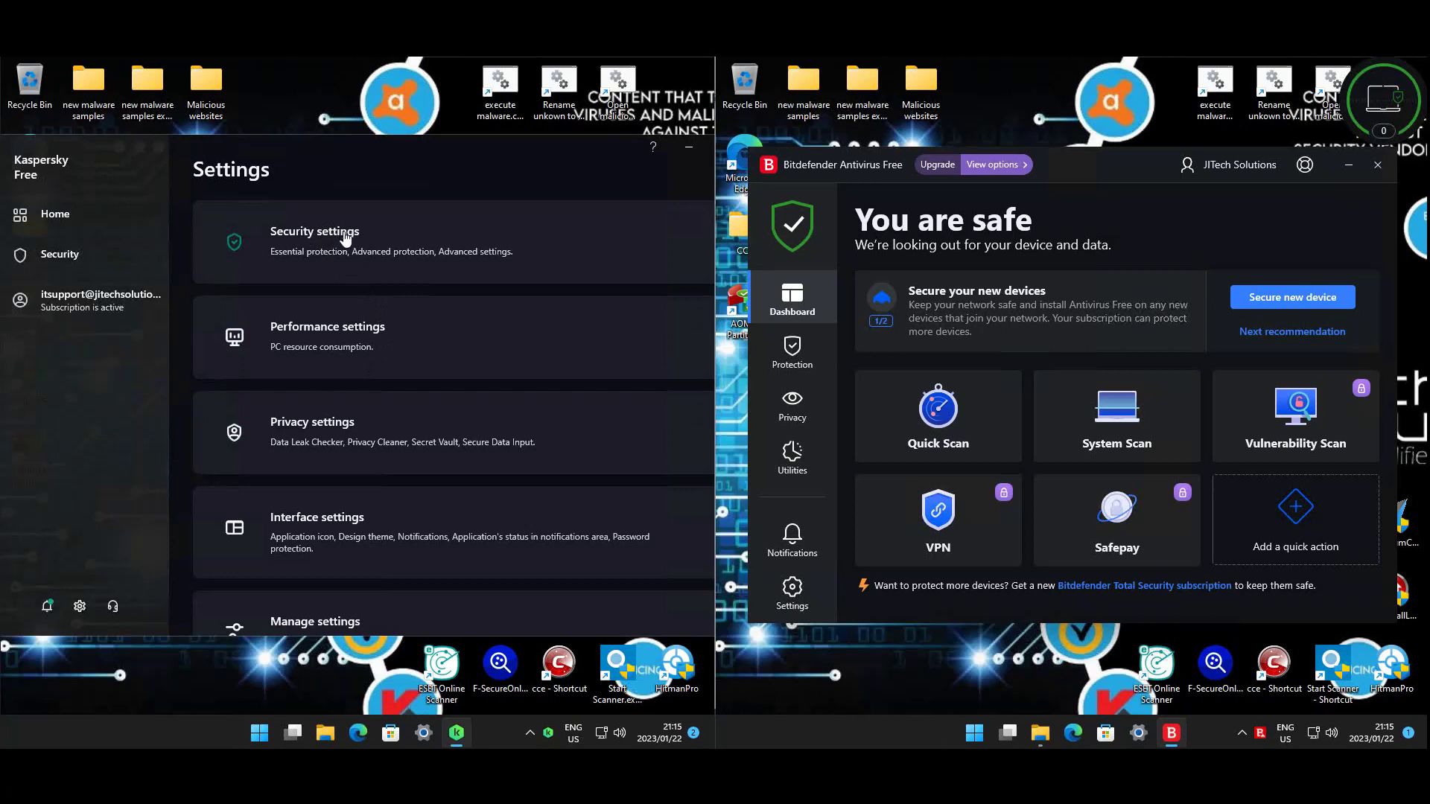
left_click_drag(372, 145, 359, 133)
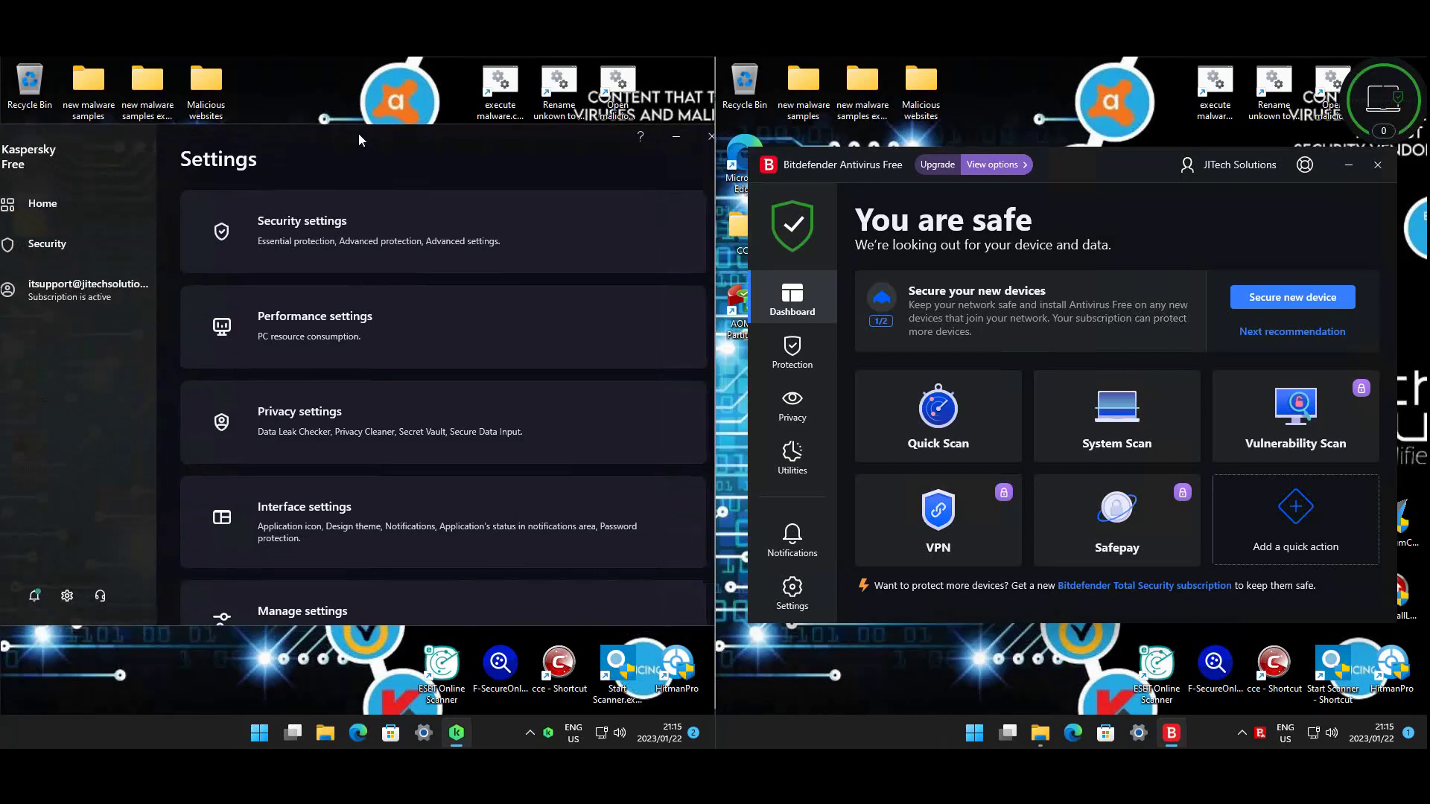
- Review the File Anti-Virus settings with its Advanced Settings expanded
left_click(335, 224)
left_click(306, 310)
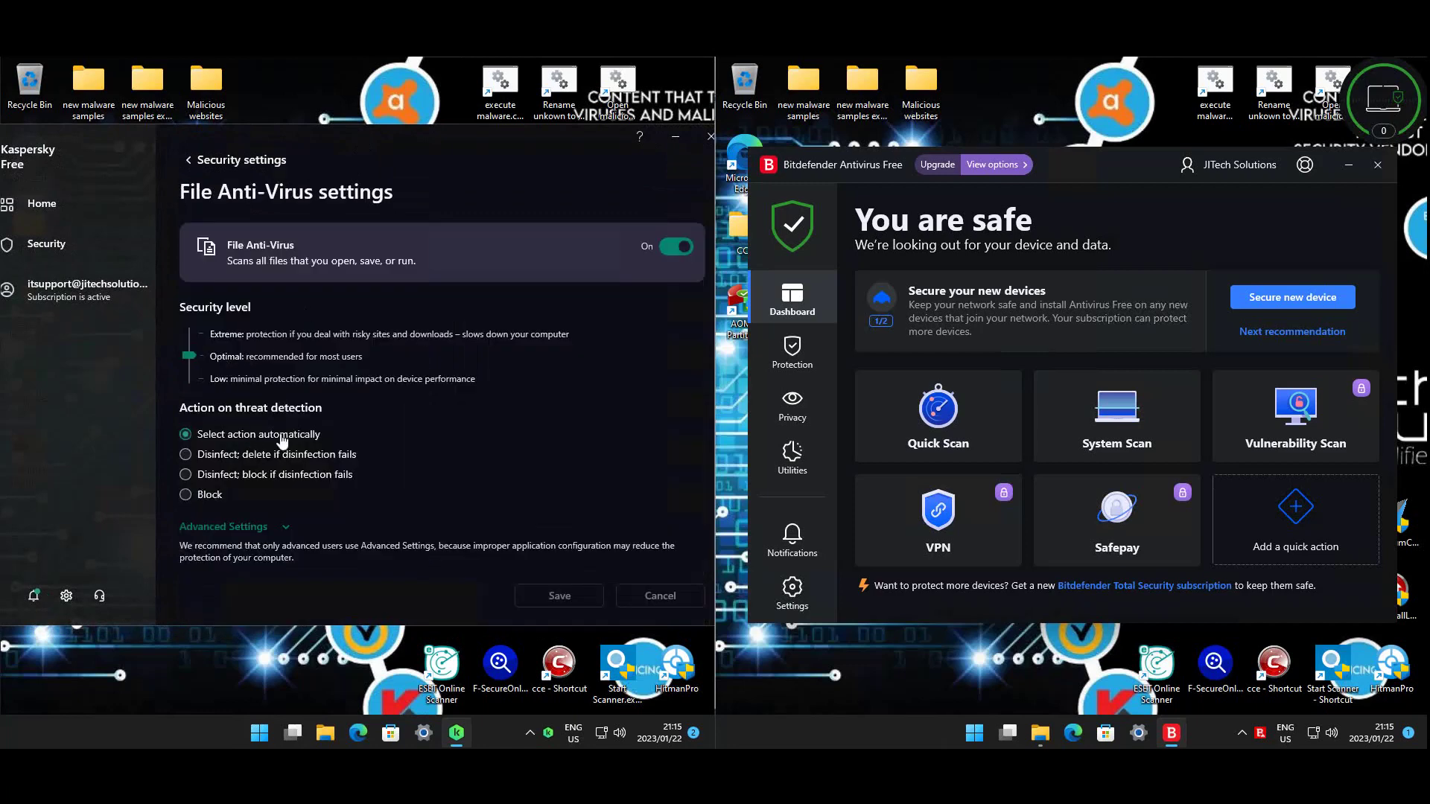
left_click(212, 531)
scroll(480, 432, "down", 5)
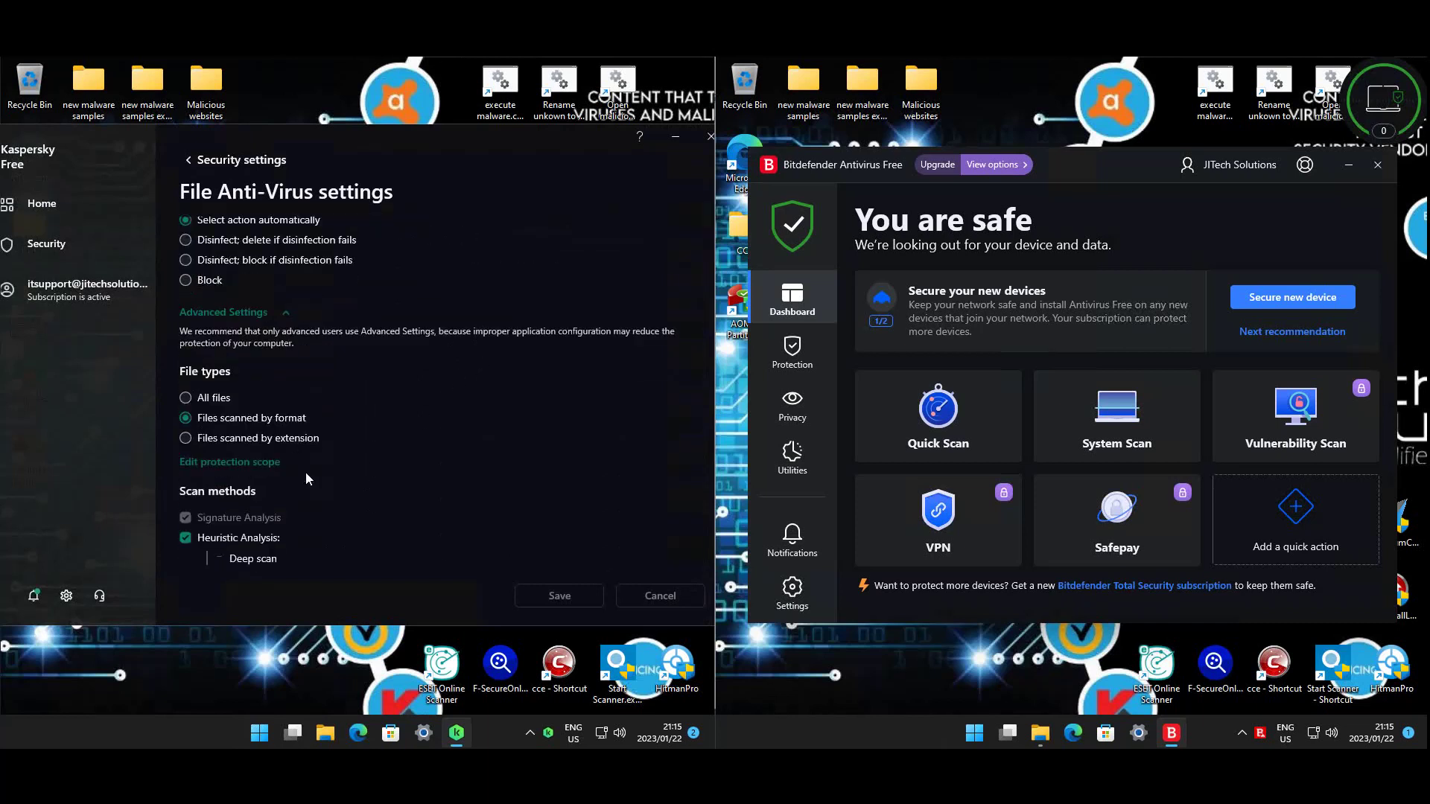
scroll(387, 434, "down", 1)
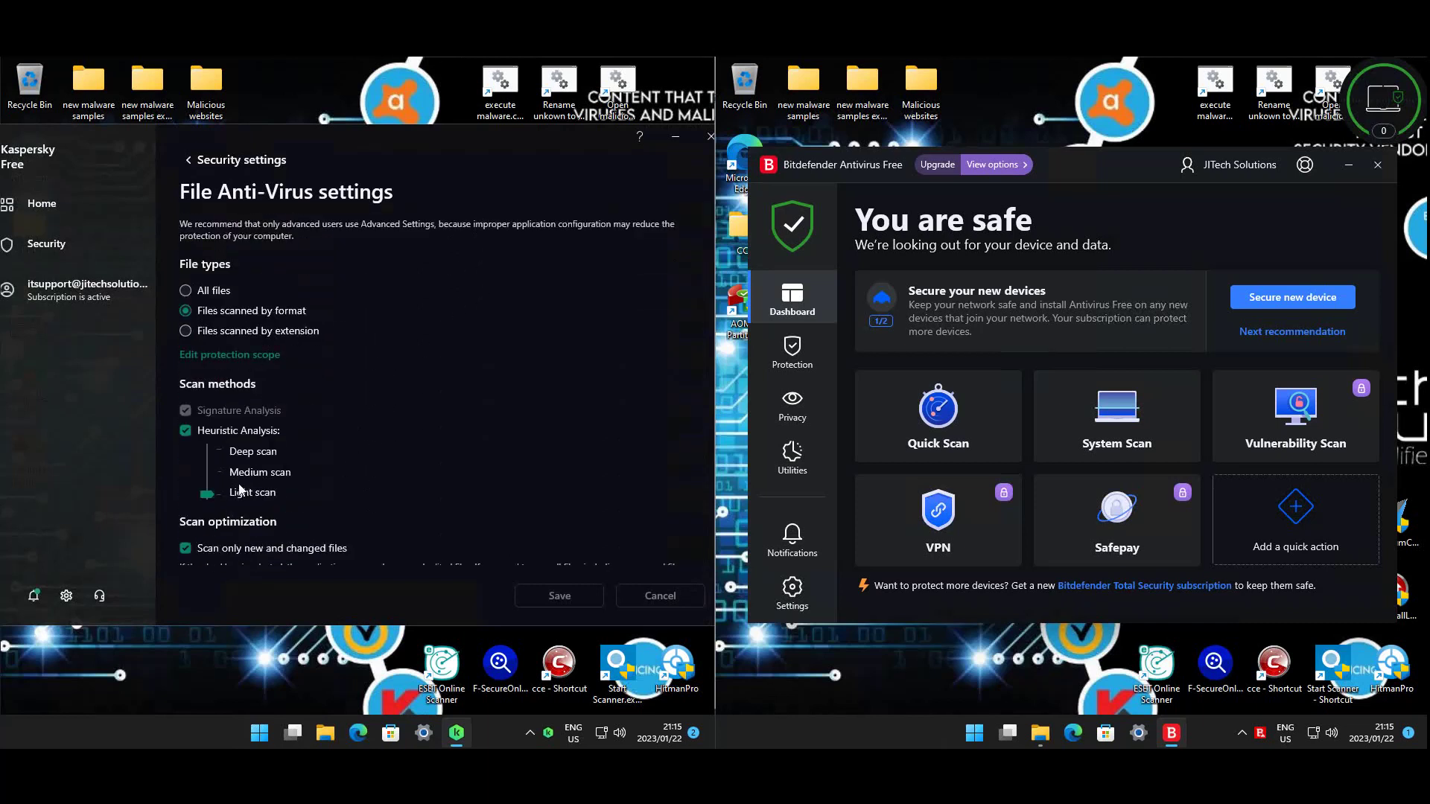
scroll(450, 491, "down", 3)
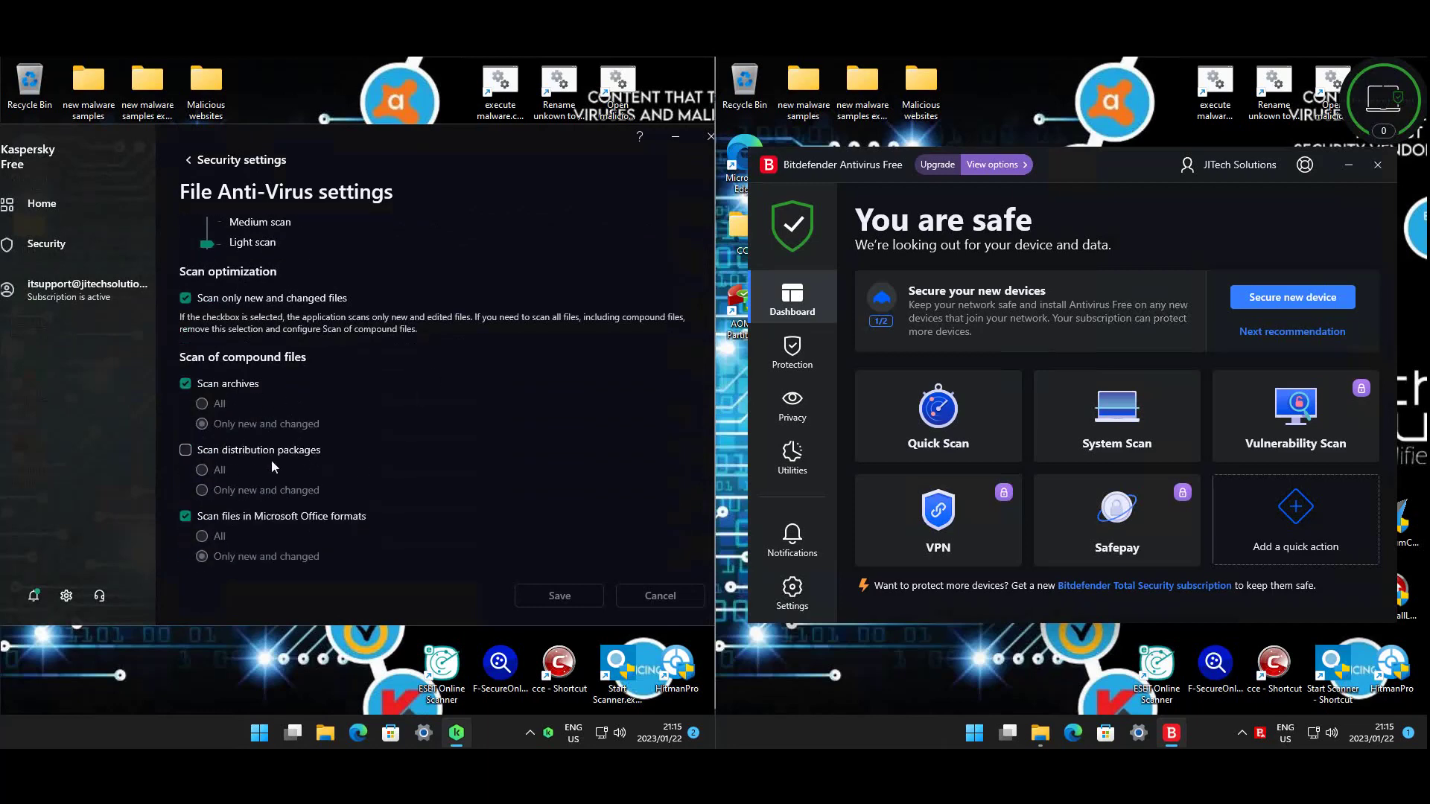
scroll(485, 479, "down", 2)
scroll(442, 445, "down", 5)
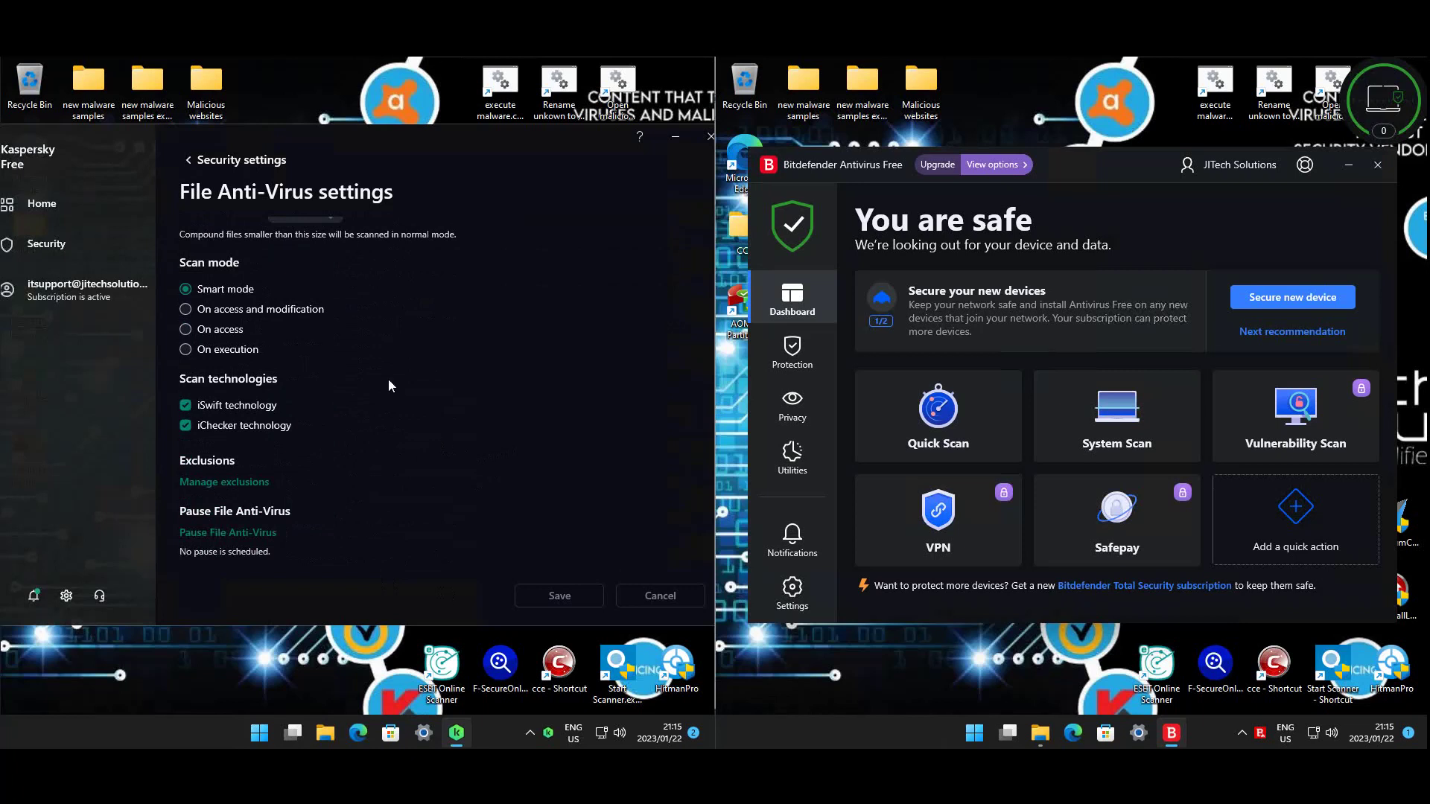
scroll(389, 385, "down", 1)
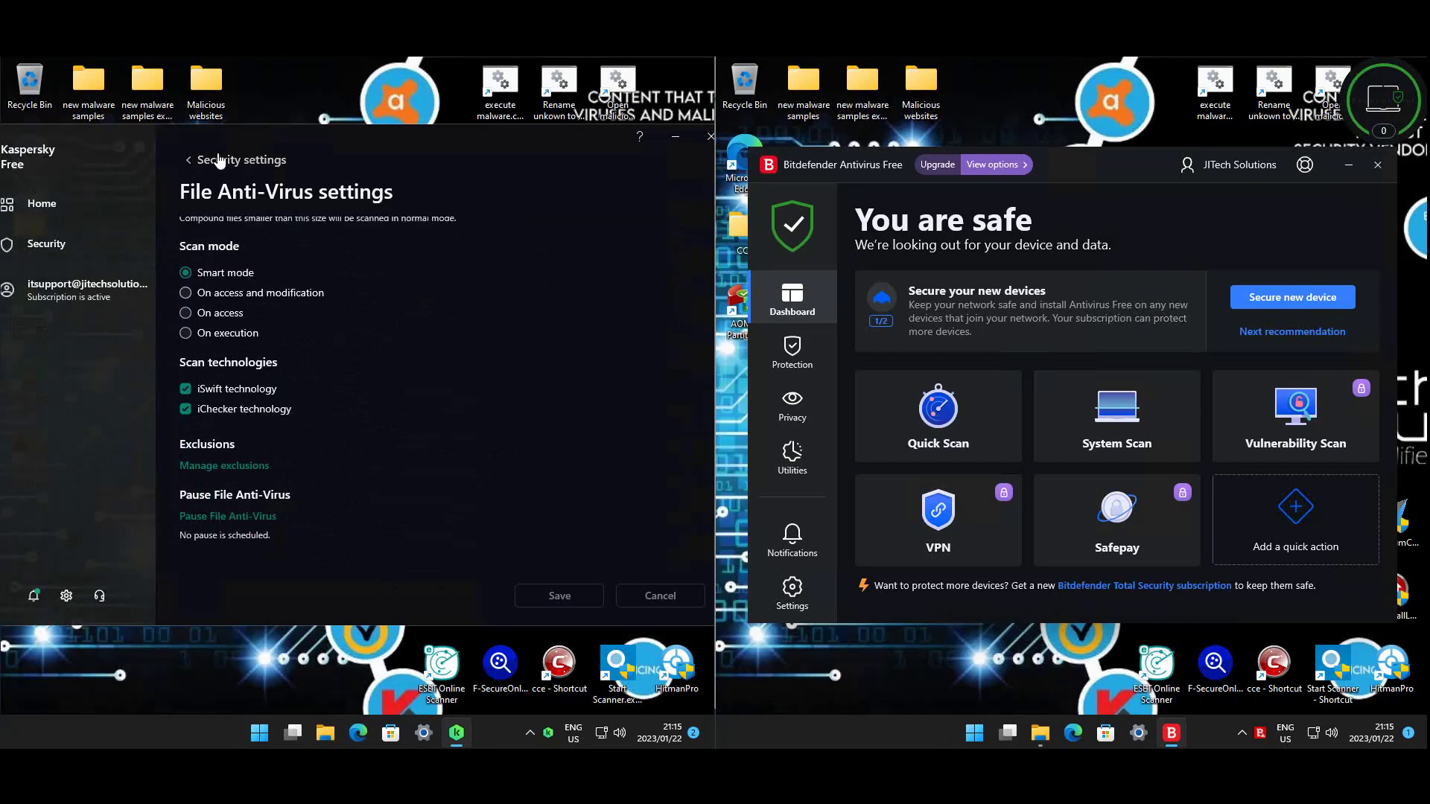
- Show the Safe Browsing settings with Advanced Settings expanded
left_click(219, 161)
left_click(549, 349)
scroll(519, 347, "down", 1)
left_click(244, 508)
scroll(486, 419, "down", 2)
scroll(486, 416, "down", 5)
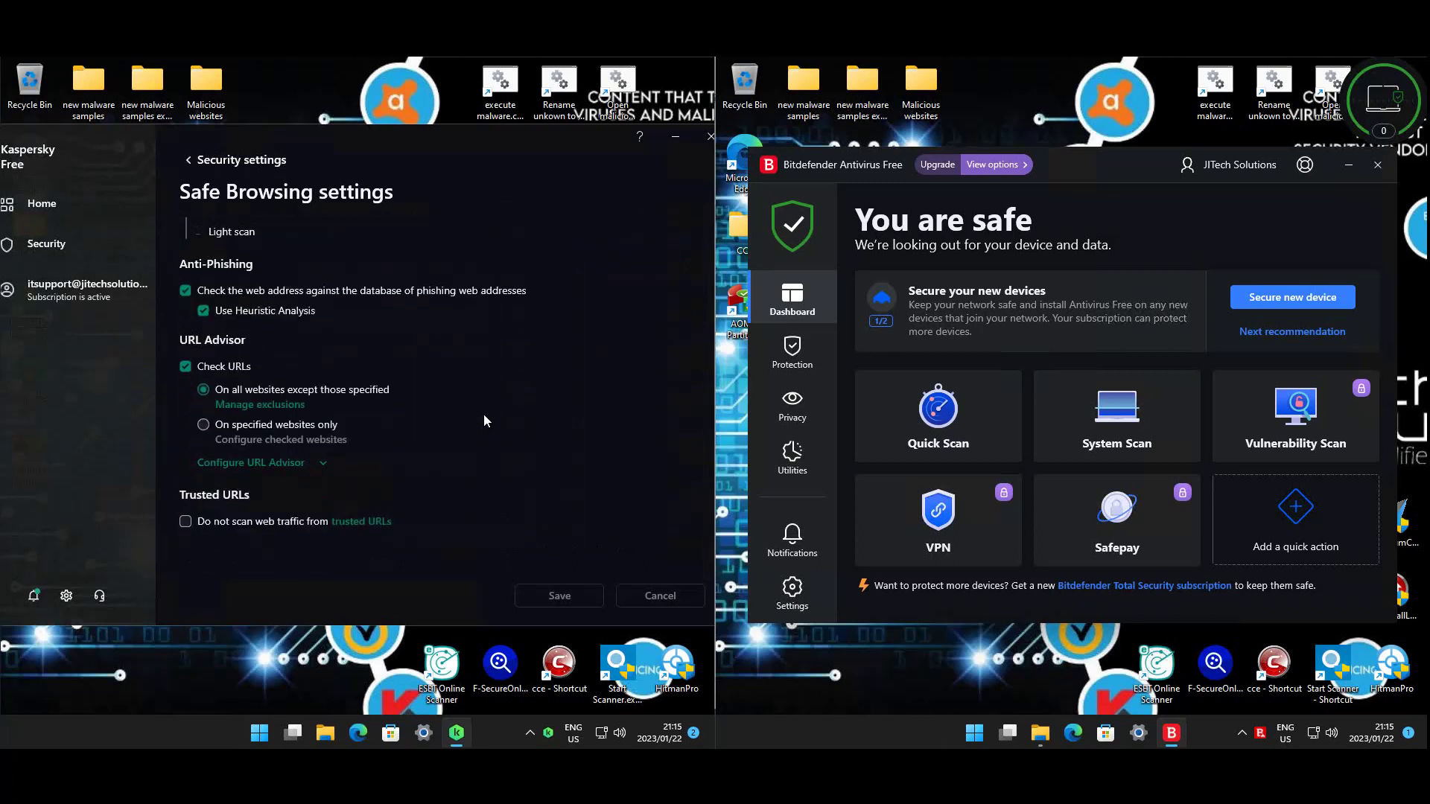
- Check the AMSI Protection settings and return to the security components list
left_click(227, 160)
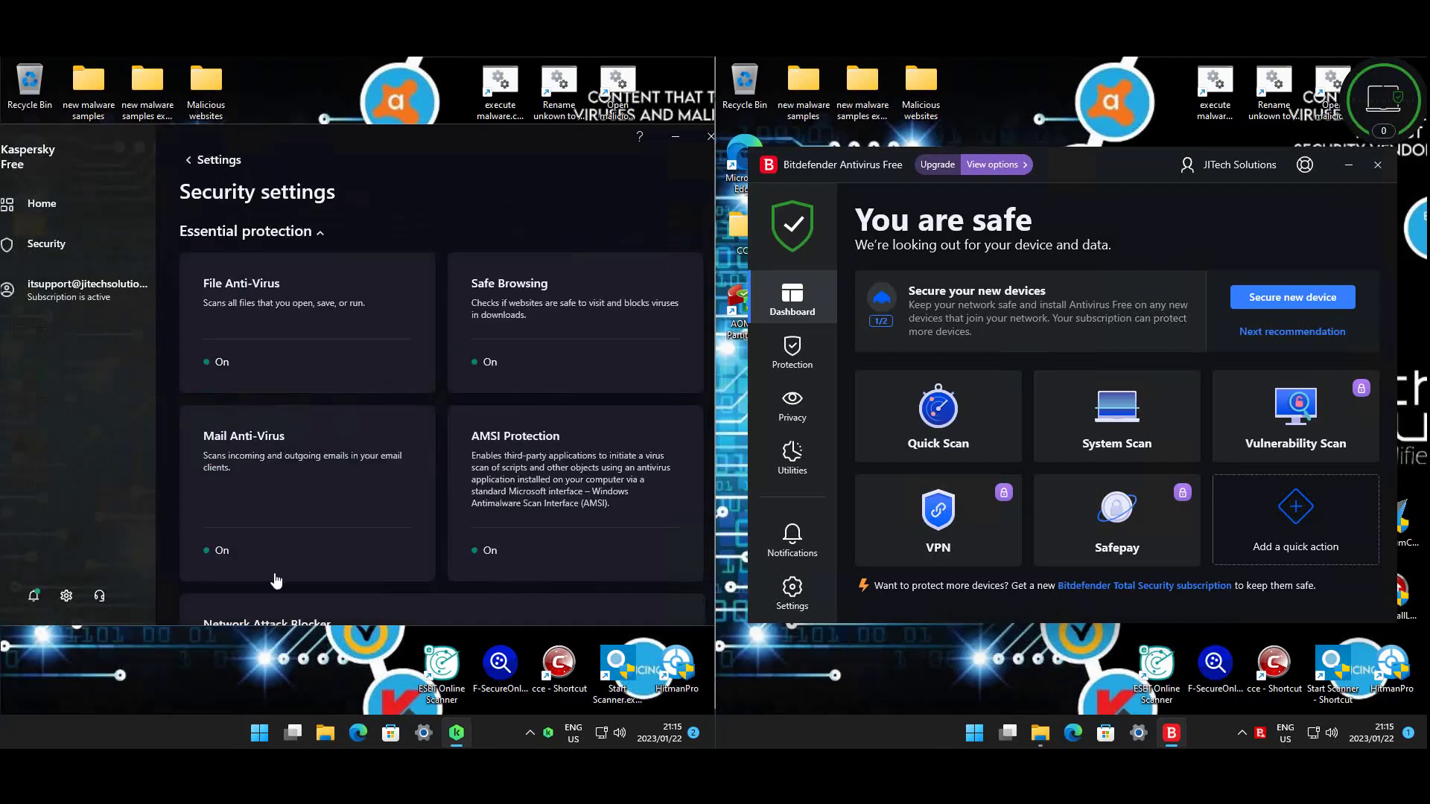
left_click(495, 505)
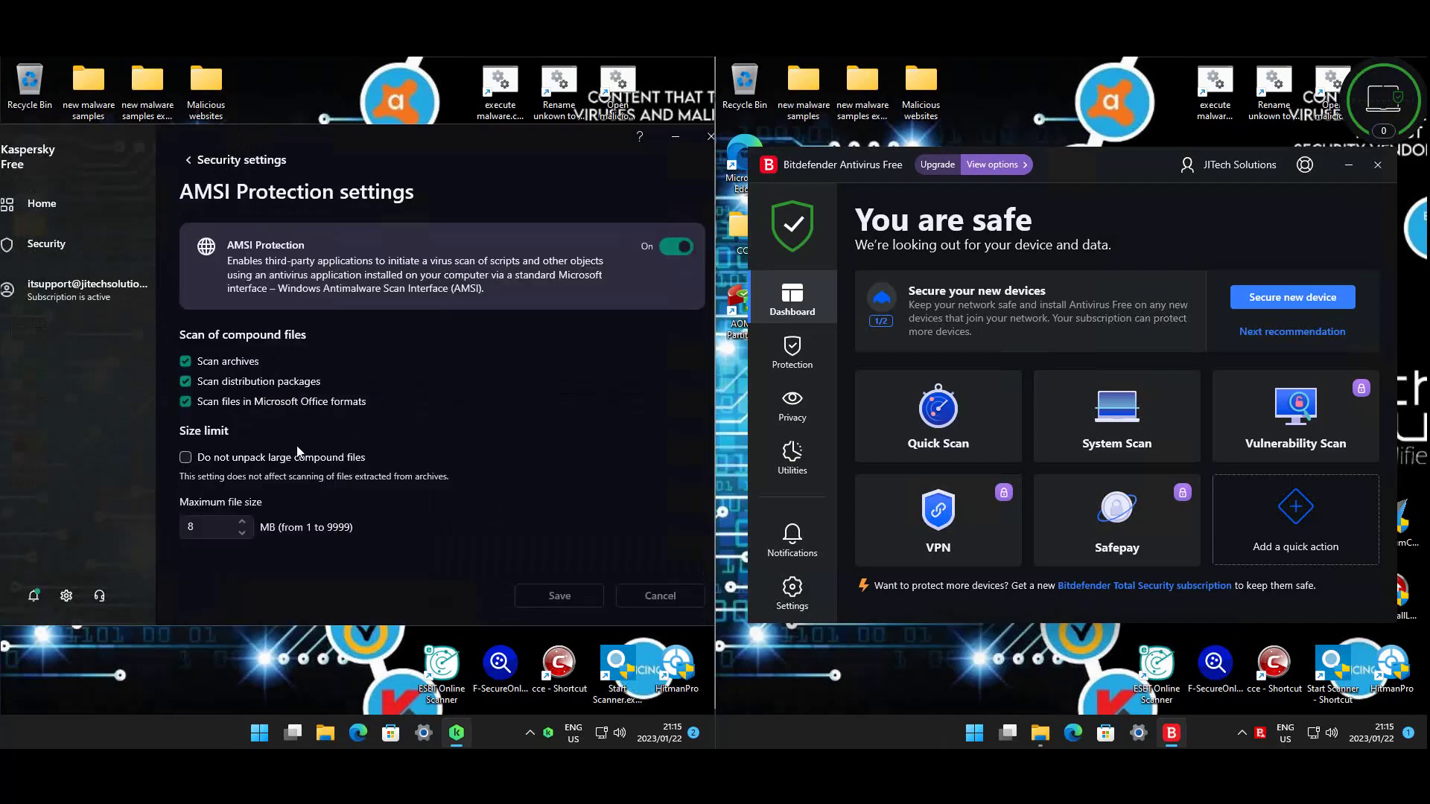
left_click(227, 160)
scroll(330, 482, "down", 2)
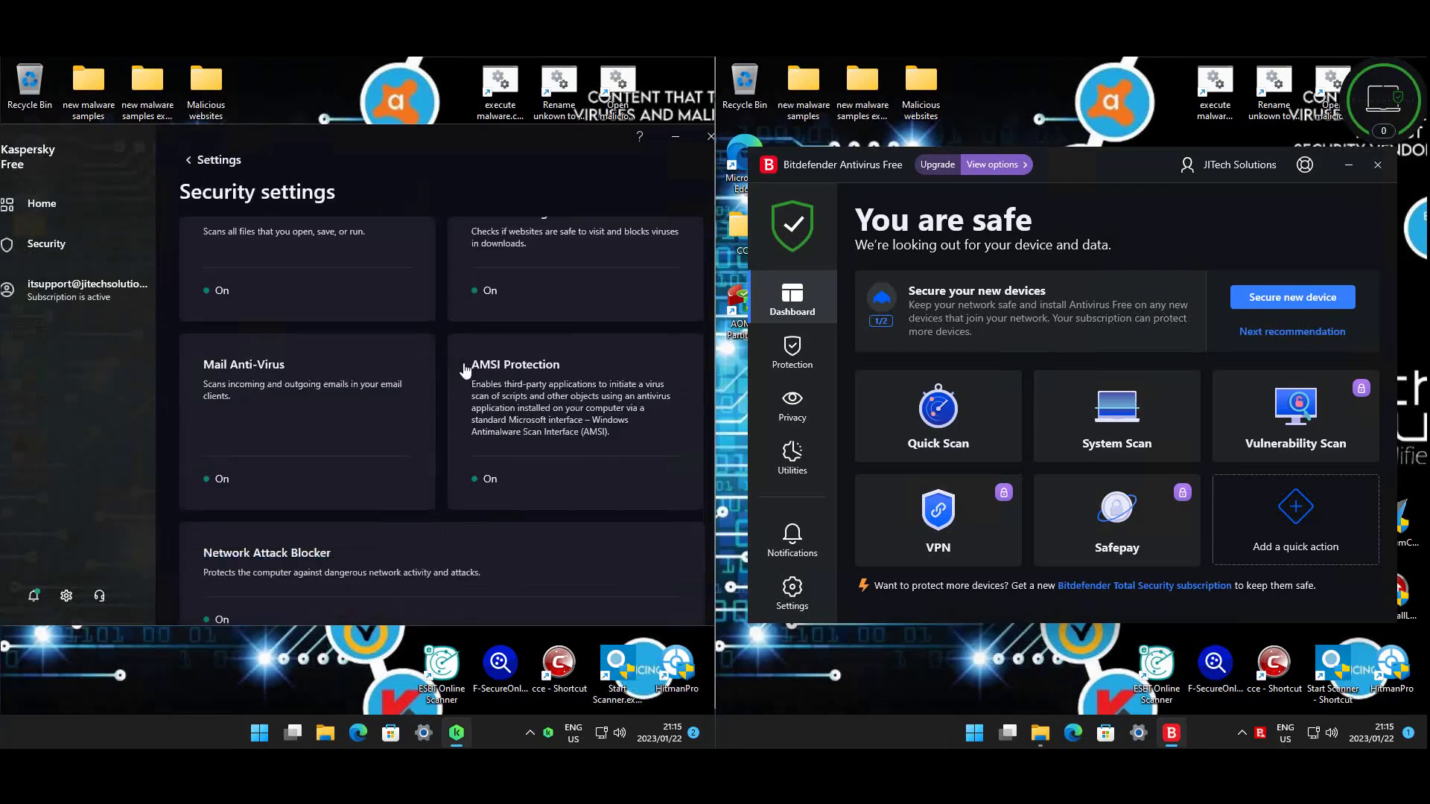
scroll(330, 482, "down", 2)
- Inspect Network Attack Blocker settings and its exclusions list
left_click(267, 379)
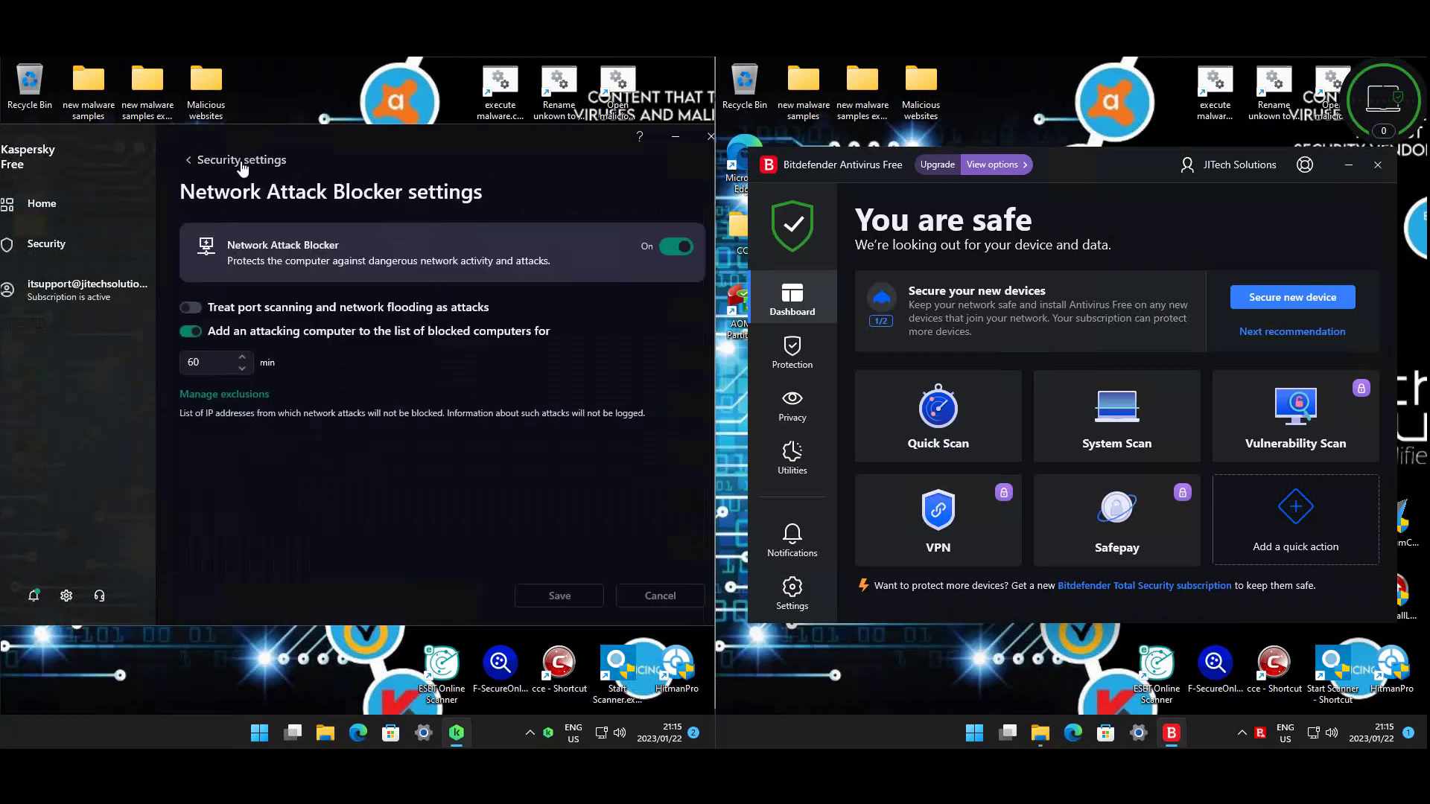
left_click(263, 393)
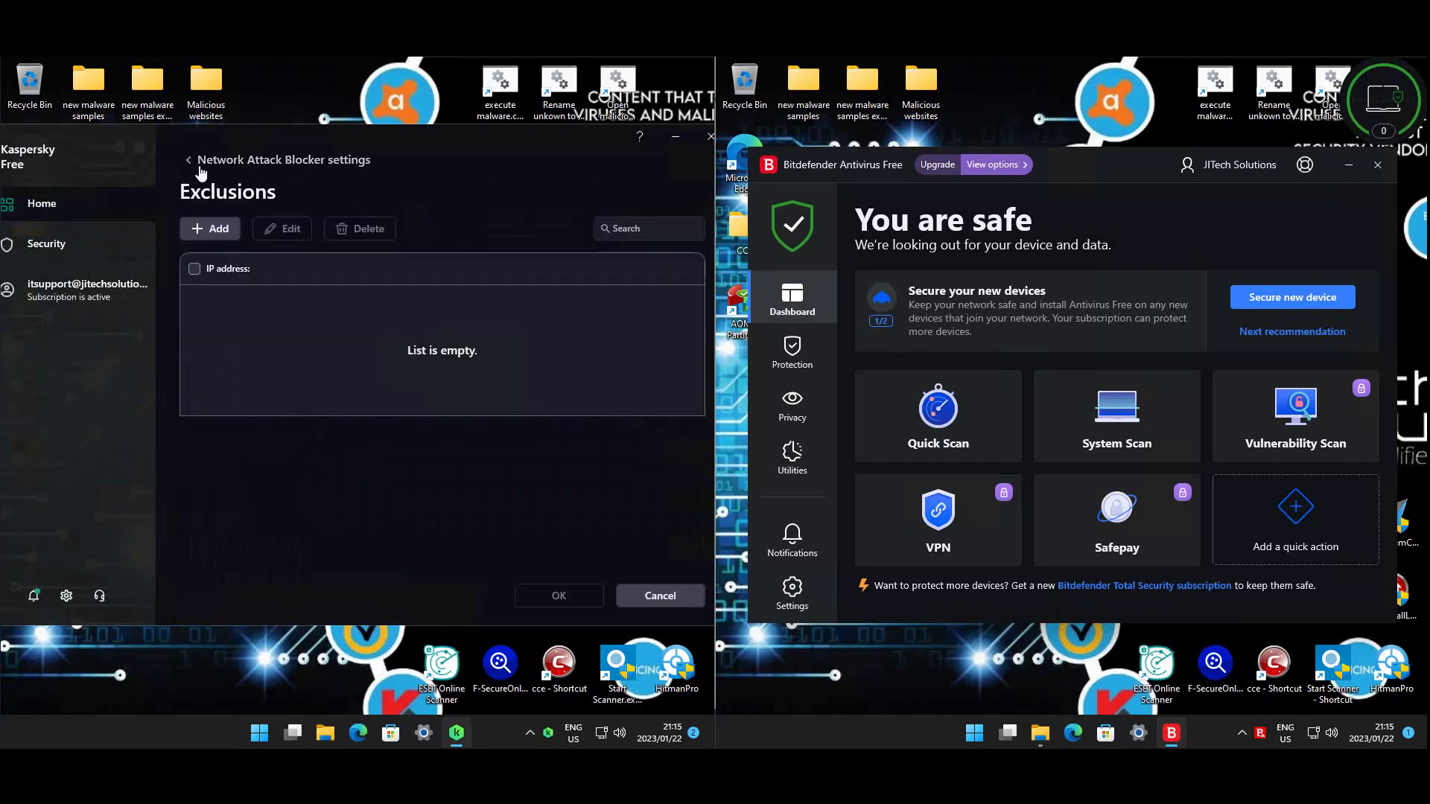
left_click(199, 167)
left_click(199, 168)
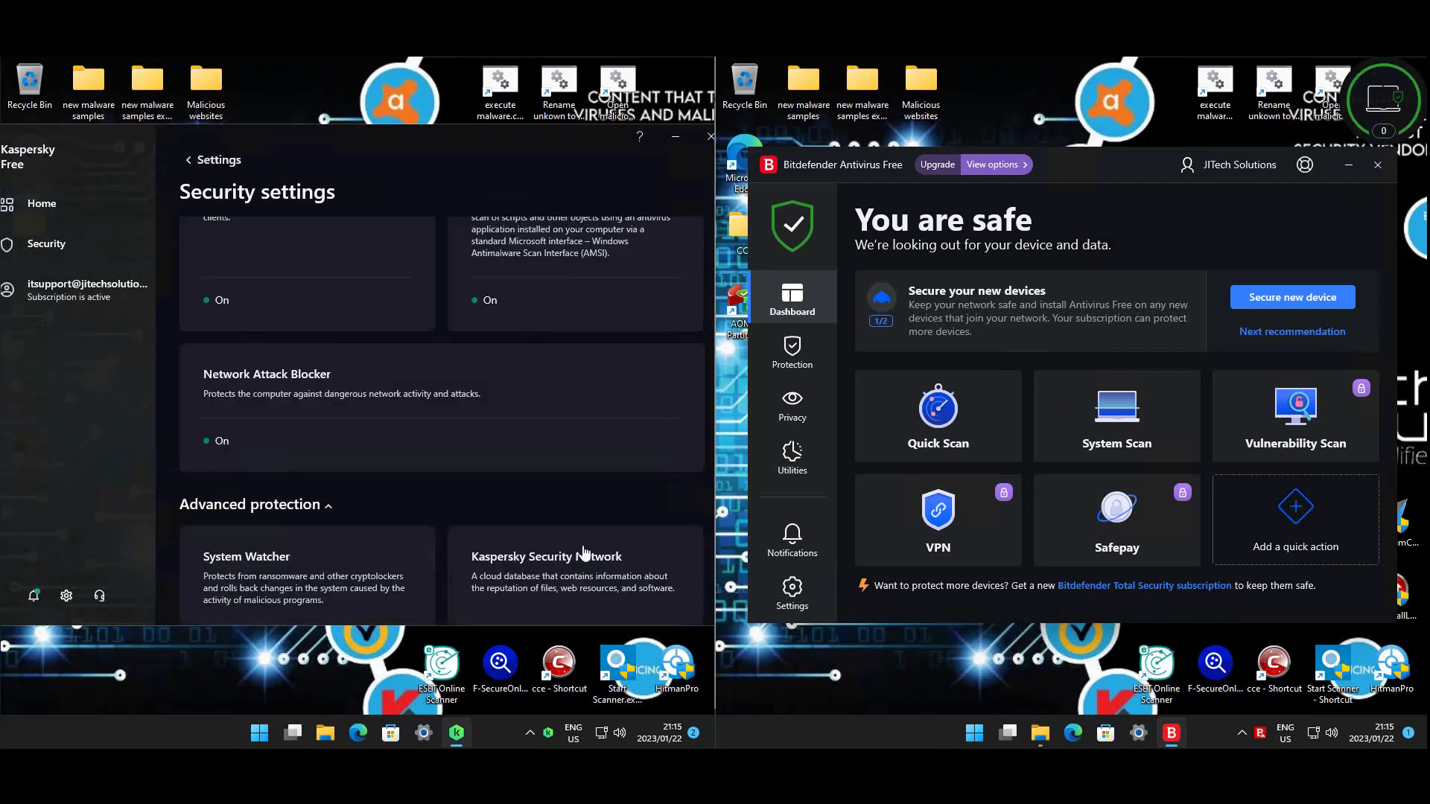
scroll(373, 484, "down", 2)
- Review the System Watcher and Kaspersky Security Network pages
left_click(375, 483)
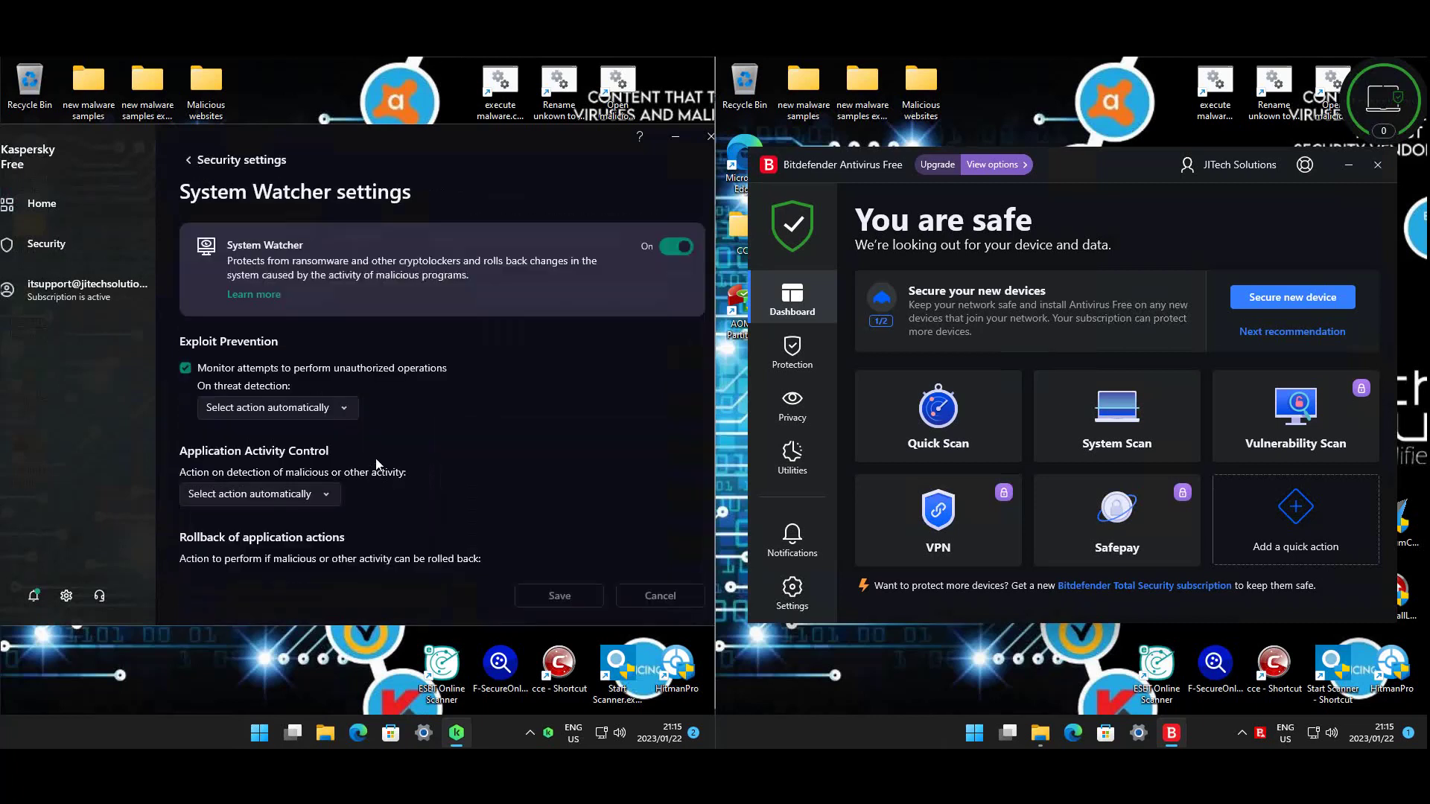
scroll(521, 417, "down", 2)
scroll(534, 406, "up", 2)
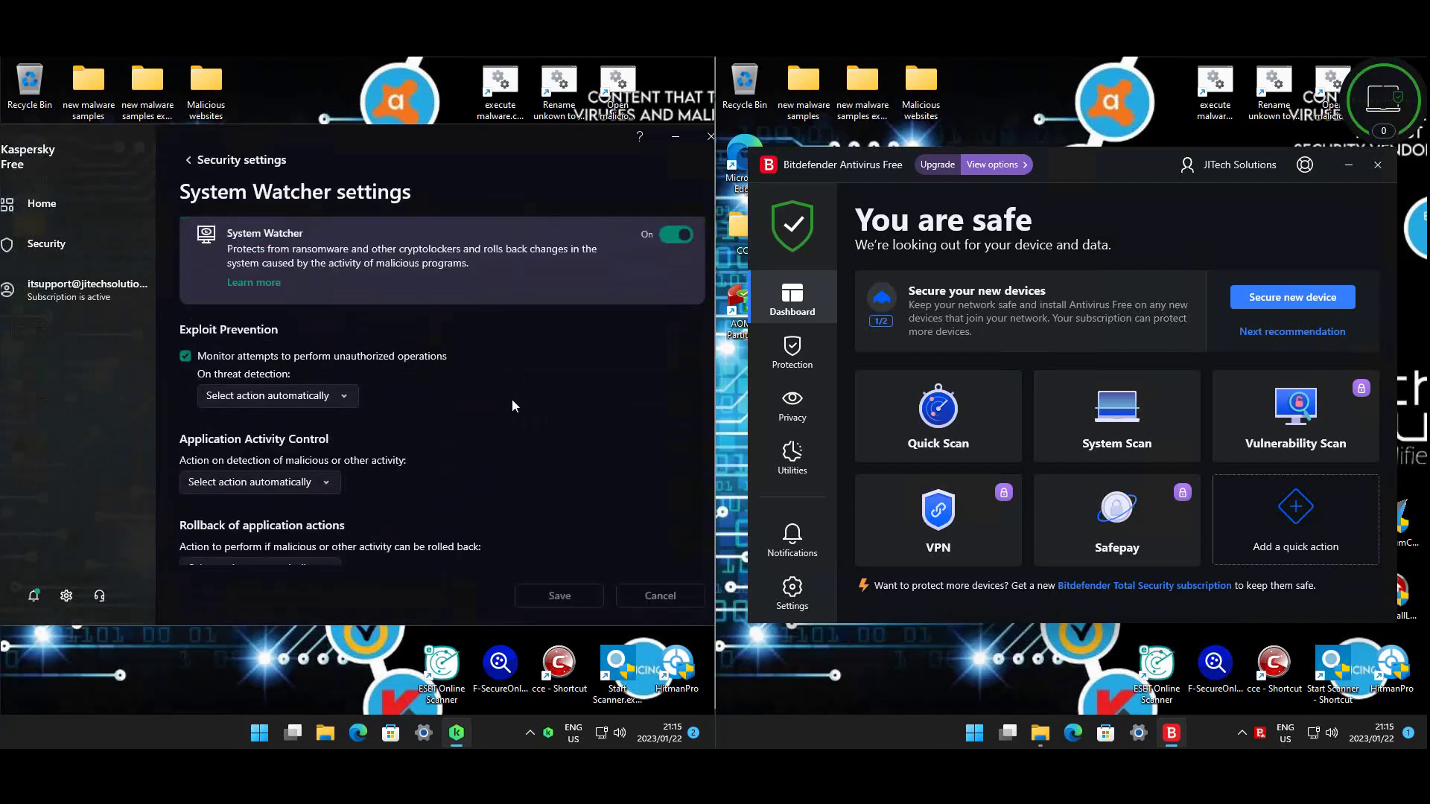
key("Escape")
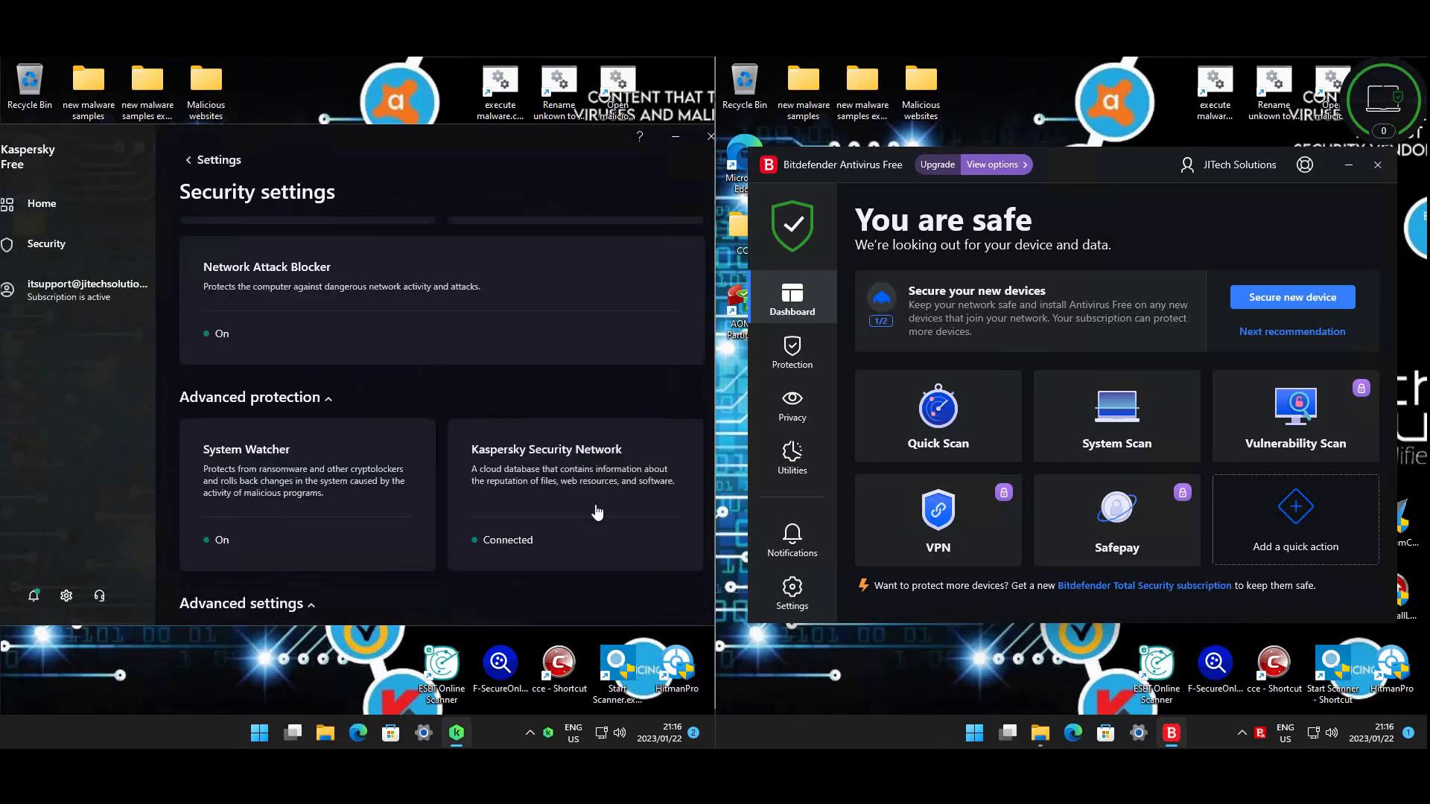
left_click(579, 501)
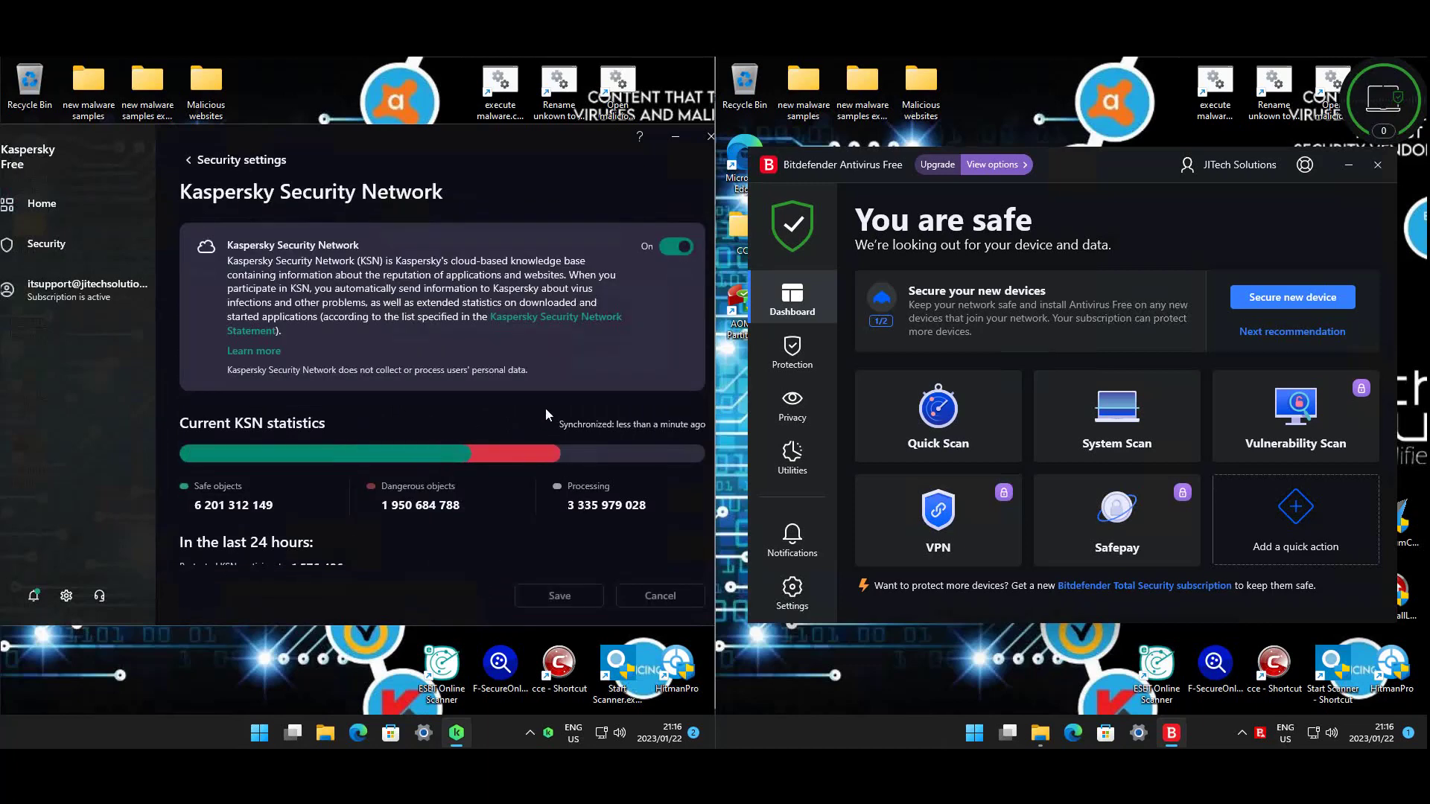
scroll(463, 445, "down", 1)
scroll(462, 457, "up", 2)
left_click(207, 161)
scroll(428, 484, "down", 4)
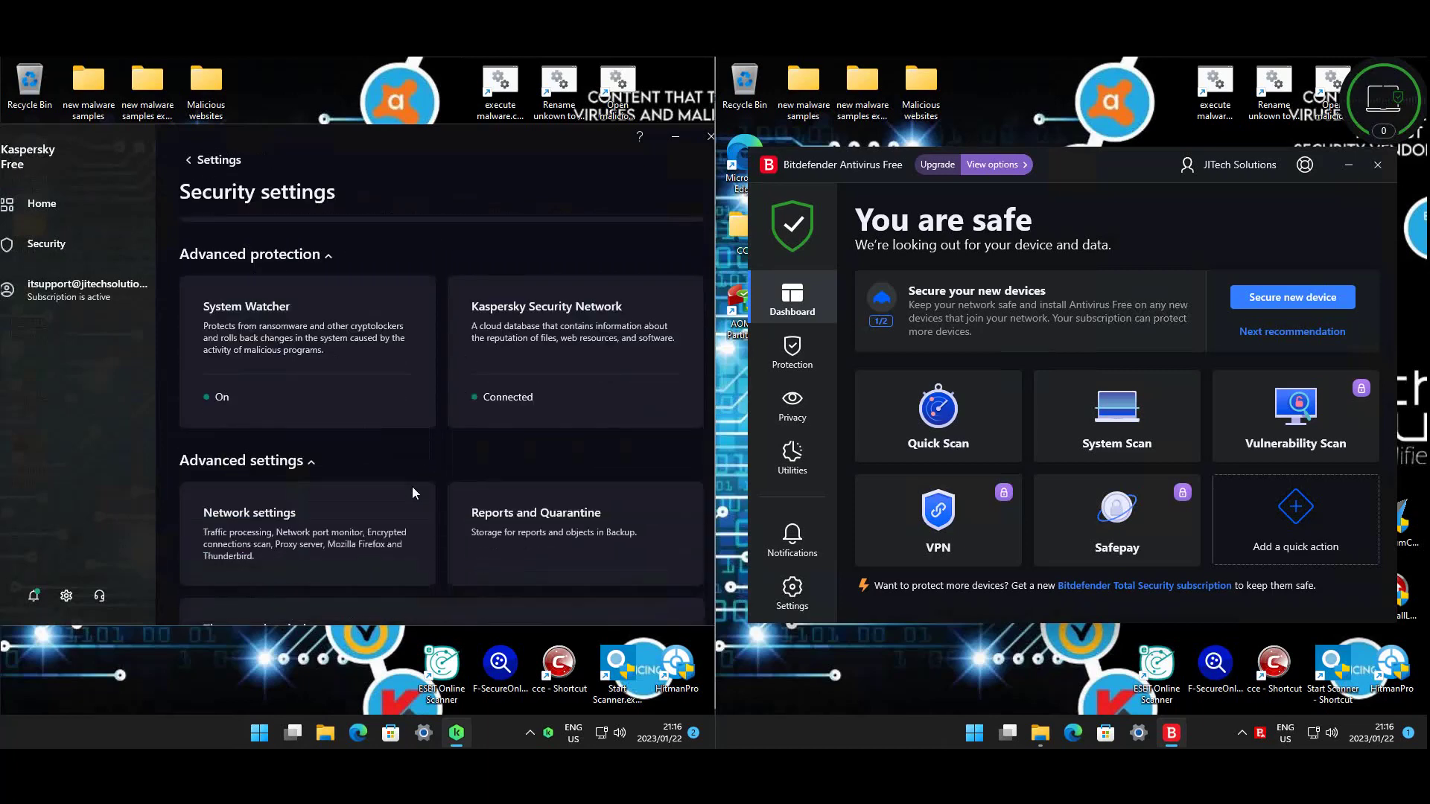
- Show Kaspersky's Network settings with SSL 2.0 blocking on, and Bitdefender's Protection Features
left_click(300, 406)
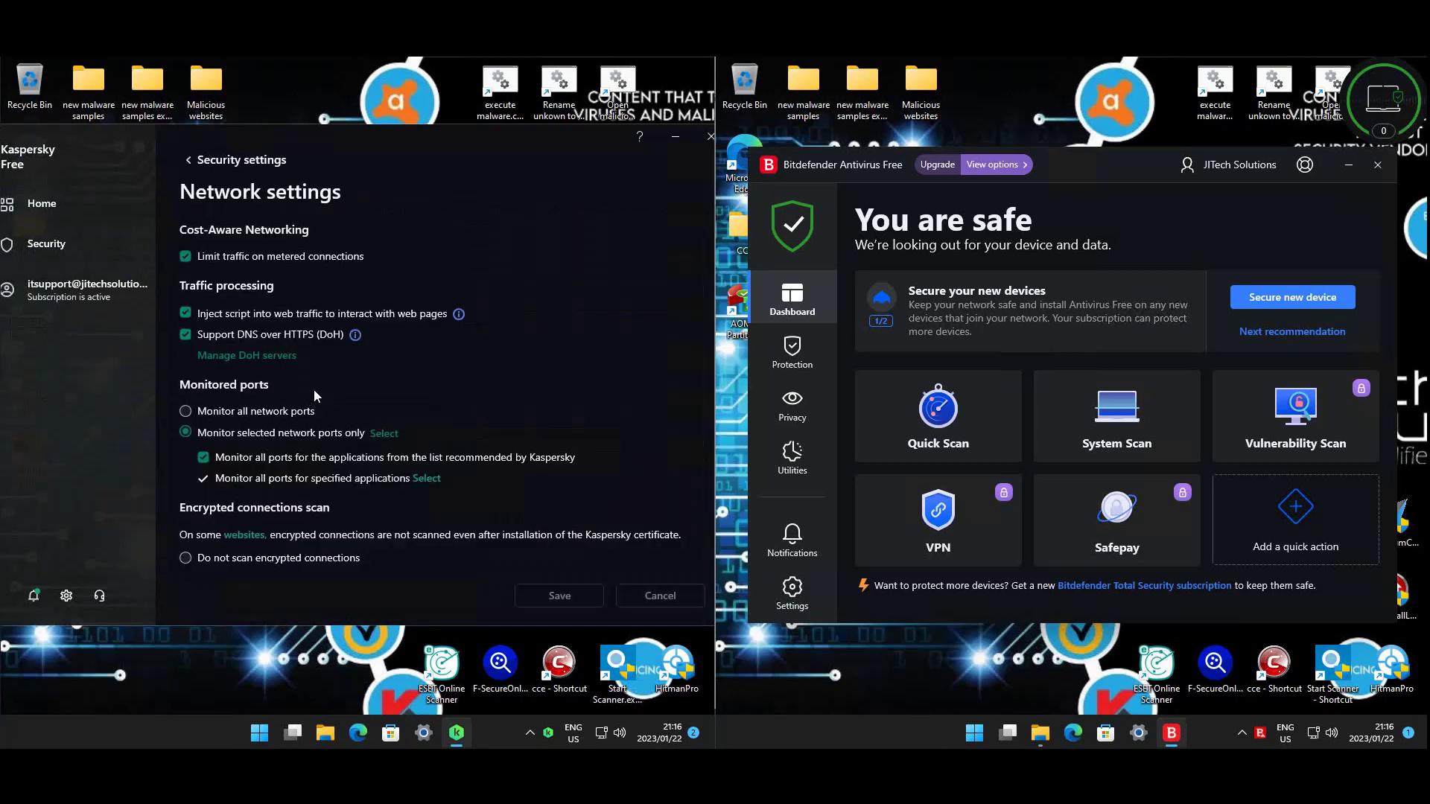
scroll(487, 346, "down", 1)
scroll(488, 347, "down", 6)
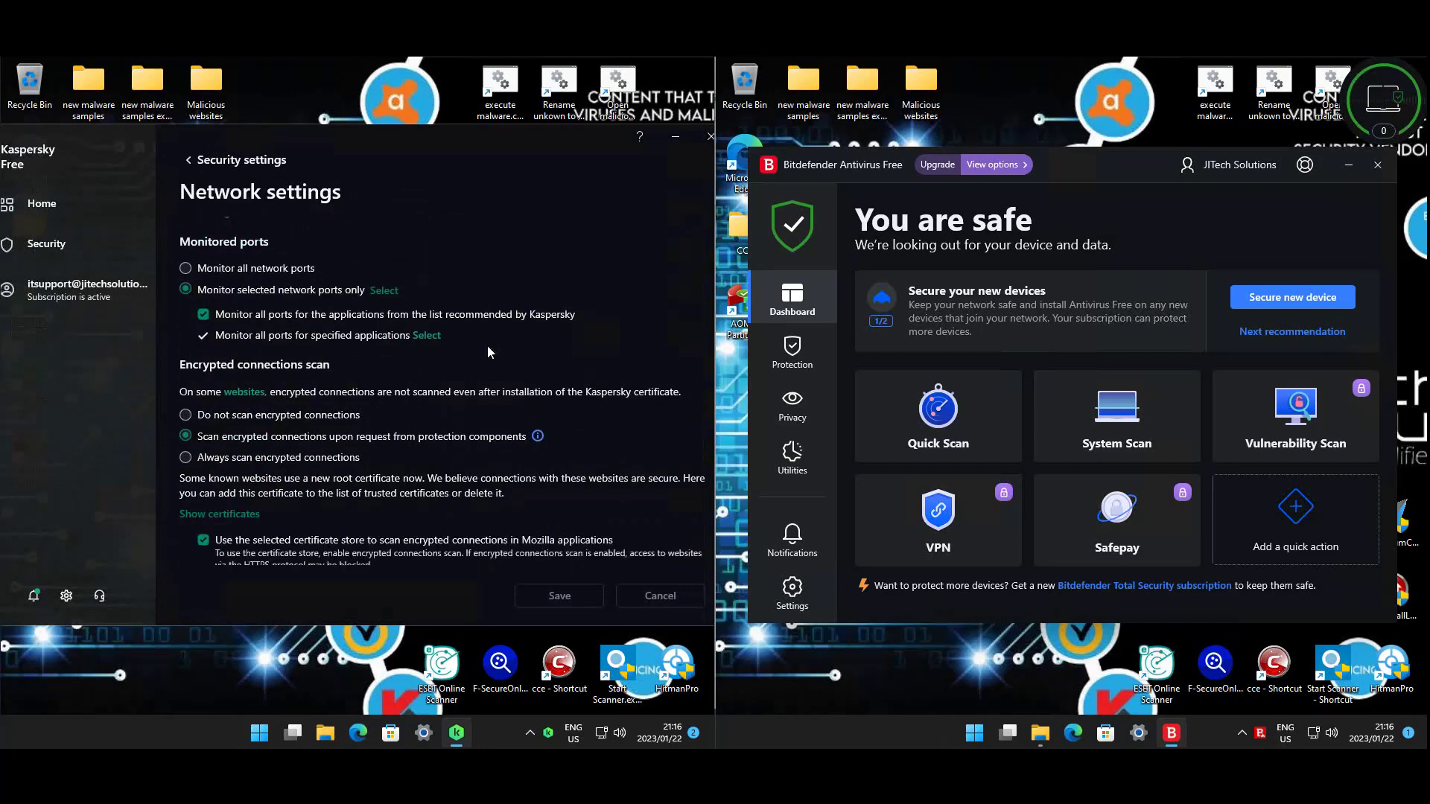
scroll(488, 352, "down", 1)
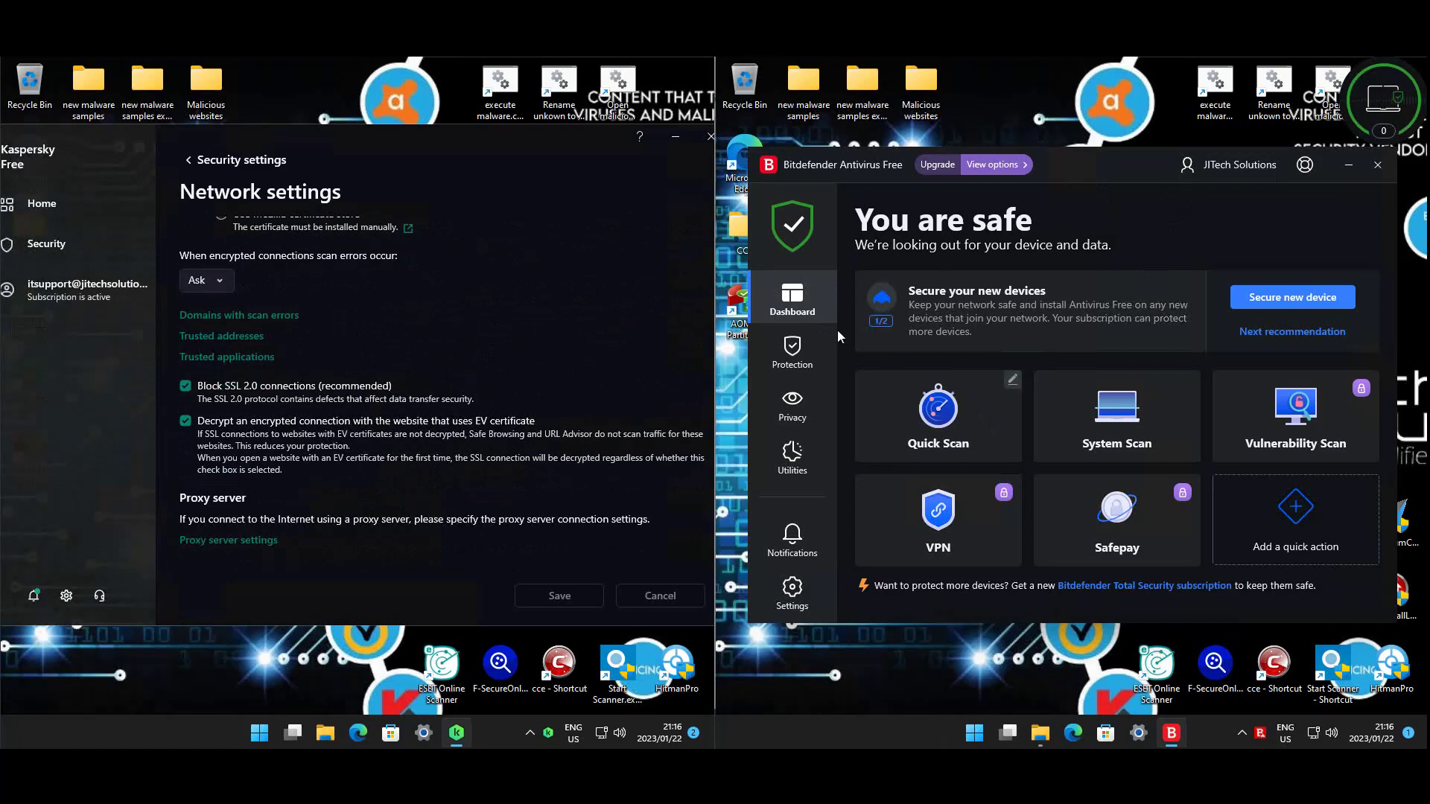
left_click(792, 352)
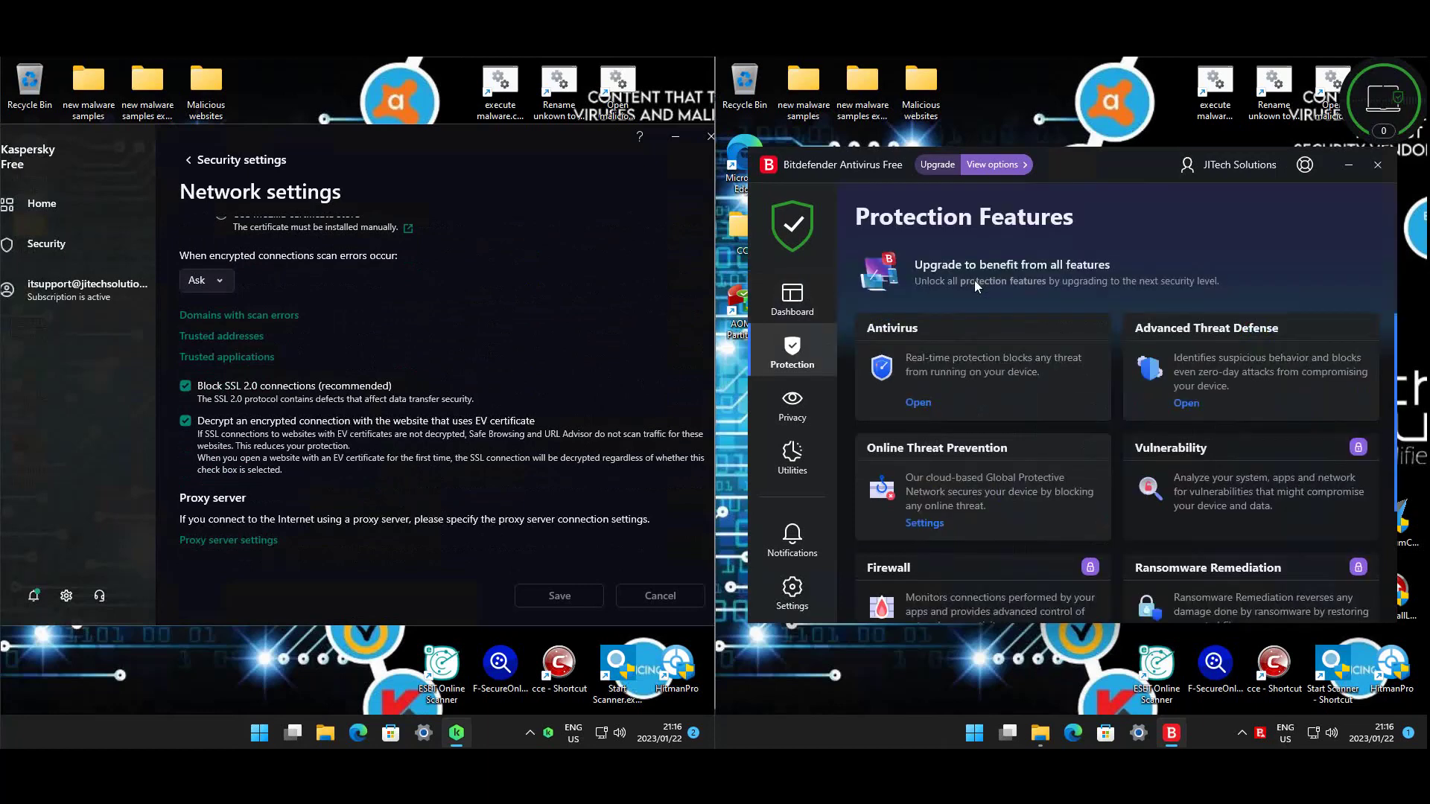
- Review Bitdefender's Antivirus advanced options and the Advanced Threat Defense settings
left_click(926, 402)
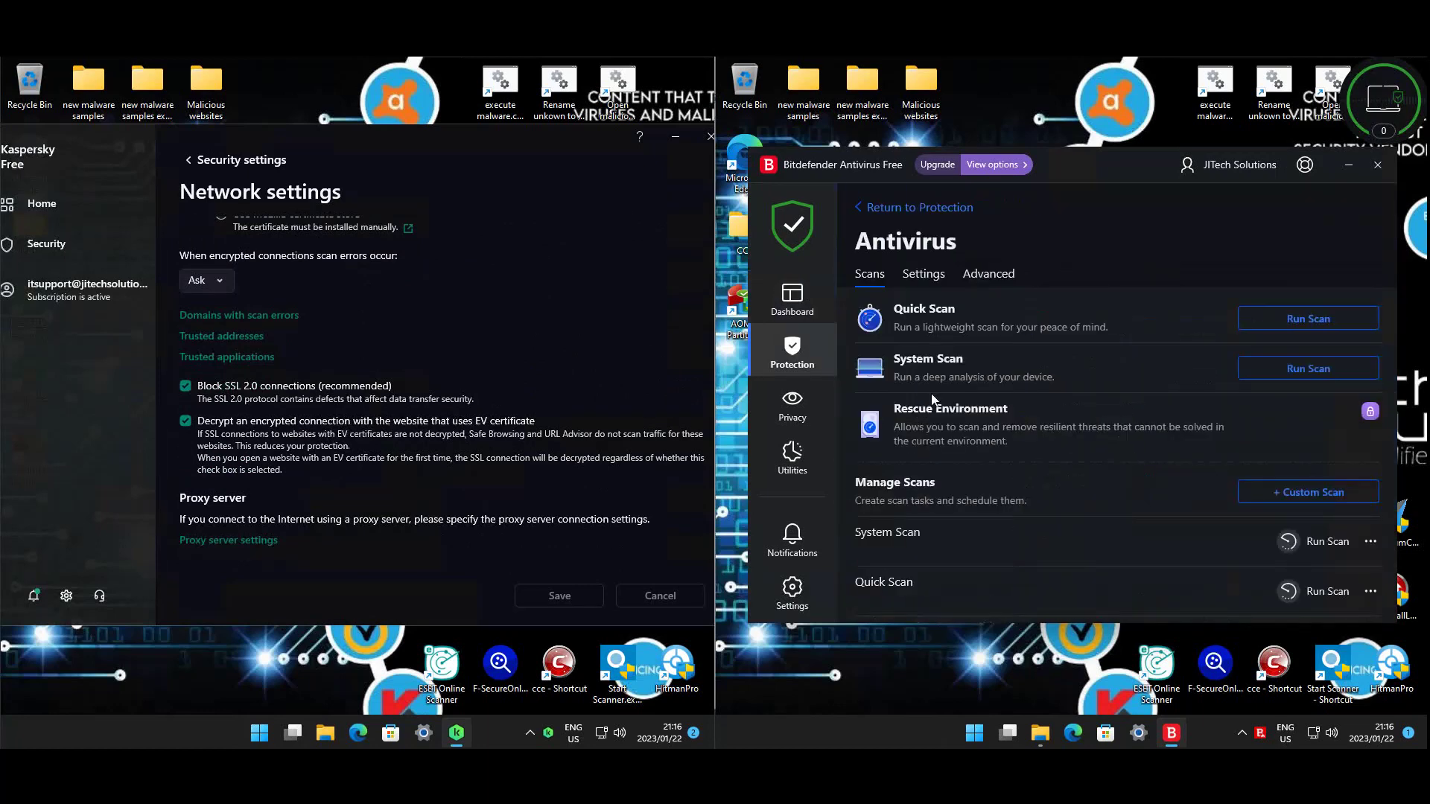
left_click(931, 275)
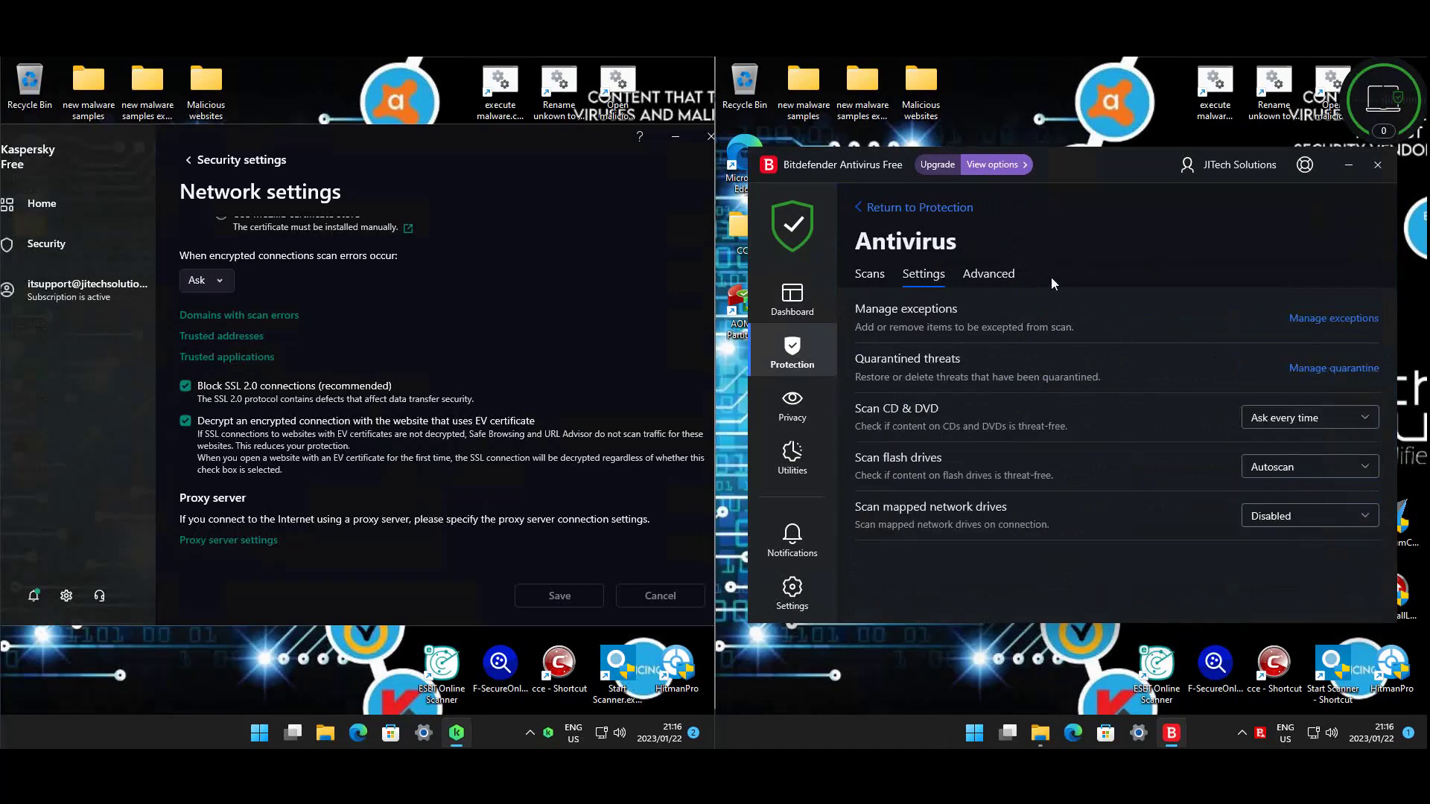
left_click(1006, 291)
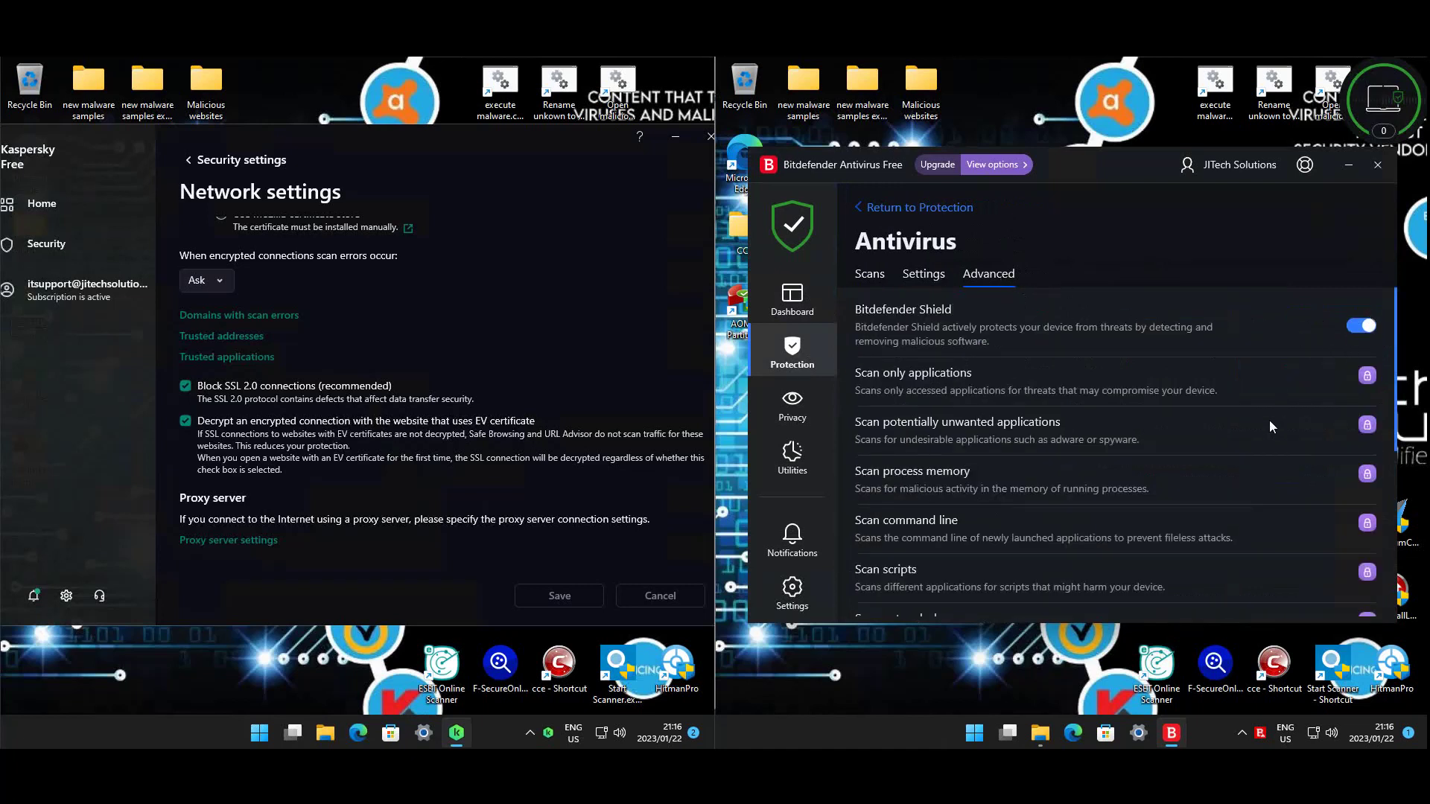
scroll(1220, 423, "down", 5)
scroll(1204, 426, "up", 5)
left_click(914, 208)
left_click(1185, 404)
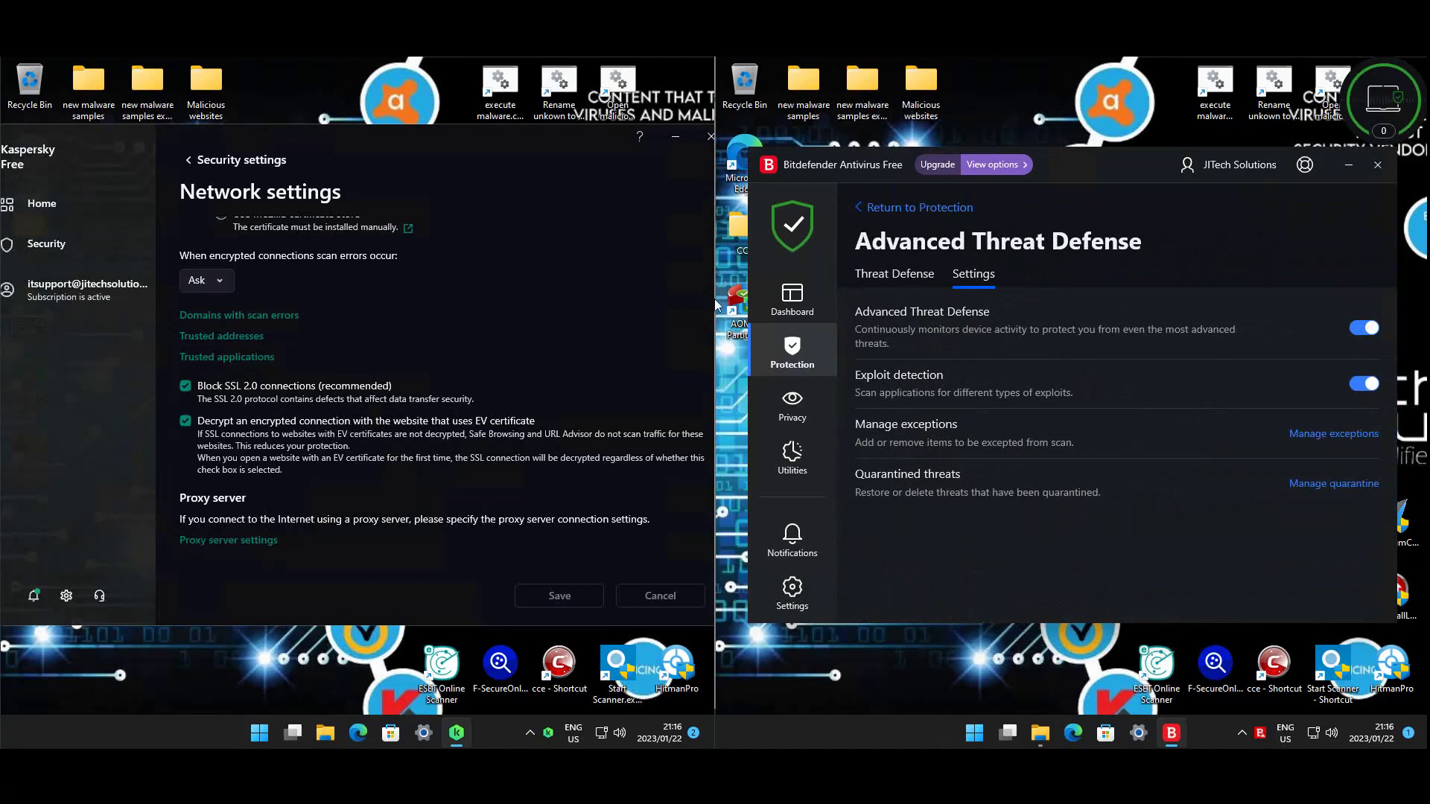
left_click(915, 208)
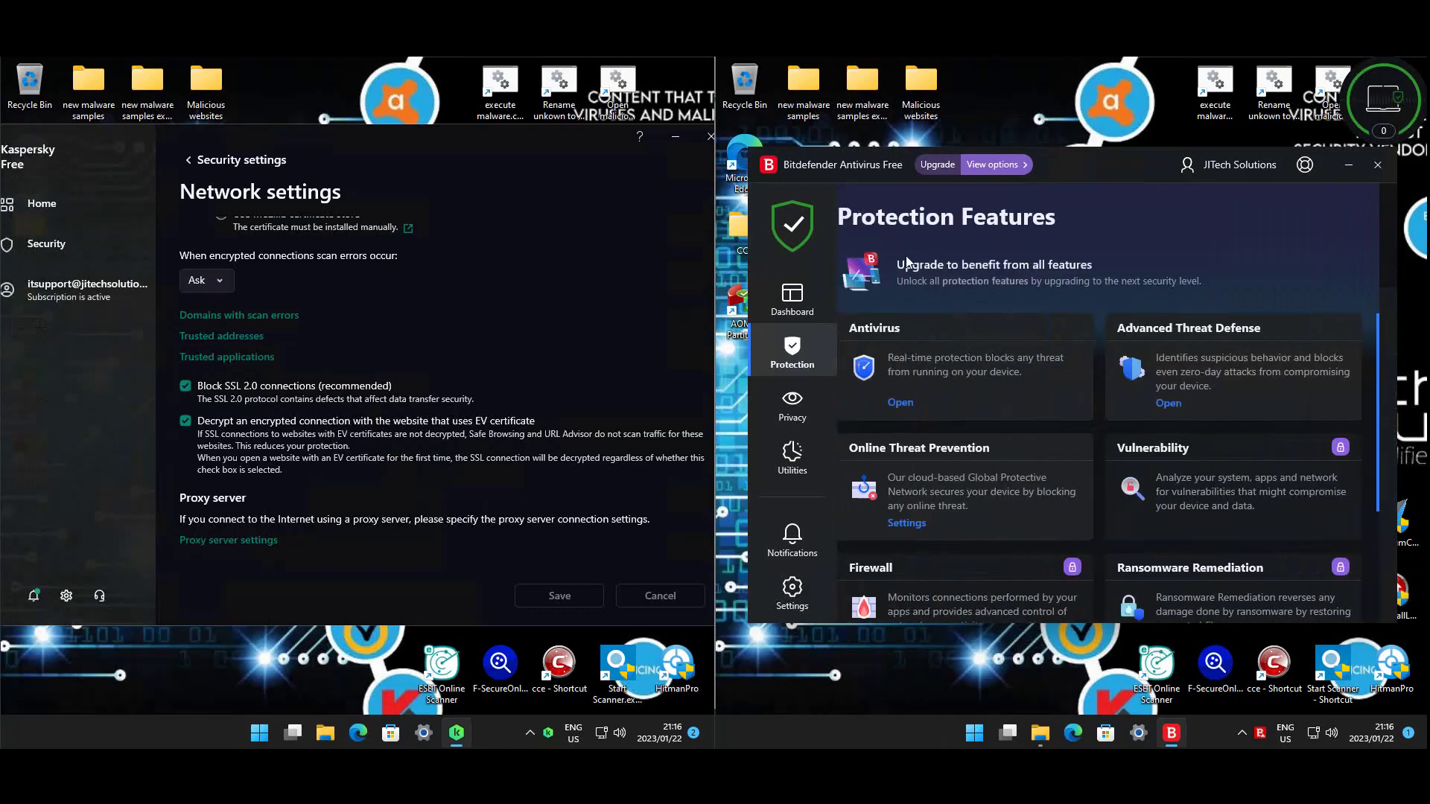
- Check Online Threat Prevention settings and the Privacy page, ending on Protection Features
left_click(924, 523)
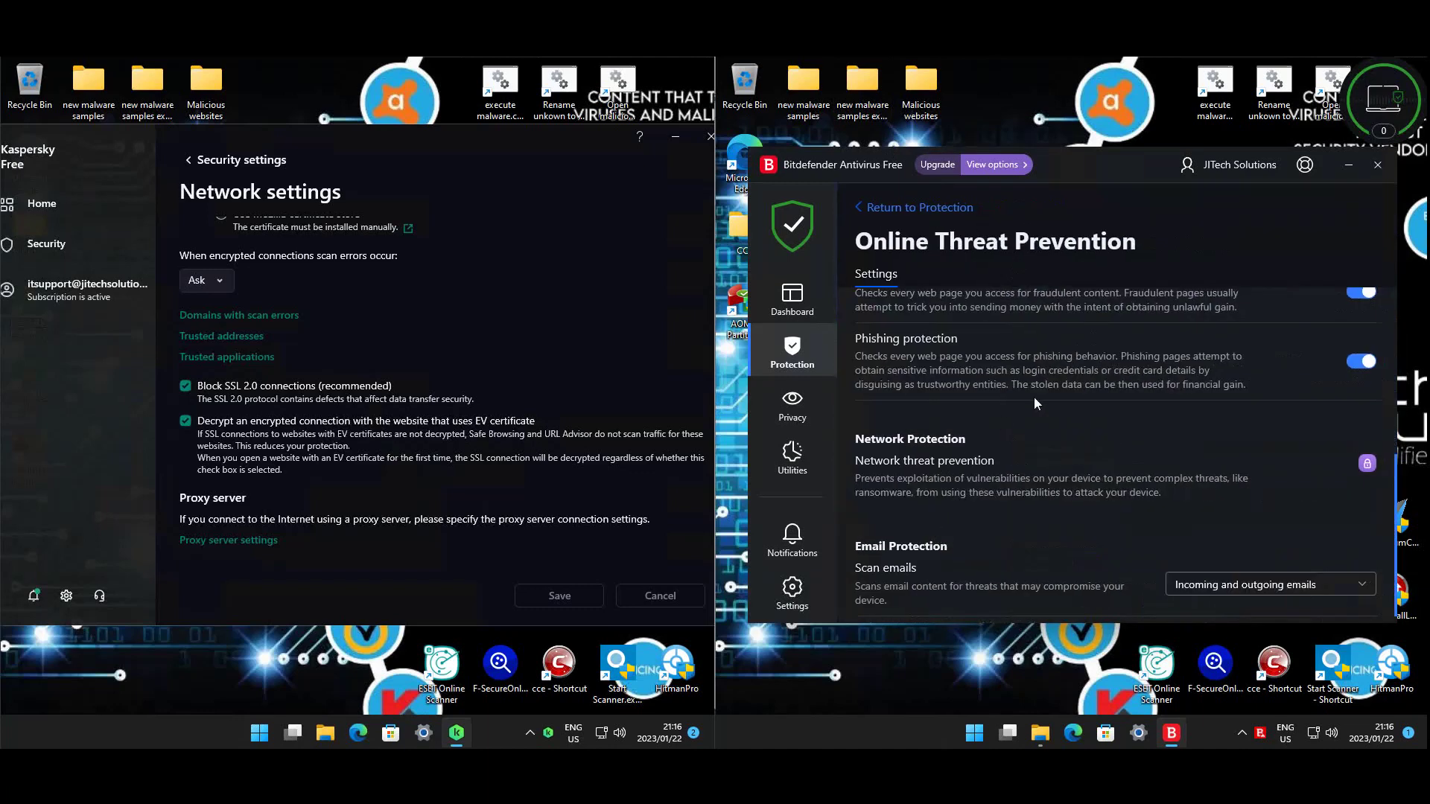
scroll(1218, 418, "up", 5)
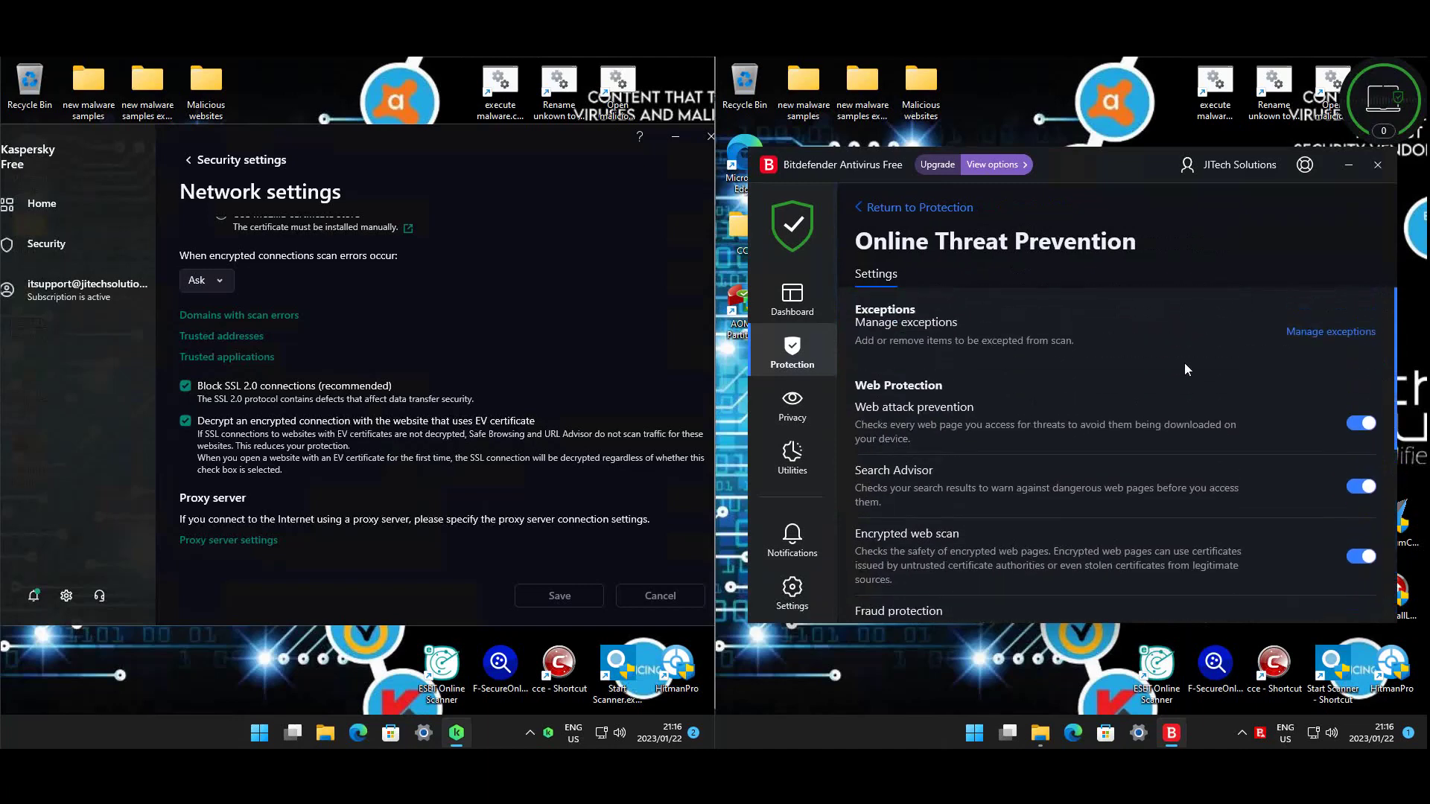
scroll(1183, 363, "down", 3)
scroll(1178, 360, "down", 1)
left_click(812, 419)
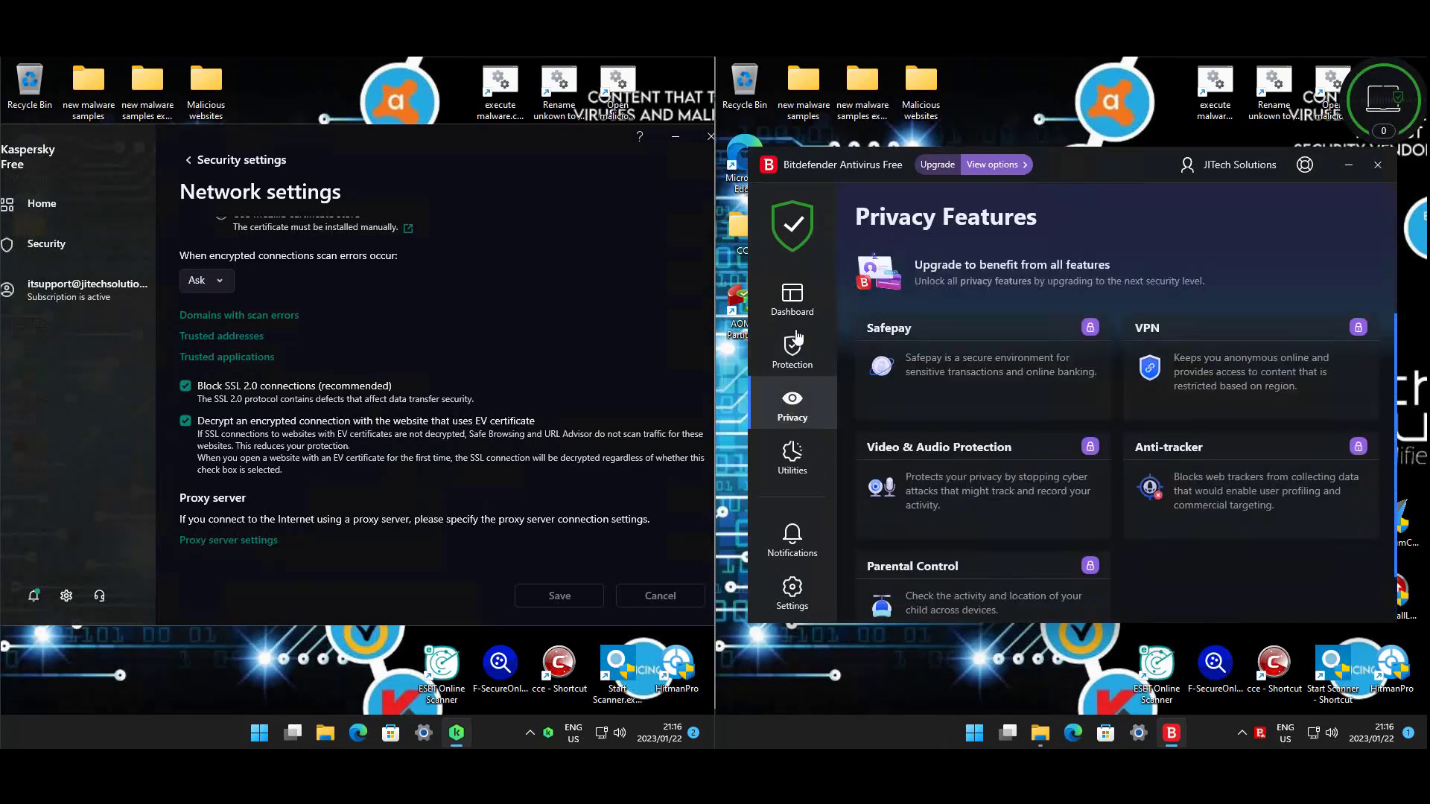
left_click(812, 367)
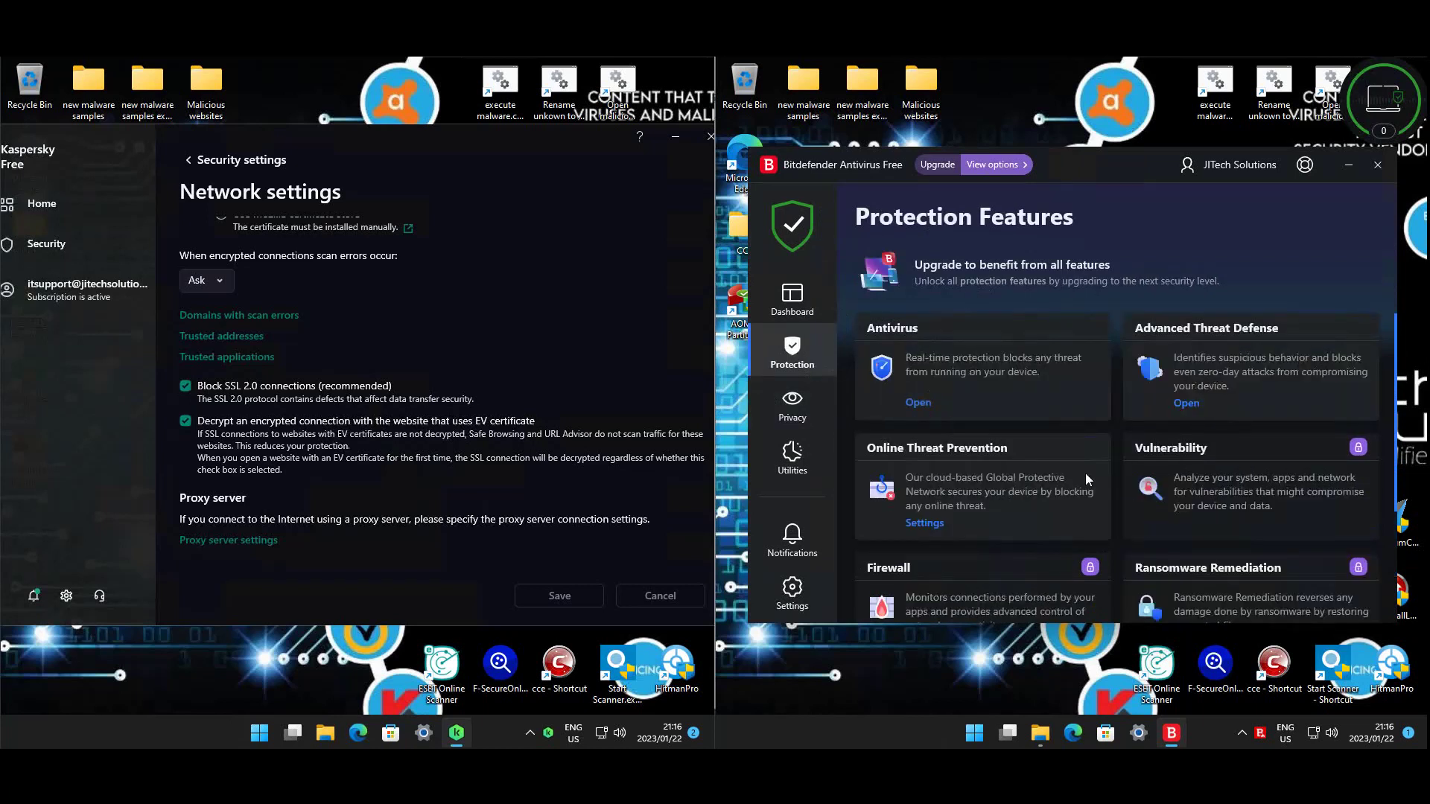
scroll(1084, 473, "down", 3)
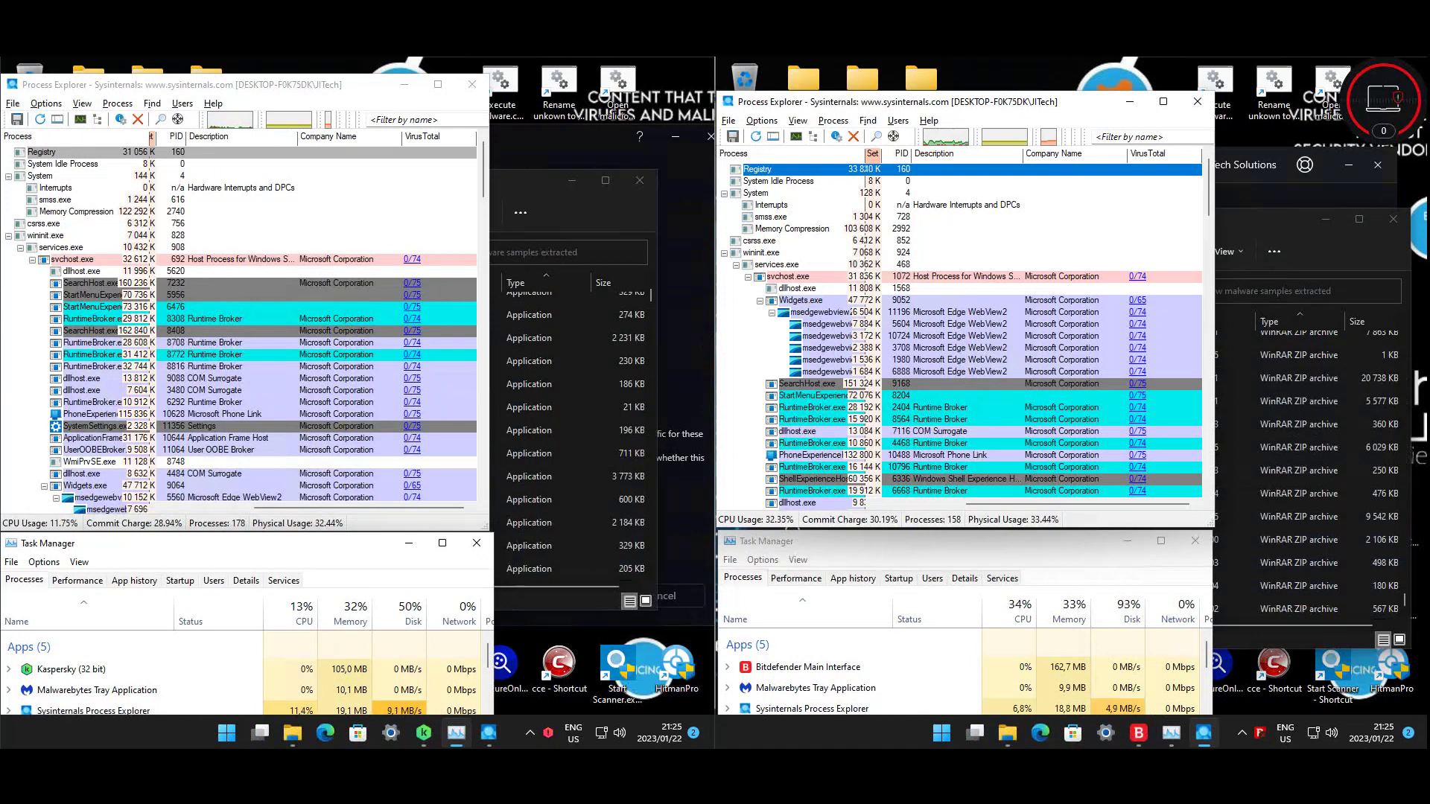
- Bring both 'new malware samples extracted' folders forward and select a sample file
left_click(1254, 227)
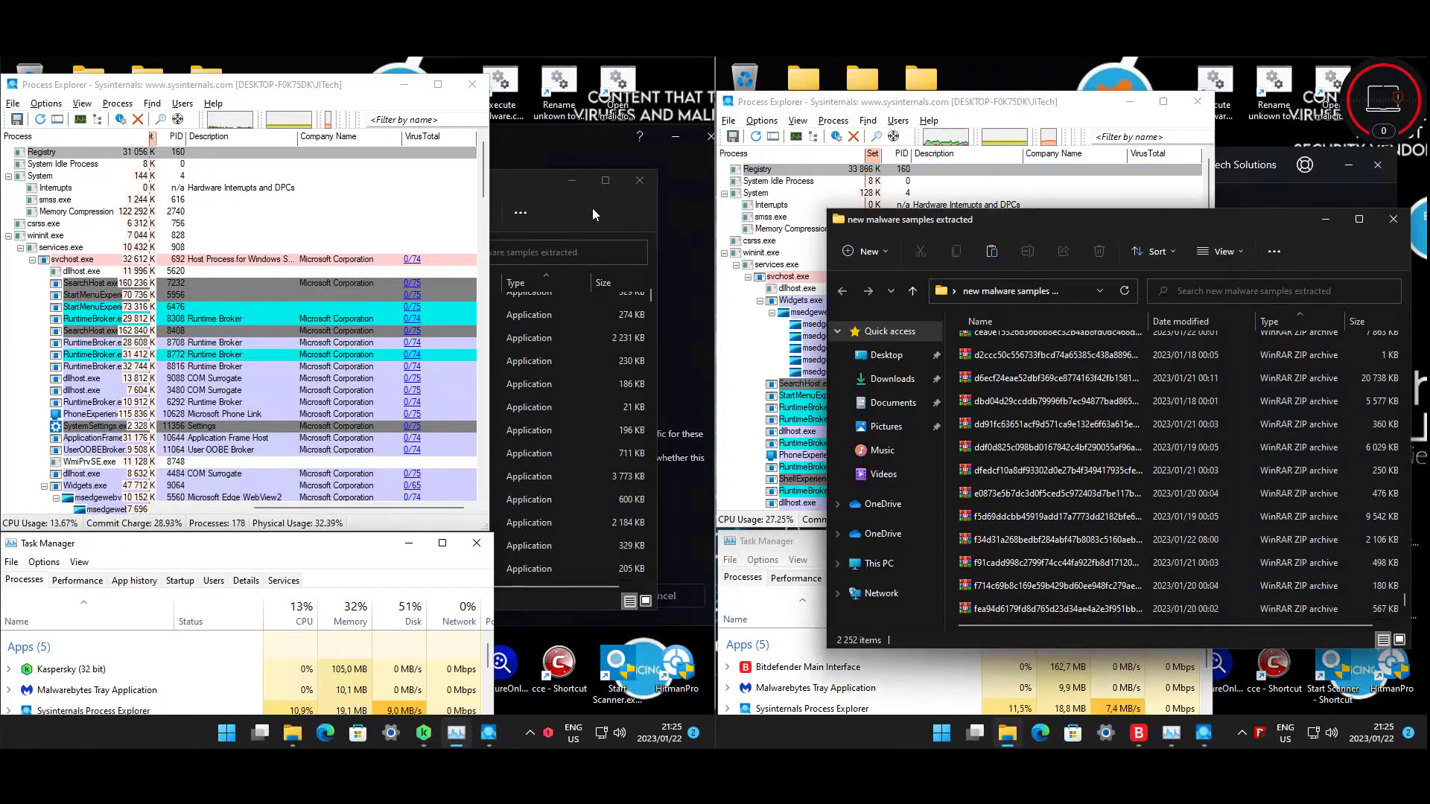
left_click(592, 207)
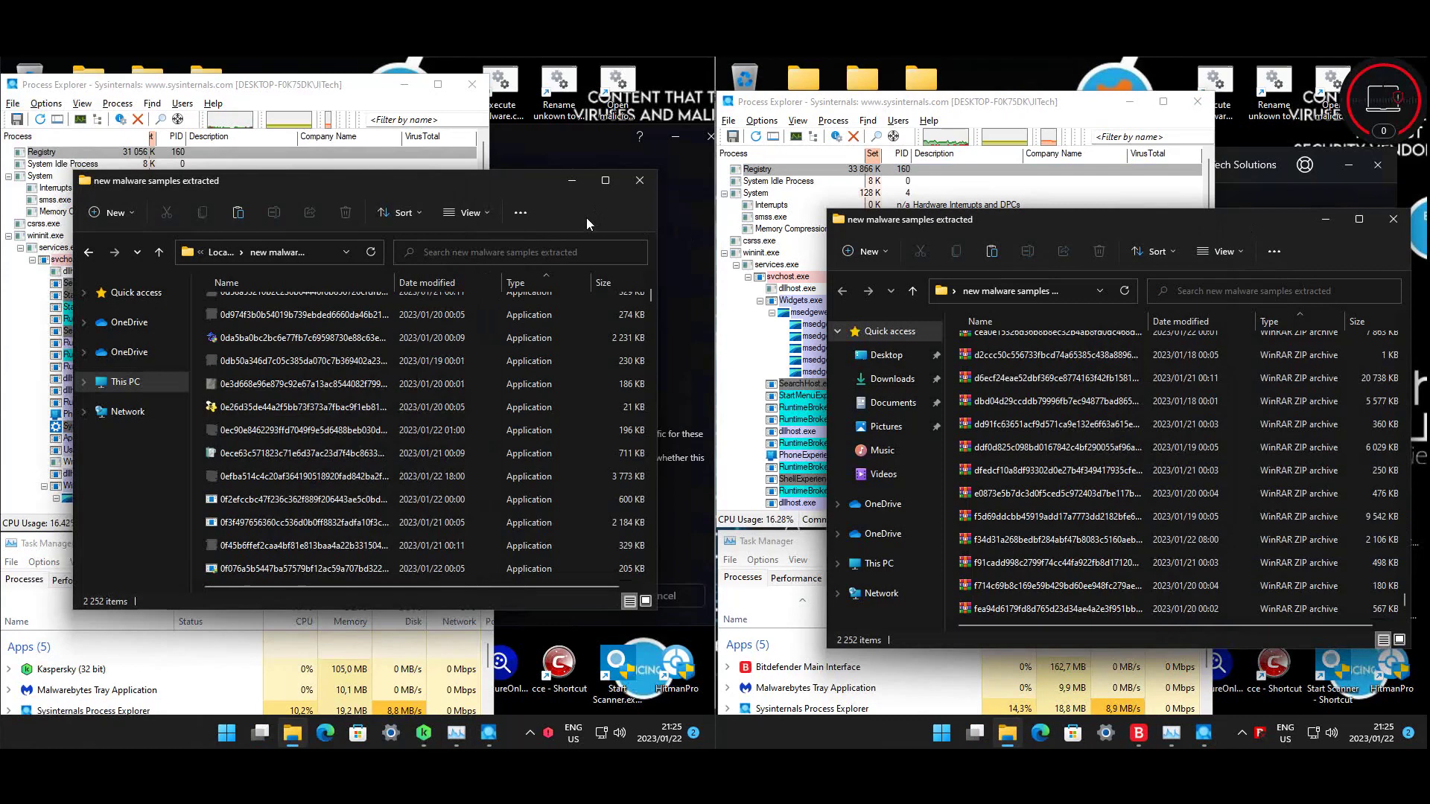
left_click(614, 447)
left_click_drag(650, 301, 650, 543)
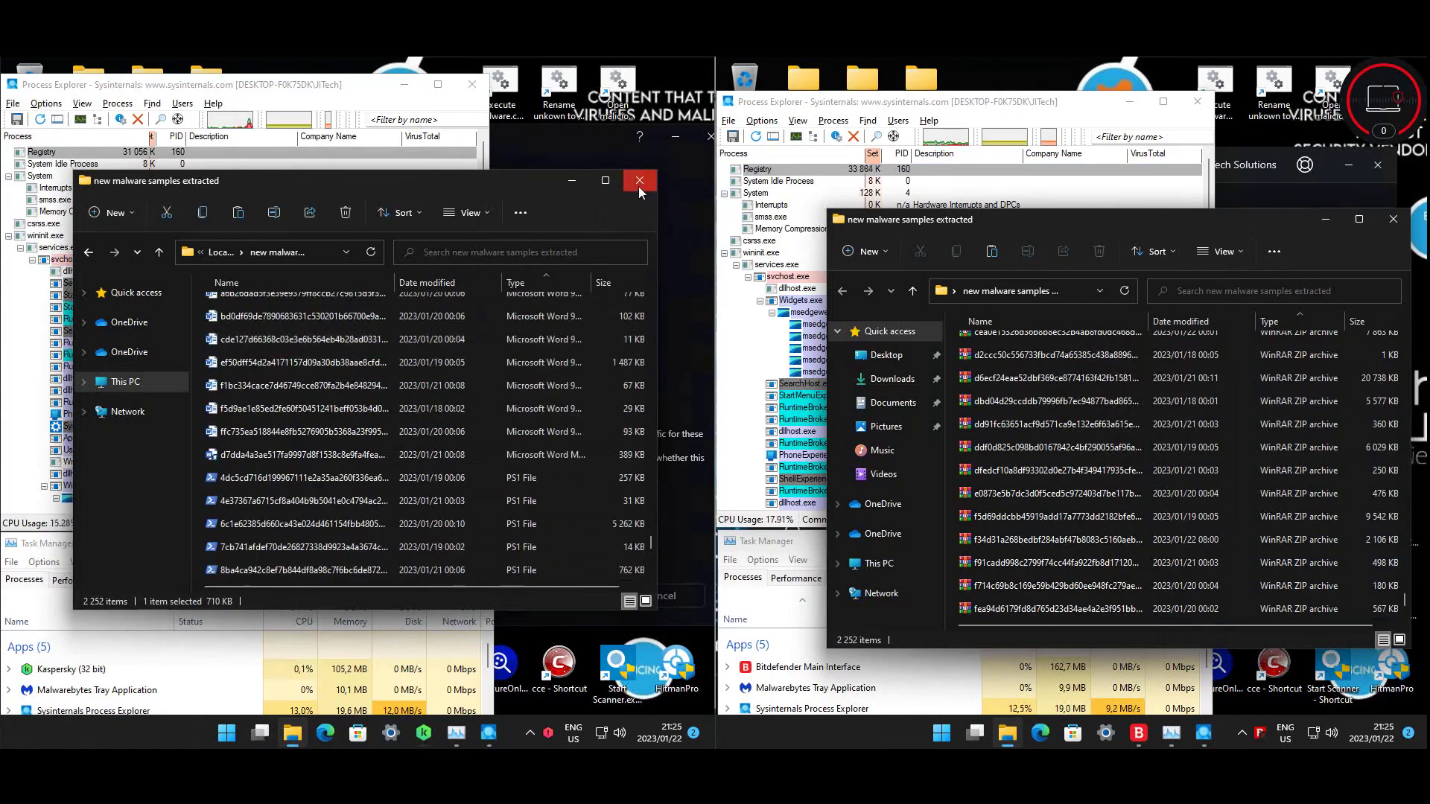
- Close both sample folder windows and return Kaspersky to its Home page
left_click(638, 184)
left_click(1392, 220)
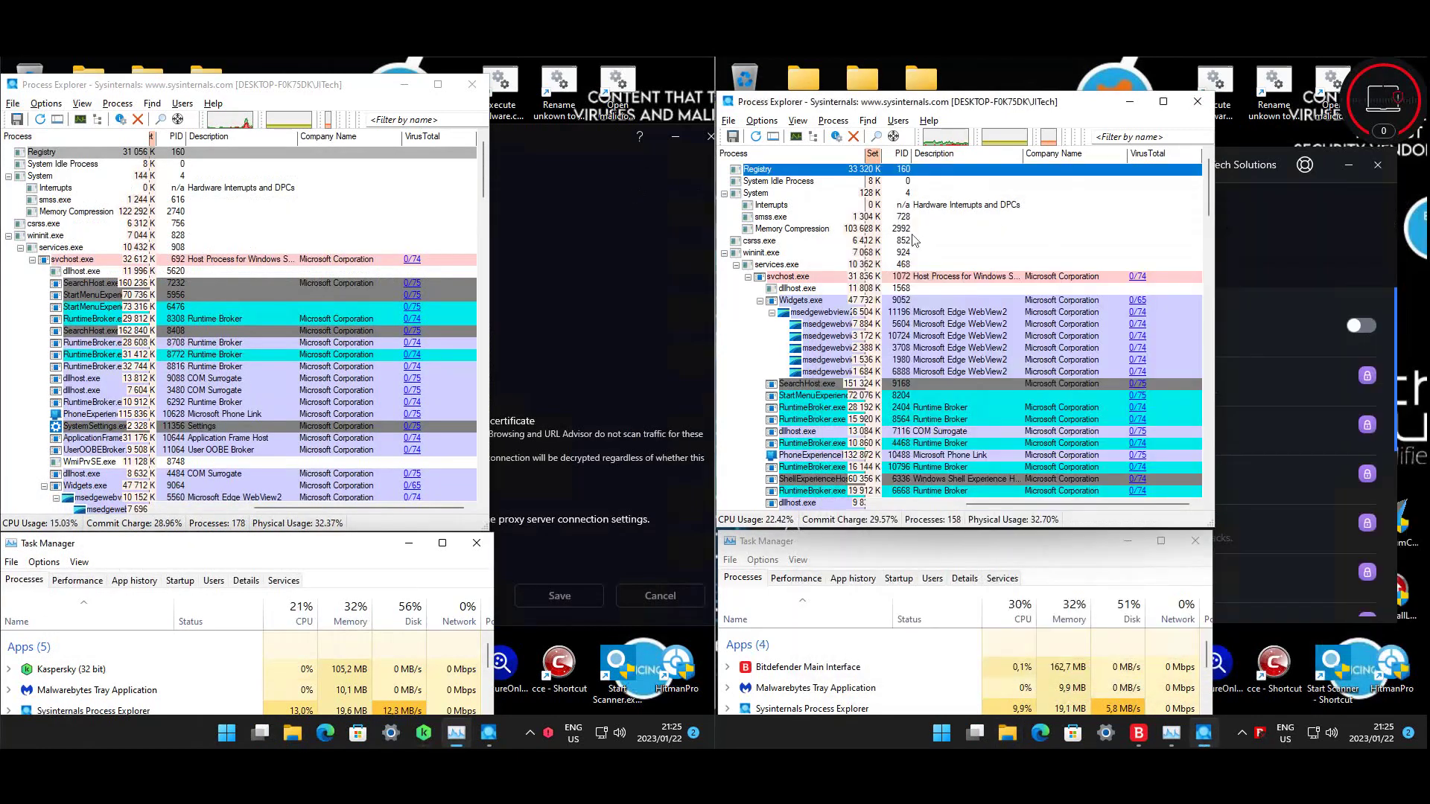
left_click(645, 246)
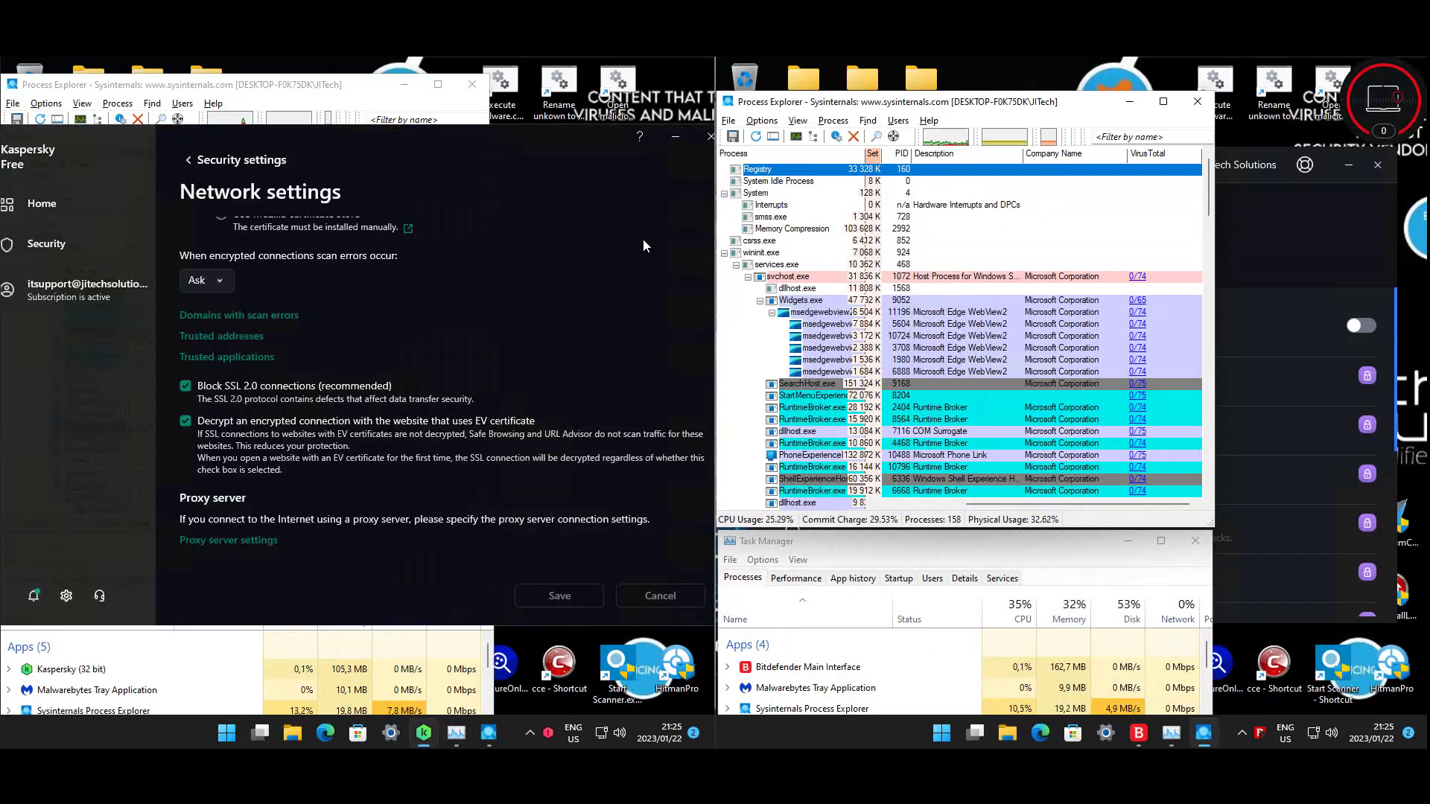
scroll(463, 334, "up", 5)
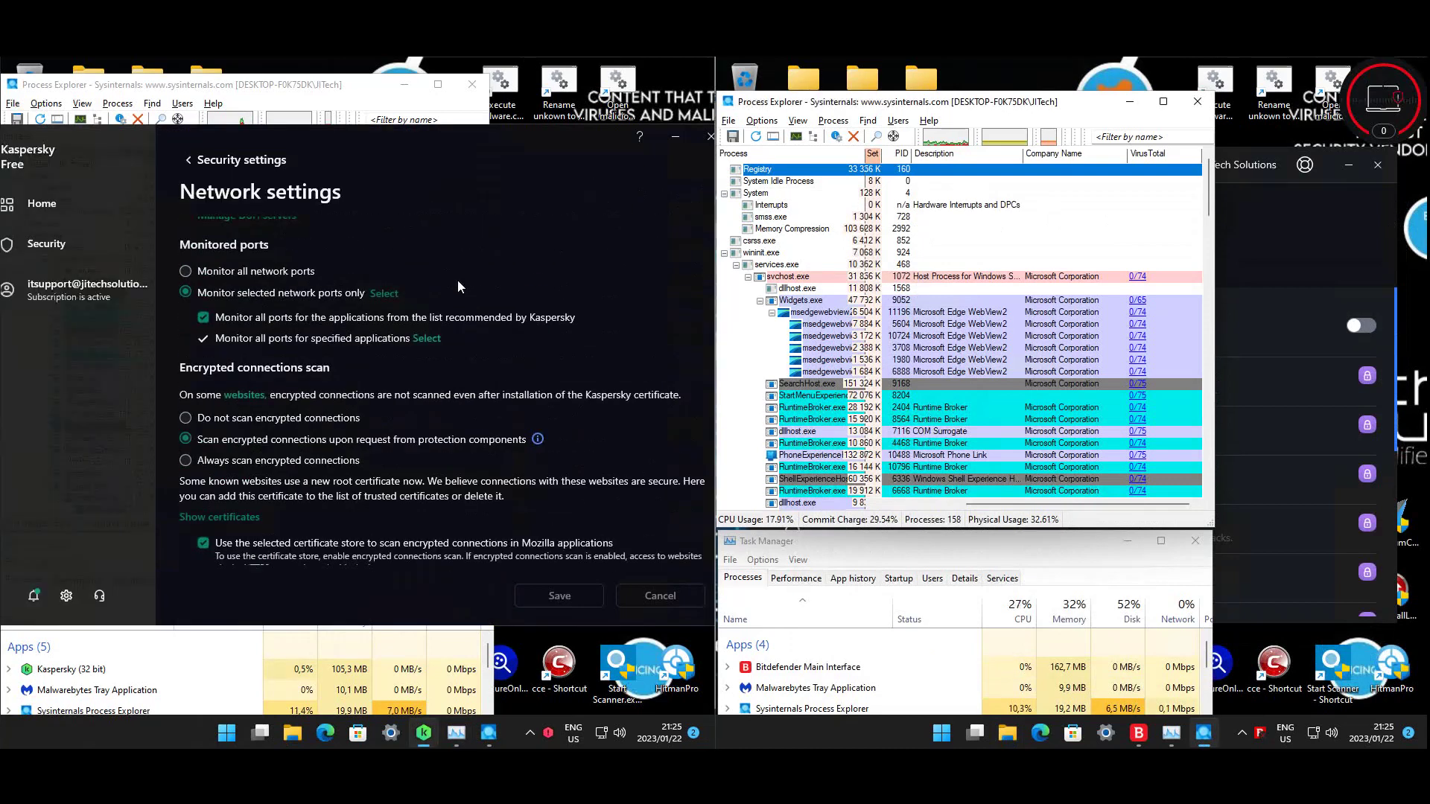
scroll(457, 286, "up", 2)
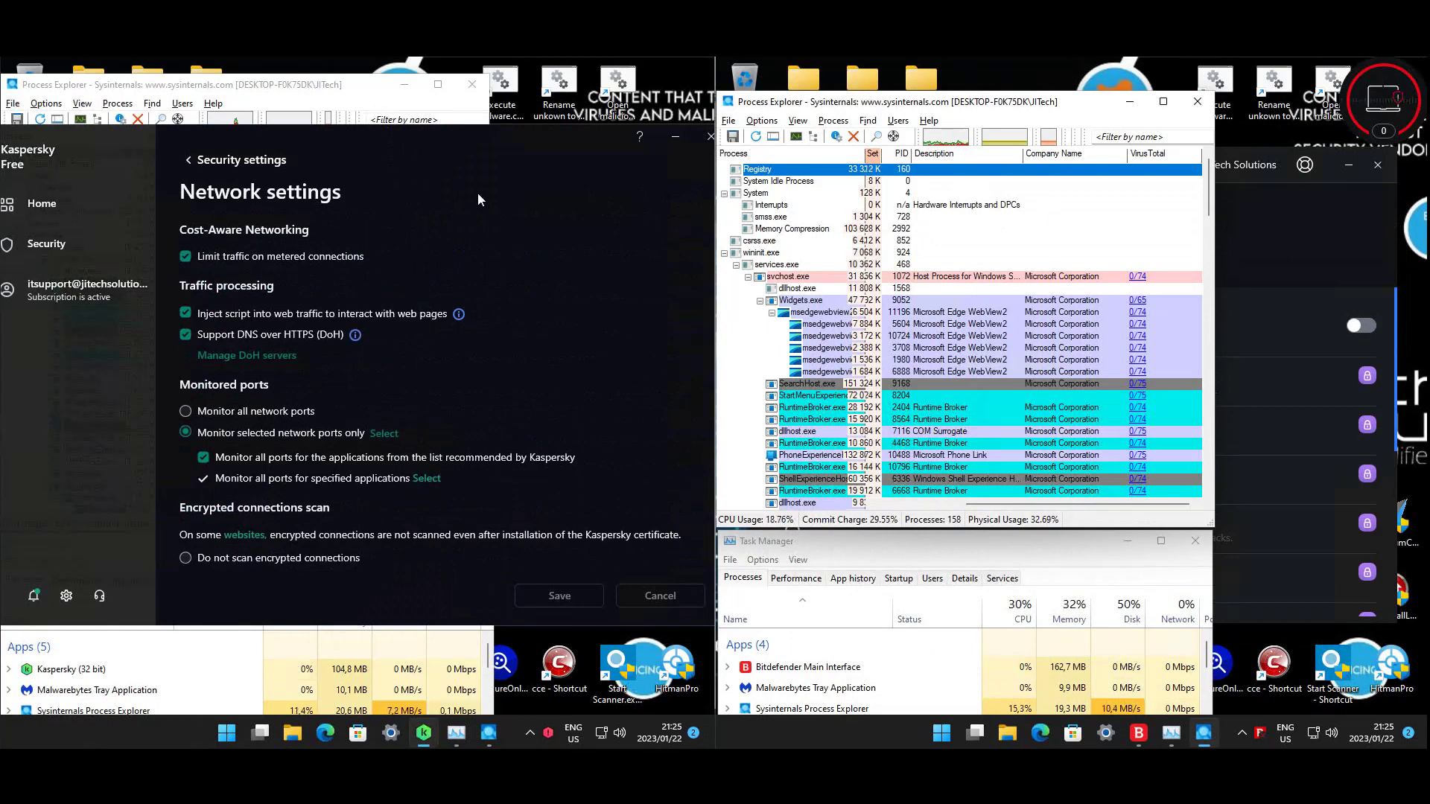
left_click(50, 195)
- Start a Bitdefender update from the tray menu and a Kaspersky anti-virus database update
right_click(1264, 731)
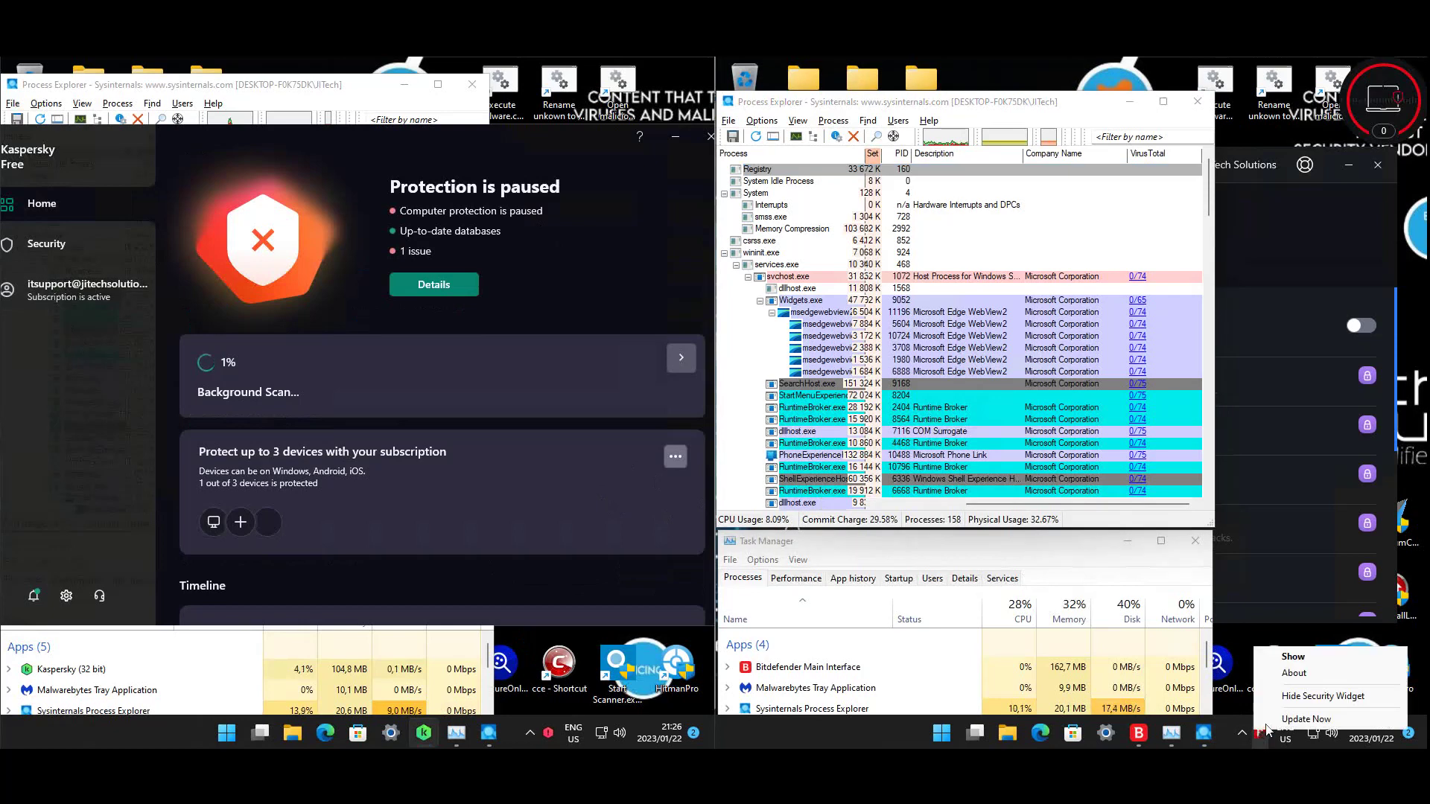
left_click(1305, 720)
left_click(46, 244)
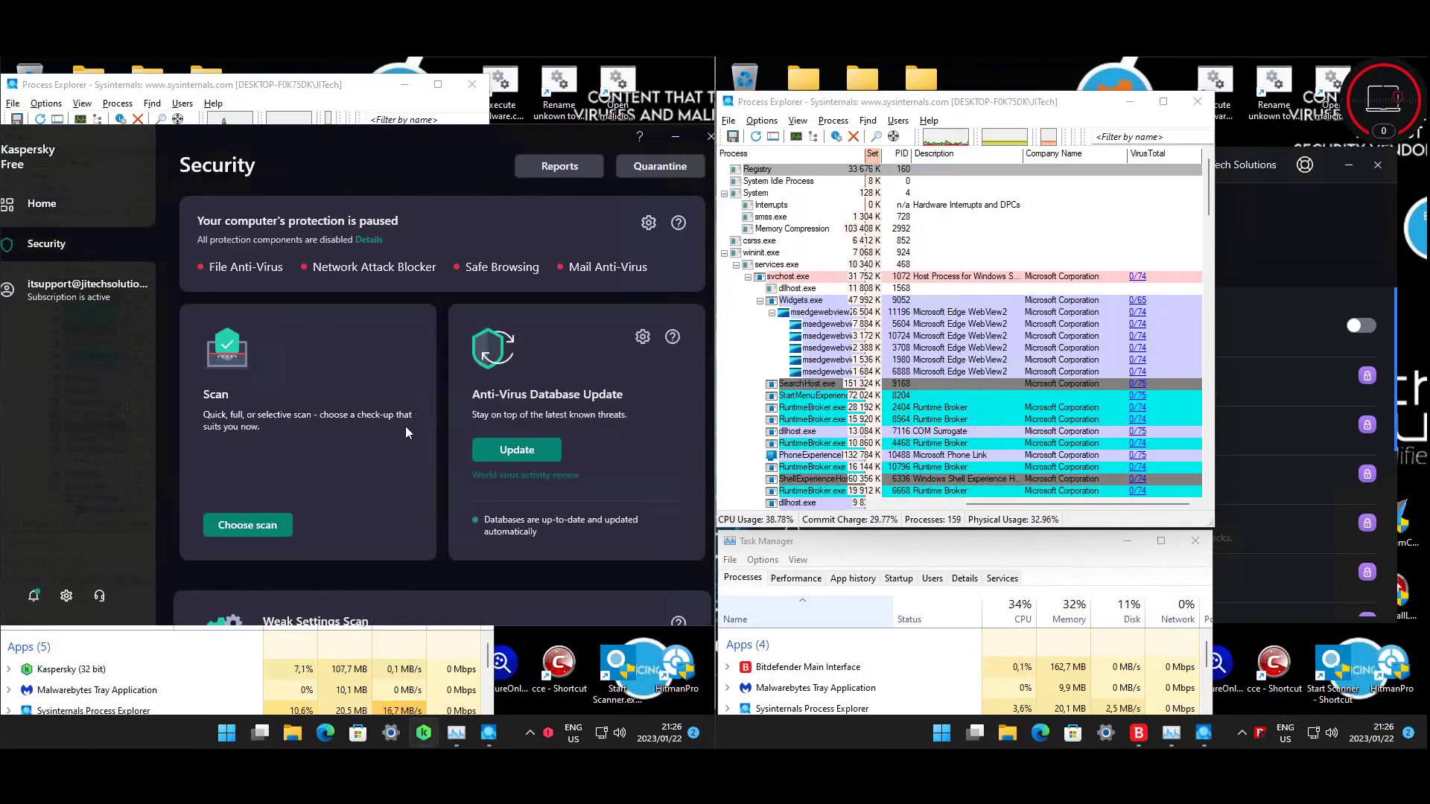
scroll(296, 515, "down", 5)
scroll(383, 548, "down", 4)
scroll(383, 548, "up", 4)
scroll(469, 514, "up", 4)
left_click(500, 417)
- Stop Kaspersky's background scan, close the finished Bitdefender update, and return Kaspersky Home
left_click(242, 487)
scroll(337, 432, "down", 6)
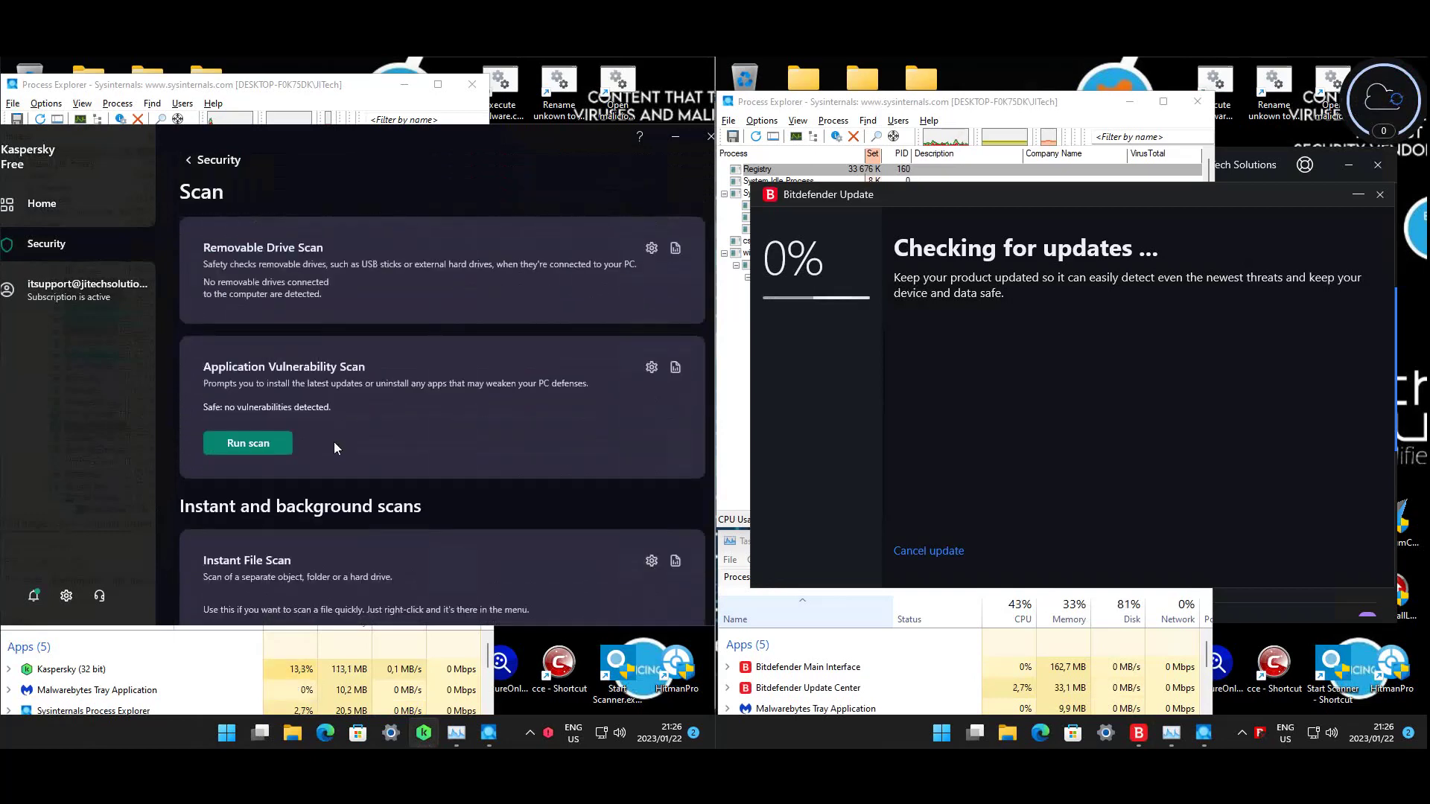
scroll(333, 441, "down", 3)
left_click(277, 593)
scroll(335, 491, "up", 9)
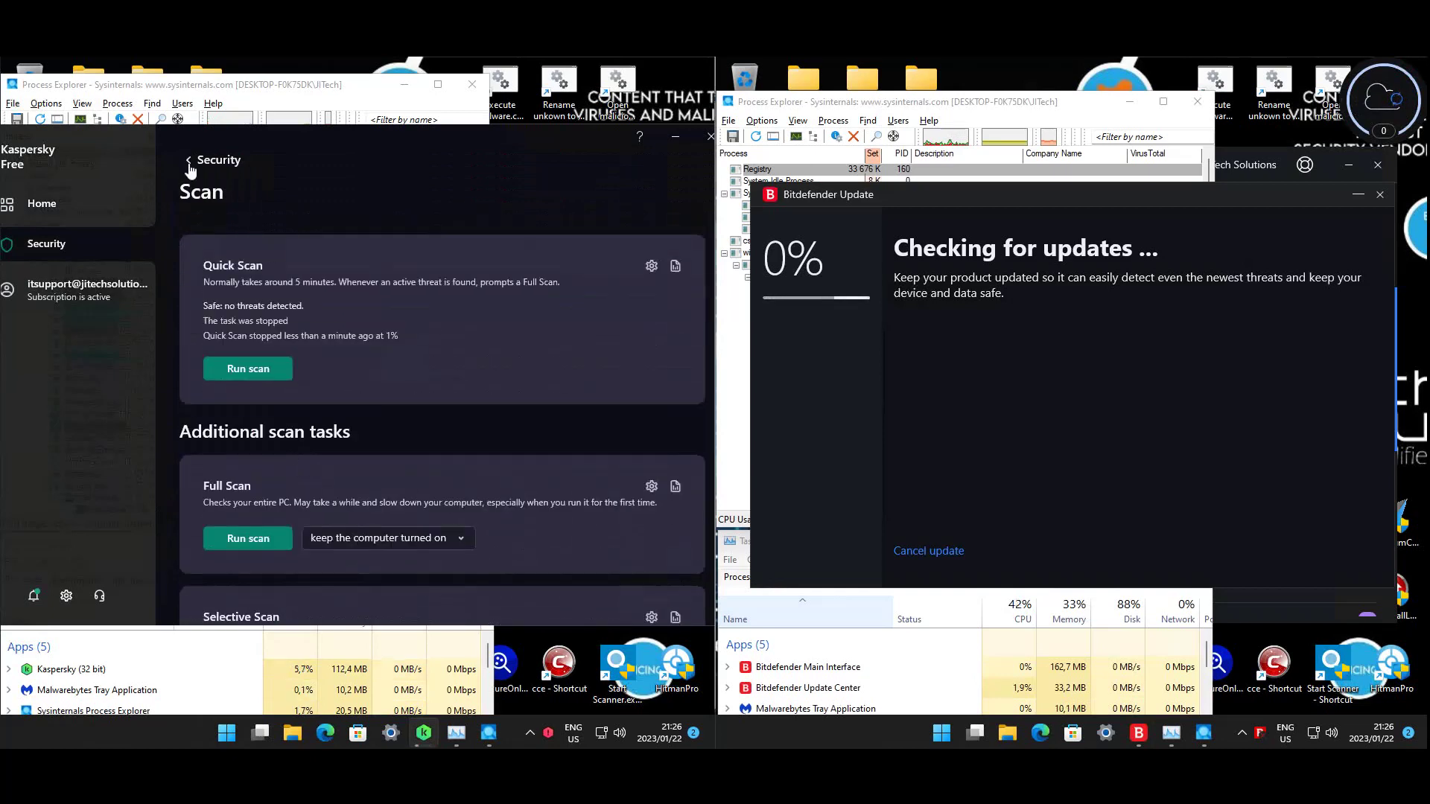
left_click(190, 164)
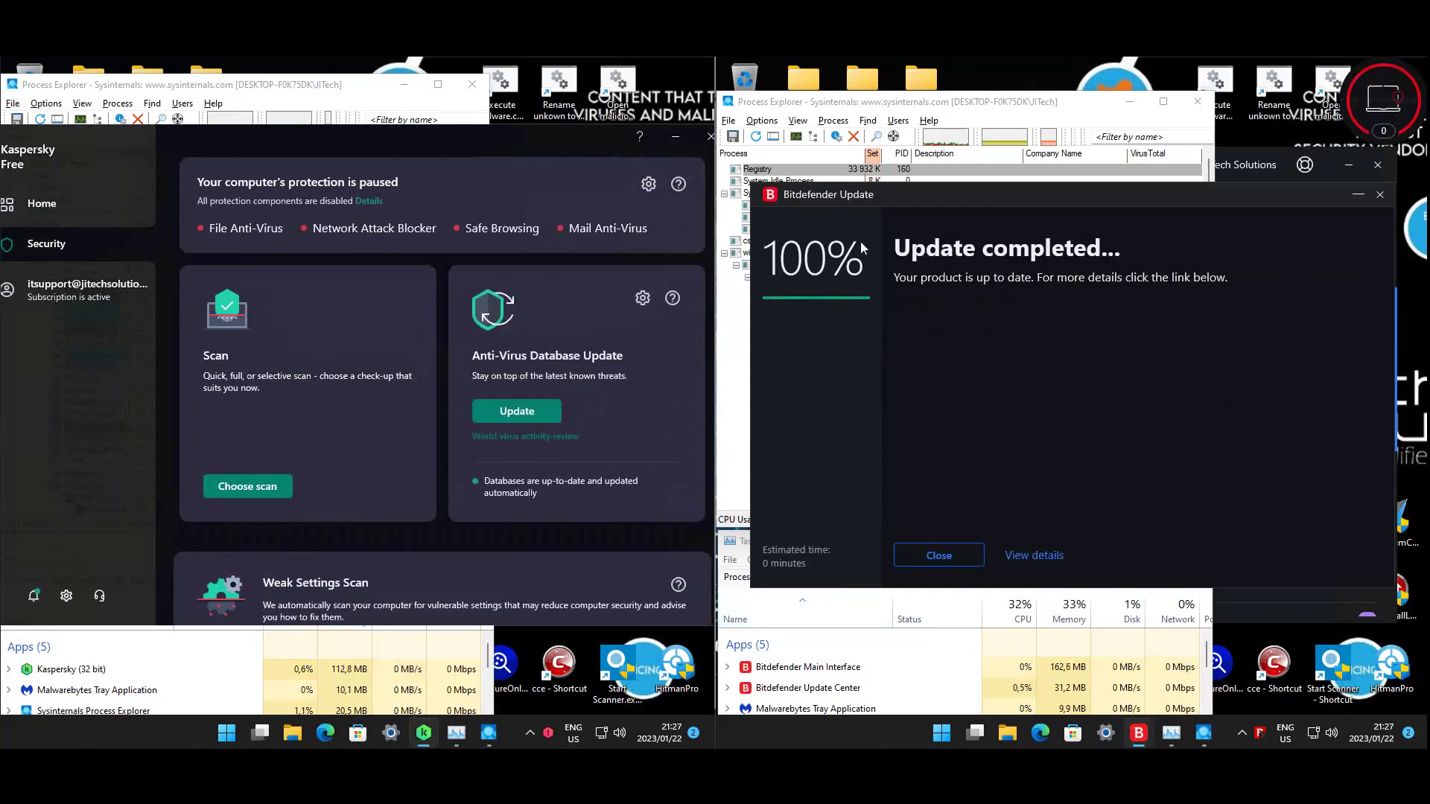
left_click(939, 557)
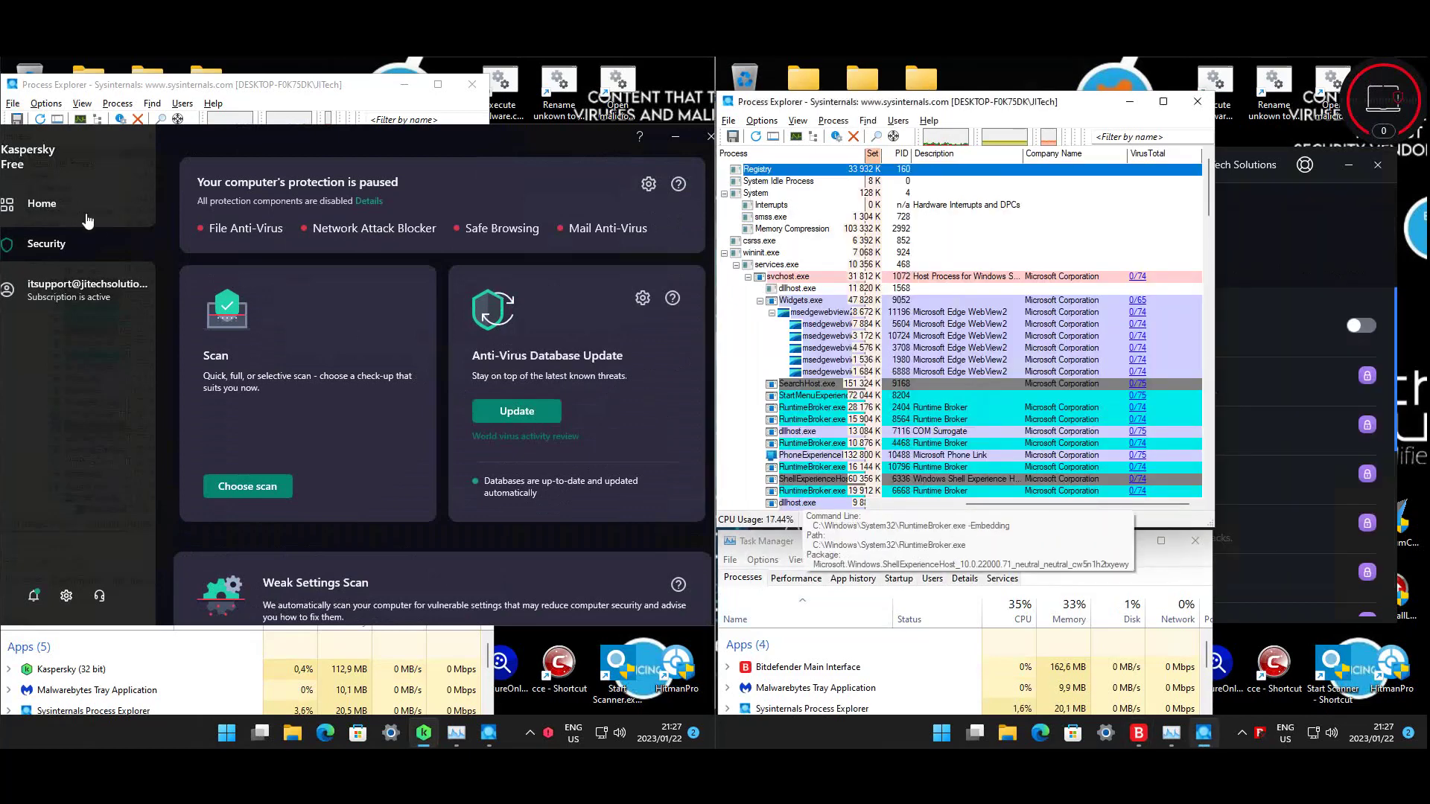
left_click(86, 219)
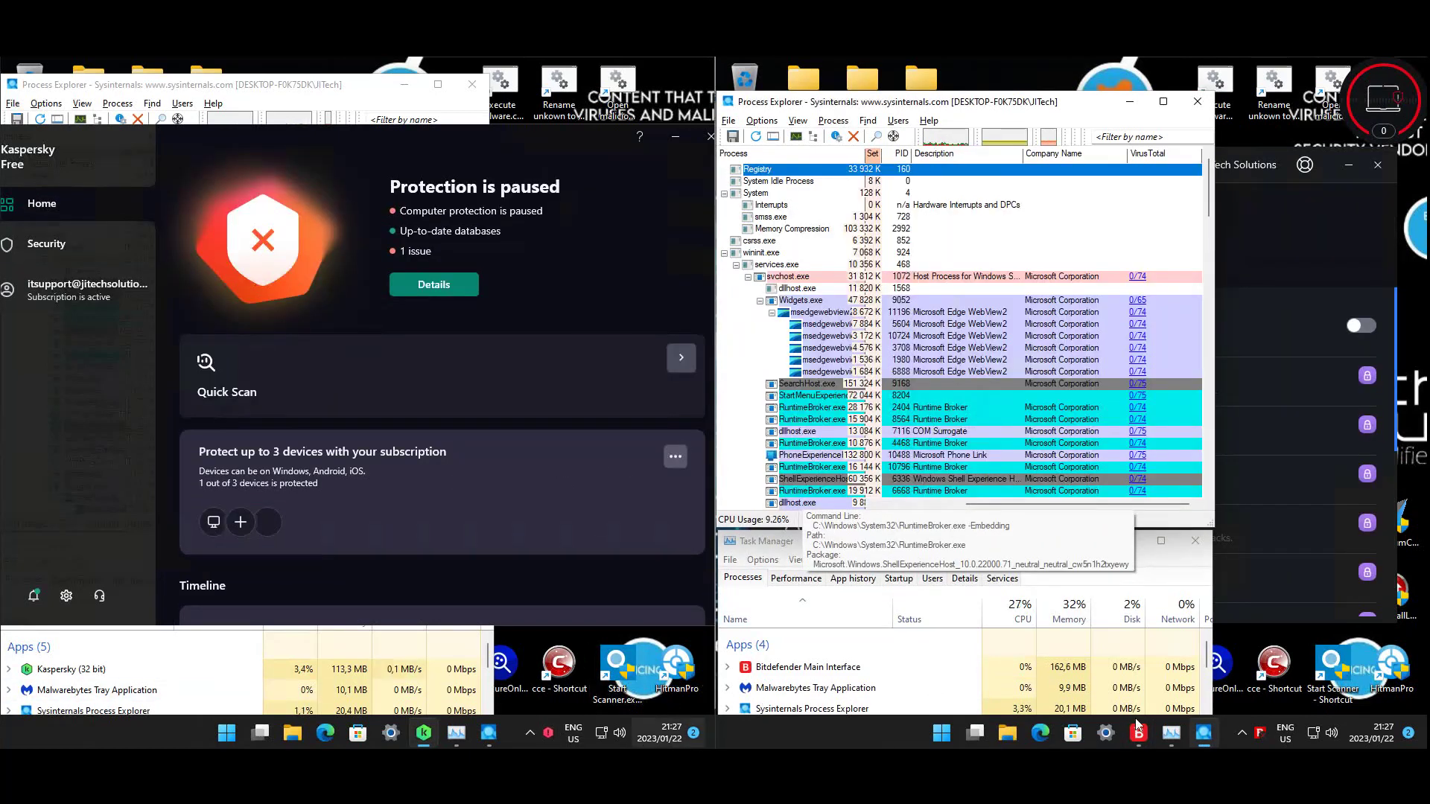
- Switch Bitdefender Shield back on
left_click(1137, 726)
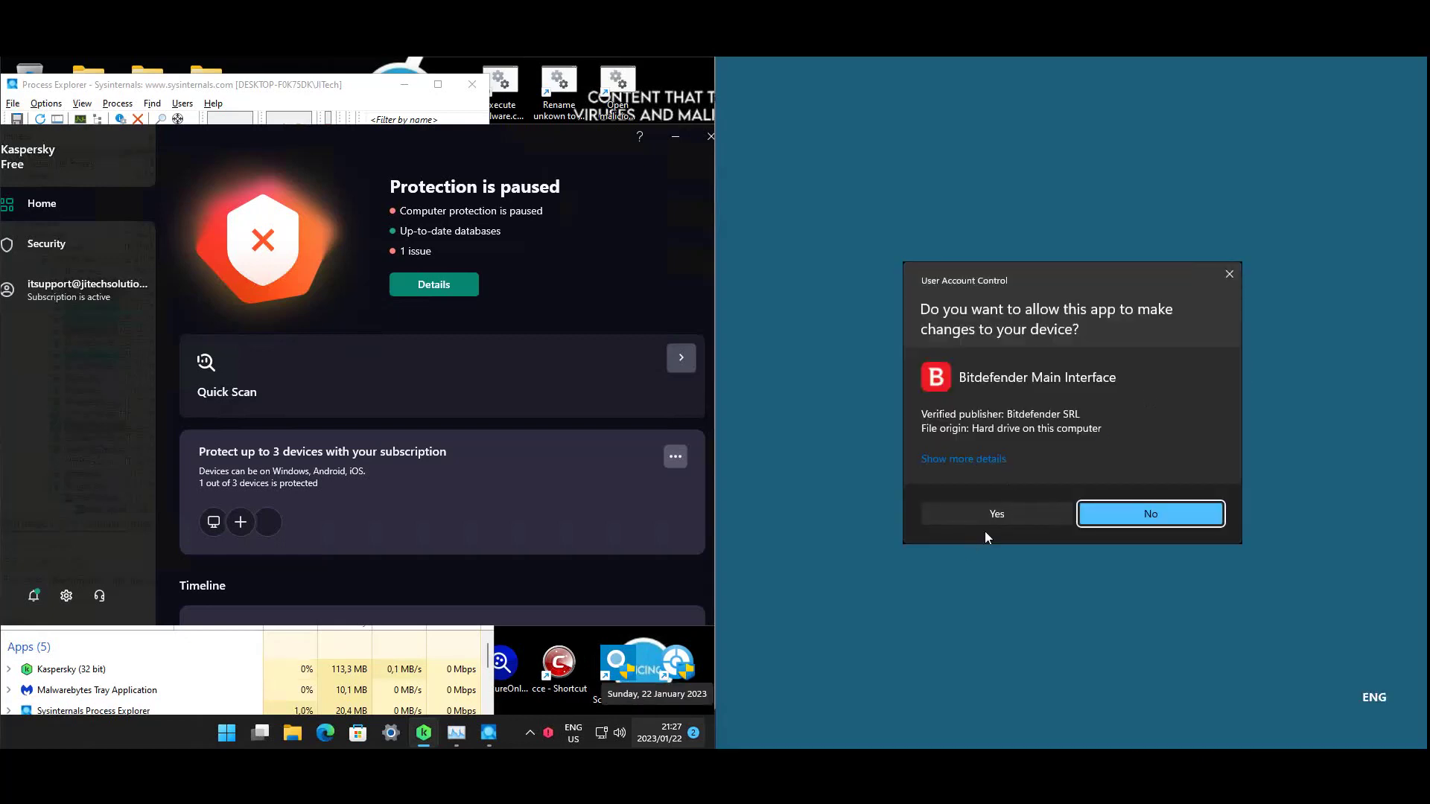
left_click(989, 520)
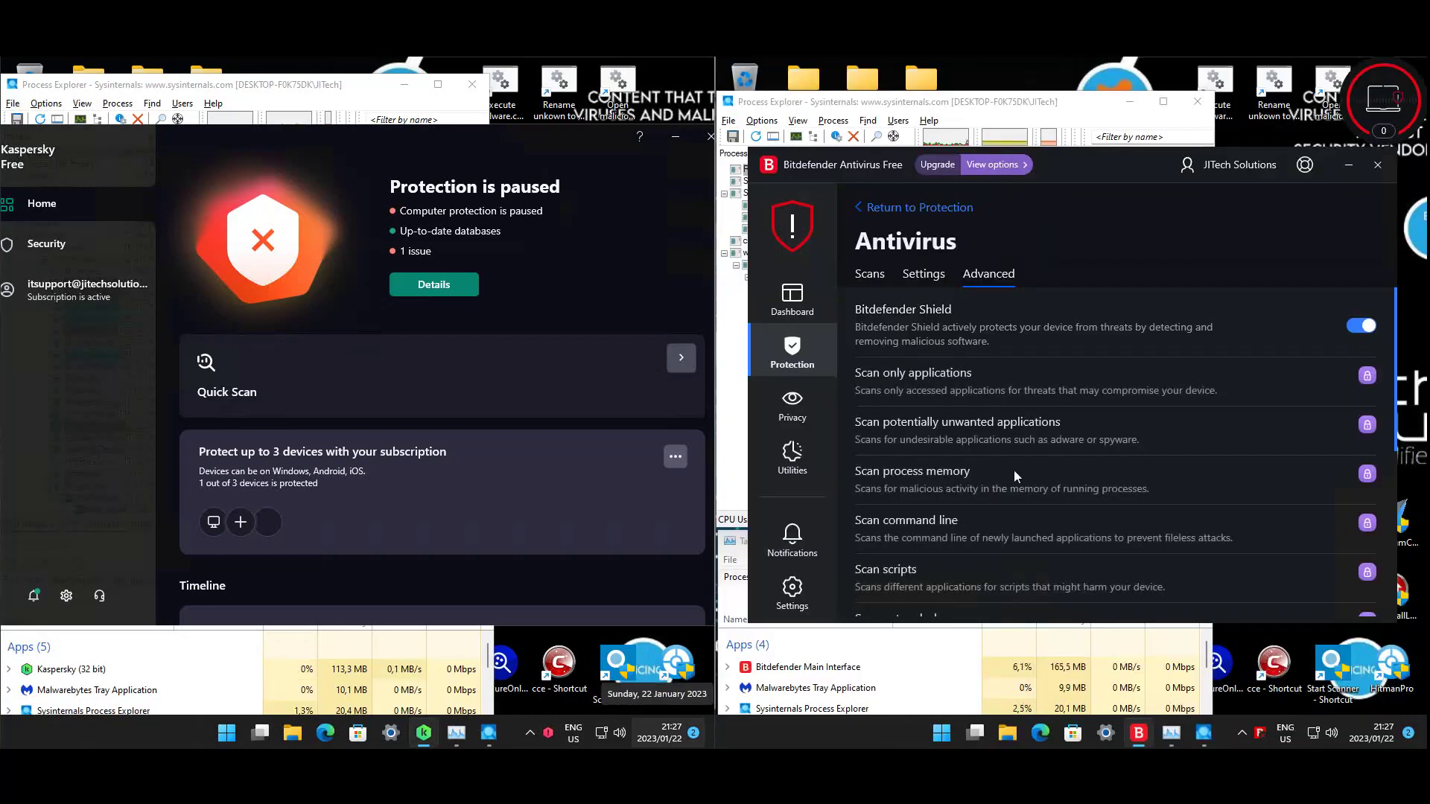
left_click(900, 209)
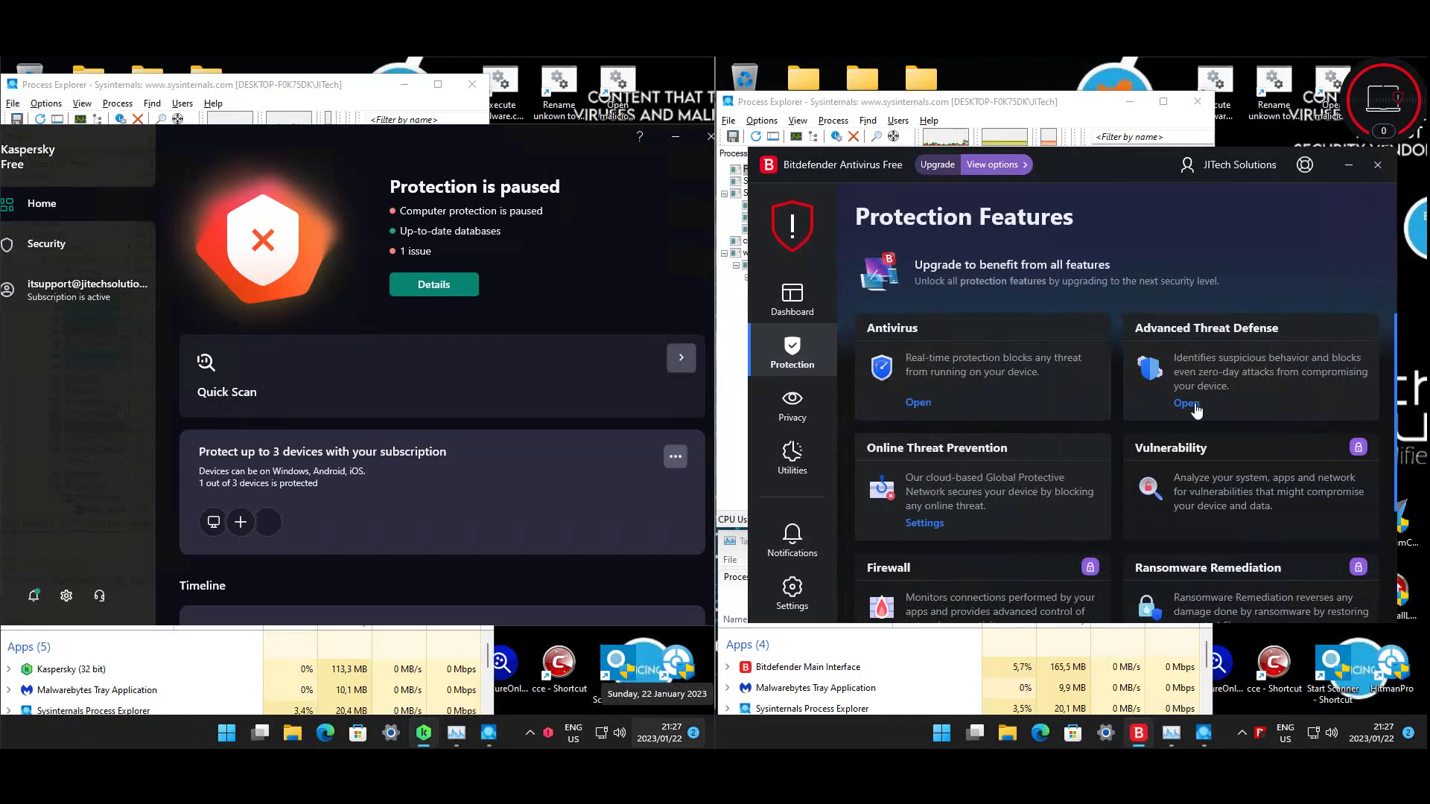
- Check Advanced Threat Defense and Antivirus advanced settings, then resume Kaspersky protection
left_click(1192, 404)
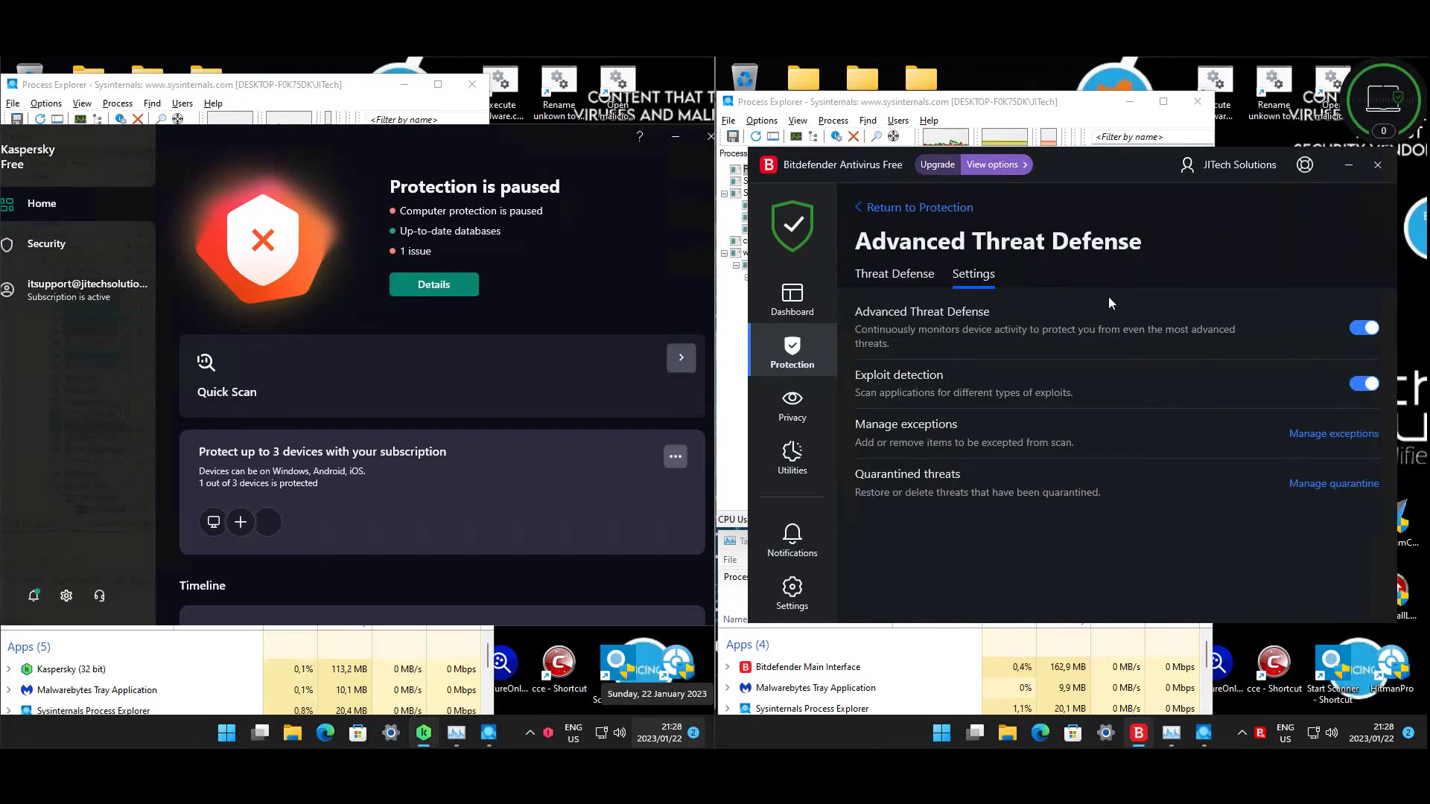
left_click(934, 276)
left_click(979, 277)
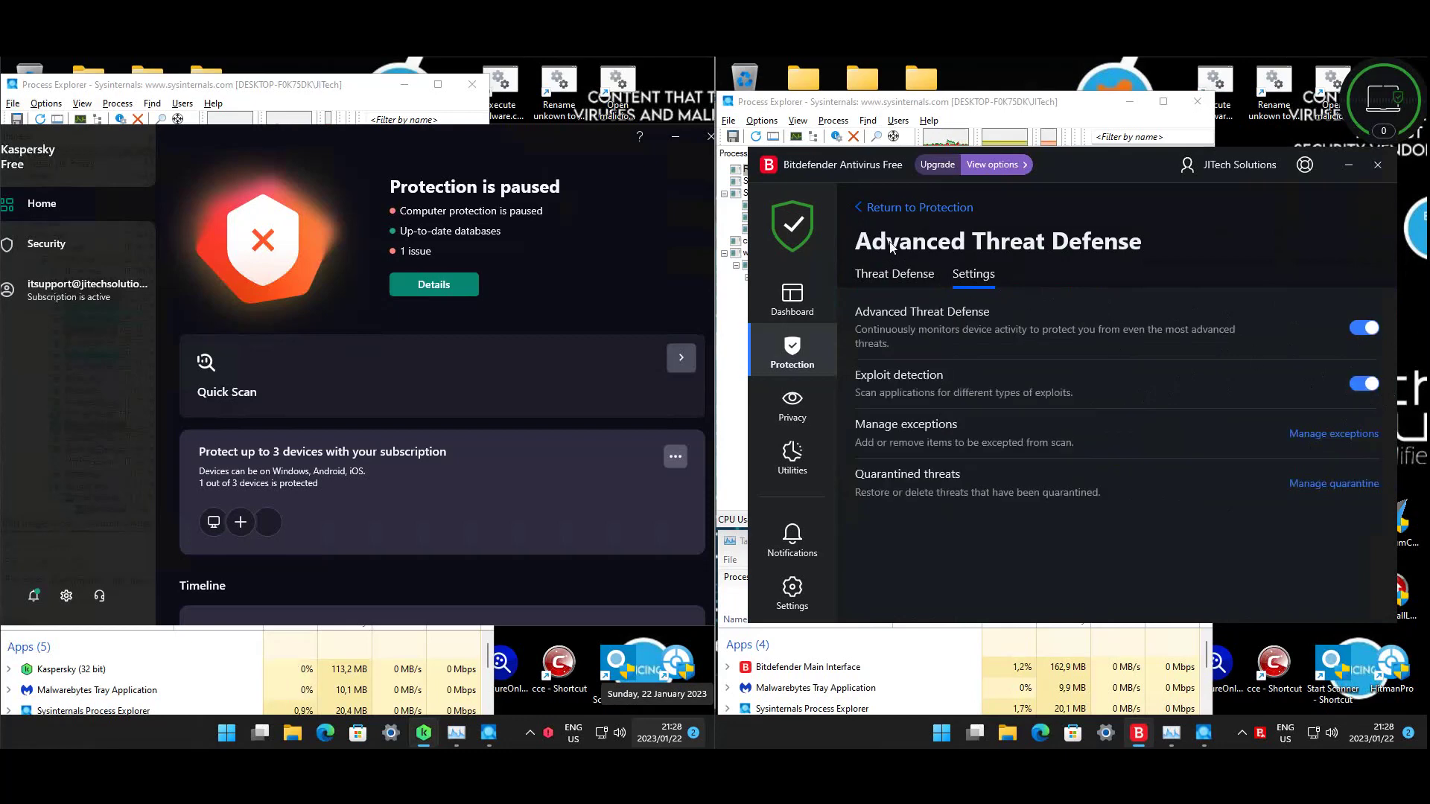
left_click(893, 212)
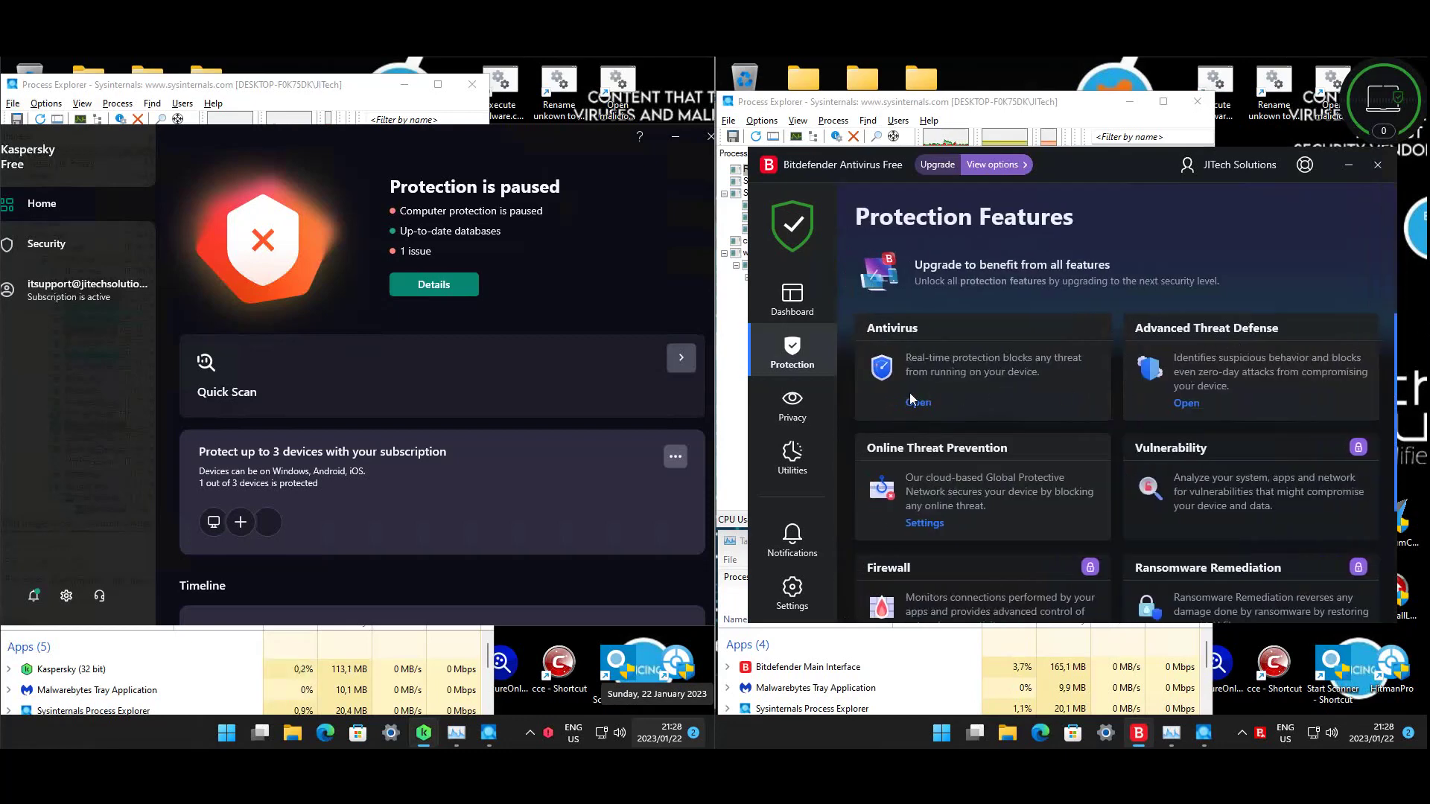
left_click(912, 401)
left_click(976, 275)
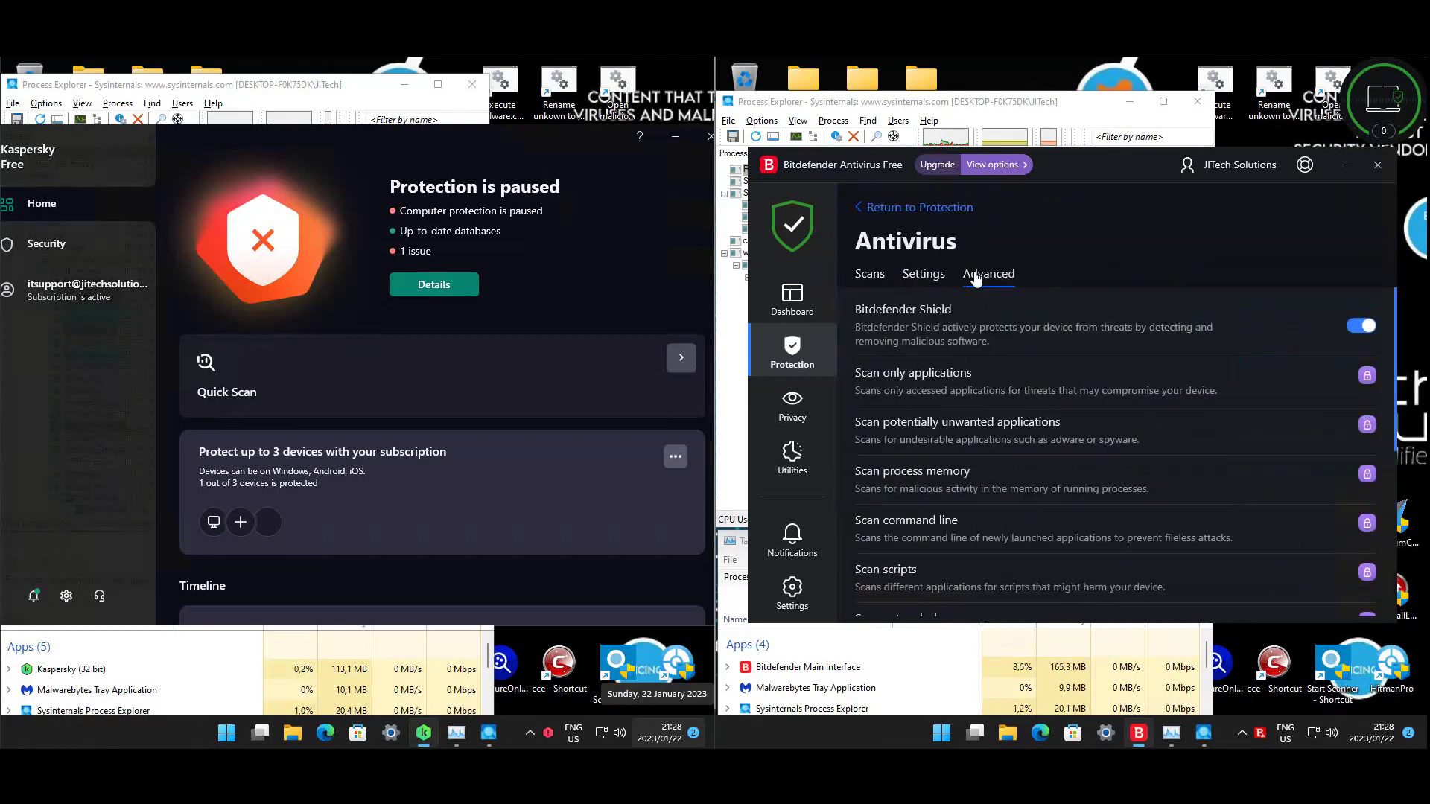
left_click(791, 246)
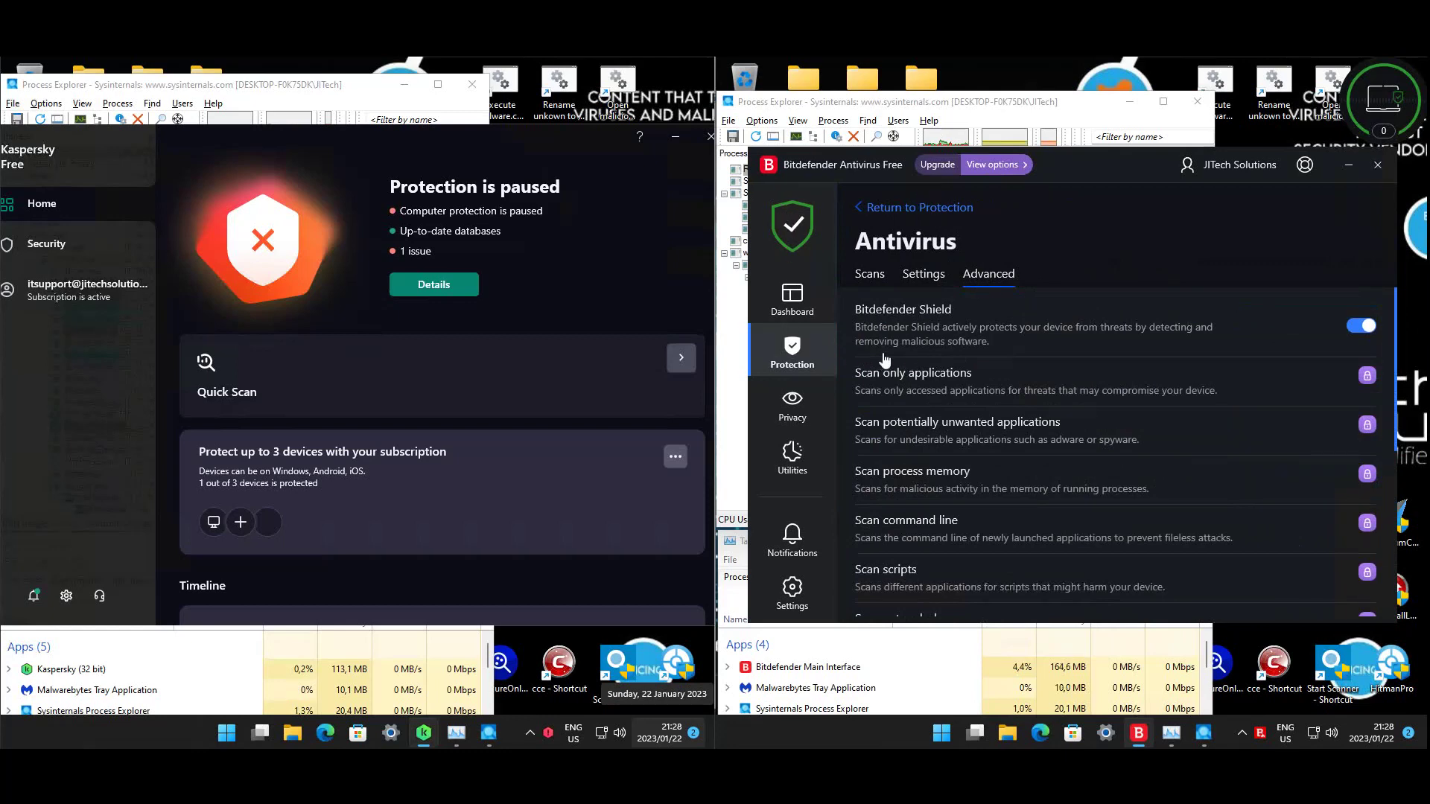
right_click(549, 733)
left_click(599, 658)
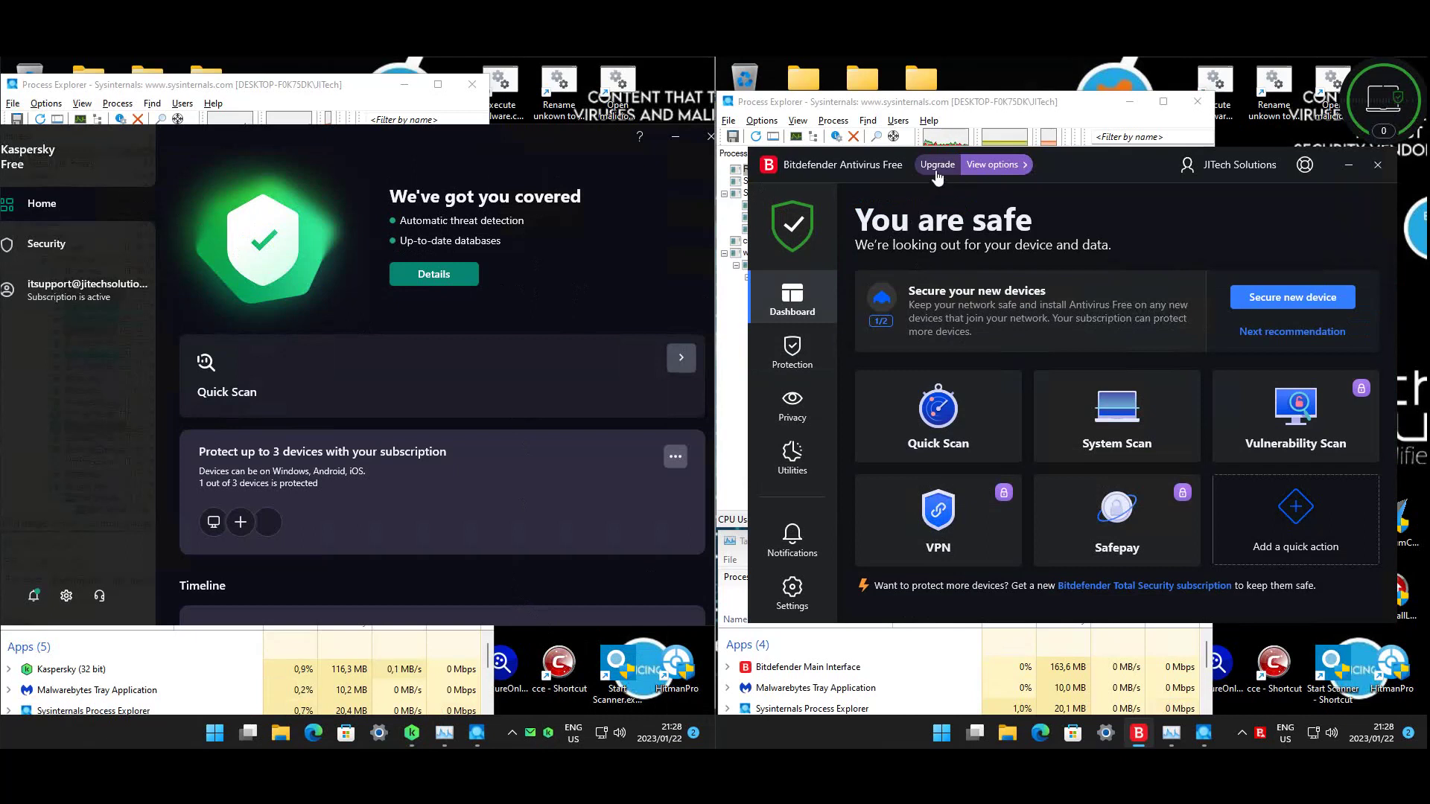
- Launch the 'Open malicious websites' shortcut on both machines
double_click(1325, 83)
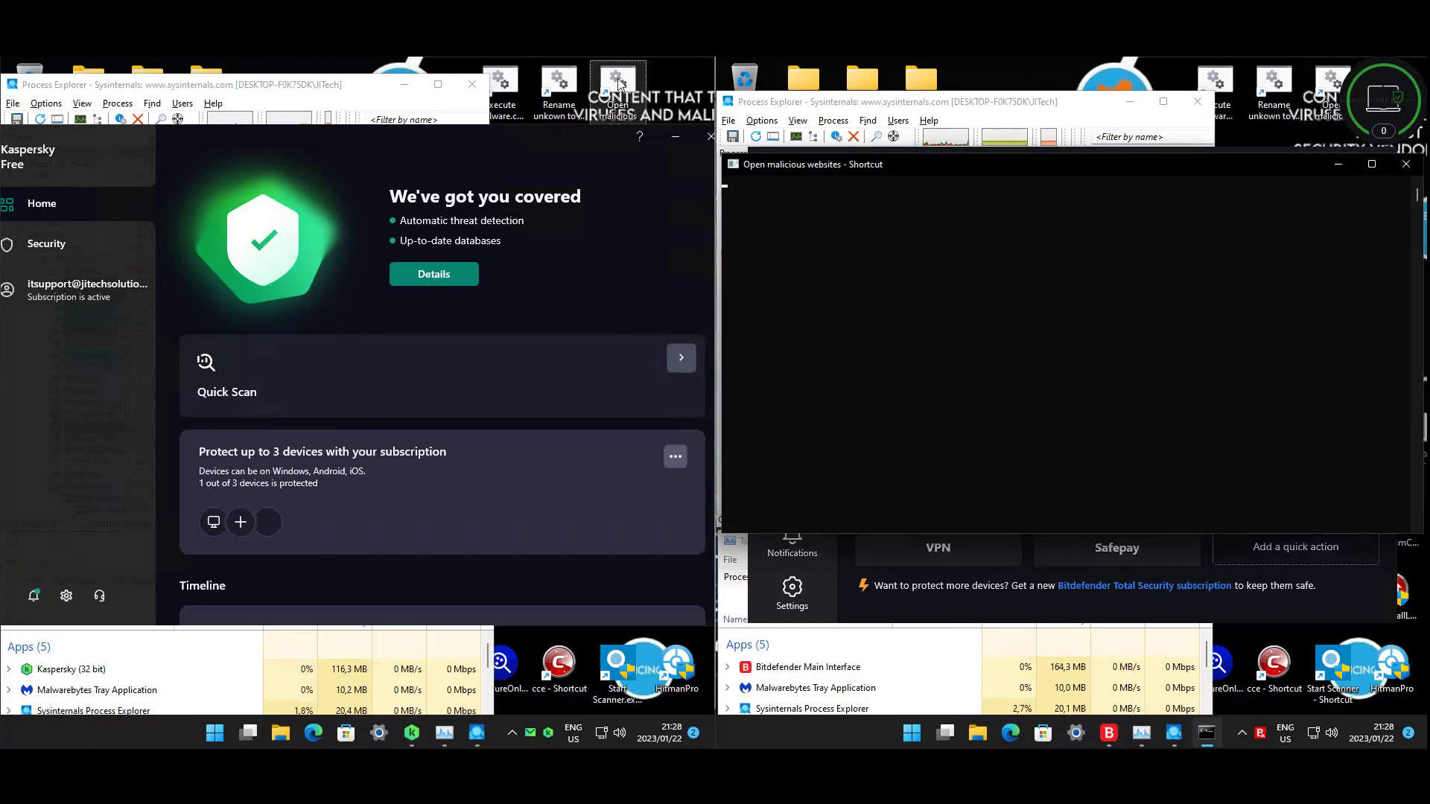
double_click(618, 83)
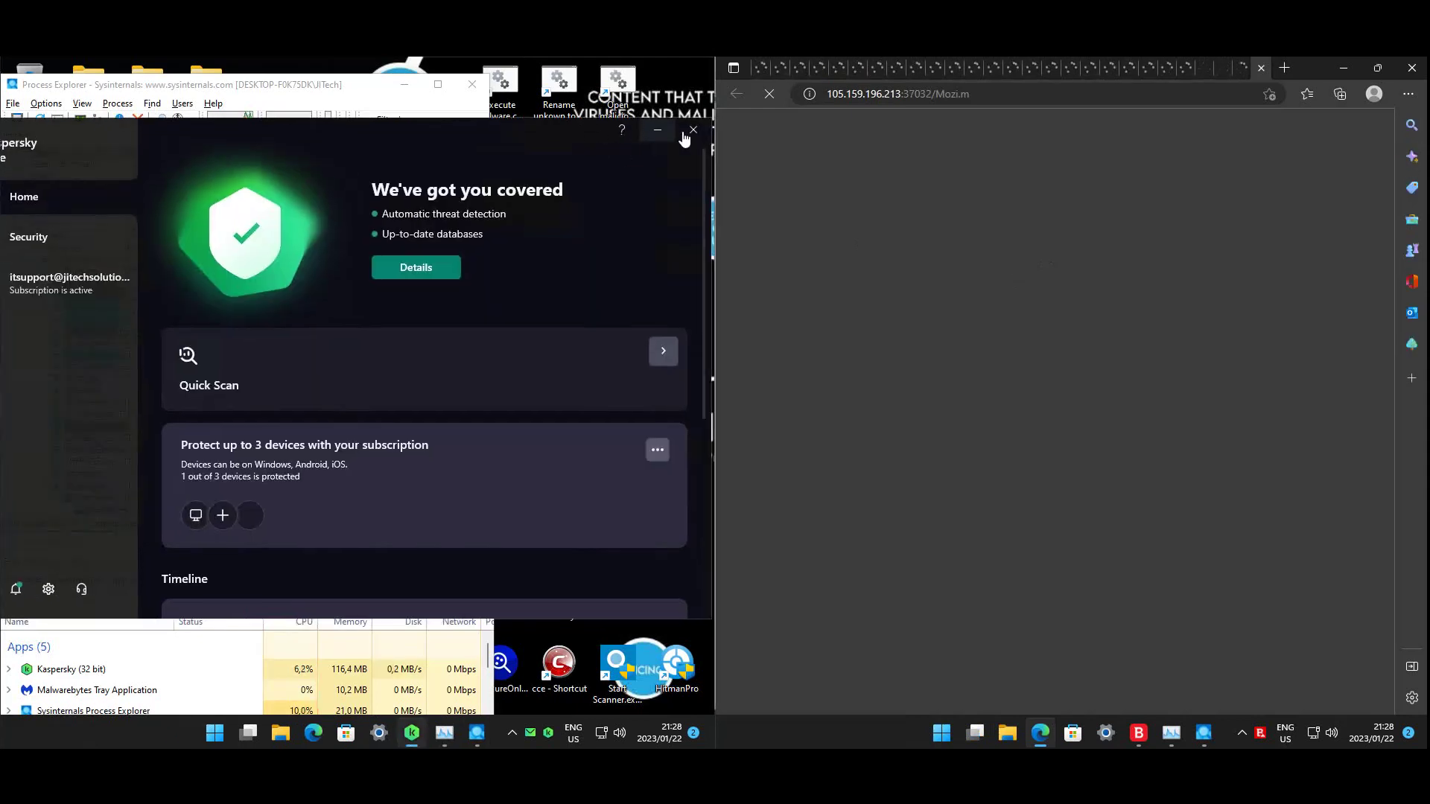
- Close the Kaspersky and Bitdefender windows and inspect the svchost.exe process in Process Explorer
left_click(693, 129)
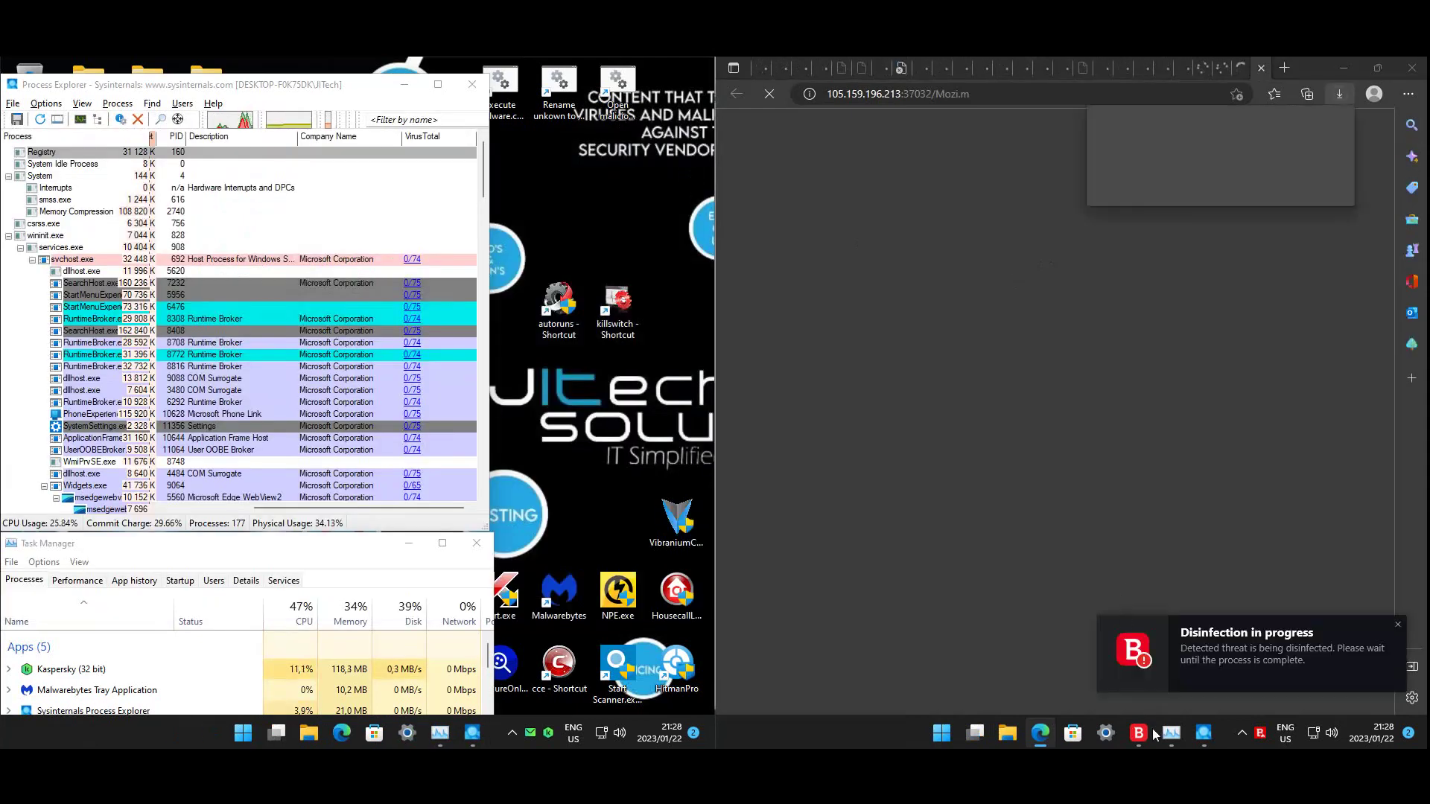
left_click(1377, 164)
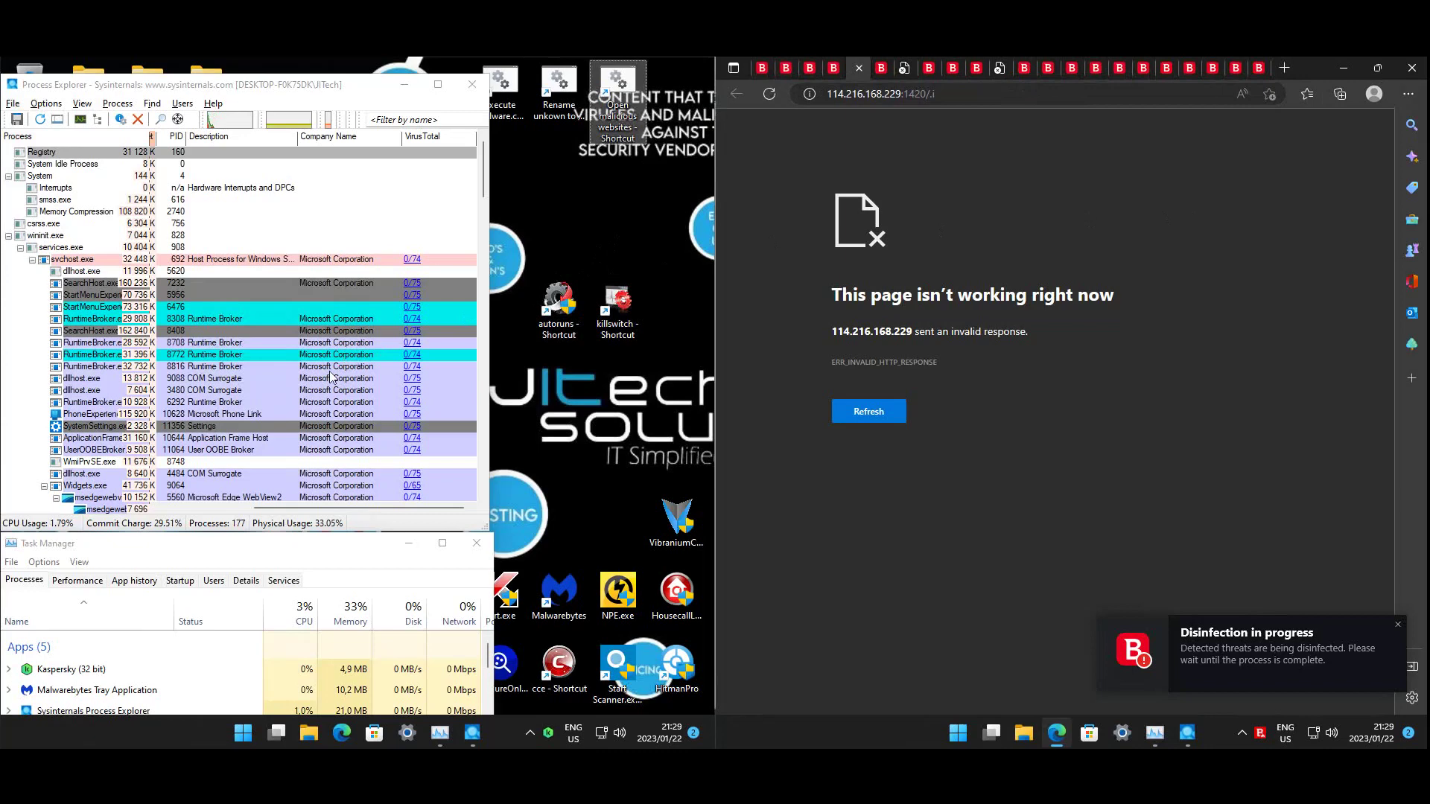
scroll(372, 384, "down", 7)
left_click(373, 380)
left_click_drag(484, 201, 486, 462)
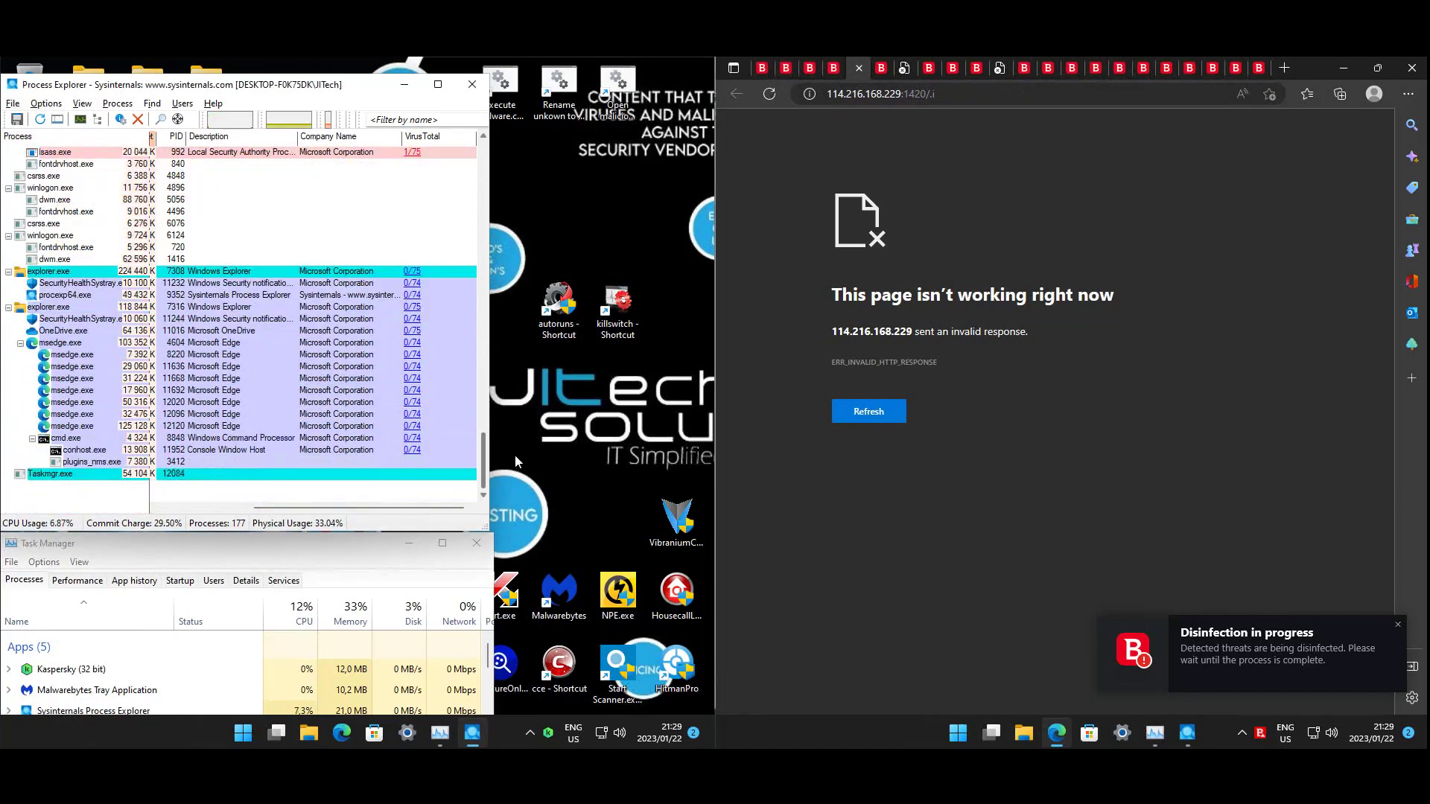
left_click(619, 335)
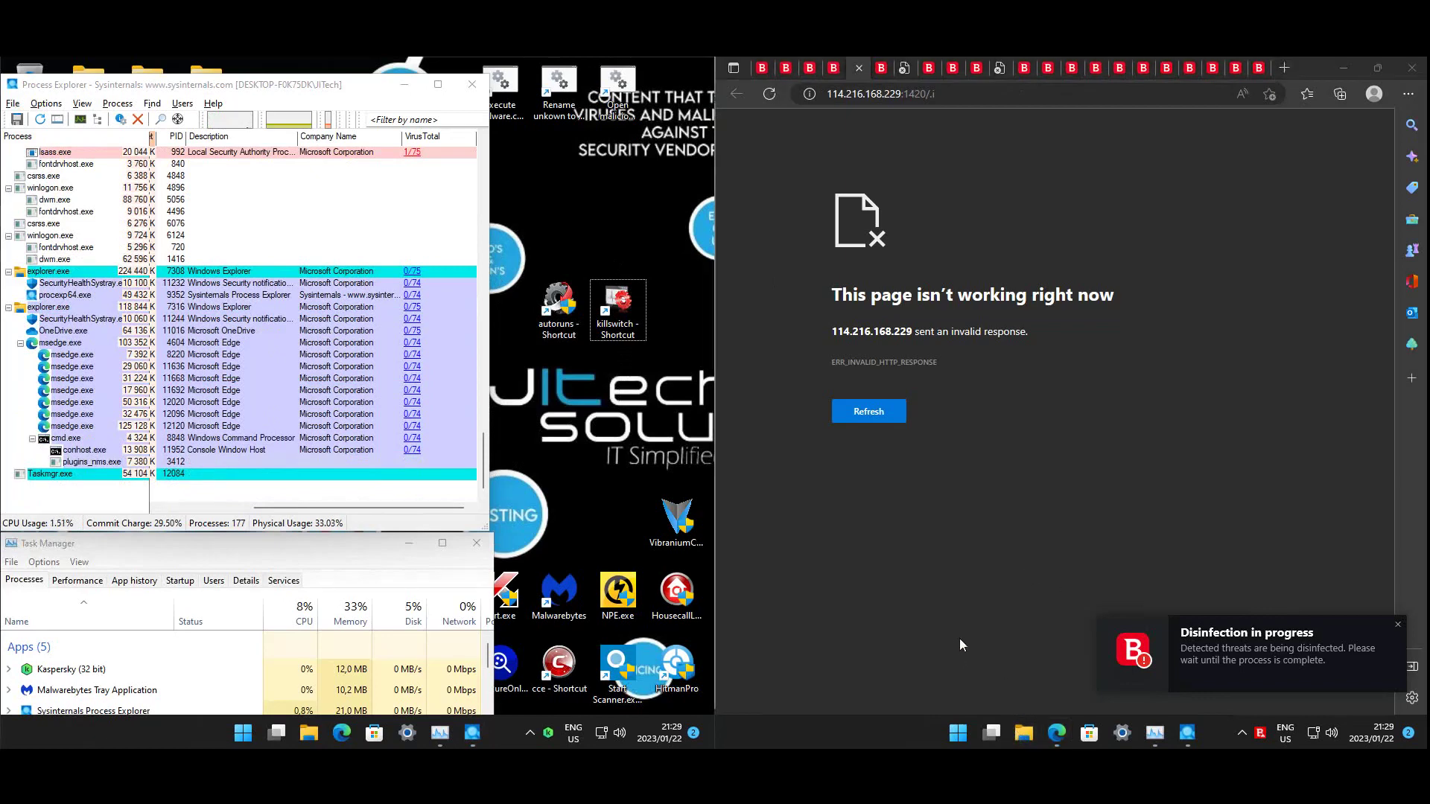
- Open the Downloads folder in a new File Explorer window to see the fetched BMP files
key("super+e")
left_click(853, 340)
left_click(631, 115)
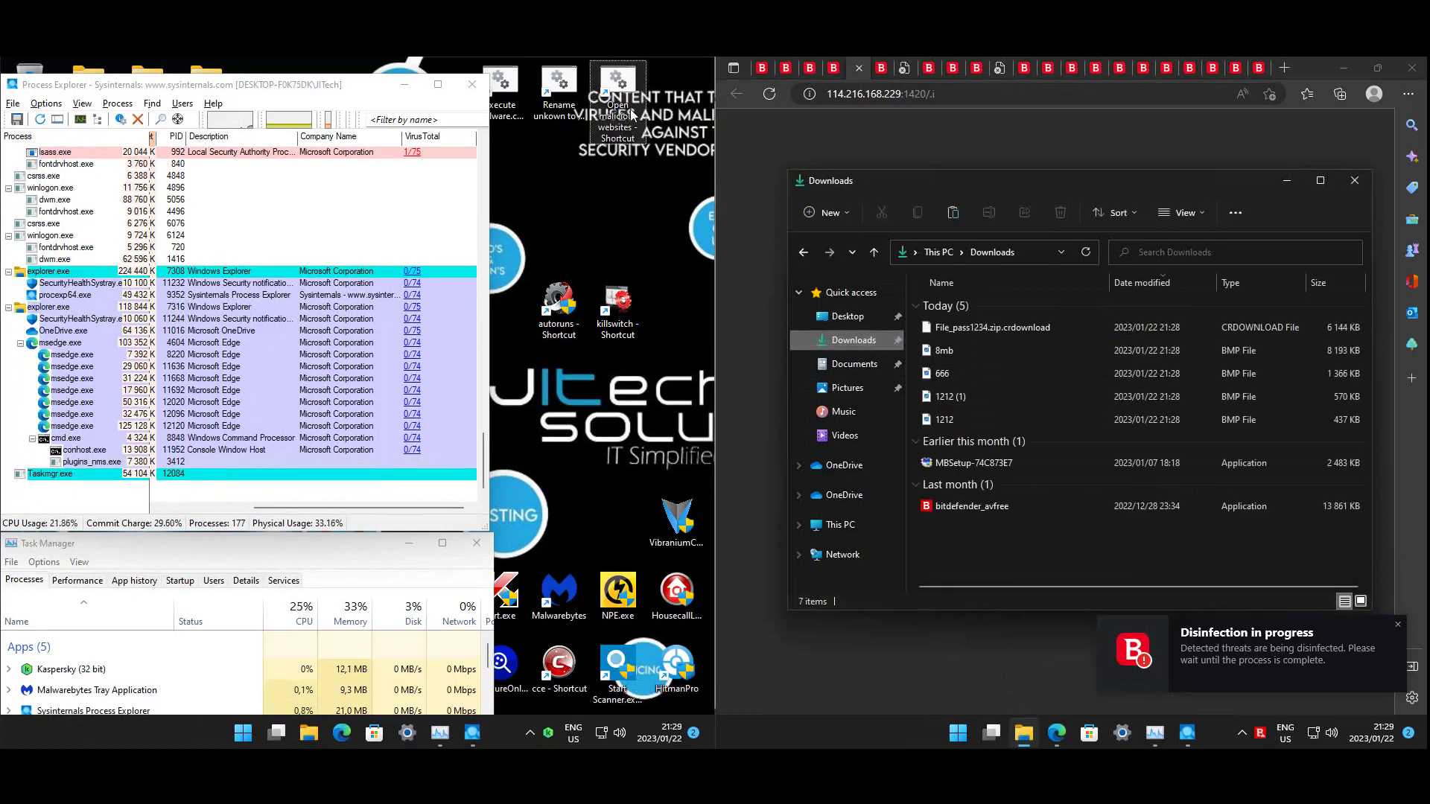
- Run the Open malicious websites script, then inspect the downloaded 1212, 666 and 8mb images and partial File_pass1234.zip
double_click(628, 105)
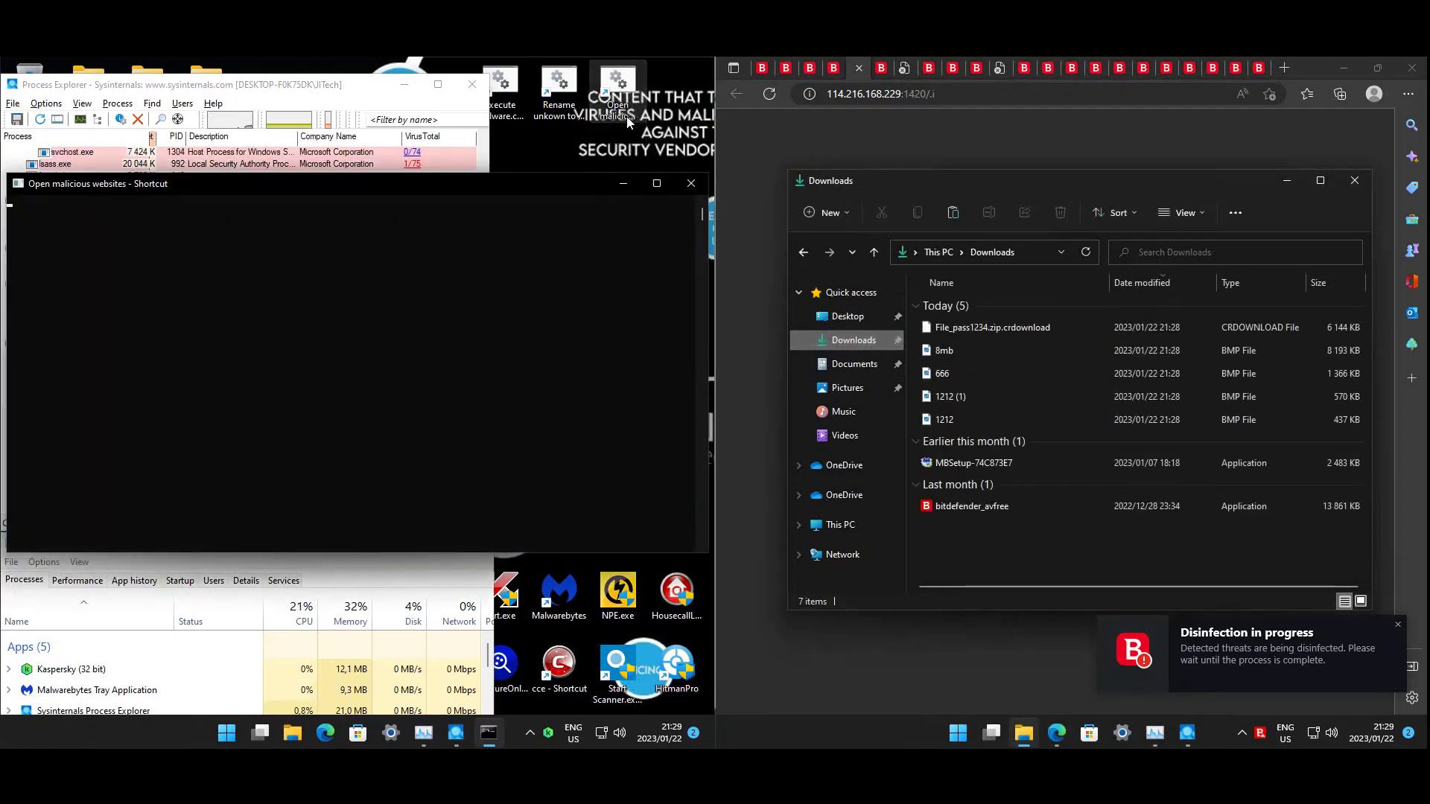
left_click(620, 185)
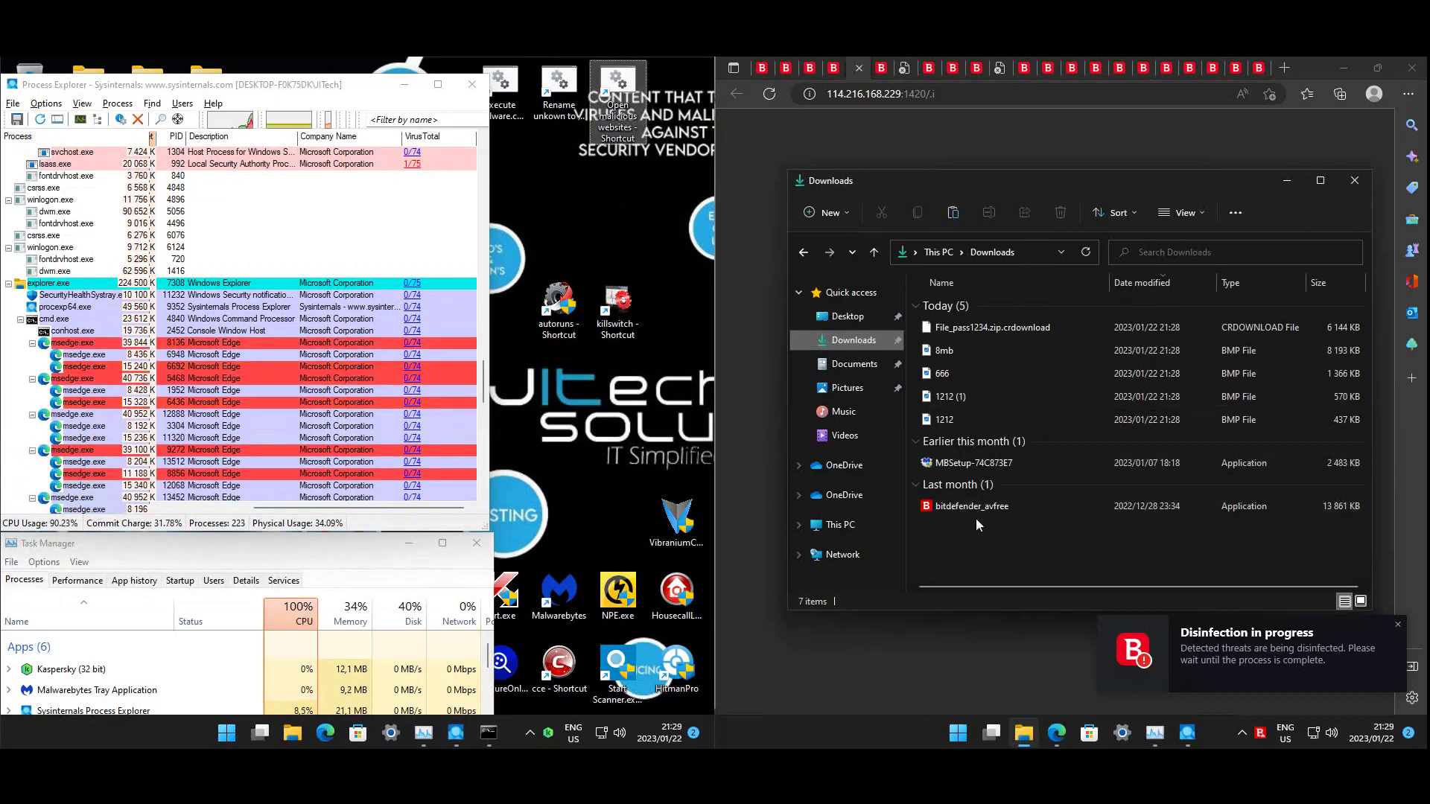
left_click(953, 421)
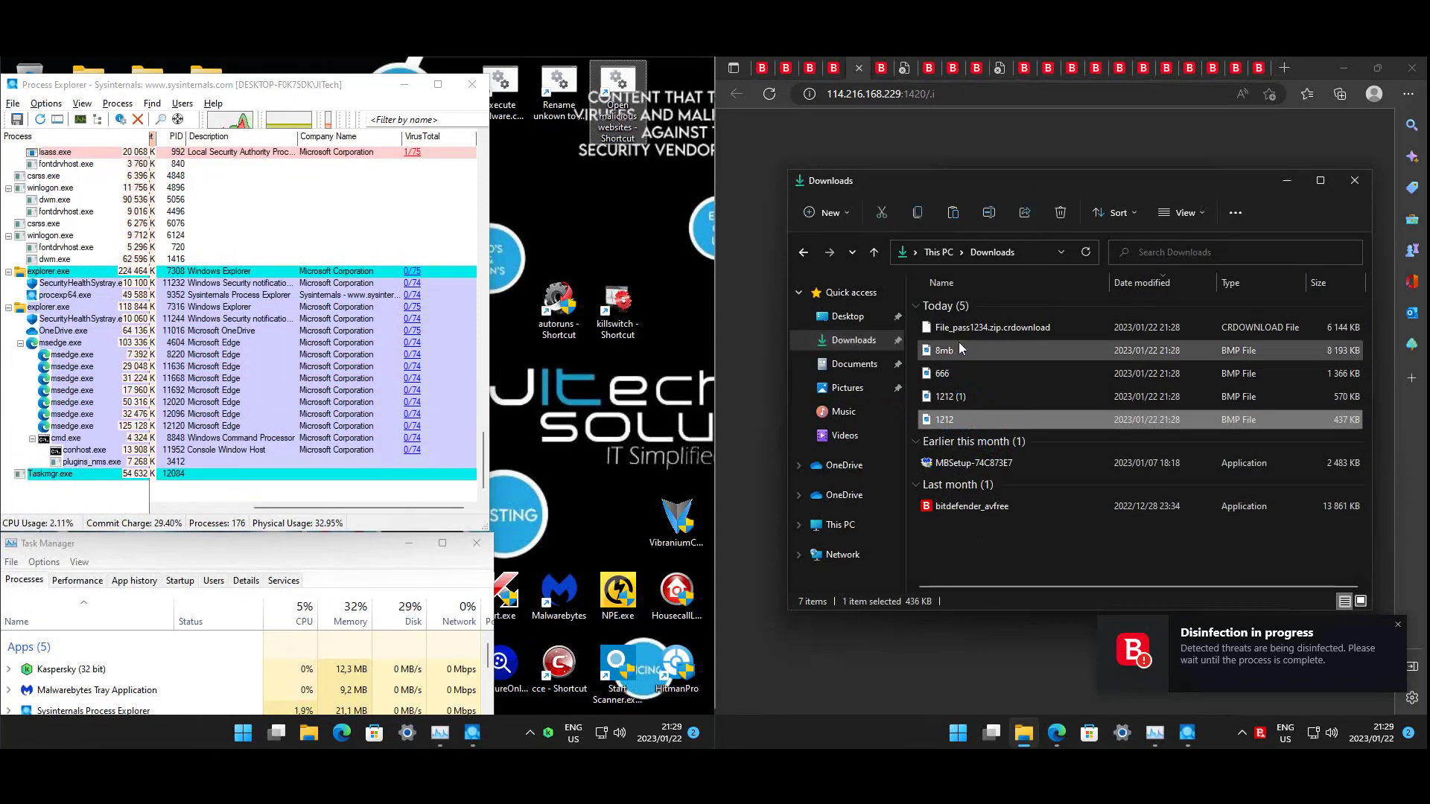
left_click(957, 369)
left_click(957, 398, "ctrl")
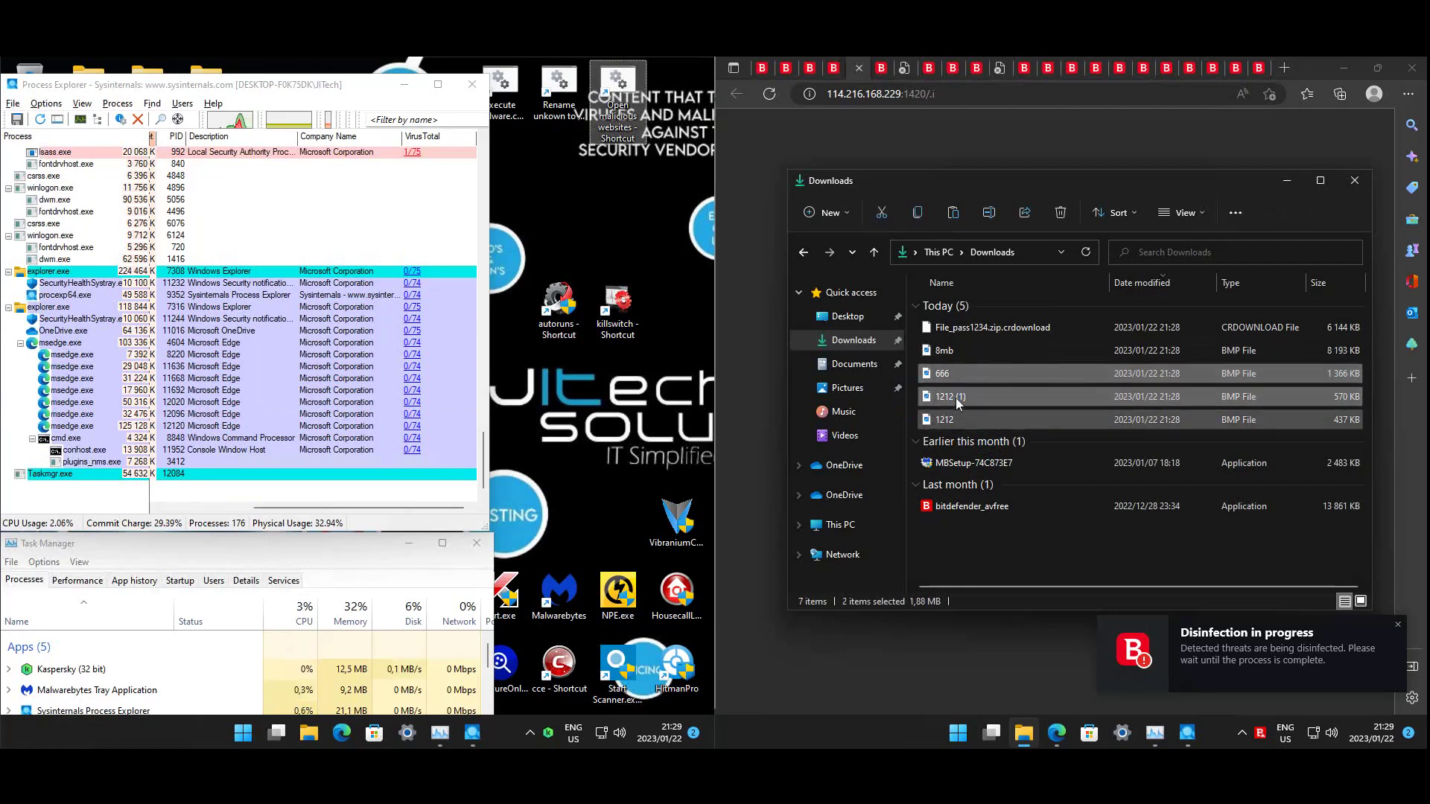
left_click(947, 350)
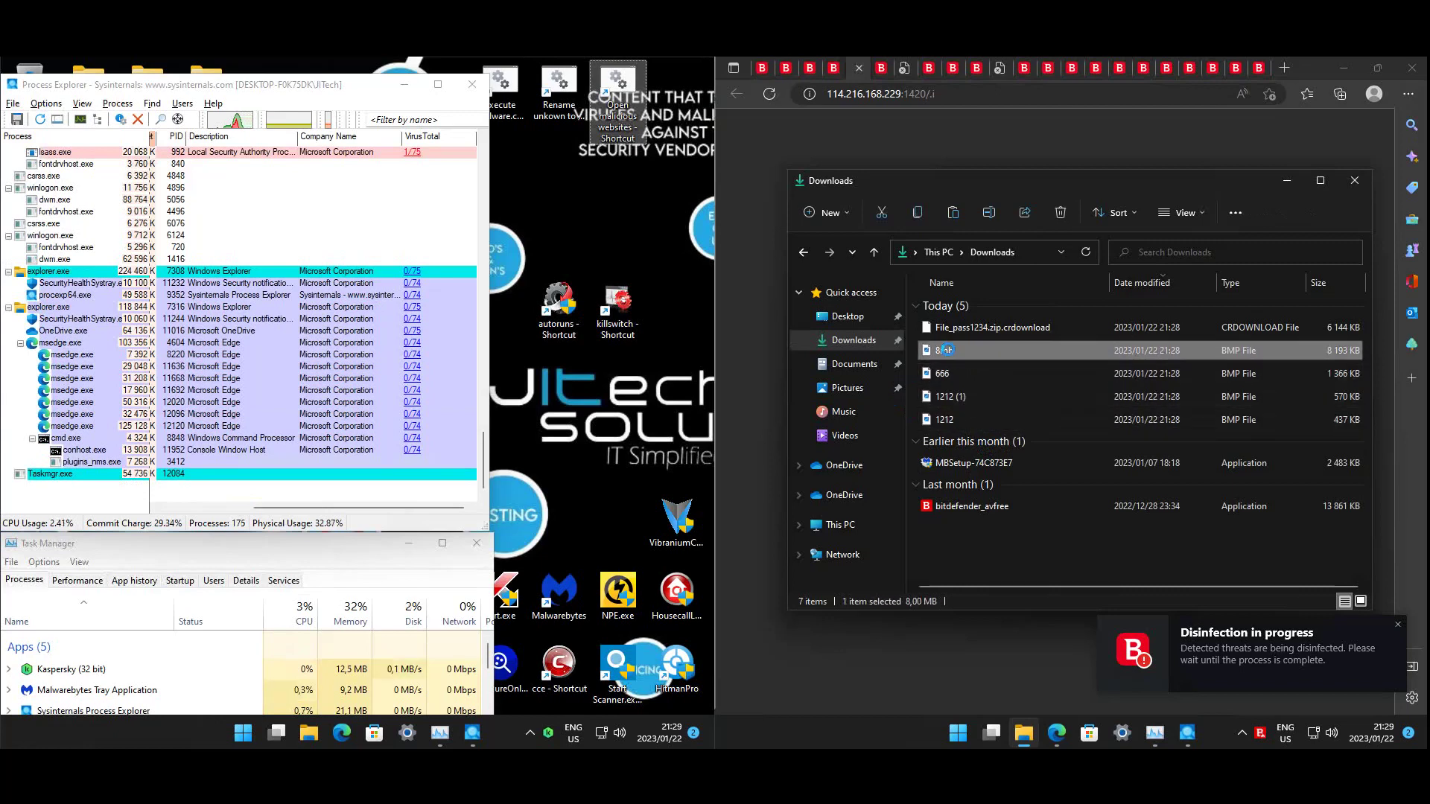
left_click(965, 328)
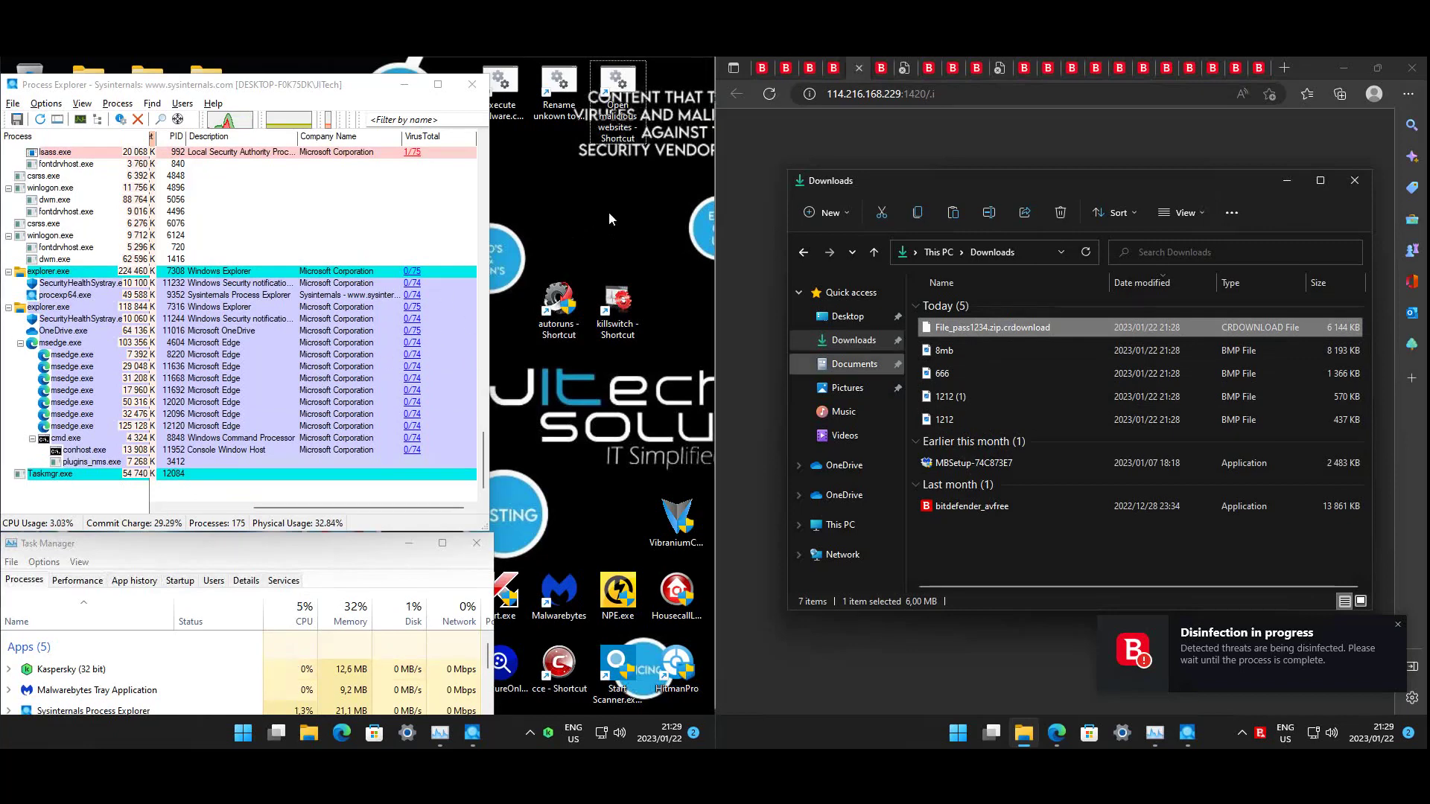
- Check the hidden background icons, then select msedge.exe (PID 4604) in Process Explorer
left_click(530, 733)
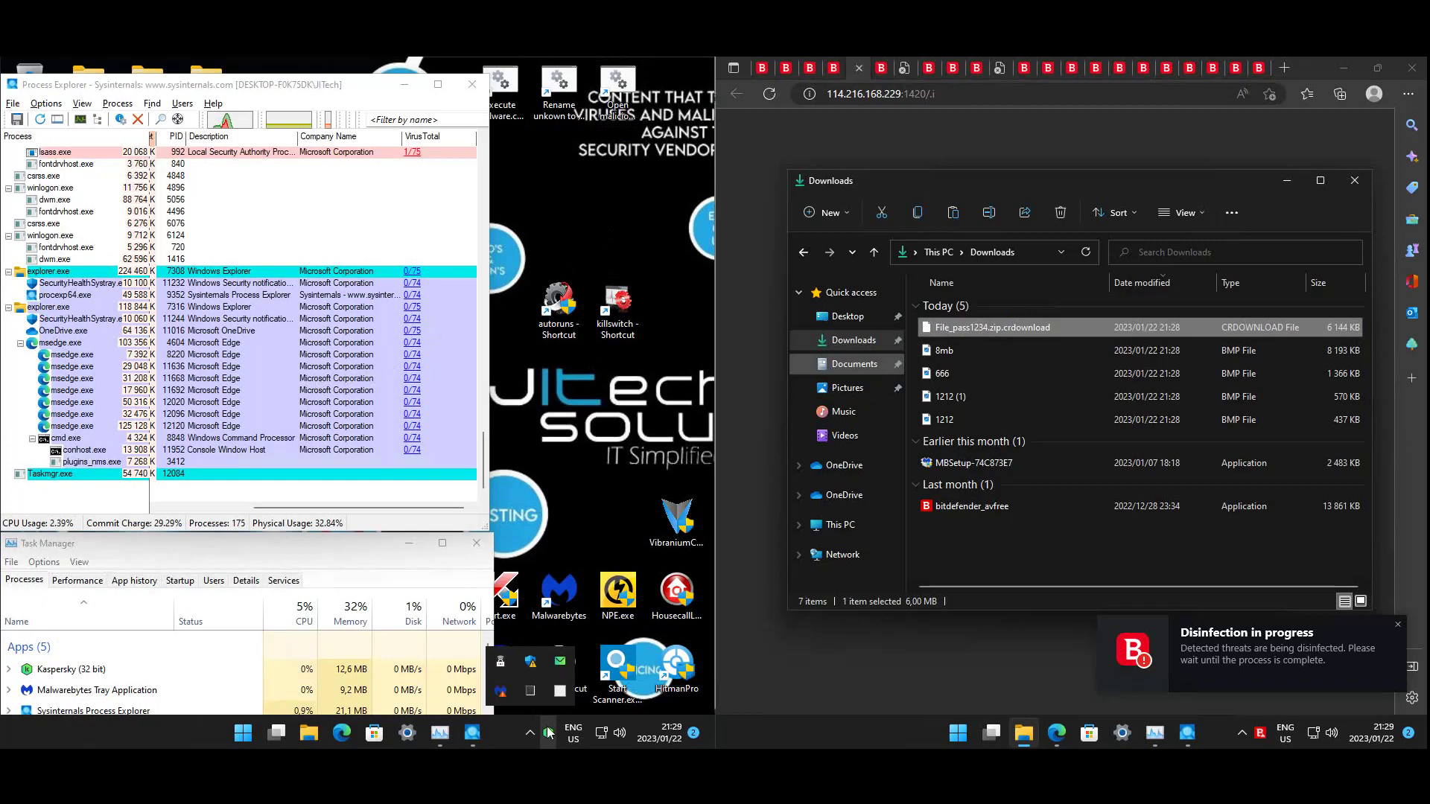
left_click(596, 401)
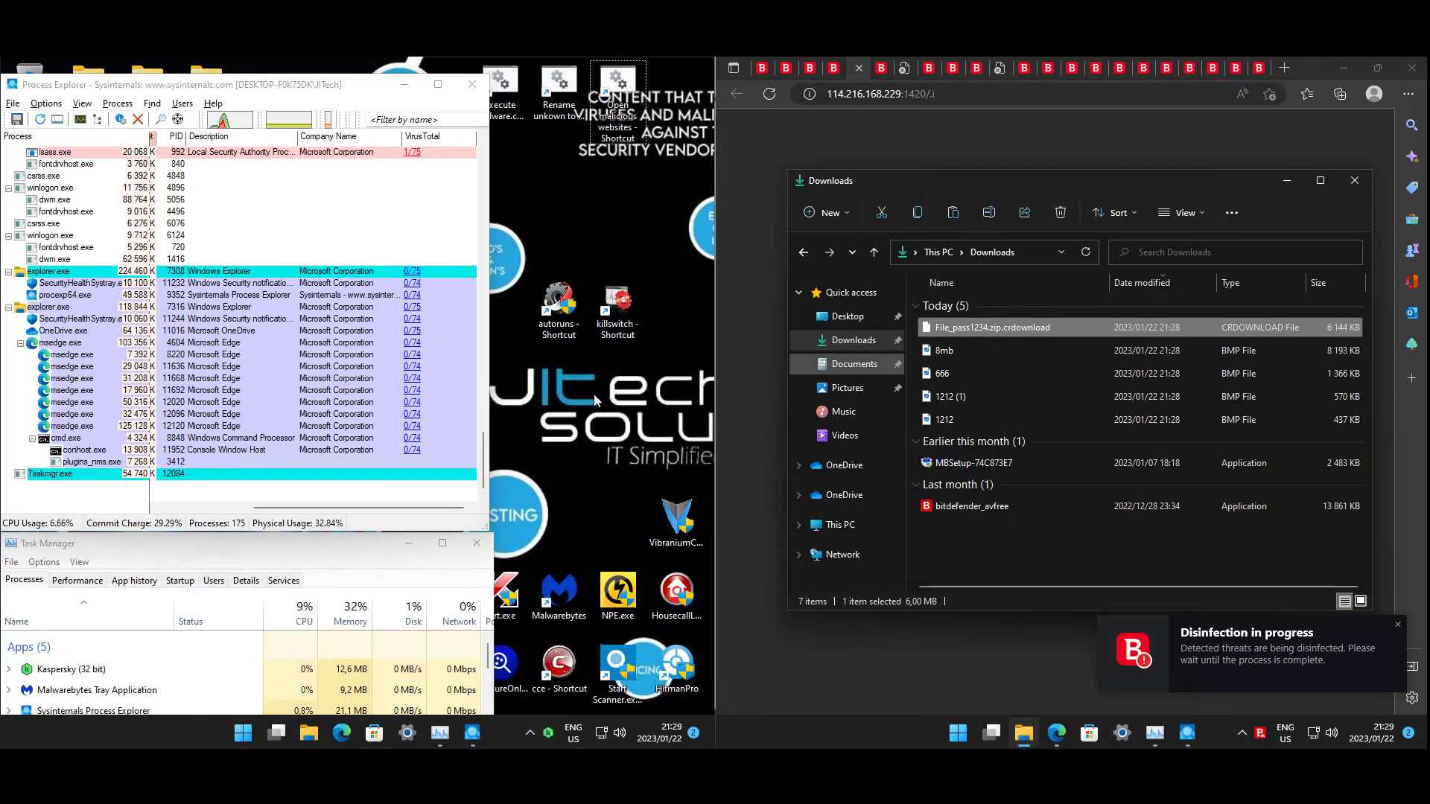
left_click(66, 343)
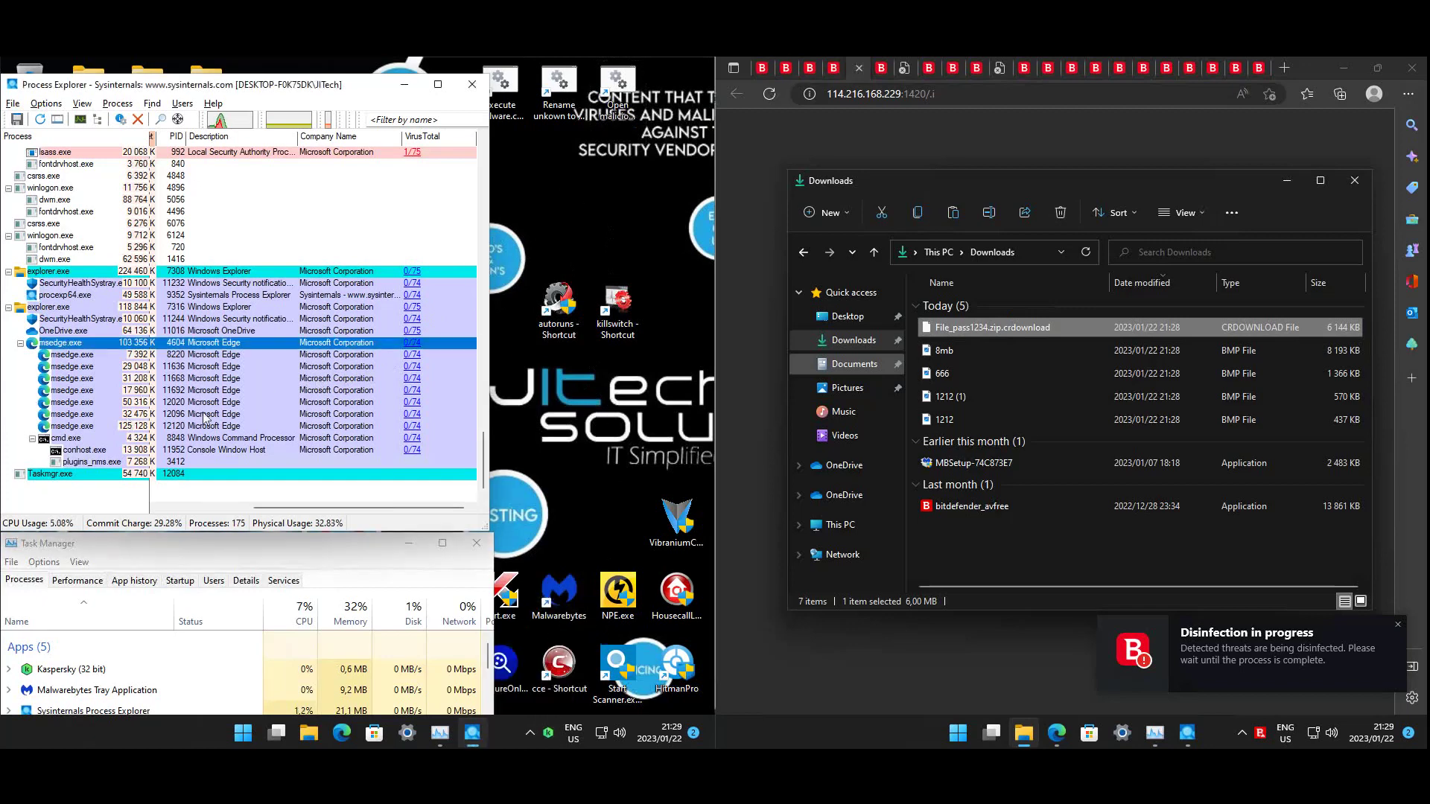
- Kill the msedge.exe process tree, then rerun the Open malicious websites script
right_click(67, 344)
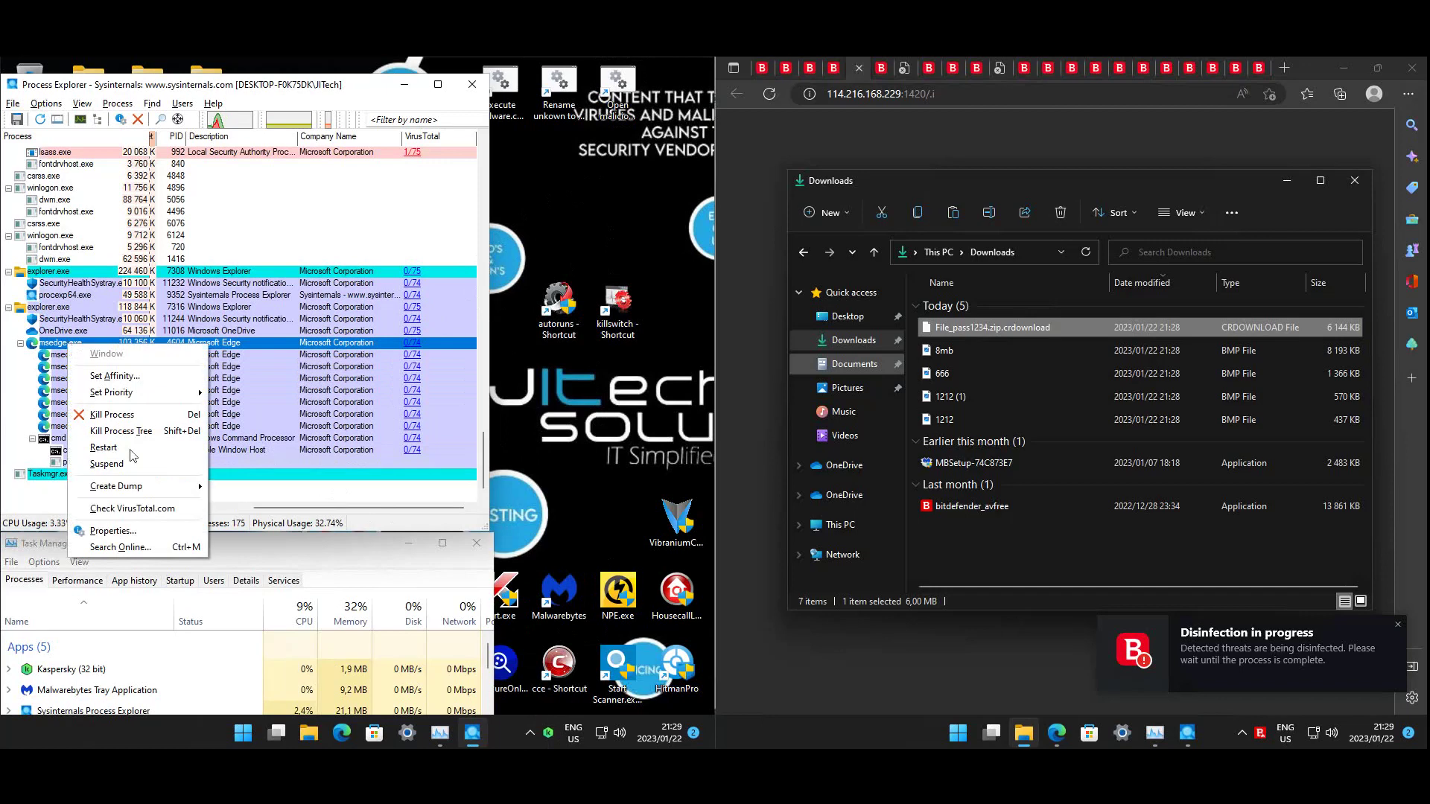
left_click(111, 415)
left_click(392, 446)
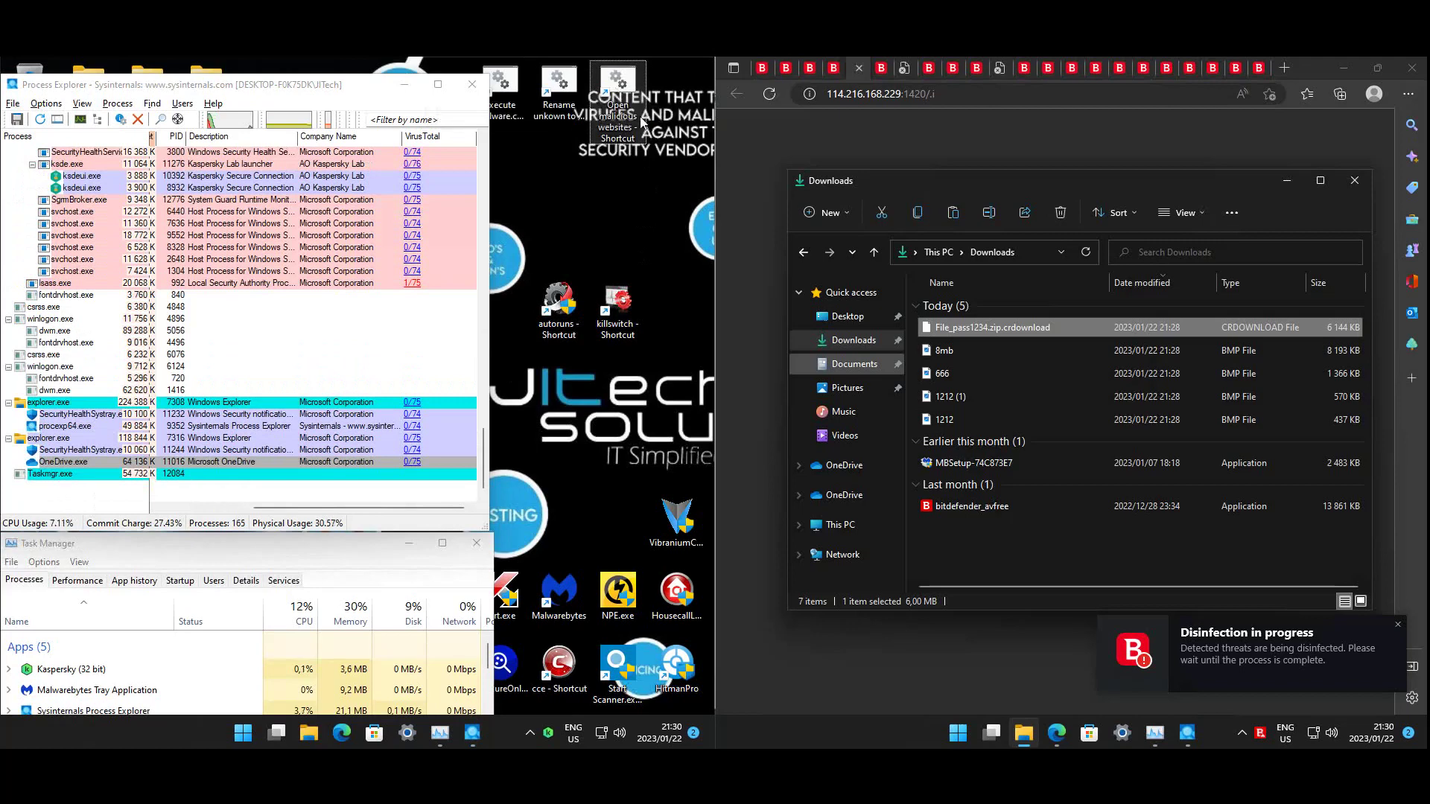
double_click(621, 97)
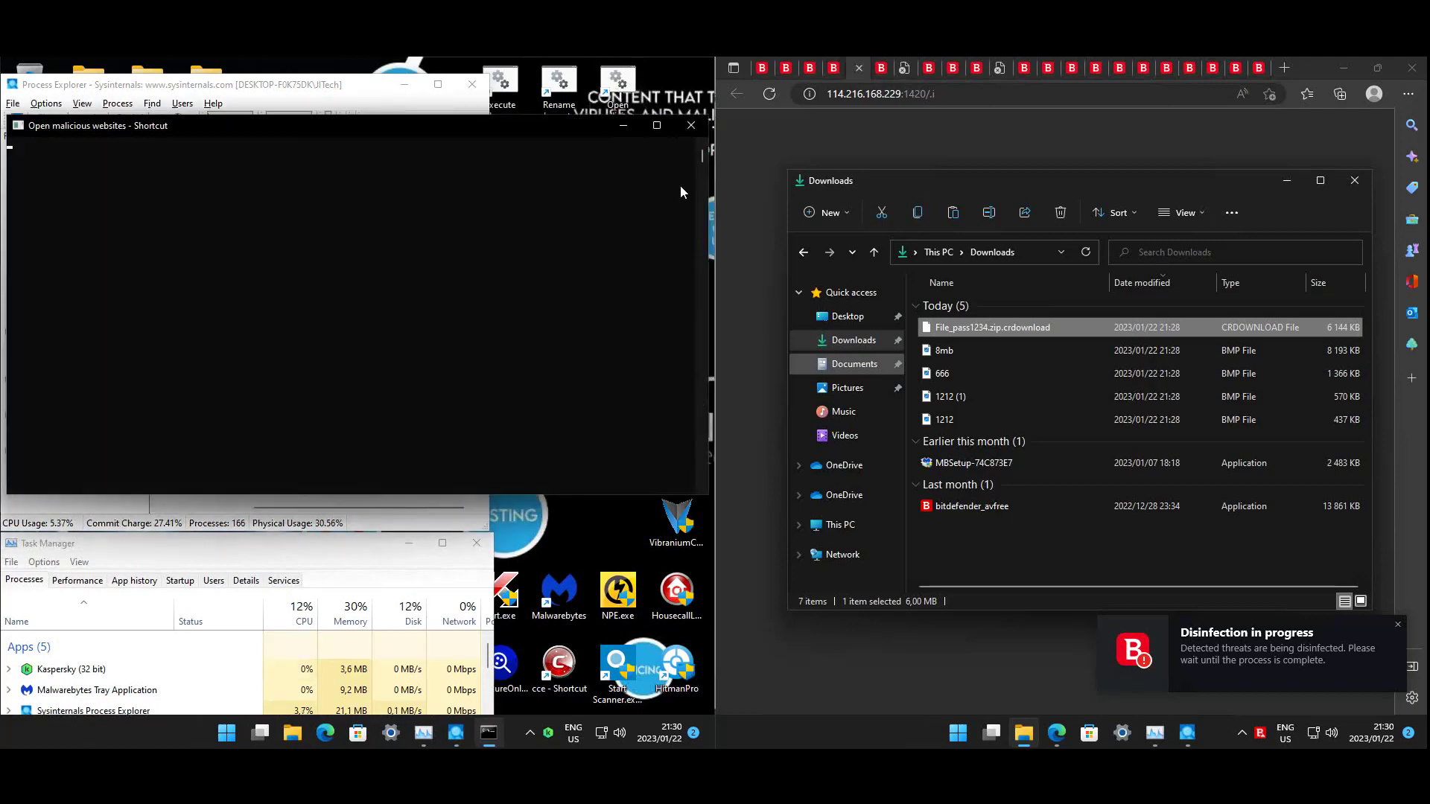
- Minimize the rerun script's console so Edge reopens the malicious sites
left_click(624, 126)
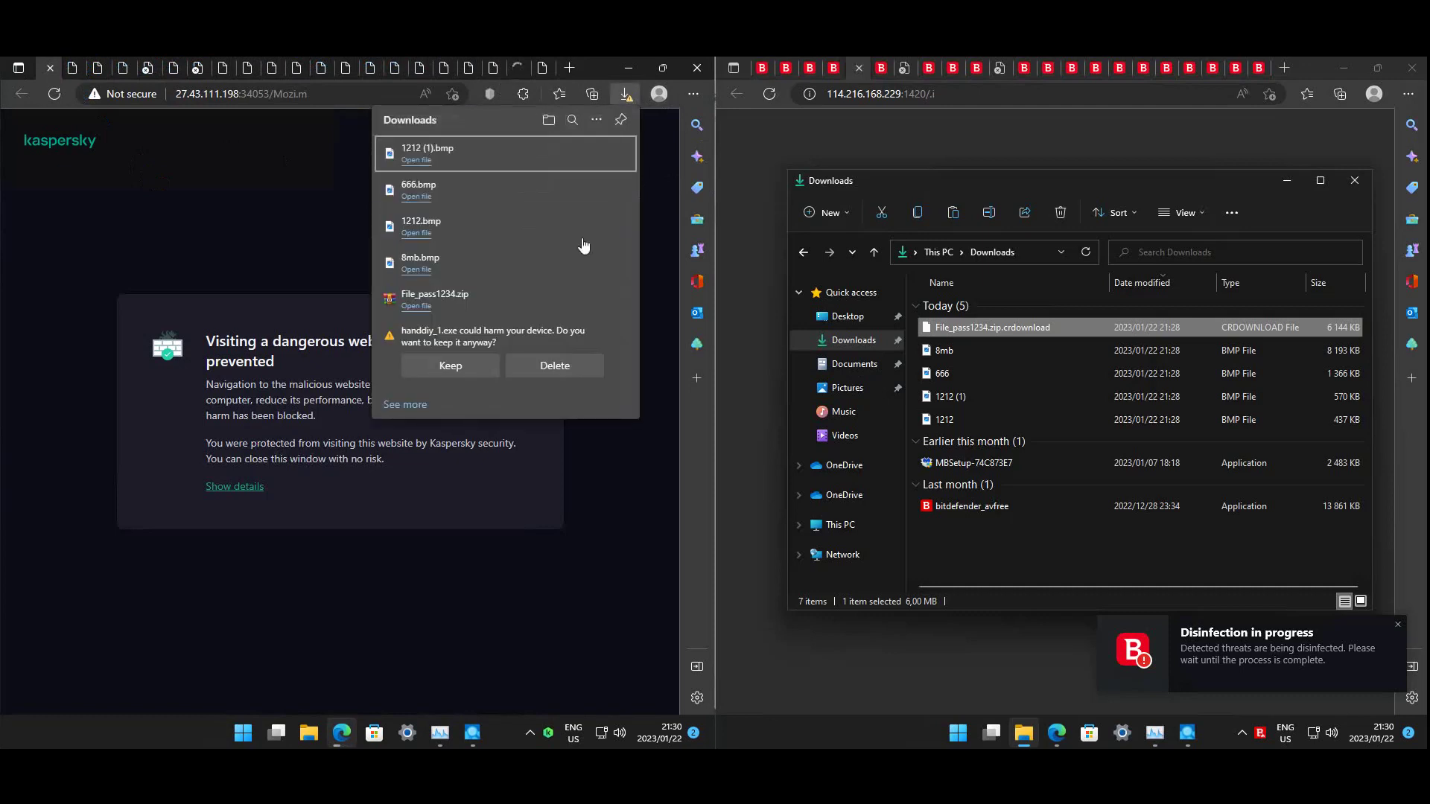
- Keep the flagged handdiy_1.exe download in Edge
left_click(450, 365)
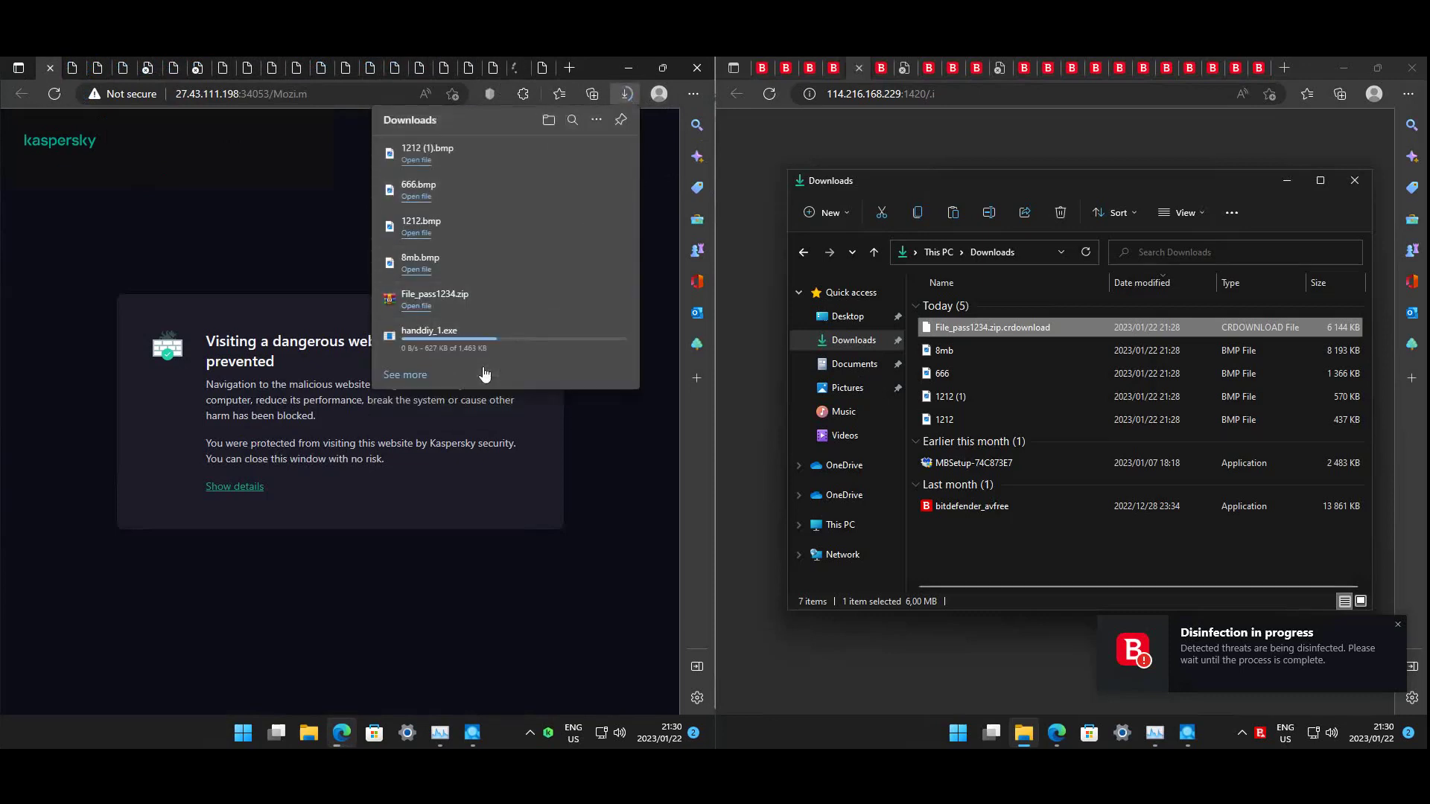
mouse_move(571, 302)
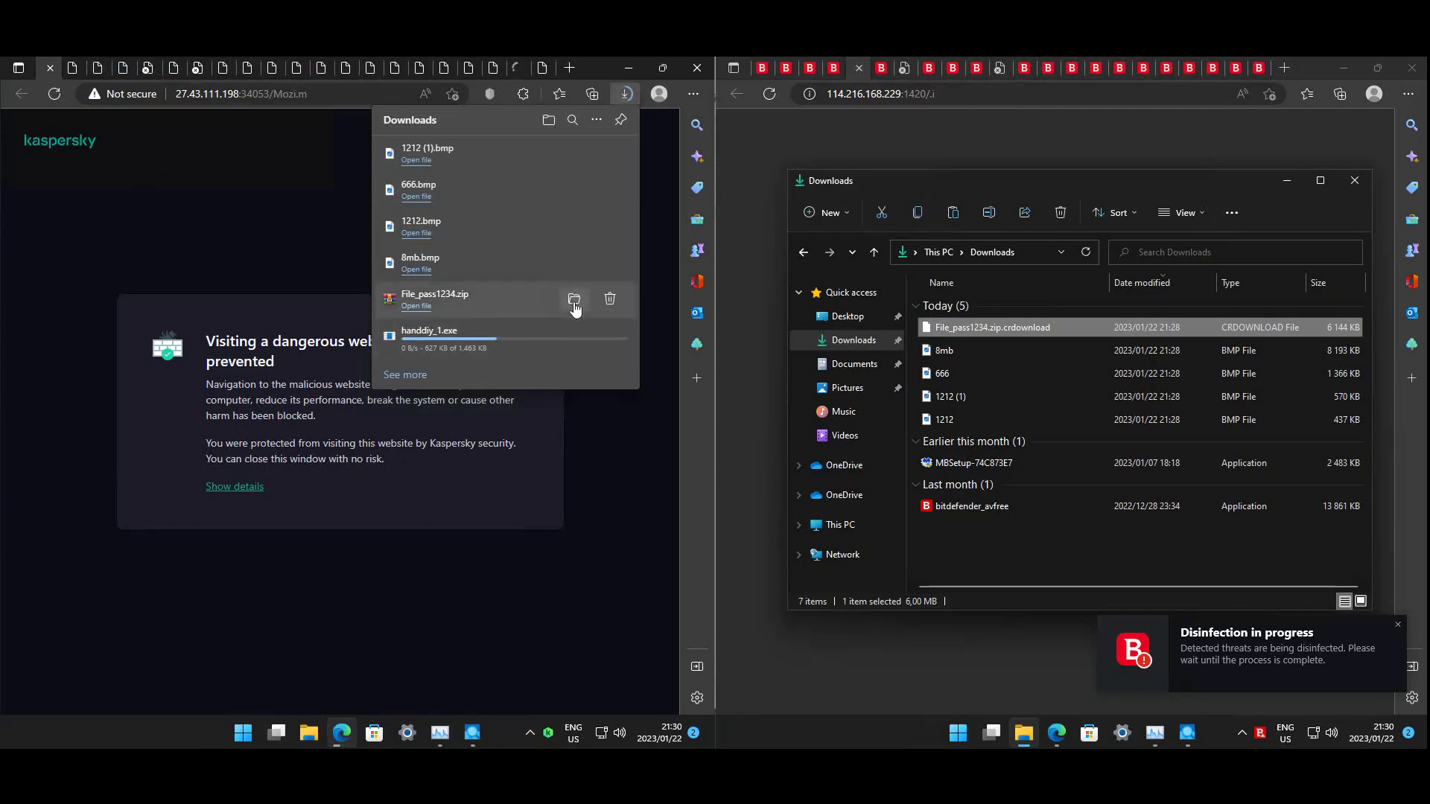
left_click(183, 199)
- Cycle through the opened tabs, such as 117.222.160.74 and 112.239.123.179, to see blocked sites, then recheck downloads
key("ctrl+Tab")
key("ctrl+Tab")
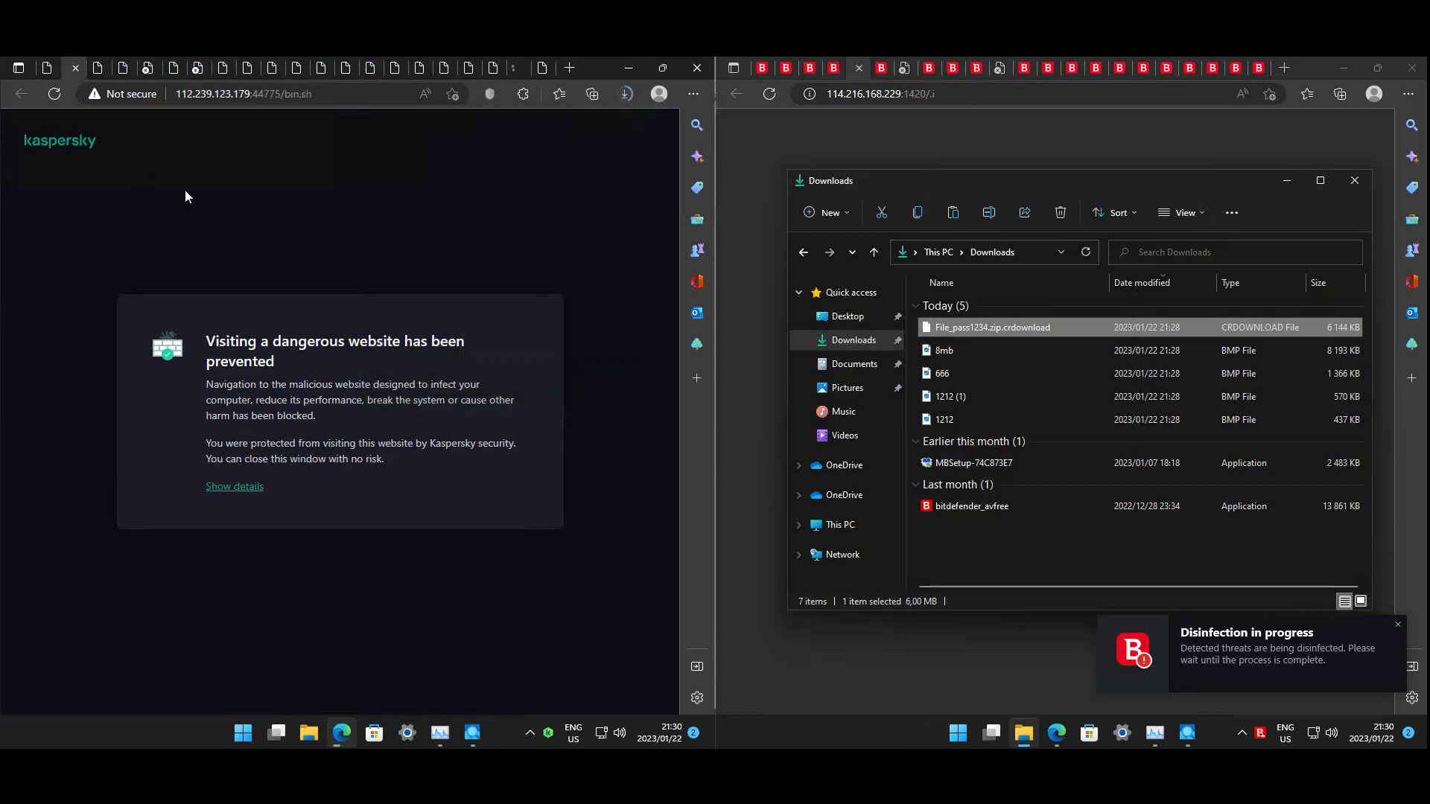
key("ctrl+Tab")
key("ctrl+Tab")
key("ctrl+Tab")
key("ctrl+Tab")
key("ctrl+Tab")
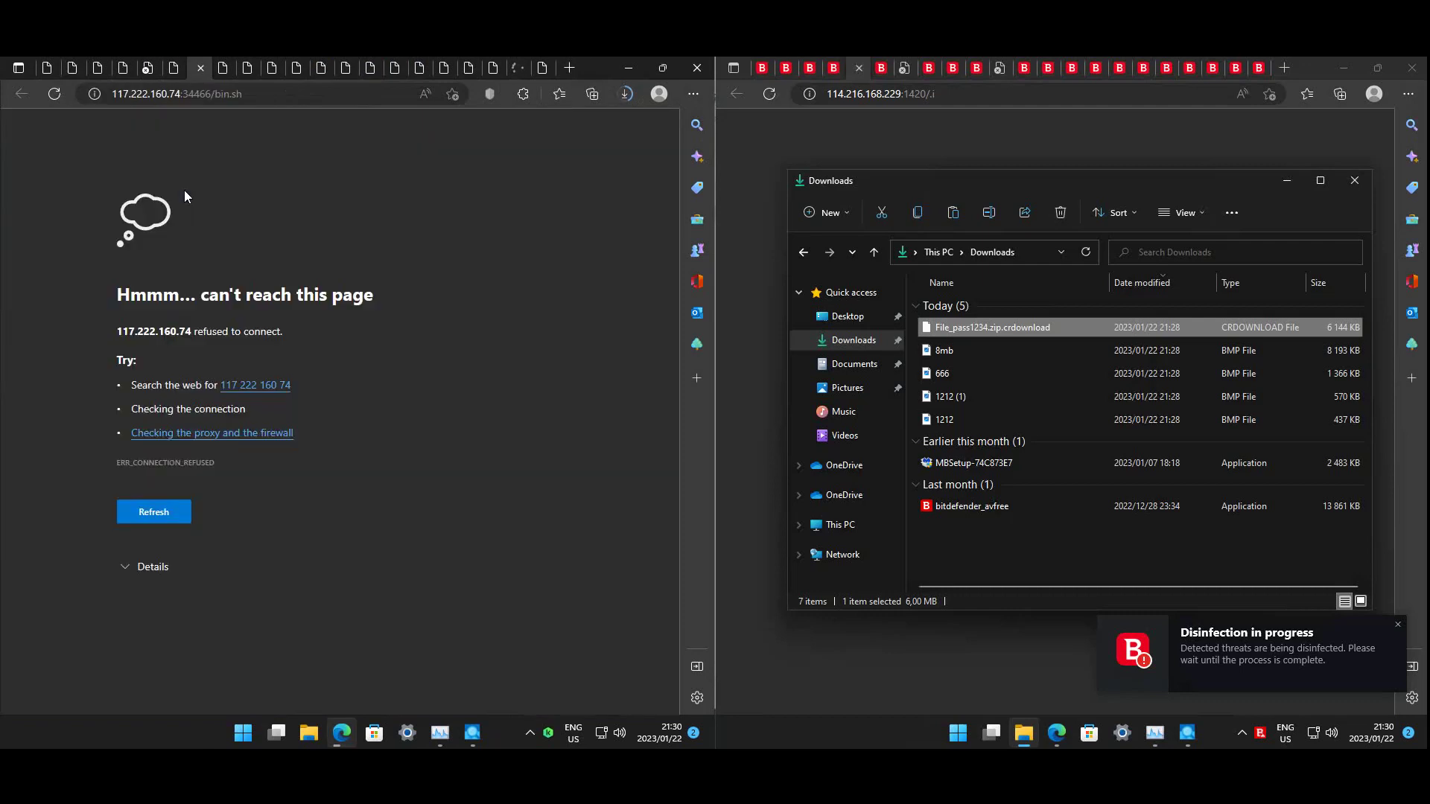
key("ctrl+Tab")
key("ctrl+Tab")
key("ctrl+Tab")
key("ctrl+Tab")
key("ctrl+Tab")
key("ctrl+Tab")
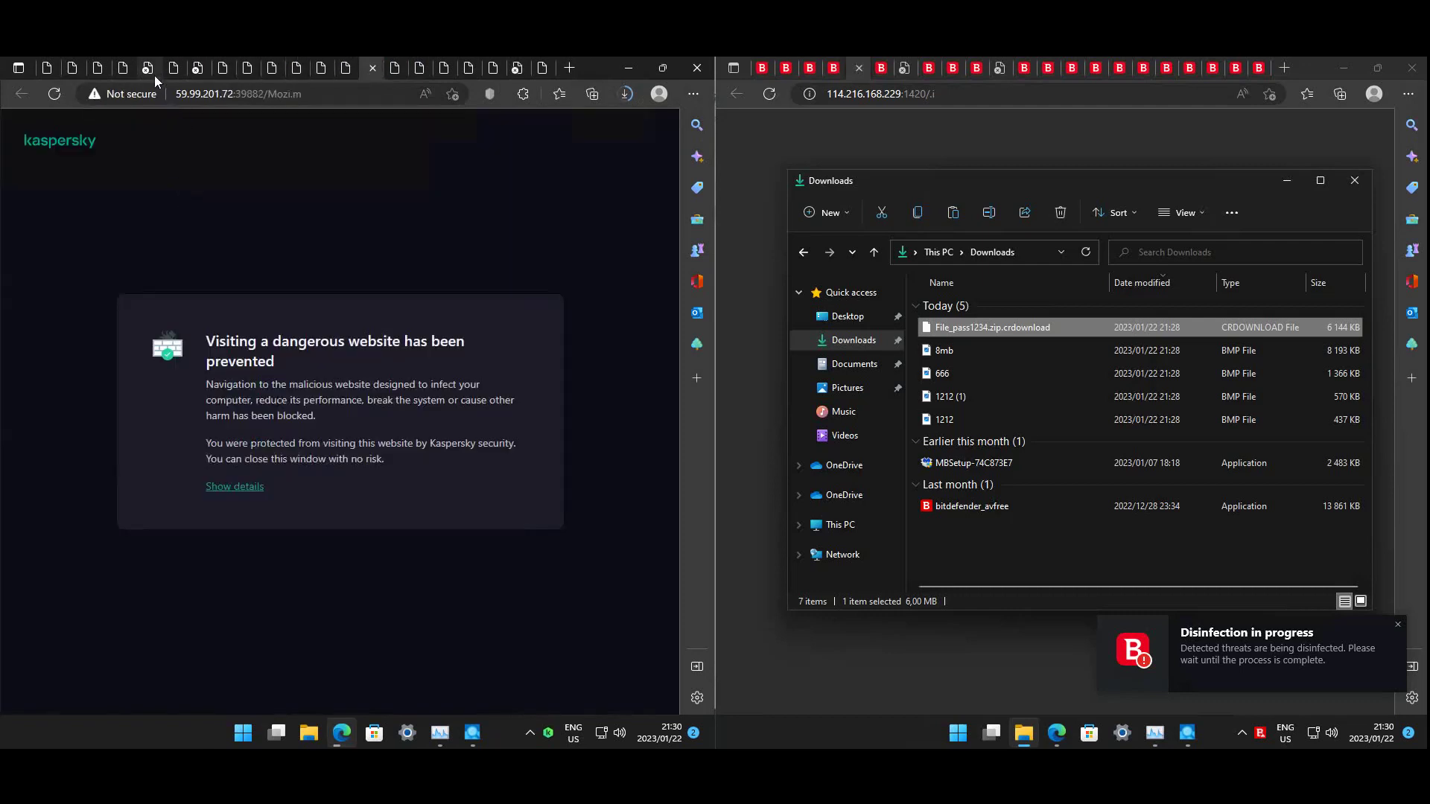
left_click(155, 75)
left_click(194, 74)
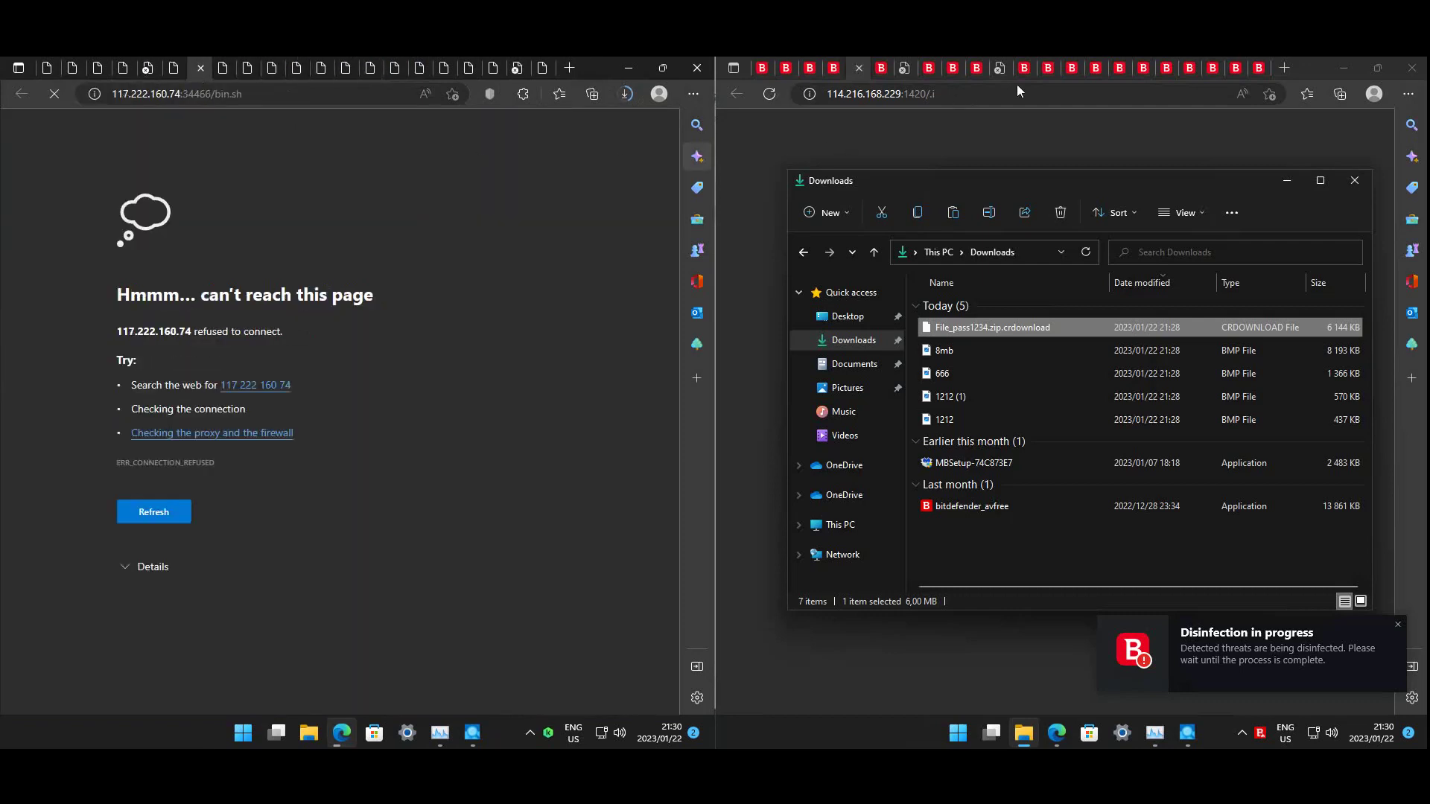
left_click(1001, 67)
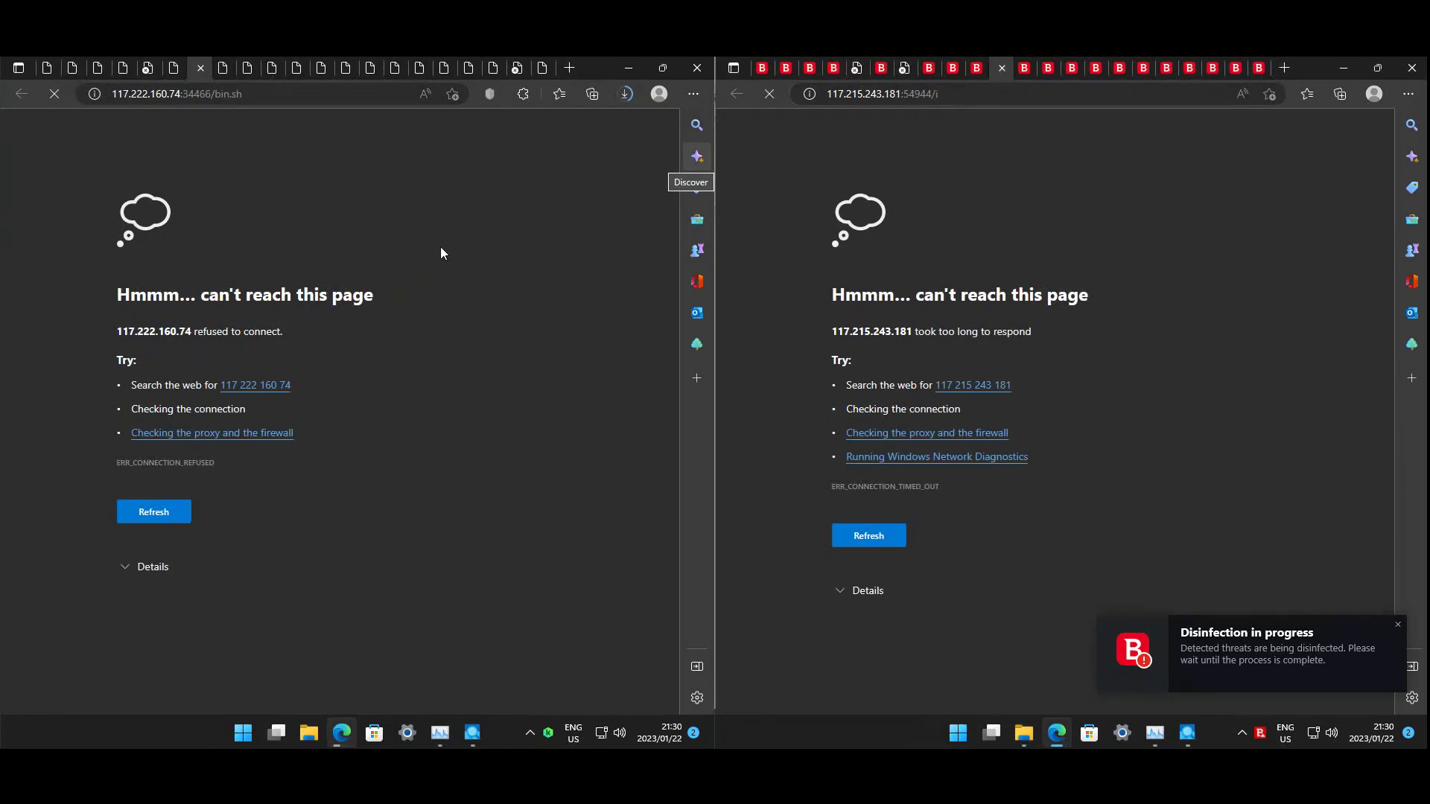
key("ctrl+Tab")
key("ctrl+Tab")
key("ctrl+Tab")
key("ctrl+Tab")
key("ctrl+Tab")
key("ctrl+Tab")
key("ctrl+Tab")
key("ctrl+Tab")
key("ctrl+Tab")
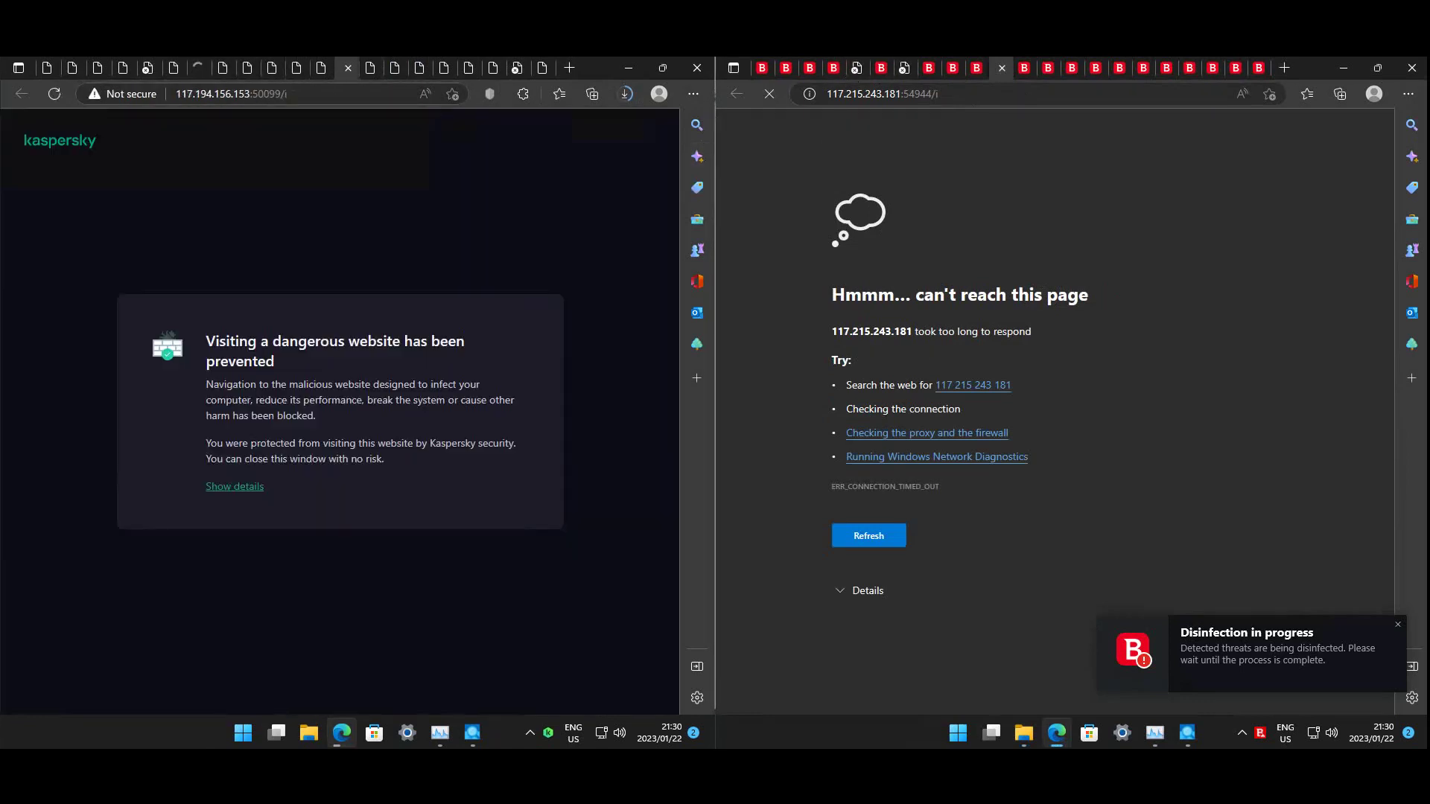
key("ctrl+Tab")
key("ctrl+Tab")
key("ctrl+Tab")
key("ctrl+Tab")
key("ctrl+Tab")
key("ctrl+Tab")
key("ctrl+Tab")
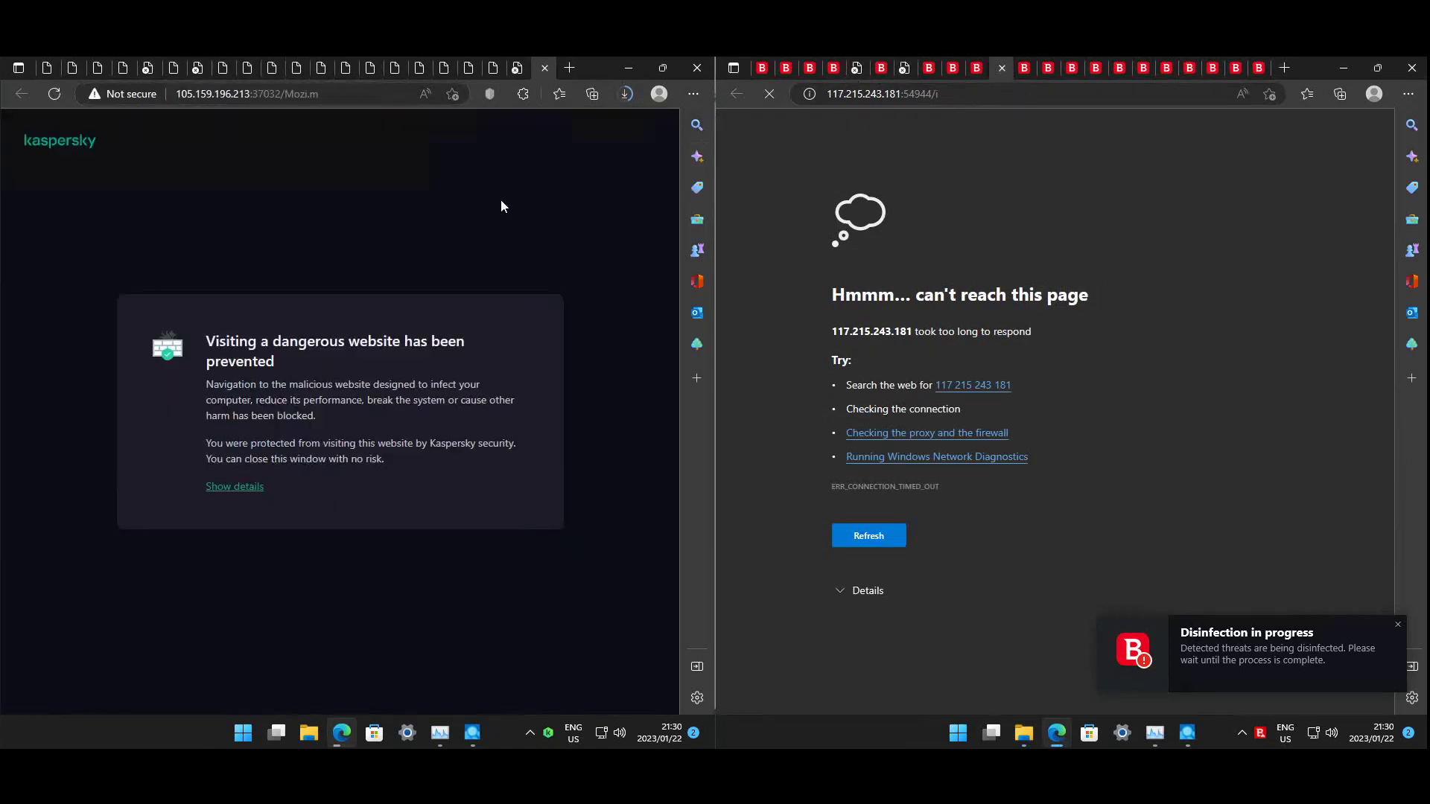
left_click(626, 93)
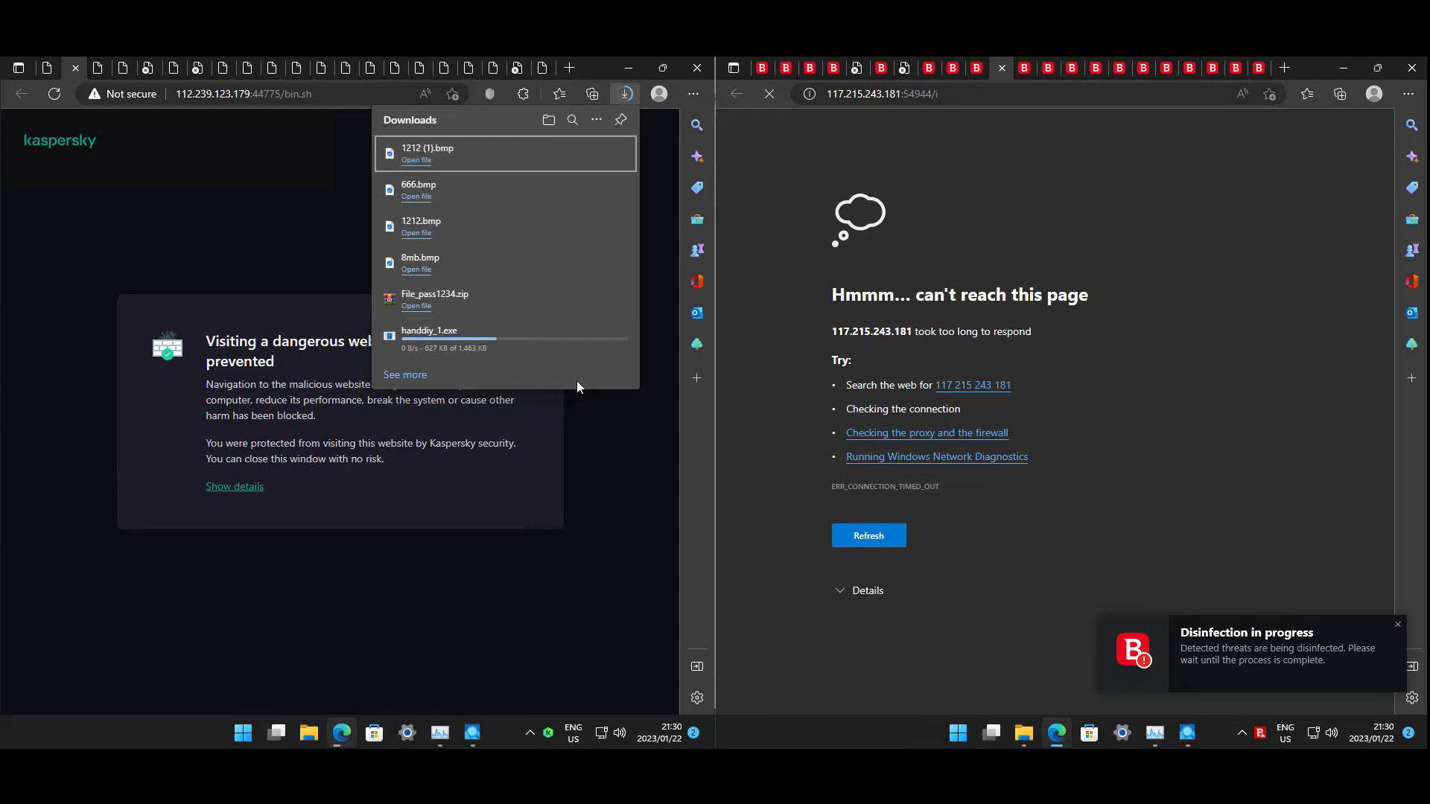
left_click(413, 630)
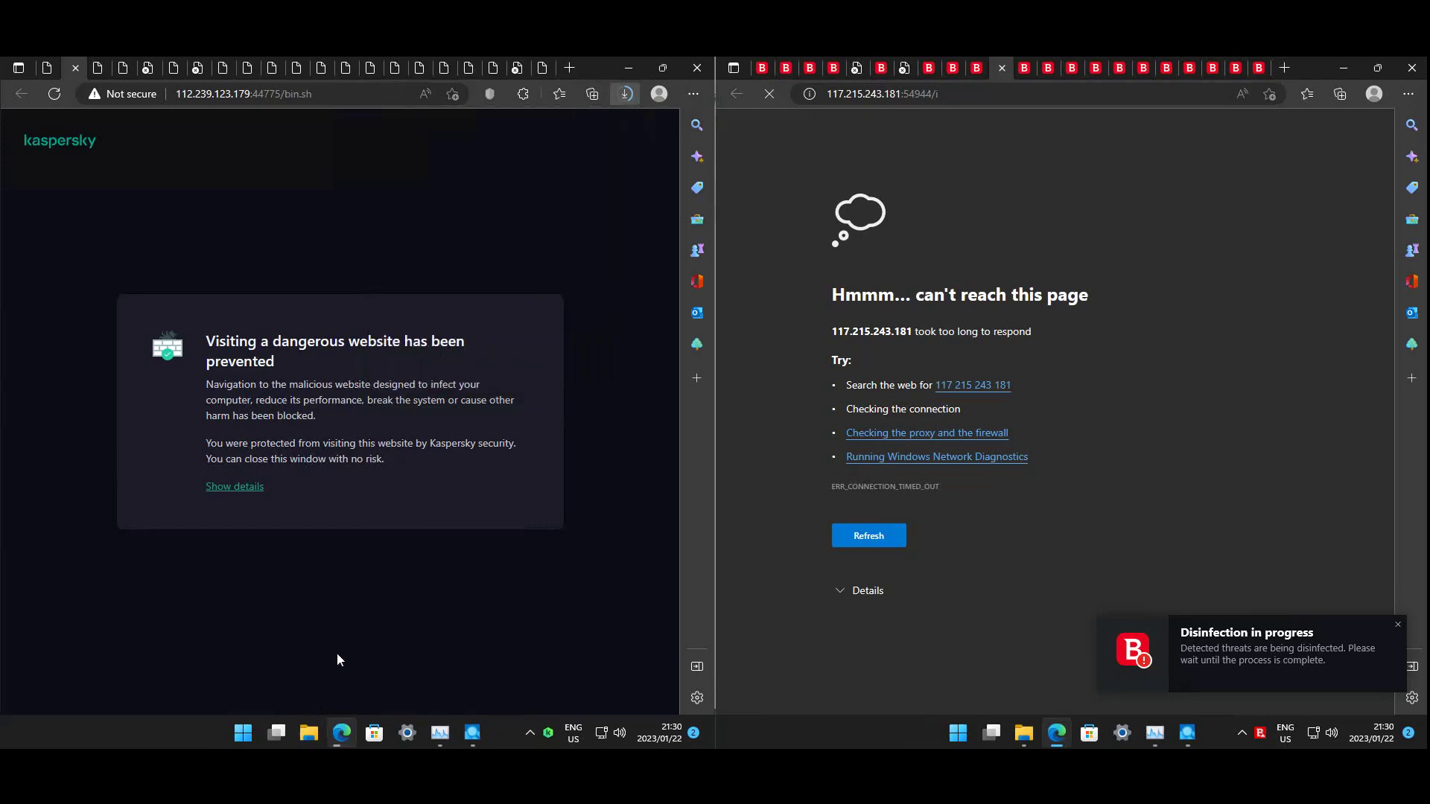
- Delete the MBSetup-74C873E7 and bitdefender_avfree installers from a new Downloads window
left_click(305, 734)
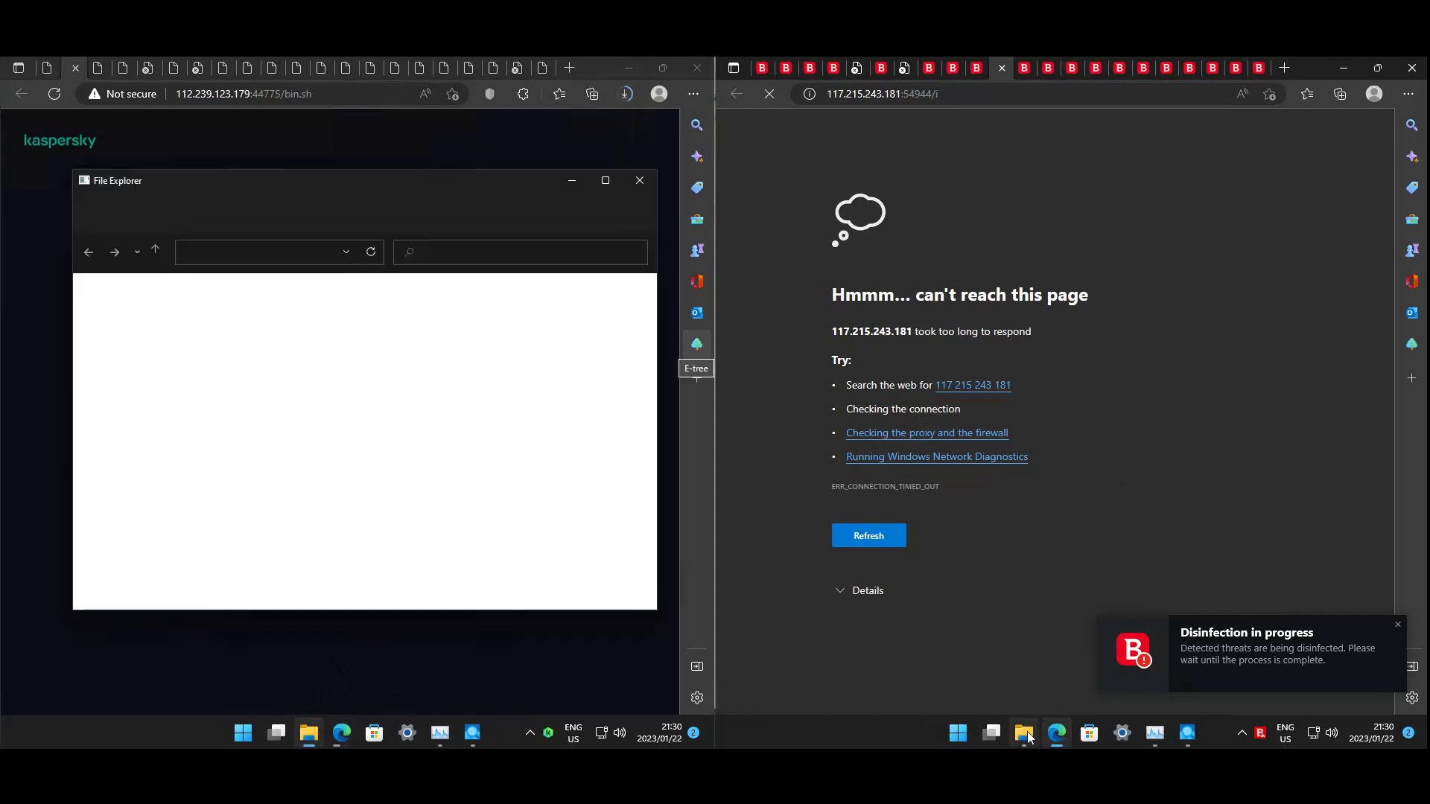
left_click(139, 340)
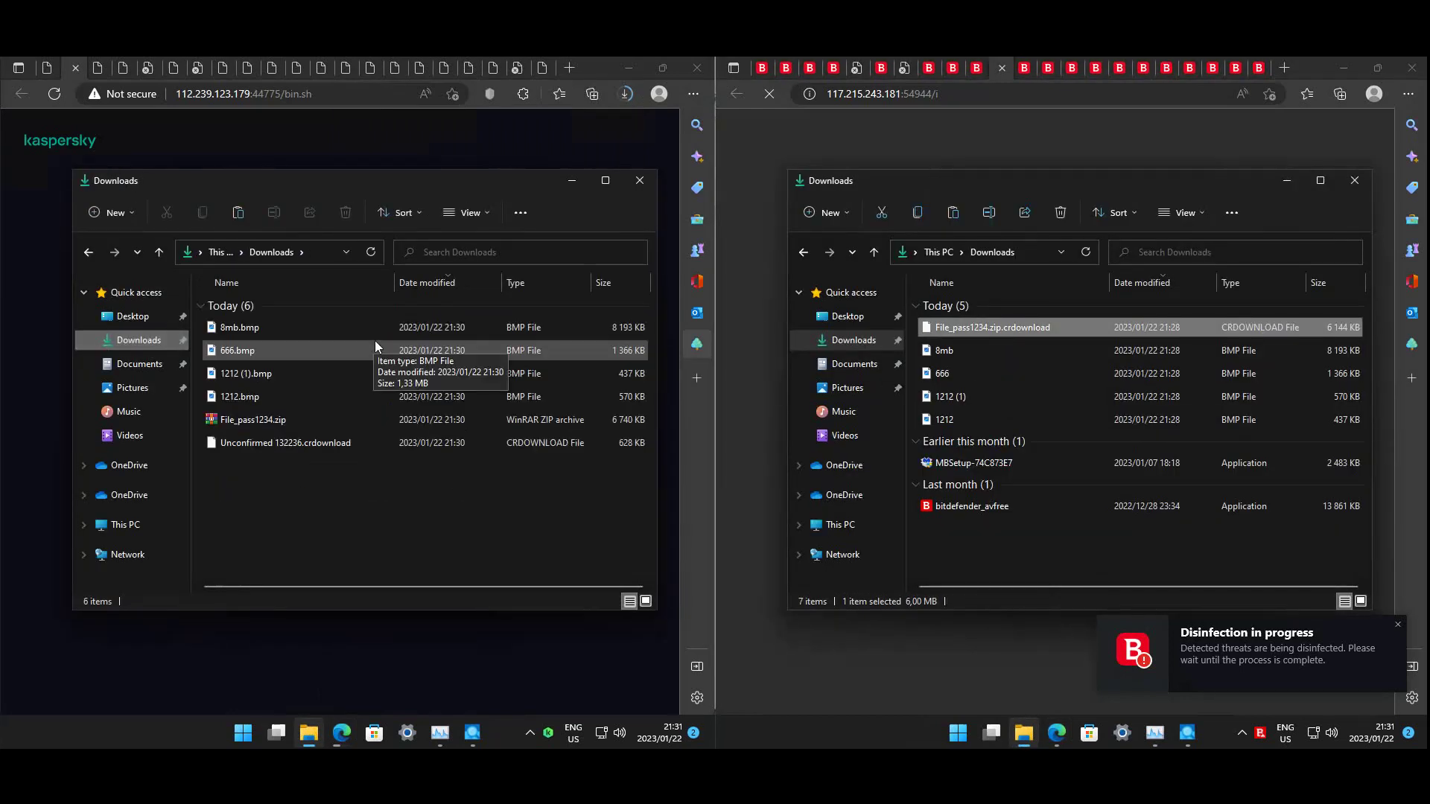
left_click_drag(975, 531, 961, 465)
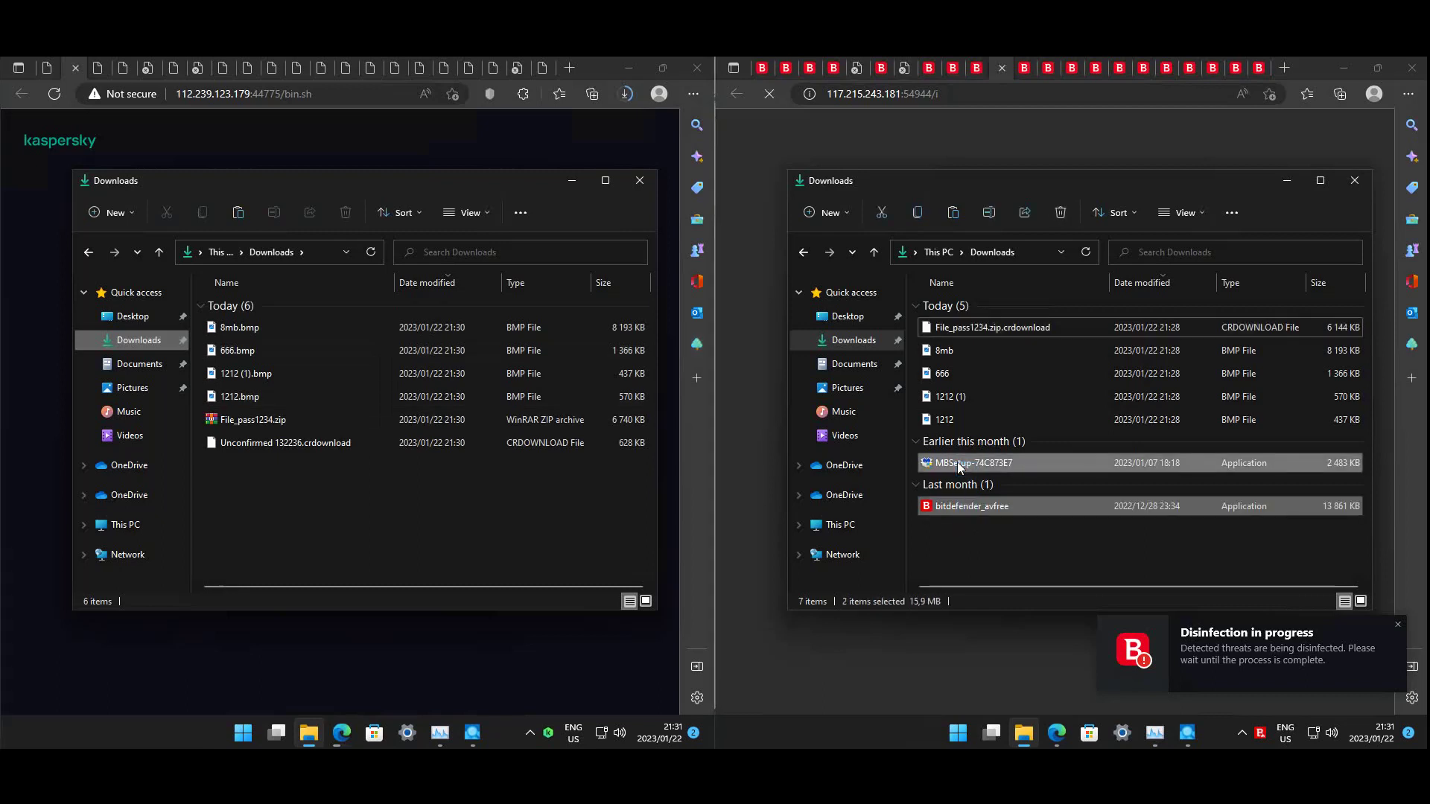
key("Delete")
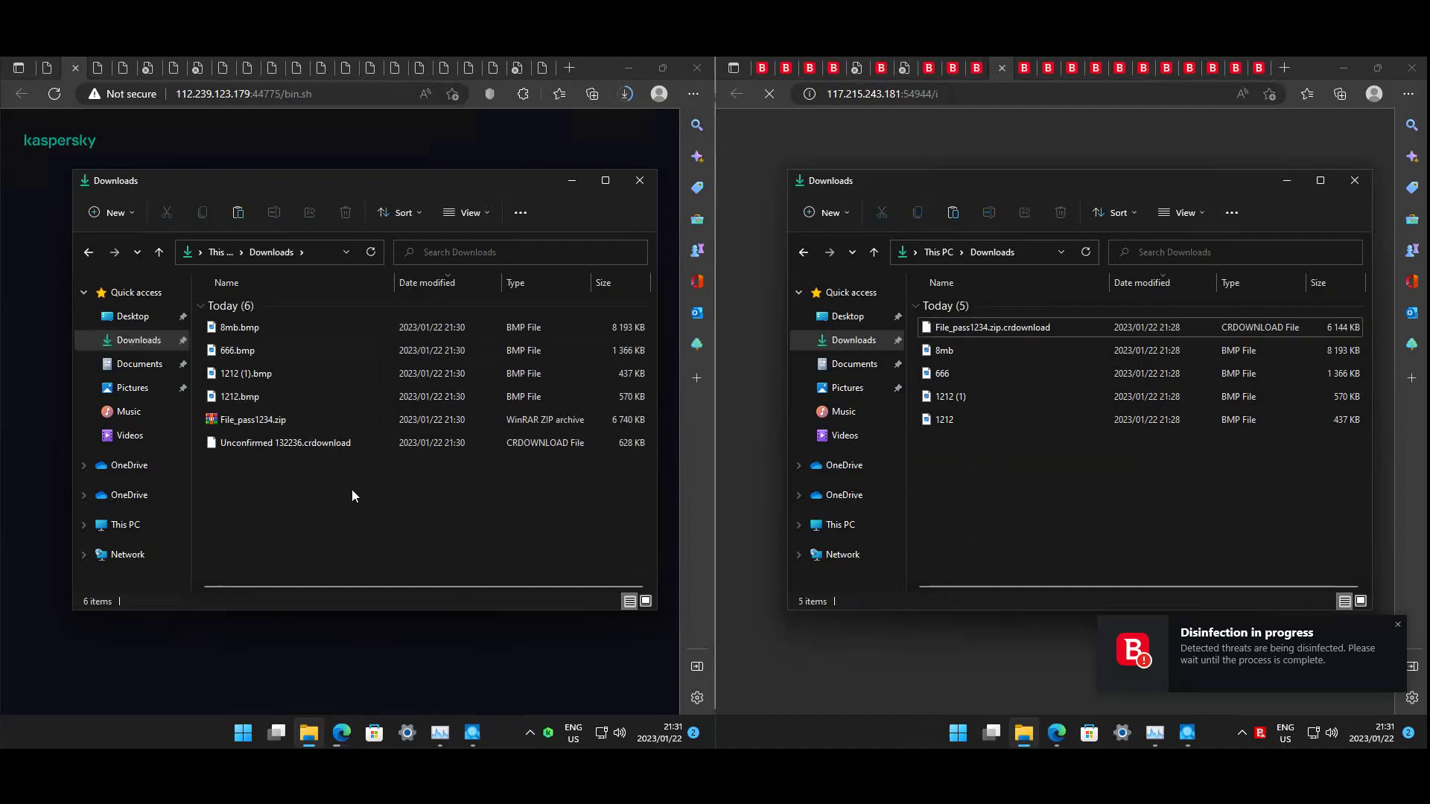
double_click(284, 431)
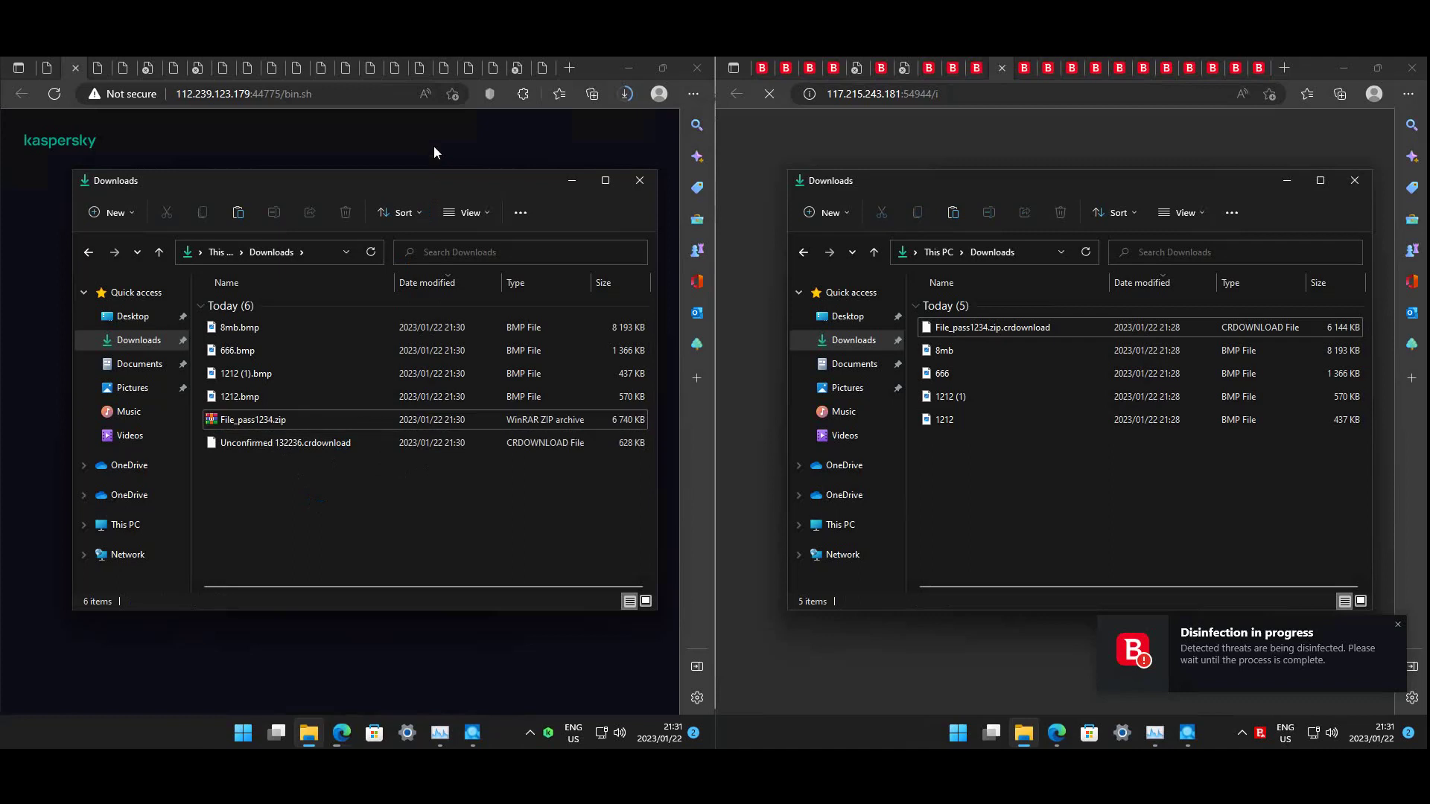
- Cancel the handdiy_1.exe download, close Edge, and open File_pass1234.zip from Downloads
left_click(573, 181)
left_click(628, 94)
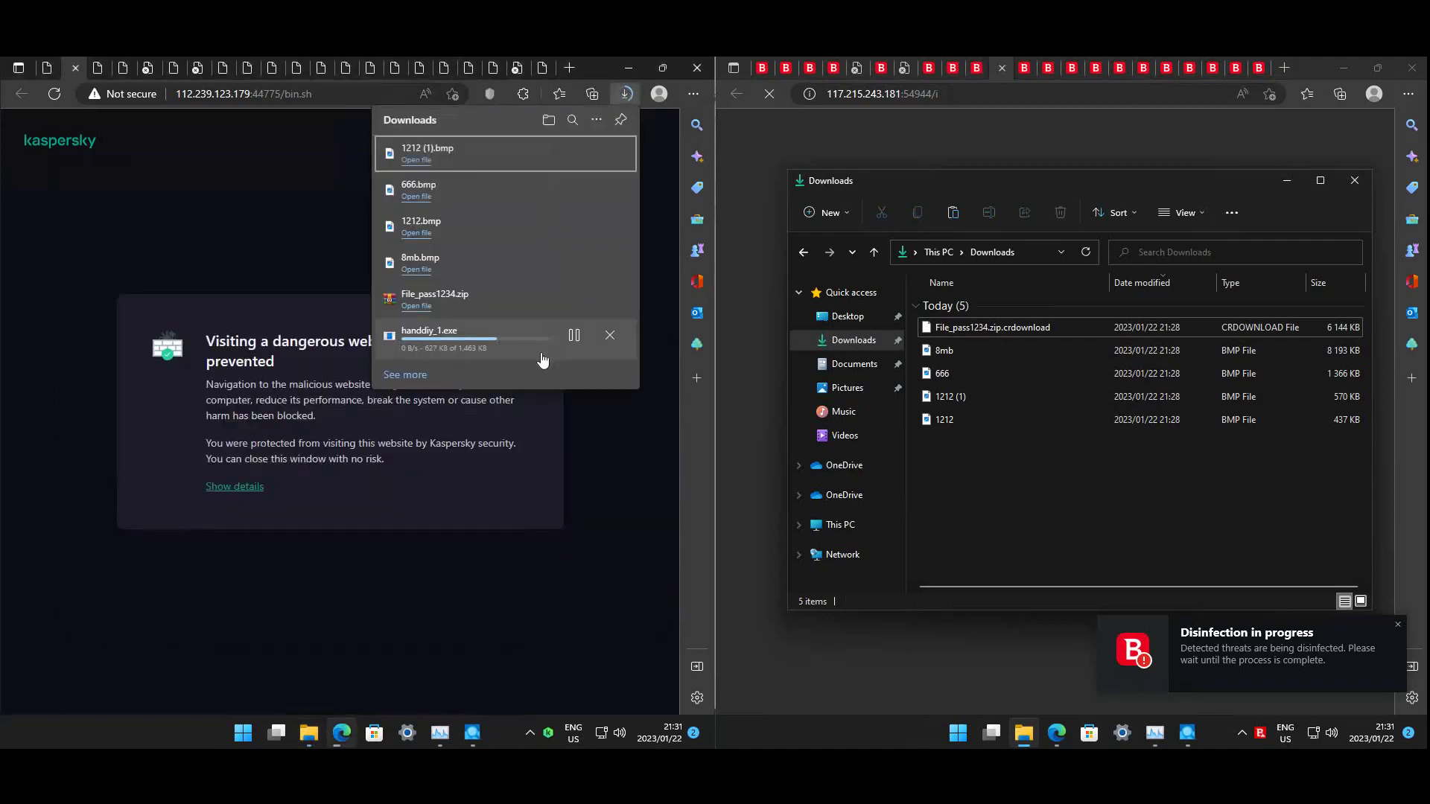
left_click(611, 341)
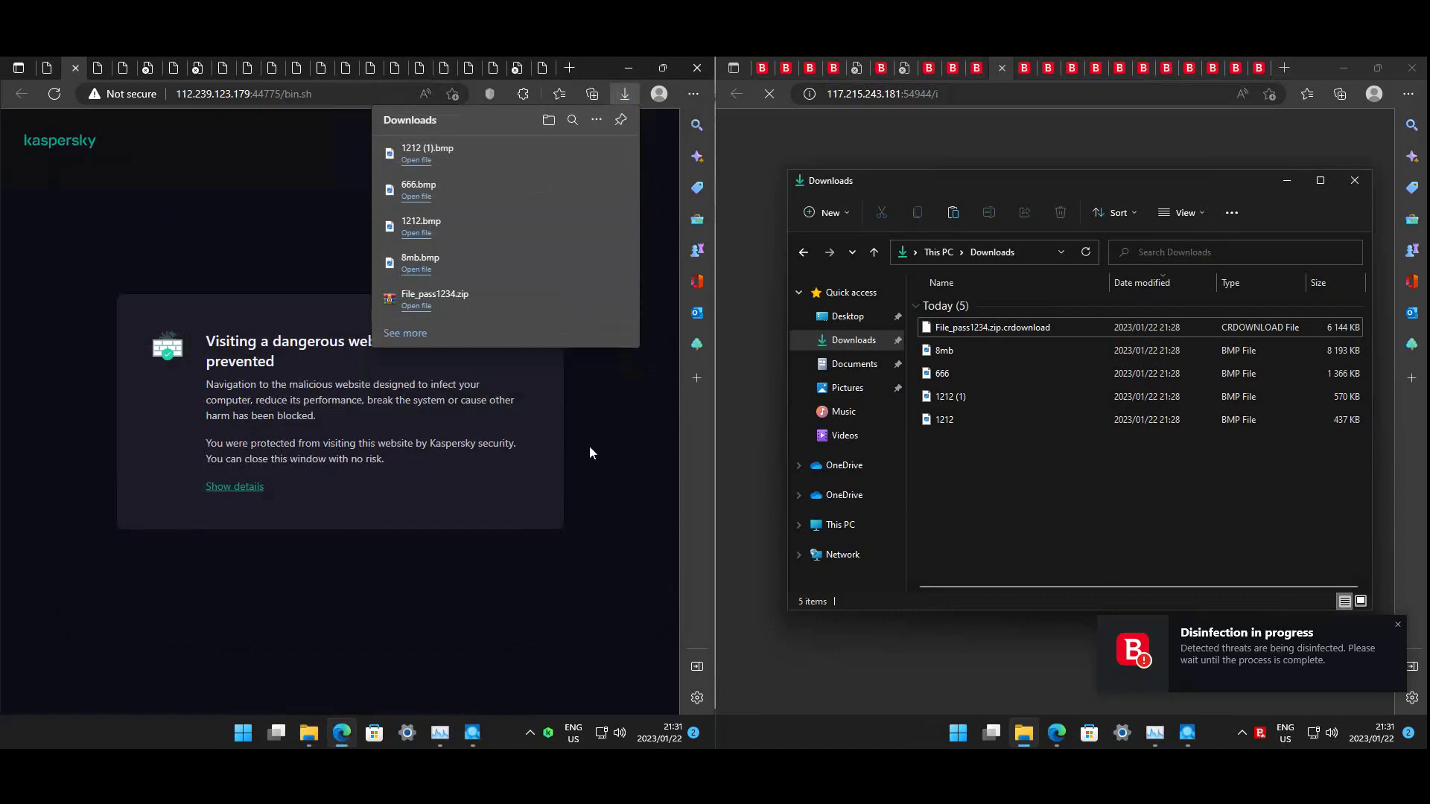
left_click(697, 67)
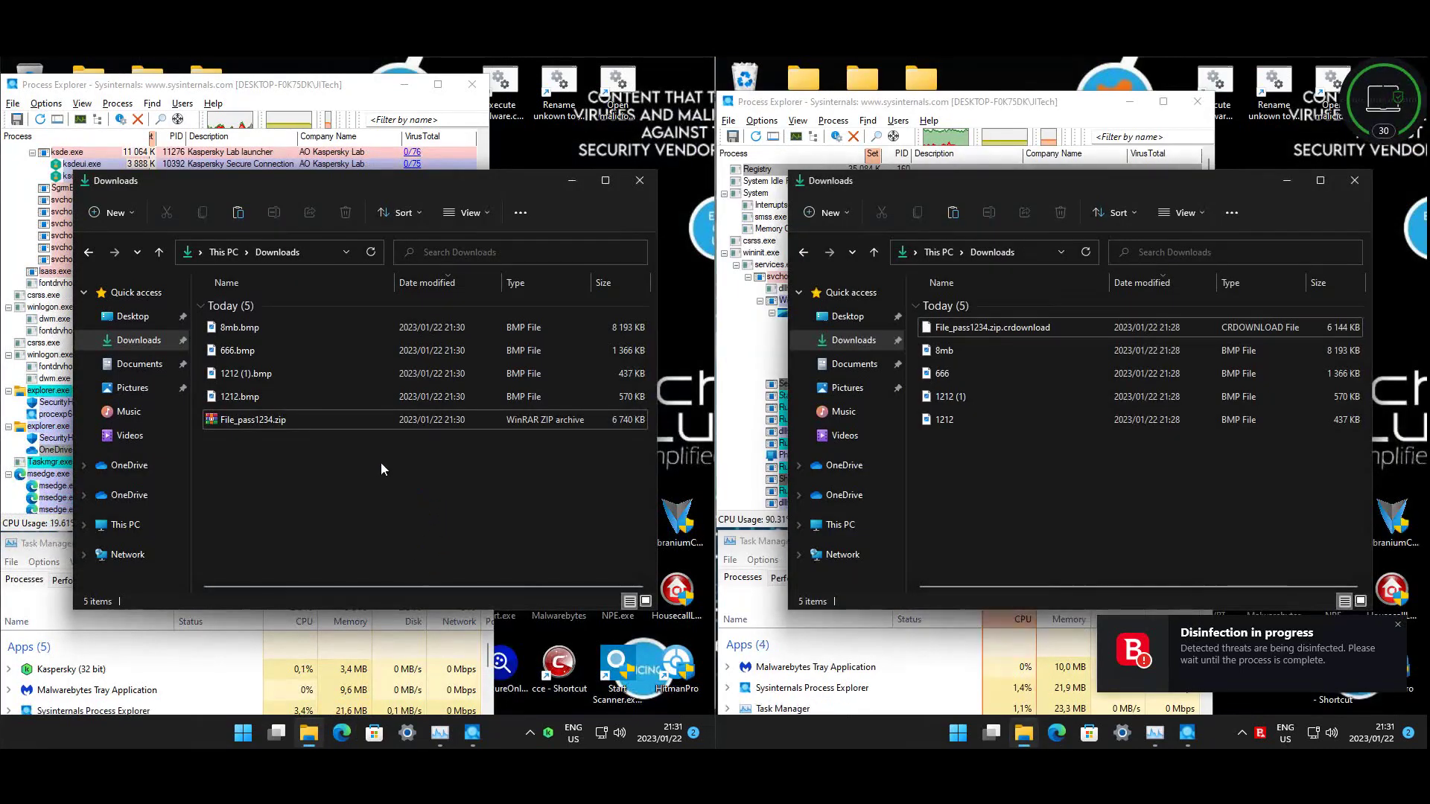
left_click(986, 328)
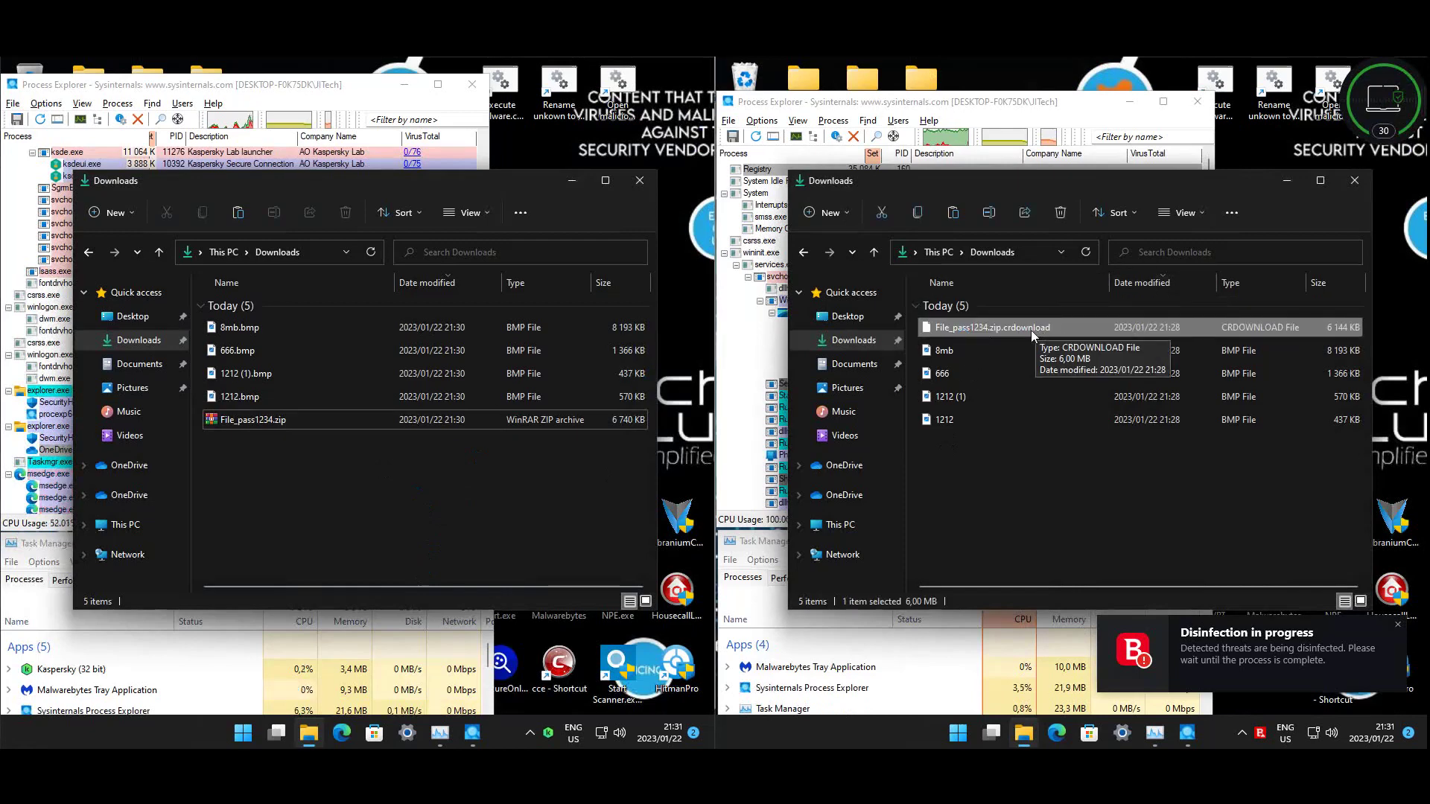
double_click(262, 419)
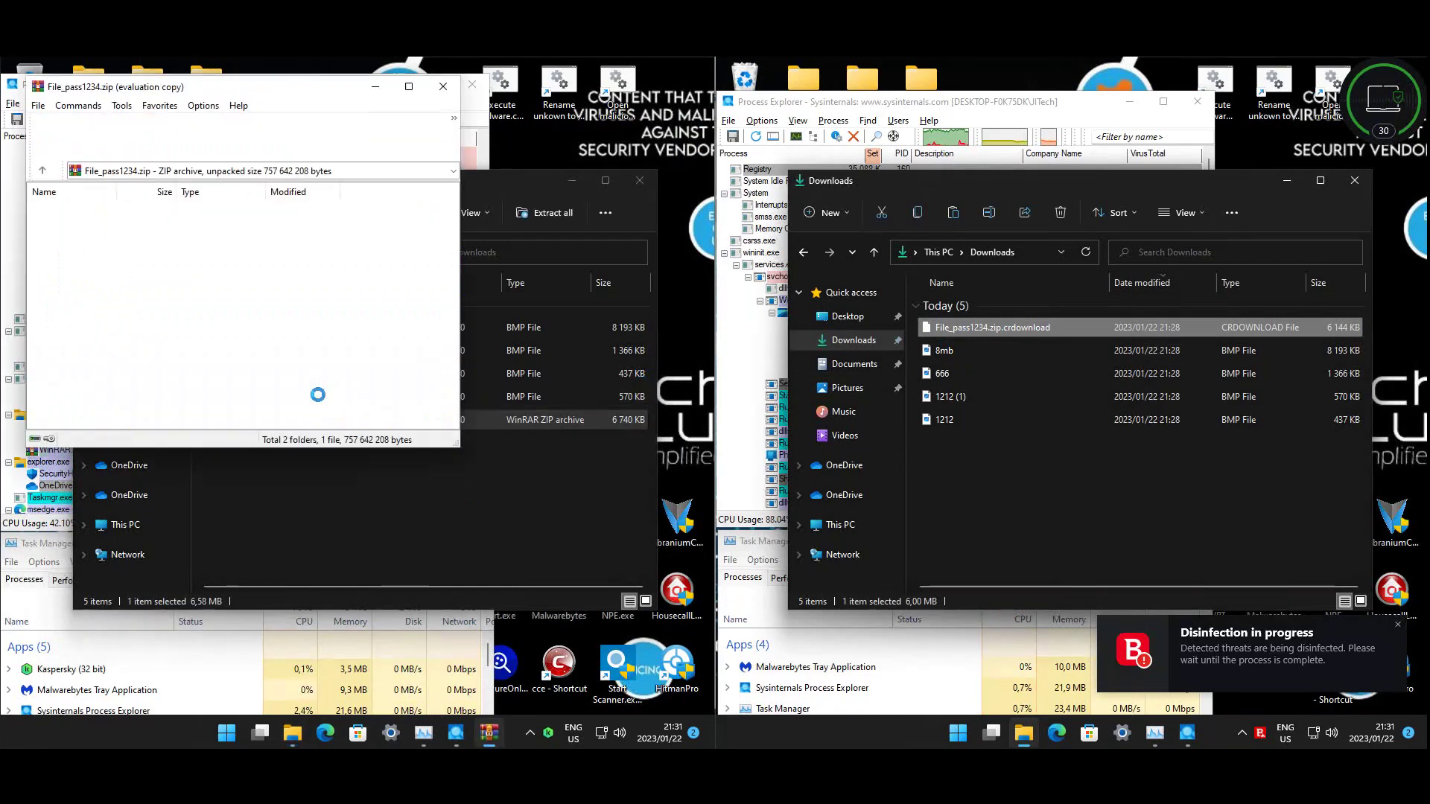
double_click(78, 250)
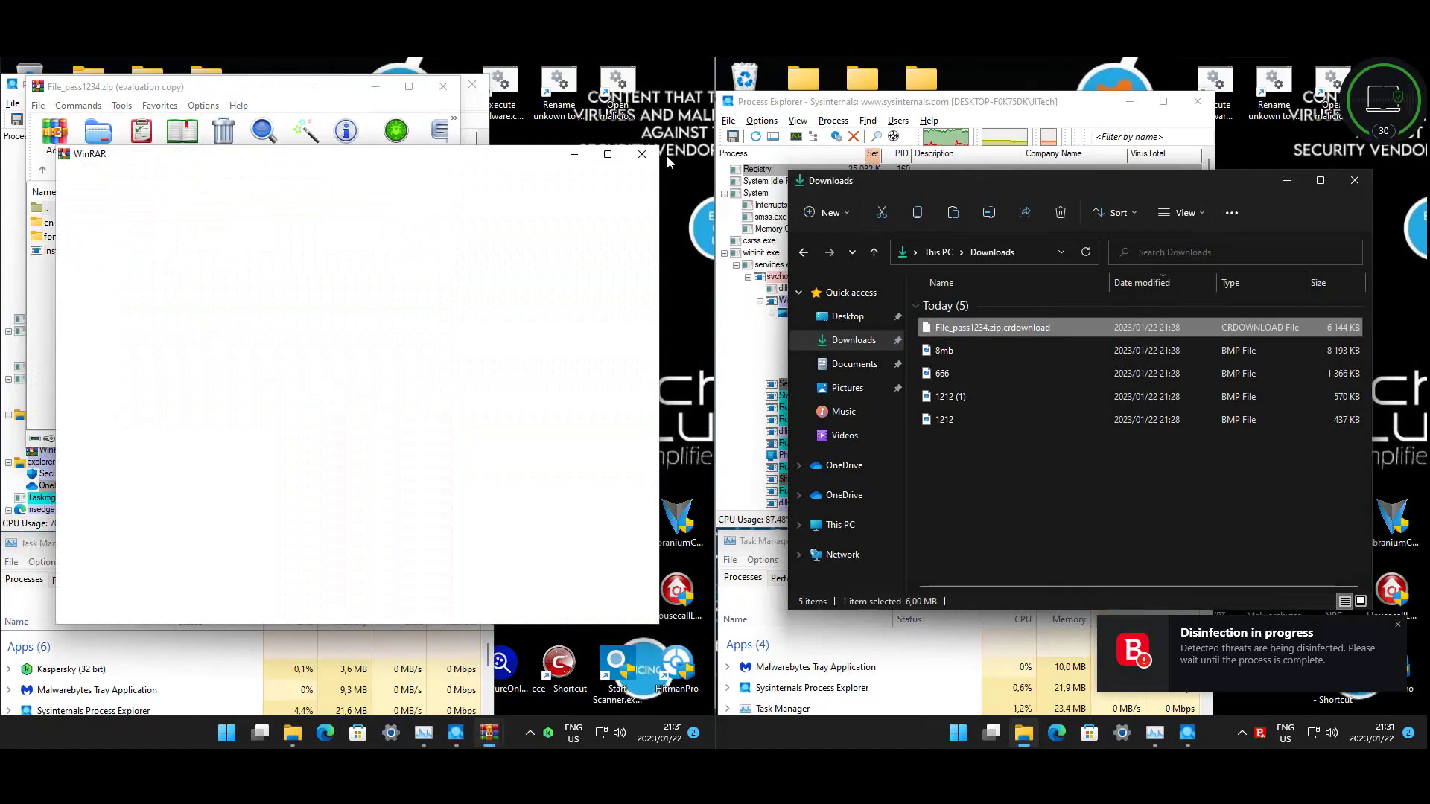
left_click(643, 157)
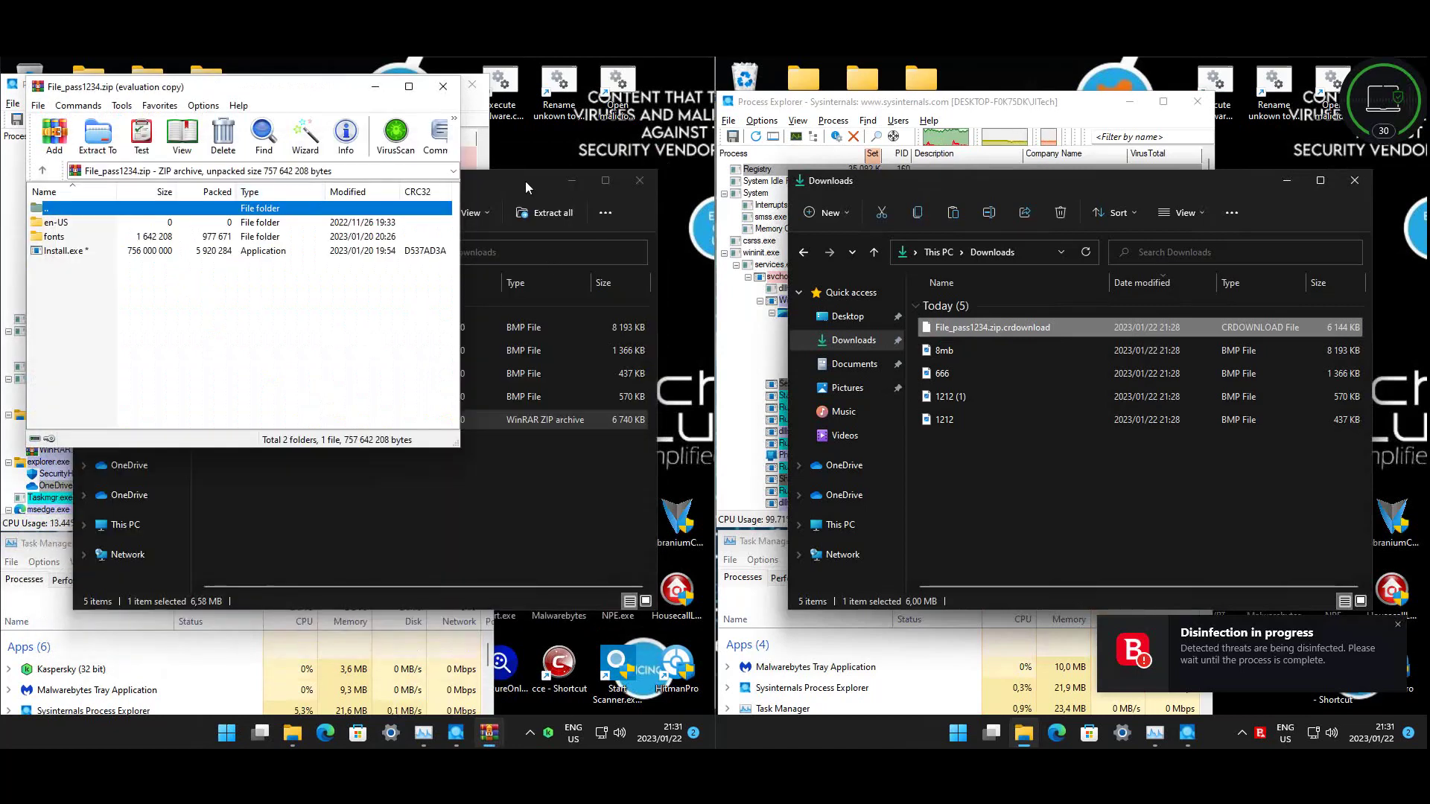
left_click(525, 181)
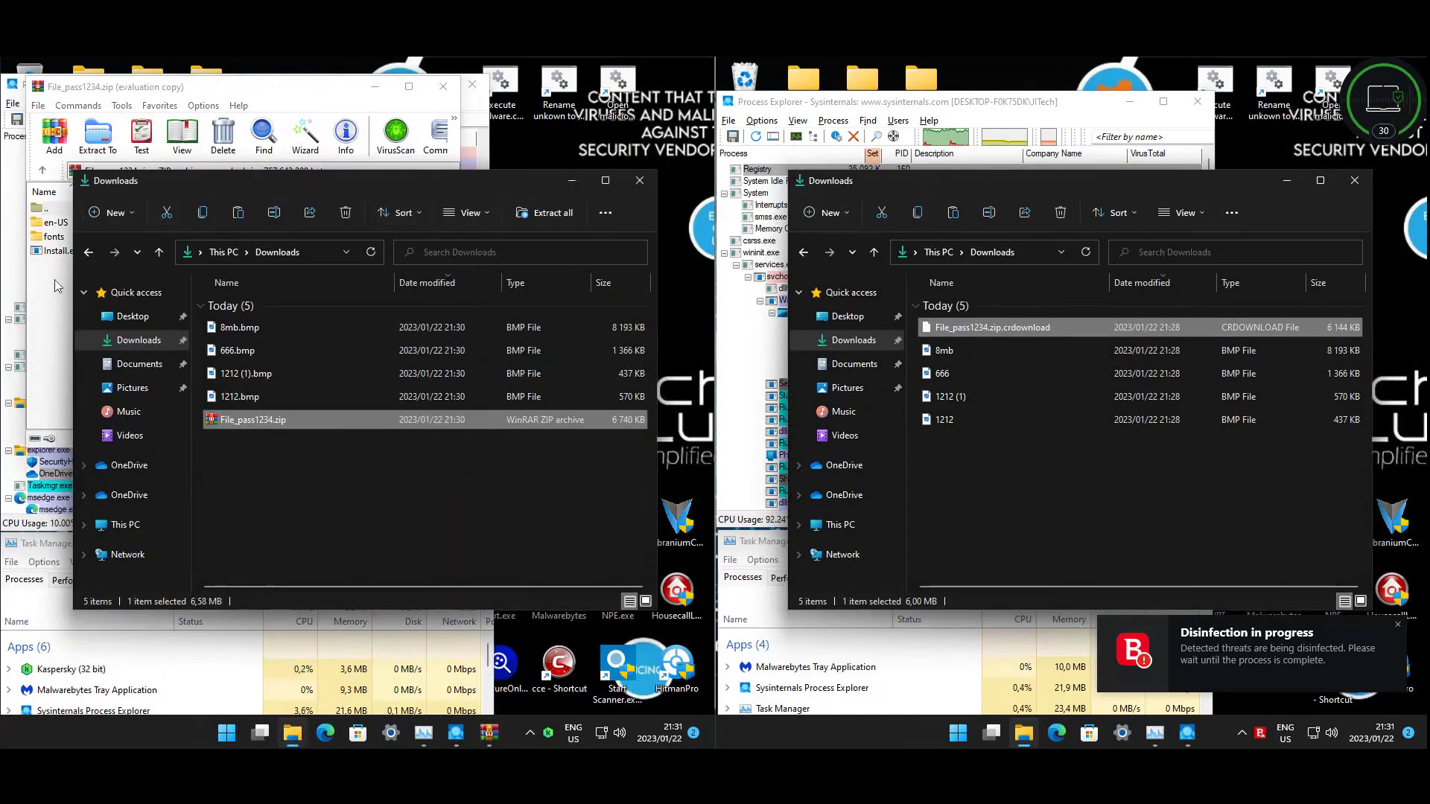
double_click(74, 252)
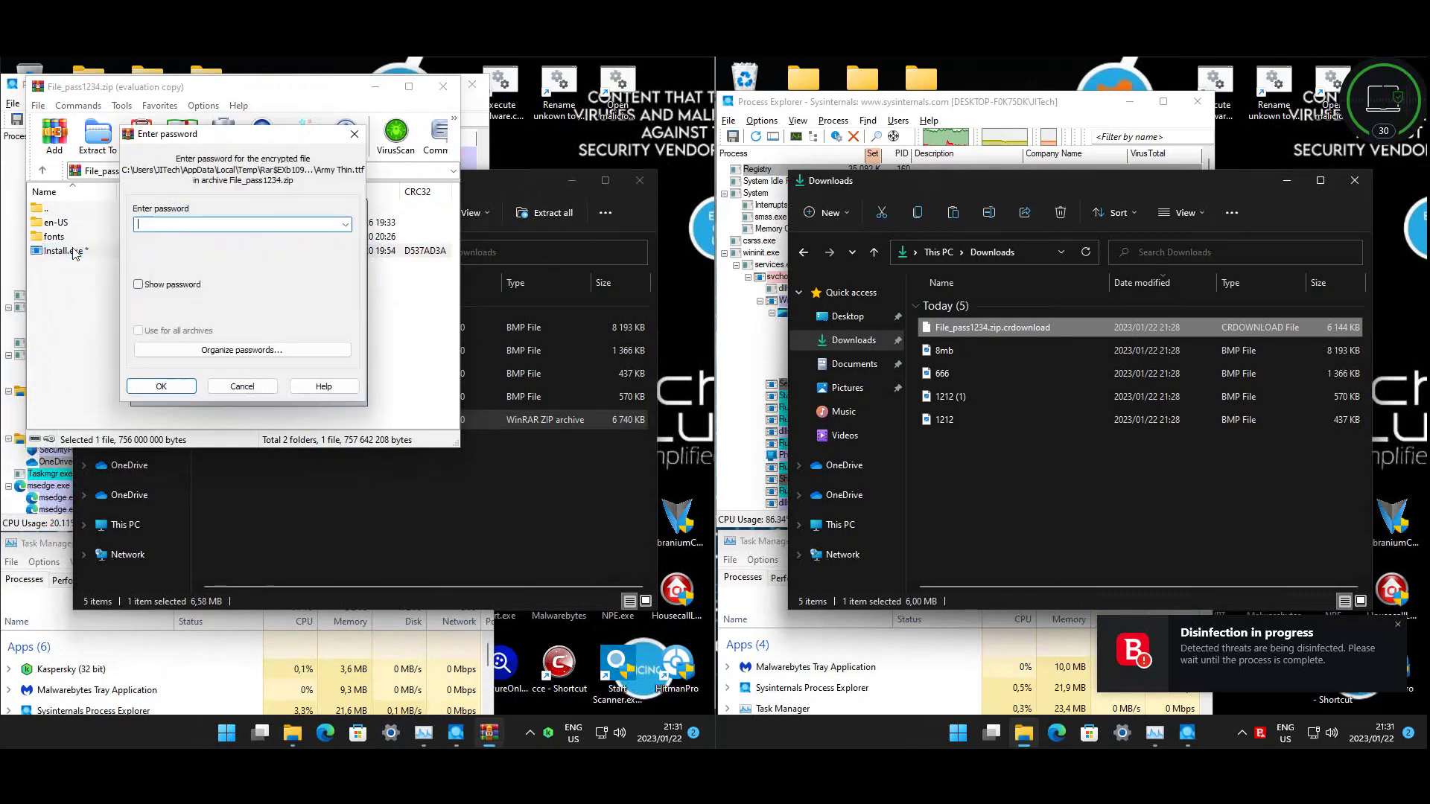
type("1234")
key("Return")
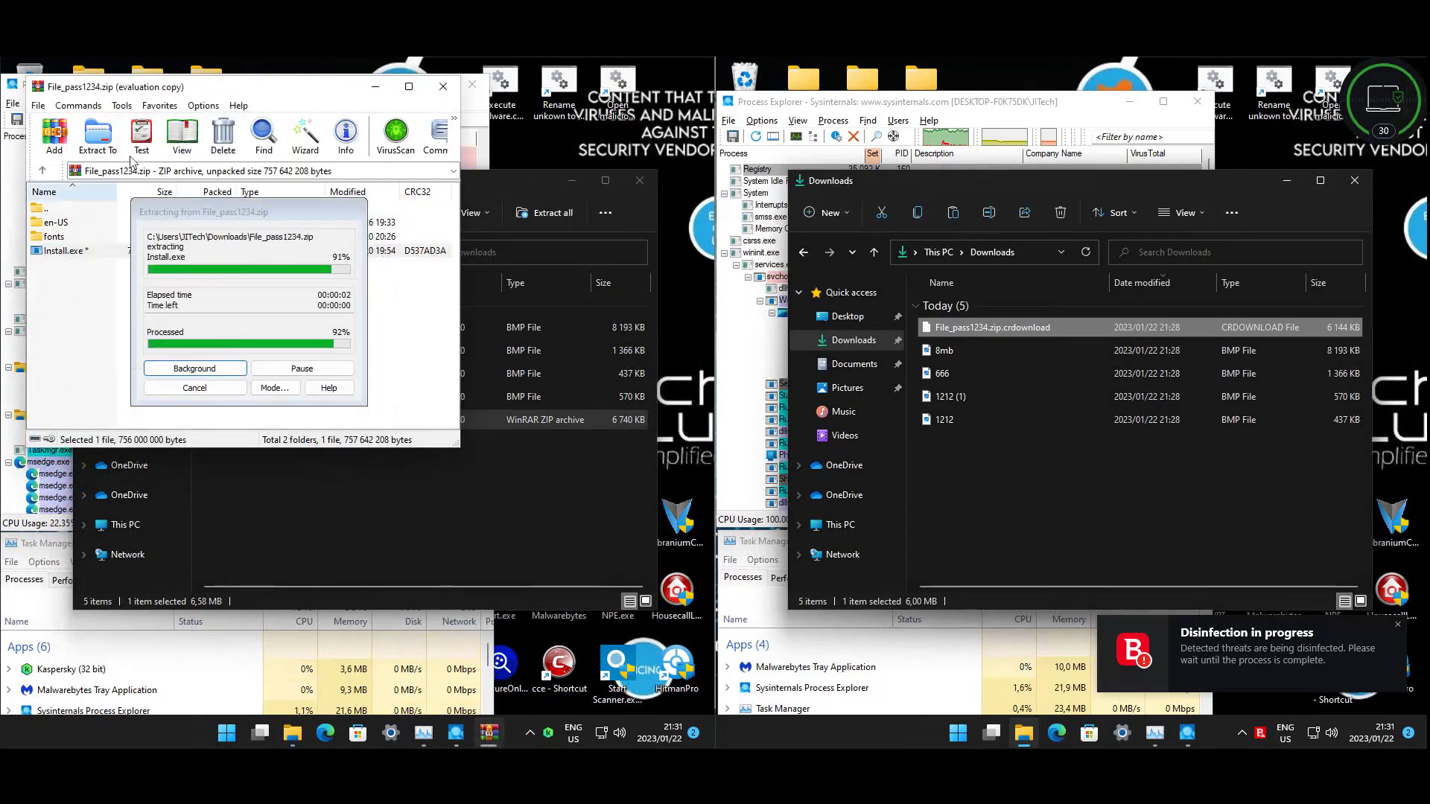
- Select the 1212 bitmap on the Bitdefender machine and close the WinRAR archive window
left_click(1059, 451)
left_click(953, 419)
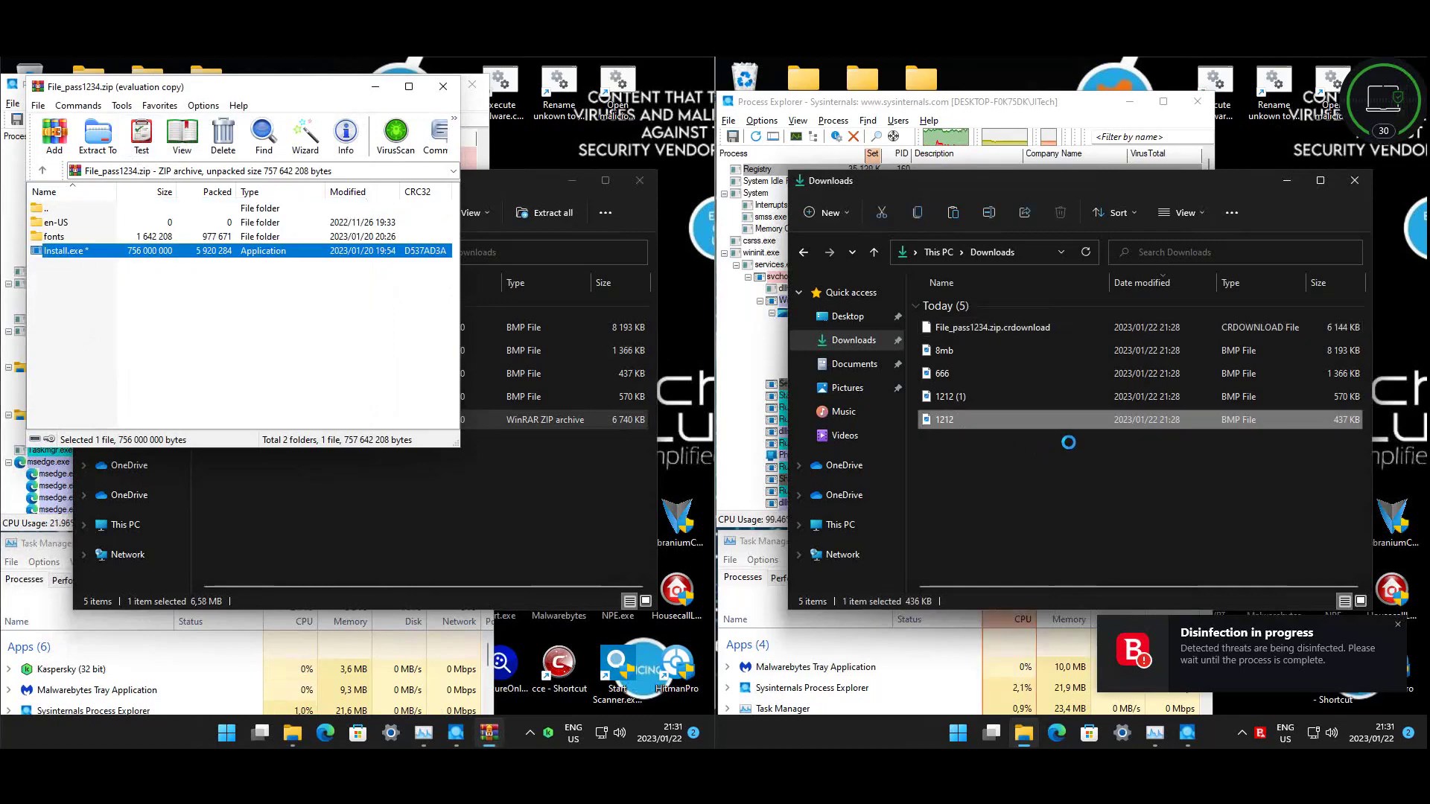
left_click(451, 91)
left_click(444, 443)
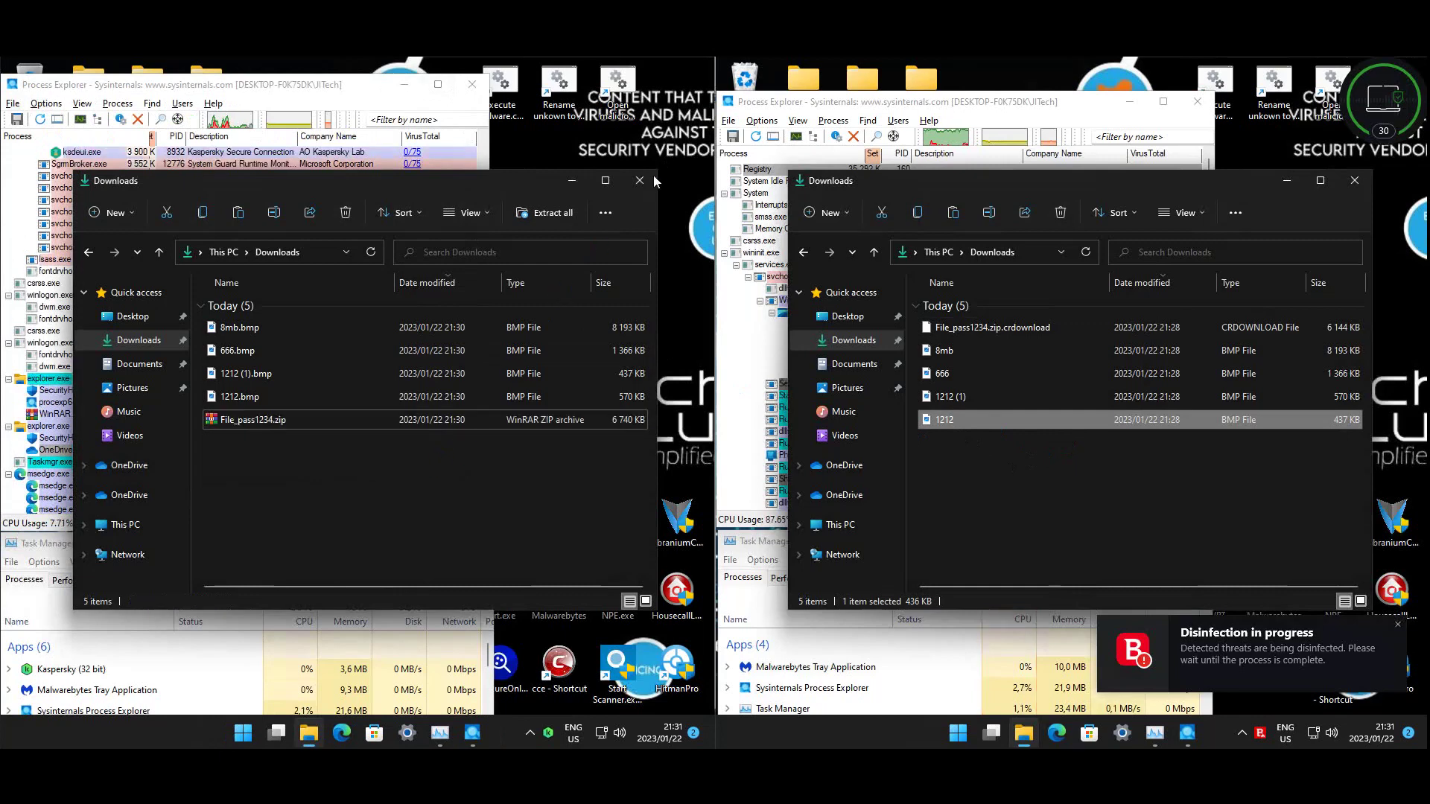
- Open 1212 in Photos, which reports an unsupported format, then close Photos and both Downloads windows
key("Return")
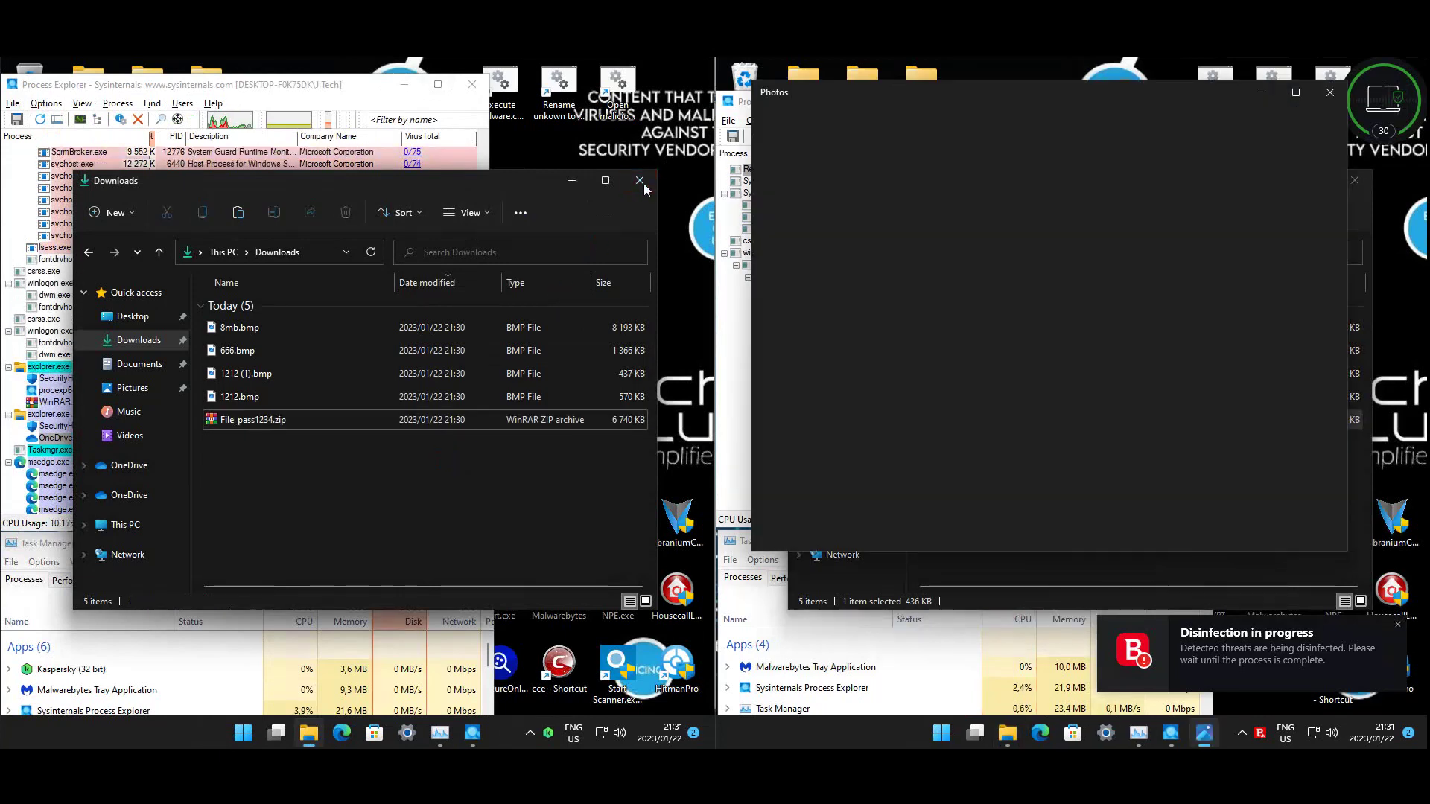
left_click(639, 181)
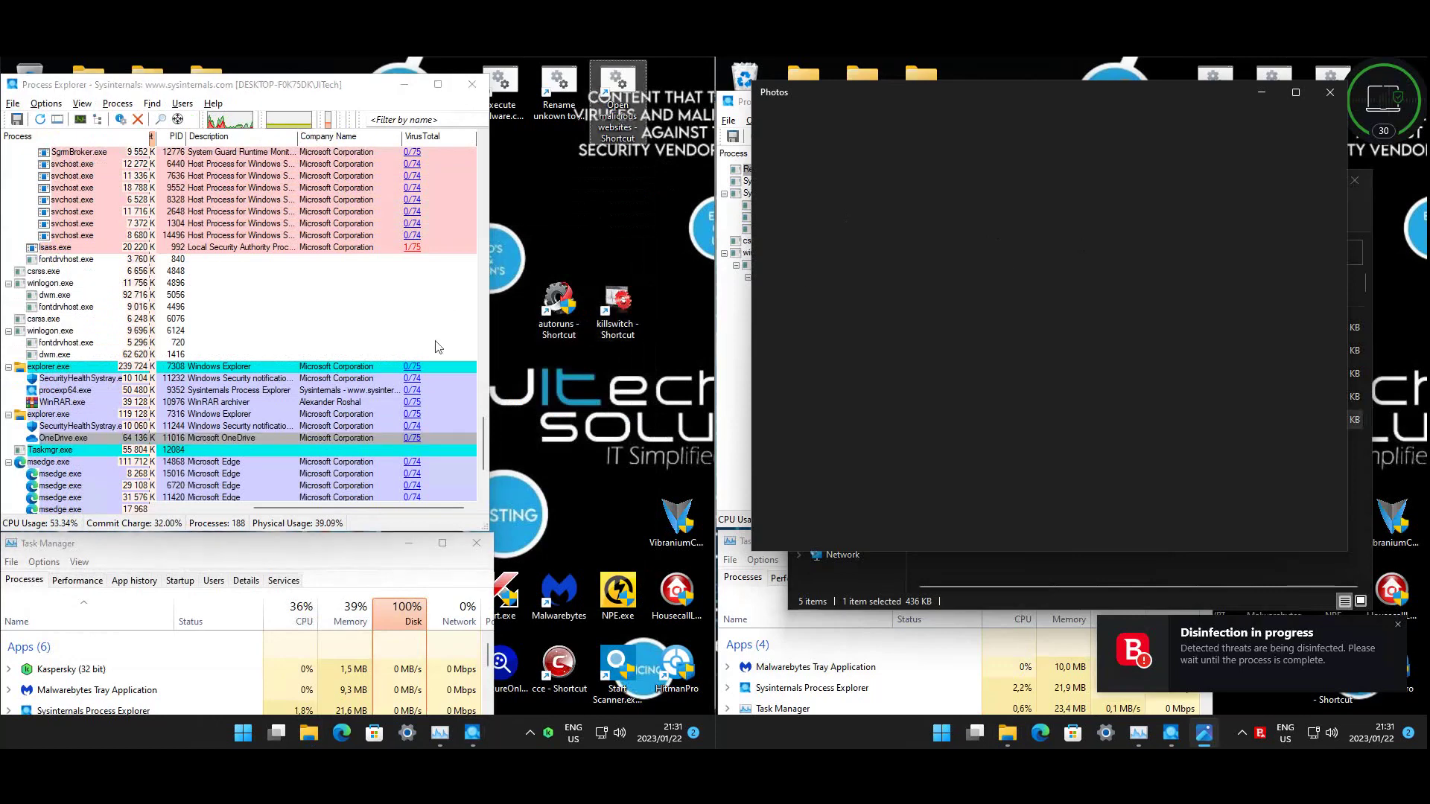
left_click_drag(484, 445, 488, 478)
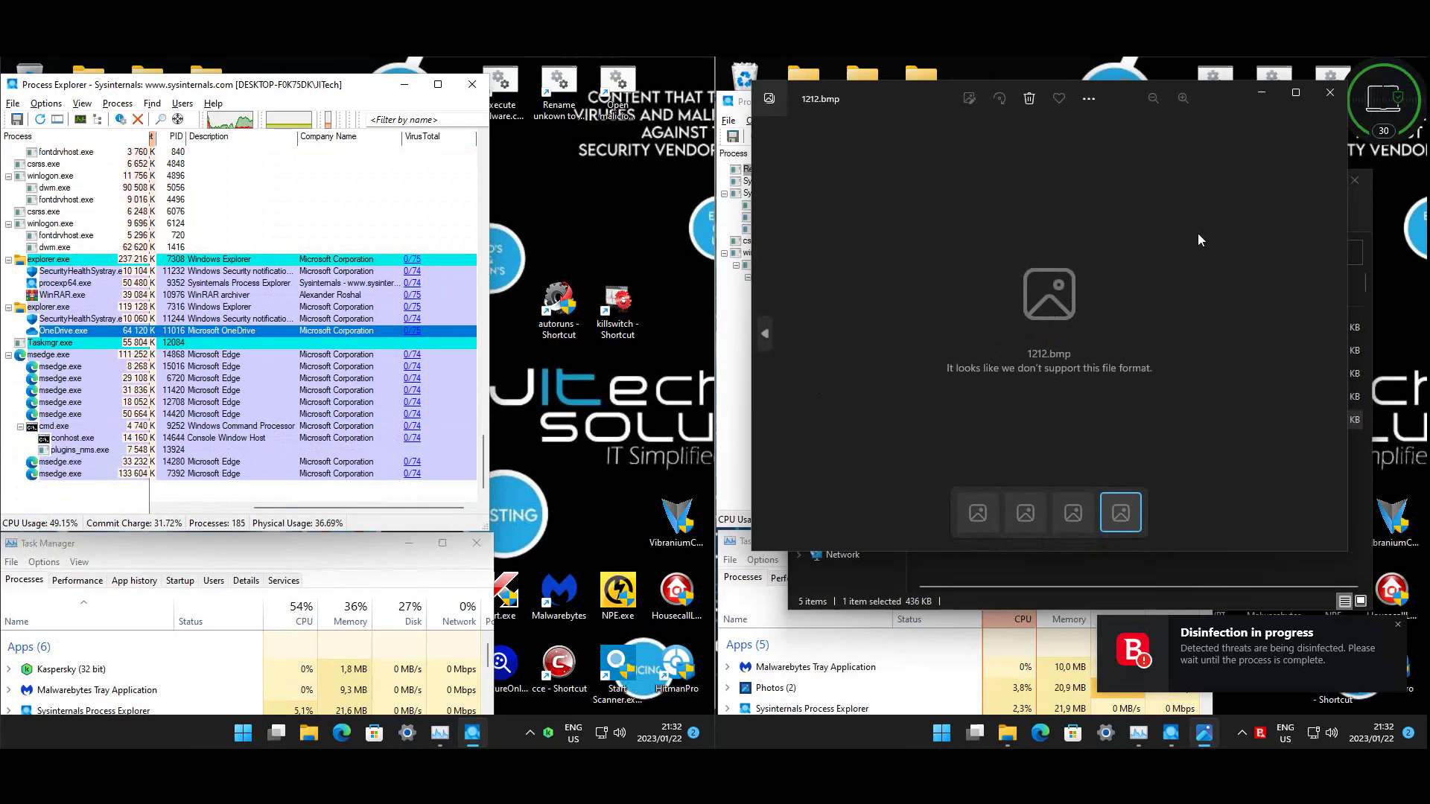
left_click(1329, 92)
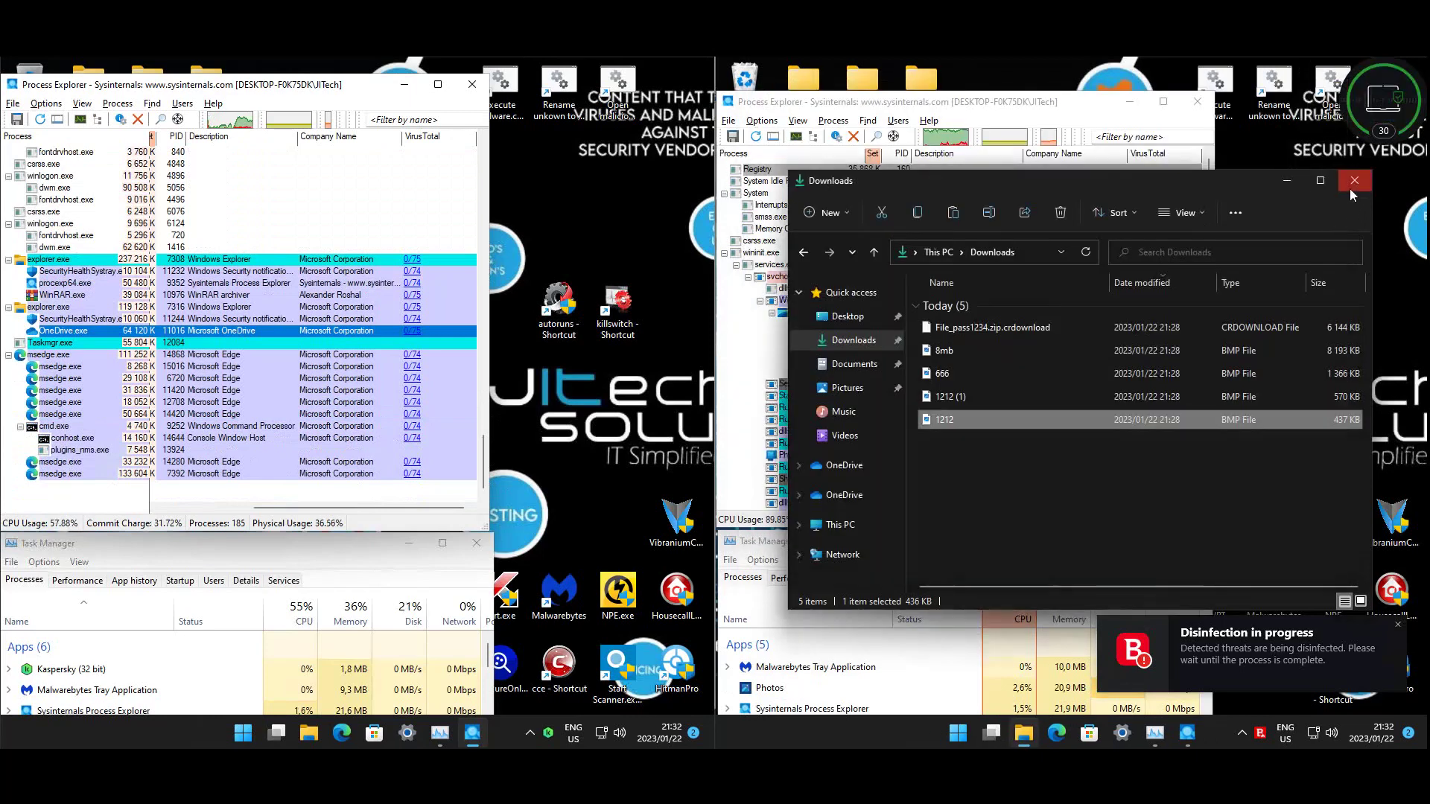
left_click(1350, 186)
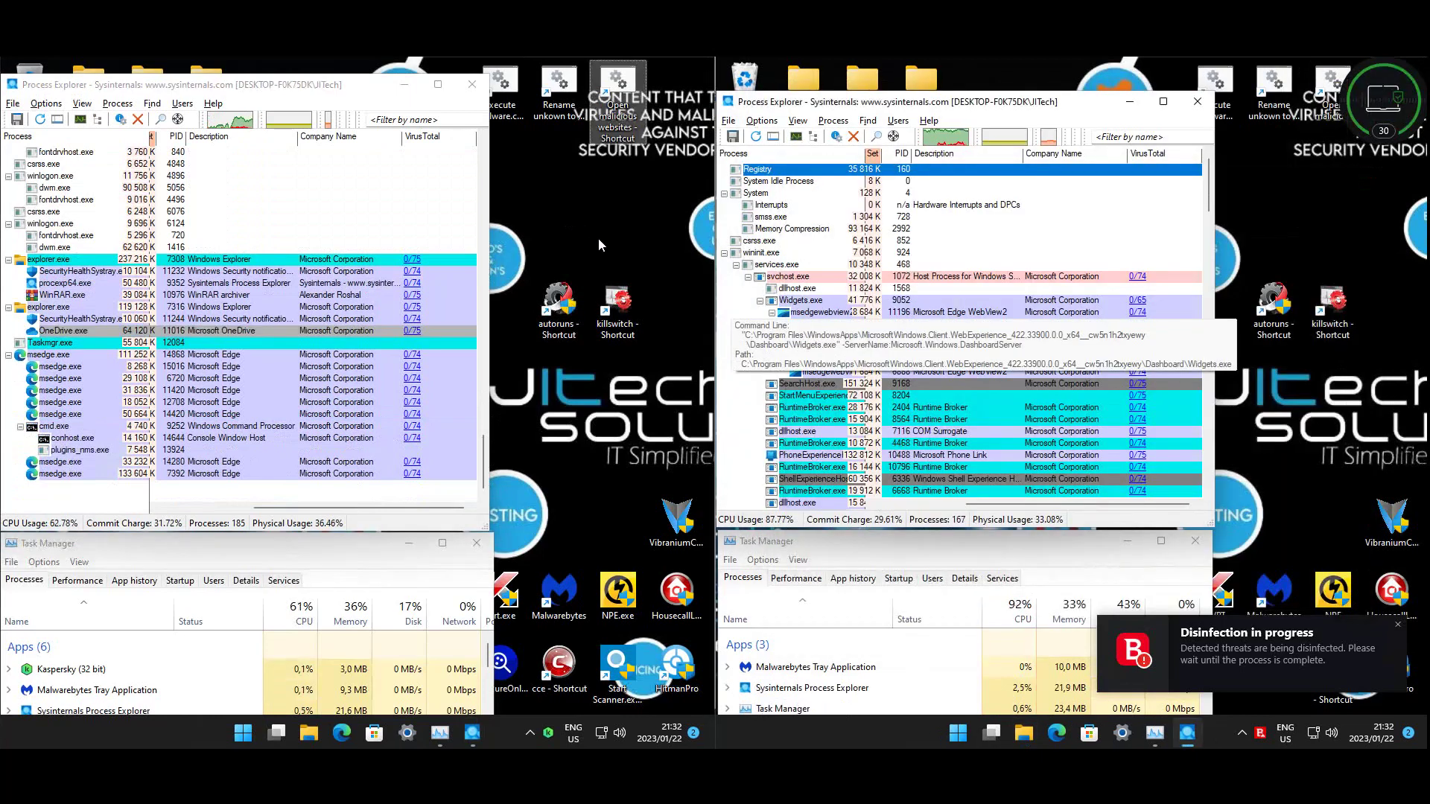
left_click(619, 239)
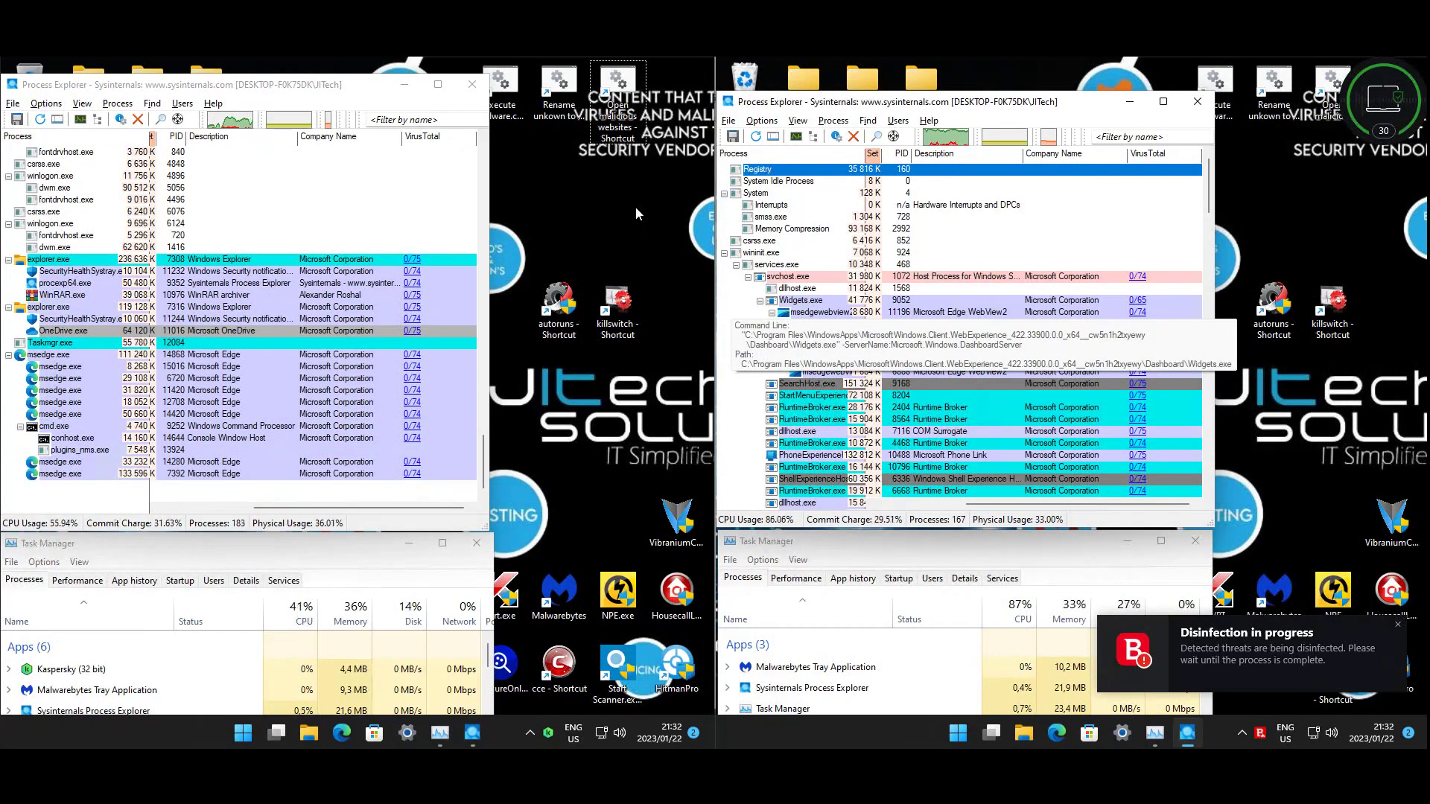
- Empty the Bitdefender machine's Recycle Bin, confirming permanent deletion of both items
left_click(750, 70)
right_click(750, 70)
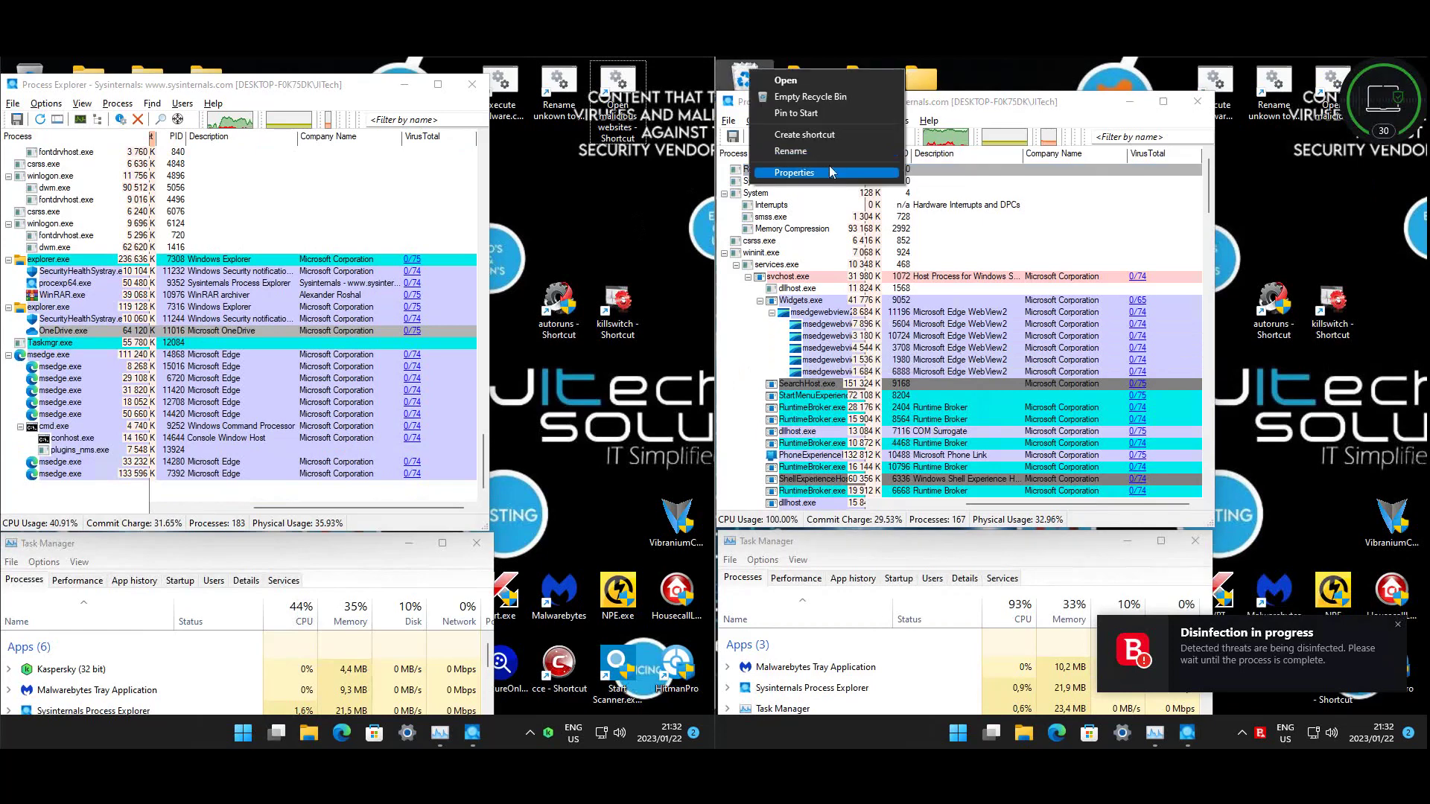
left_click(778, 96)
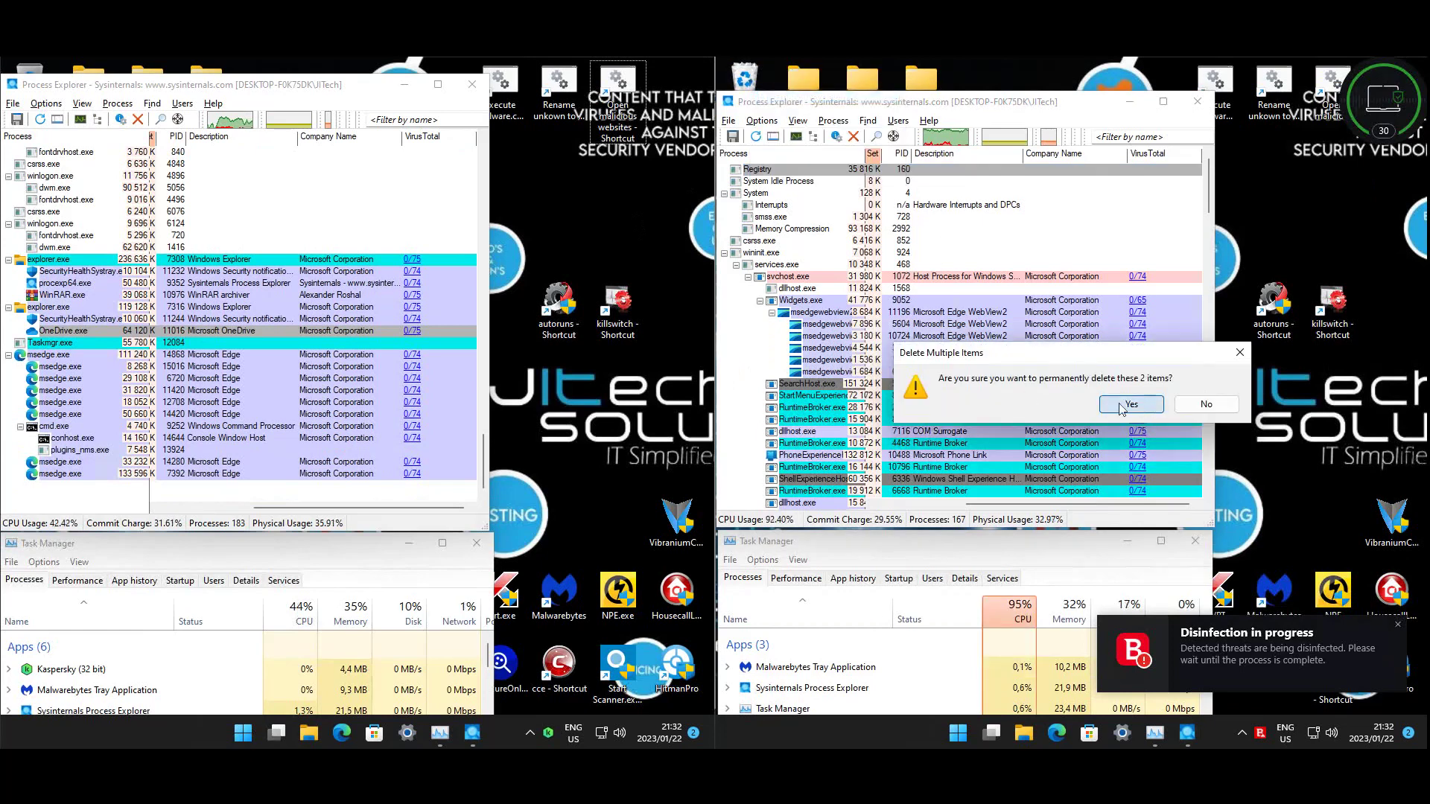
left_click(1146, 407)
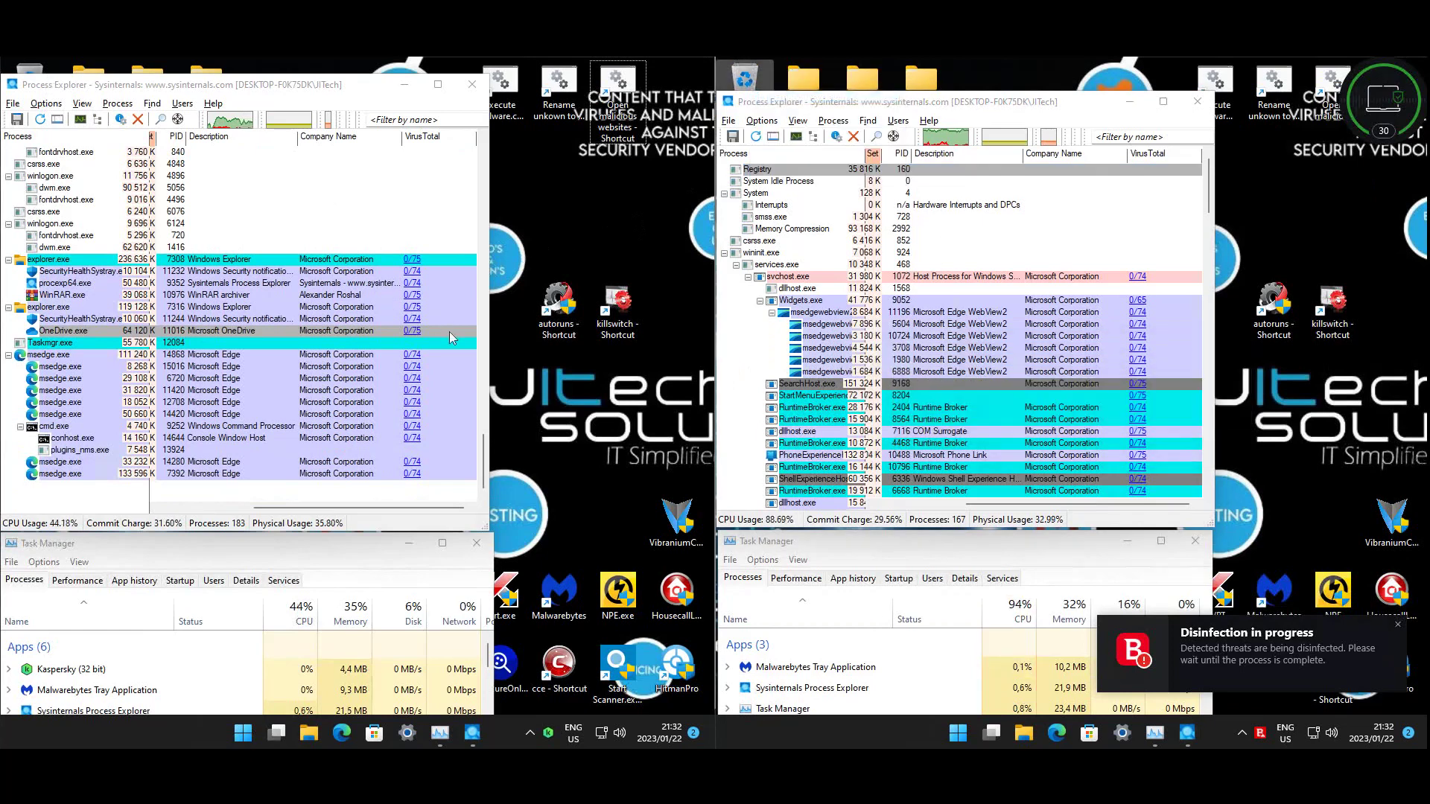
- Select WinRAR.exe in the Kaspersky Process Explorer, then select the execute malware shortcut
left_click(488, 461)
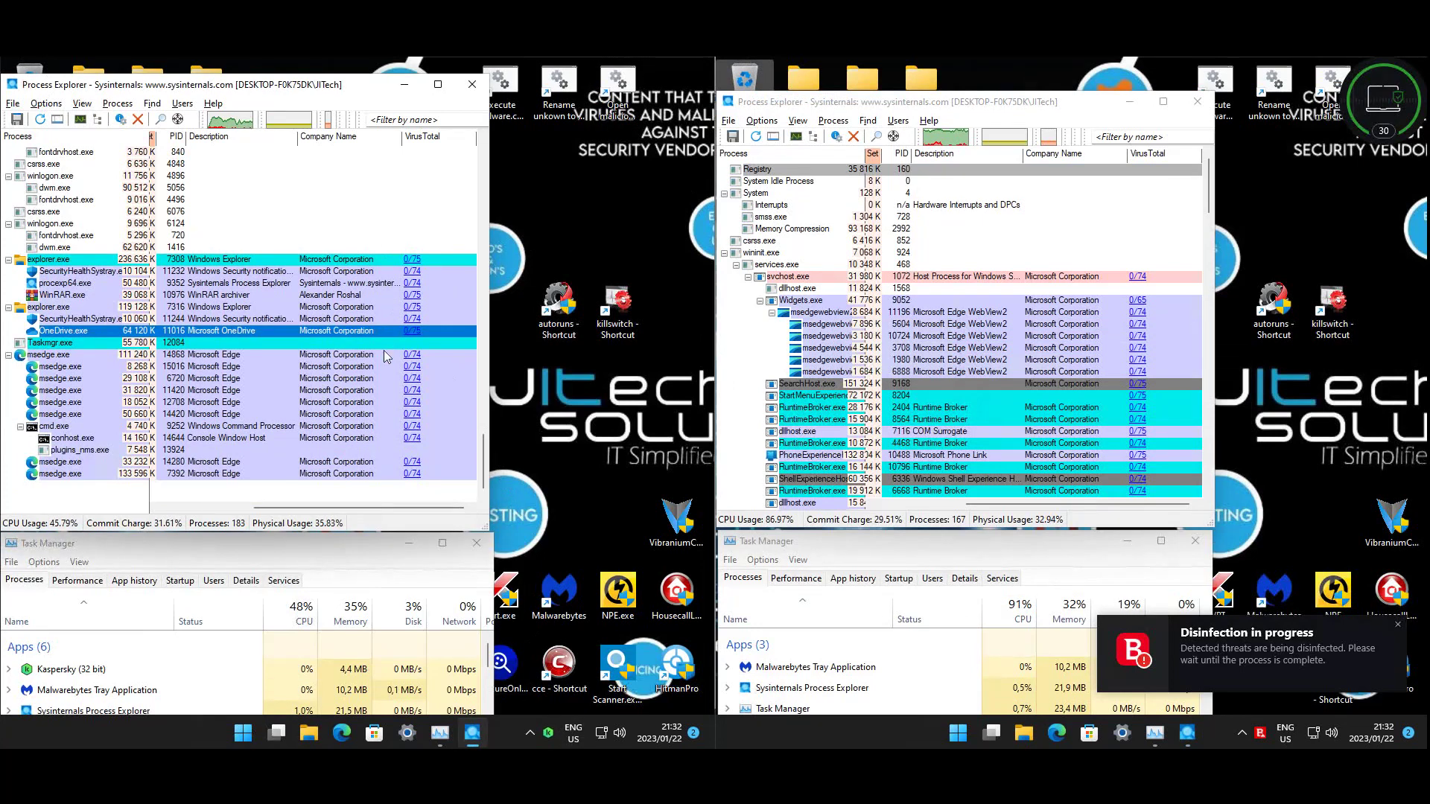
scroll(385, 356, "up", 2)
left_click(113, 367)
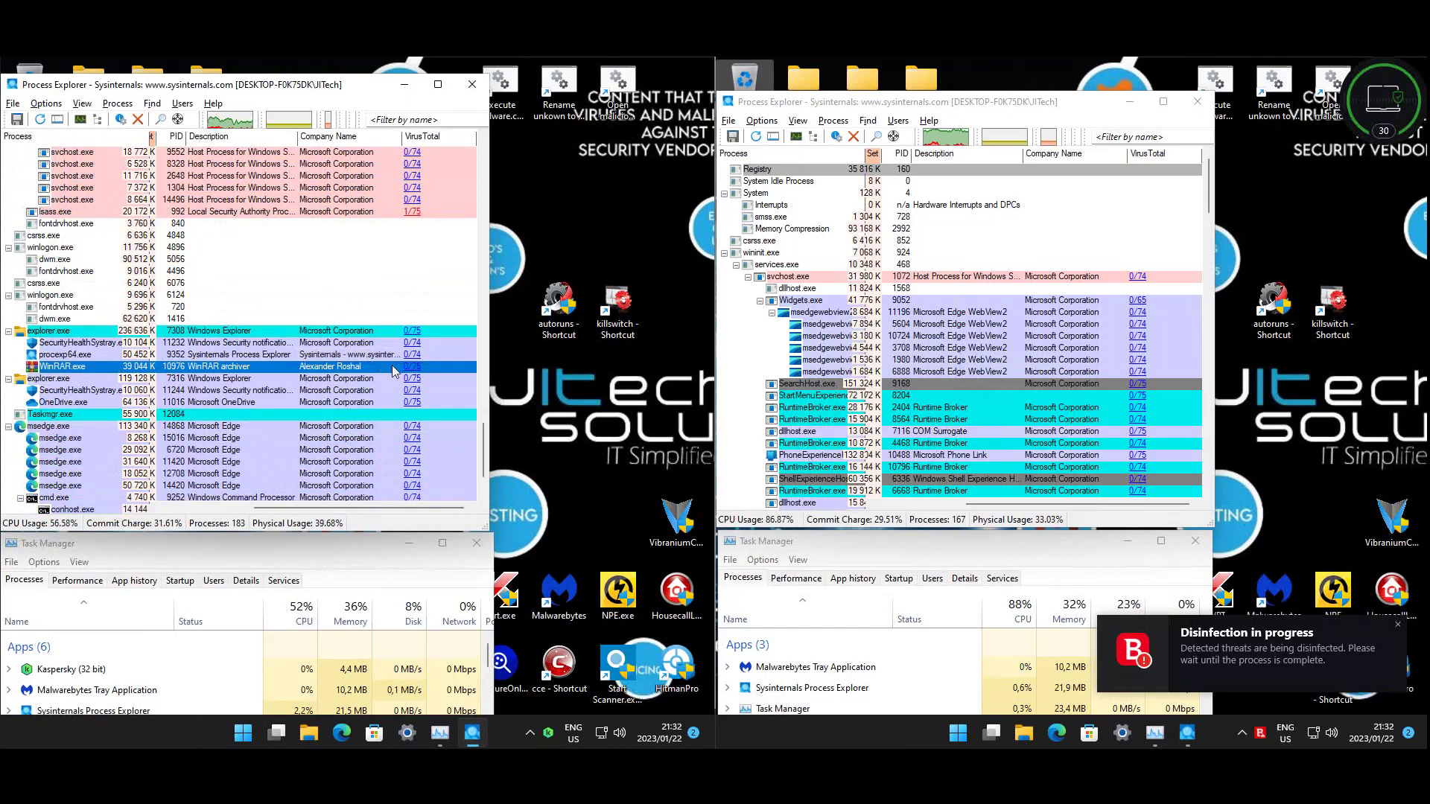
left_click(578, 214)
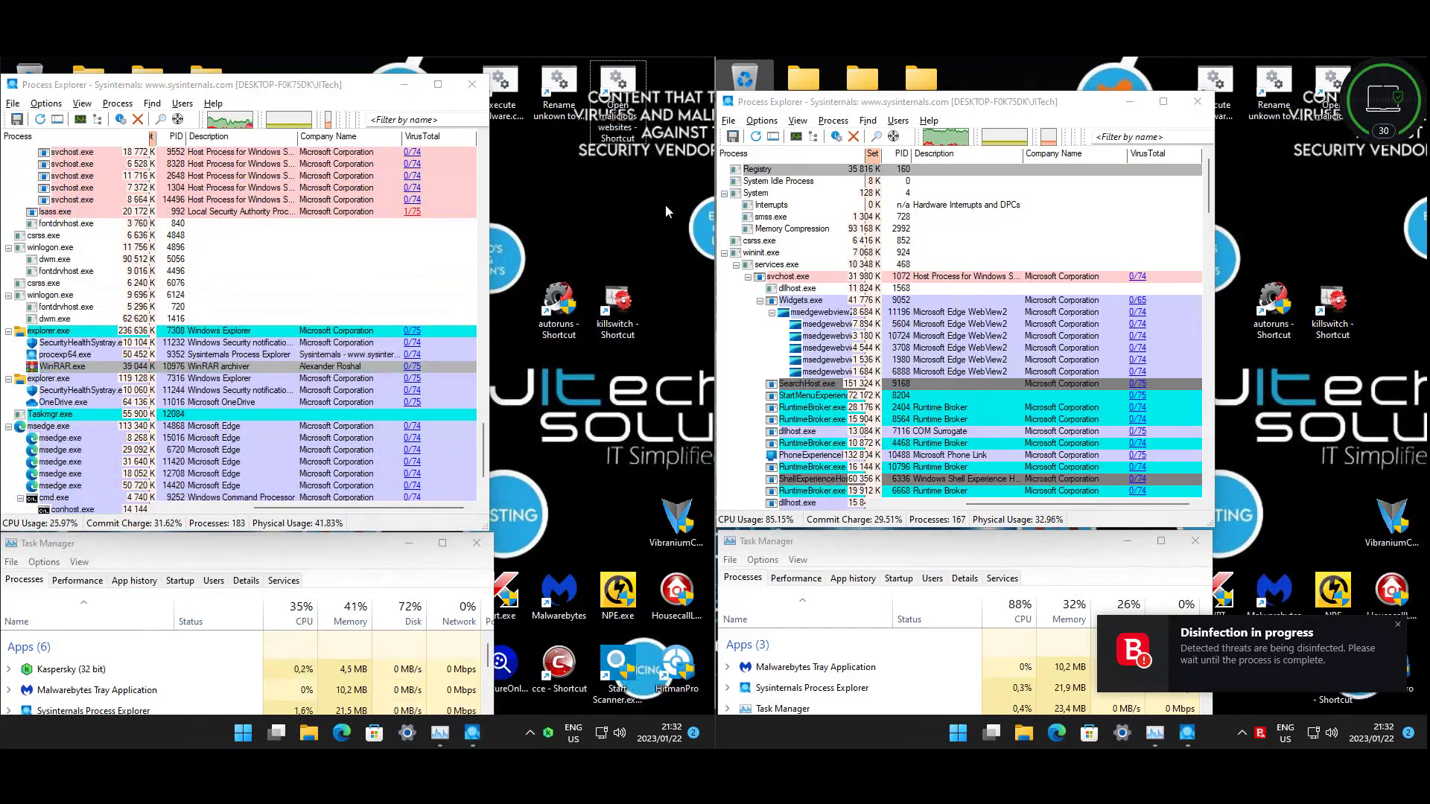
left_click(1233, 84)
- Run the execute malware script, close the blank WinRAR window, and move the console right
key("Return")
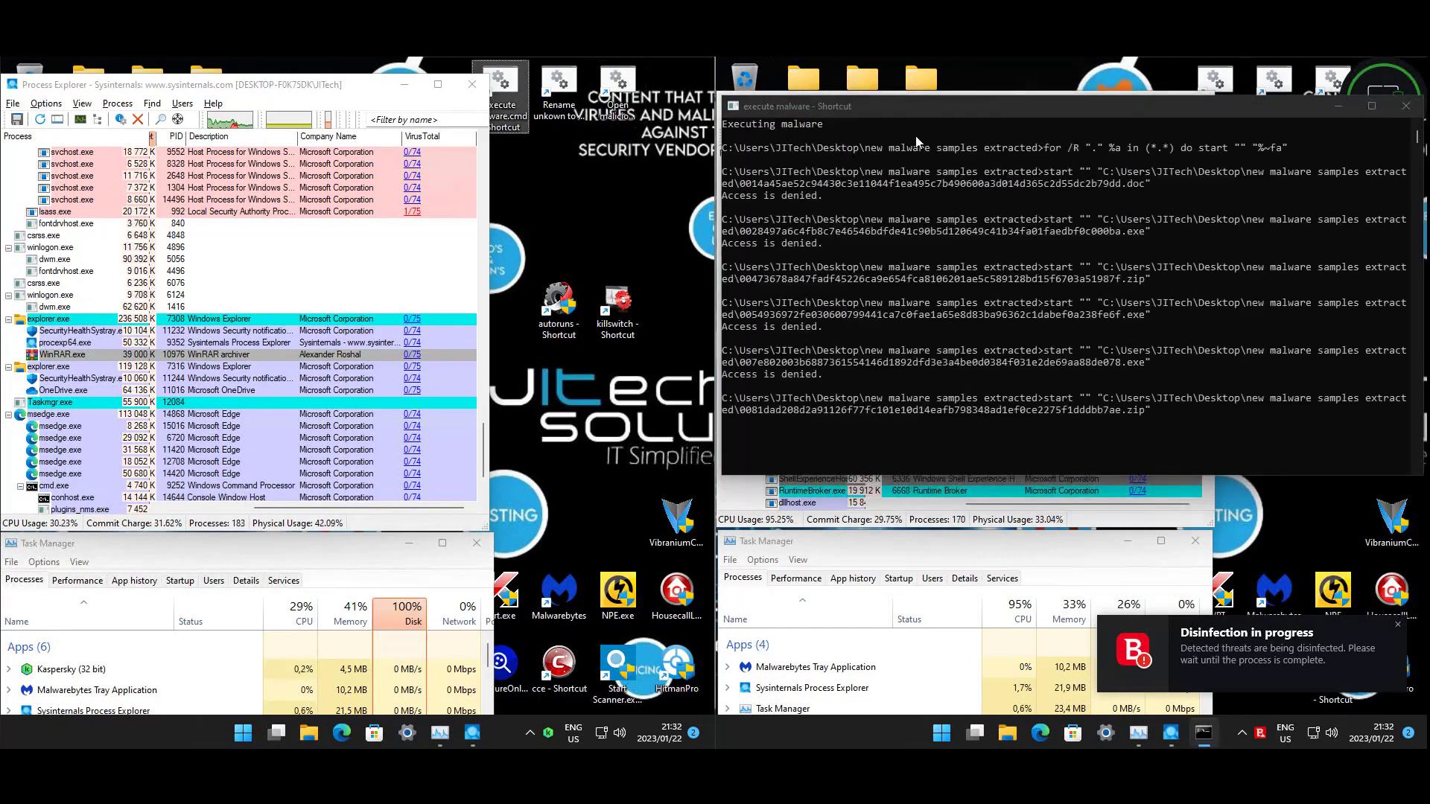
left_click(974, 121)
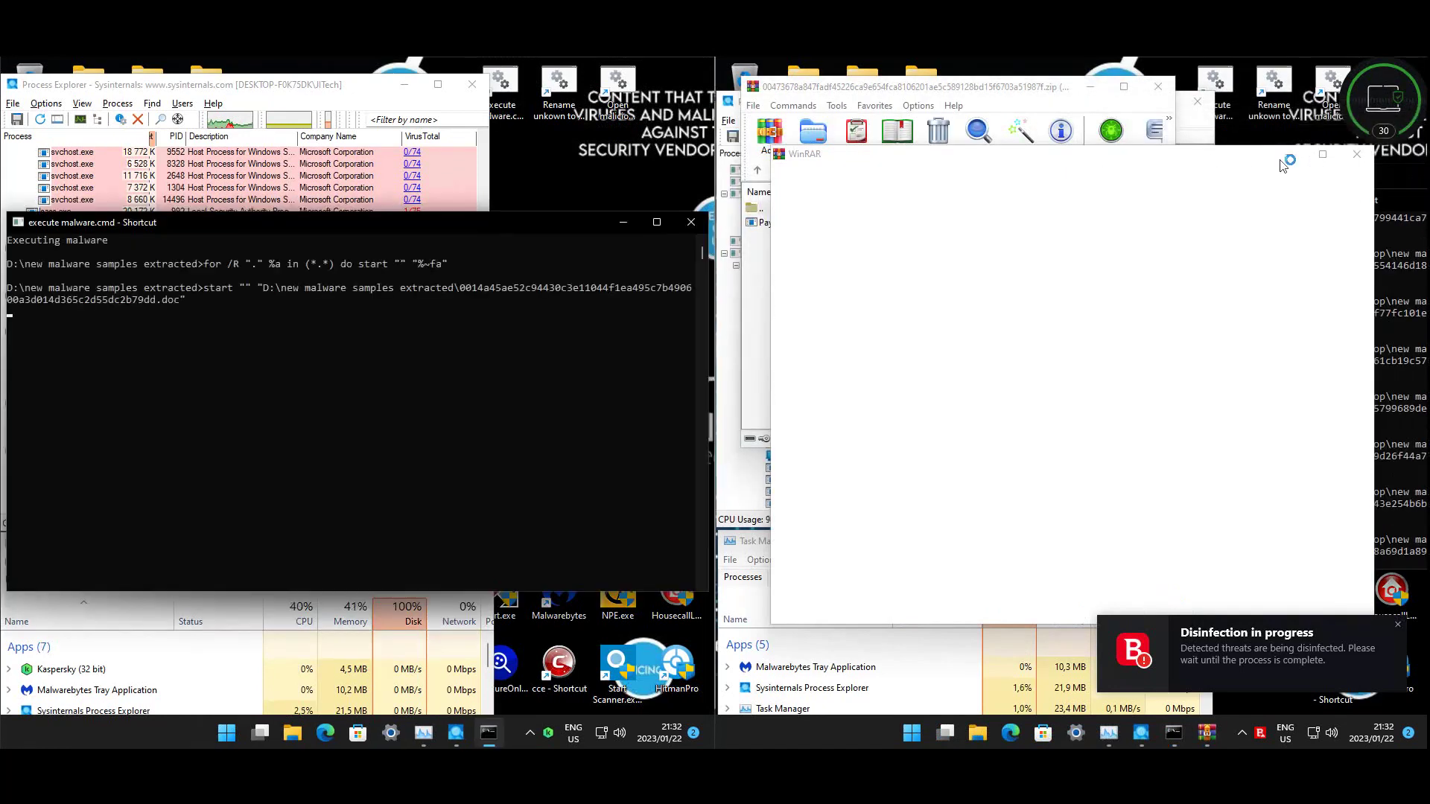
left_click(1357, 154)
left_click_drag(97, 227, 673, 180)
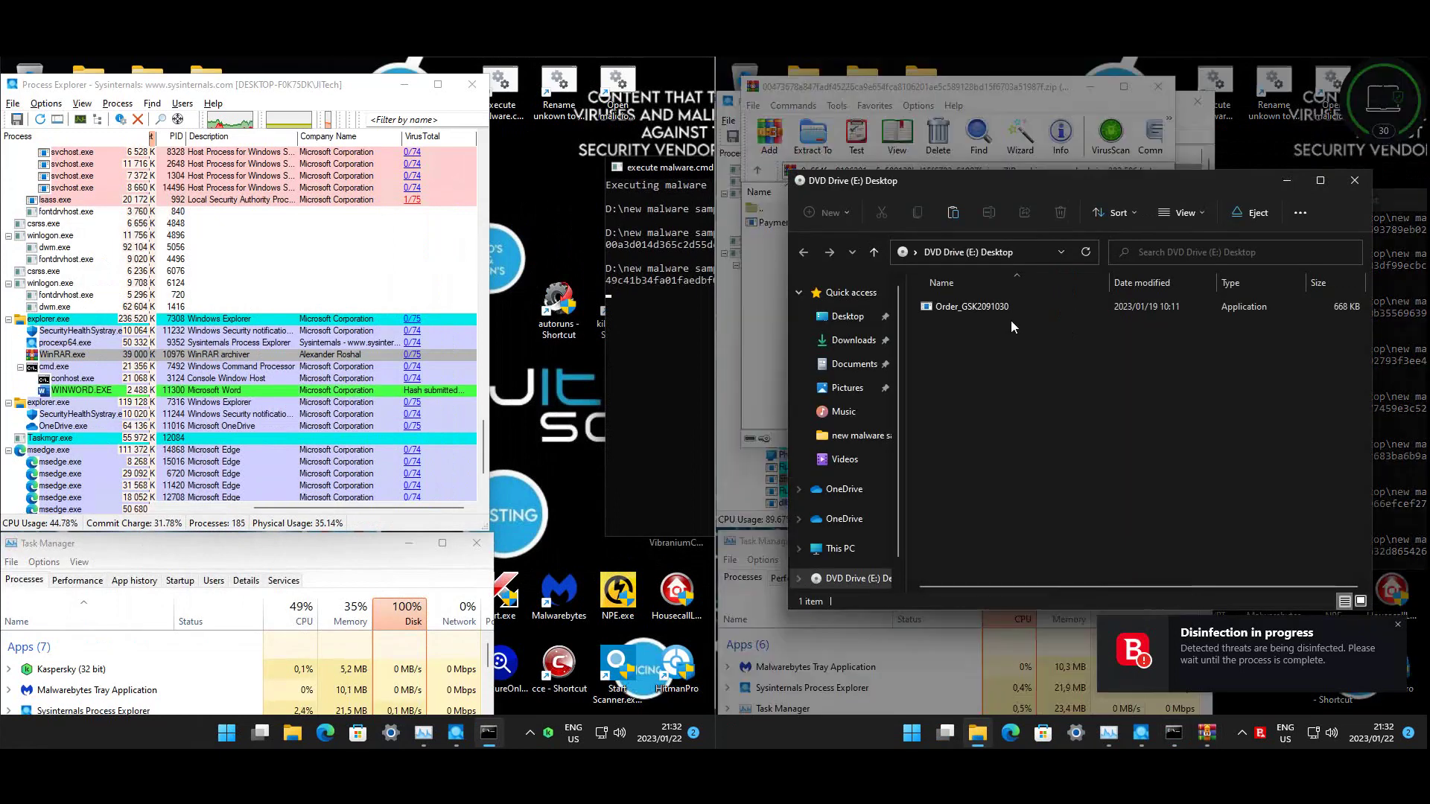
- Try Order_GSK2091030, dismiss the access-denied error, close the DVD window, and refocus the console
left_click(978, 313)
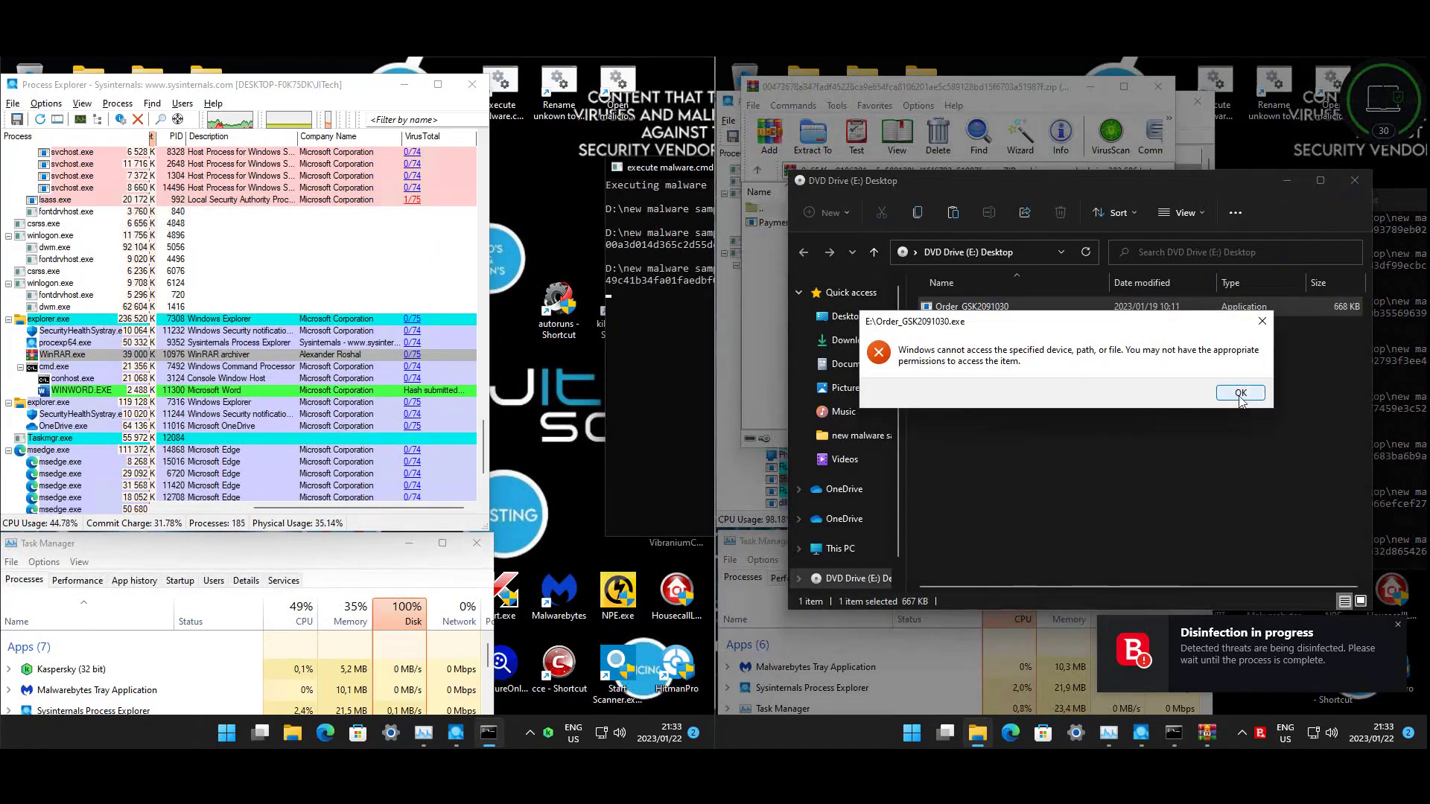
left_click(1240, 394)
left_click(1266, 421)
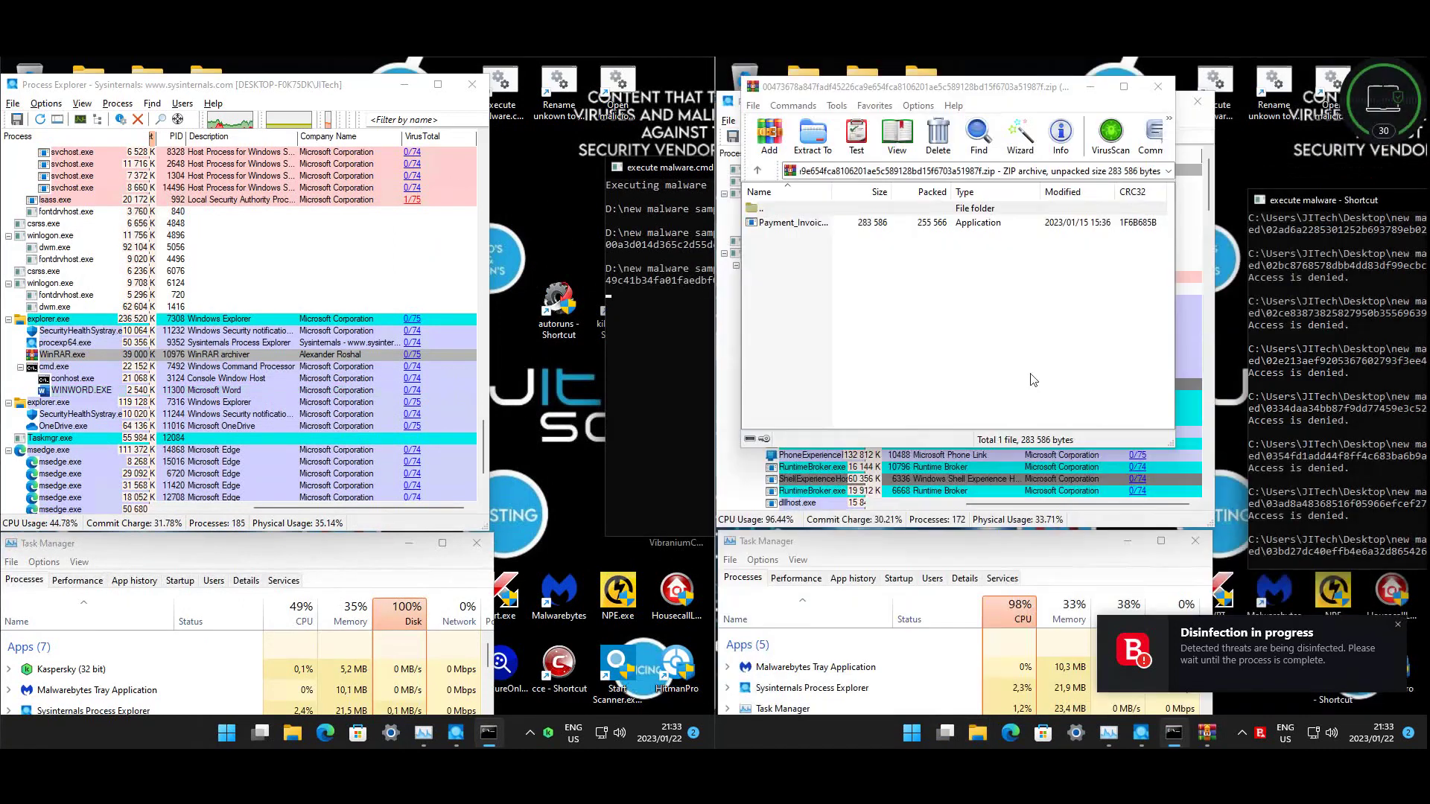
left_click(558, 307)
left_click(658, 162)
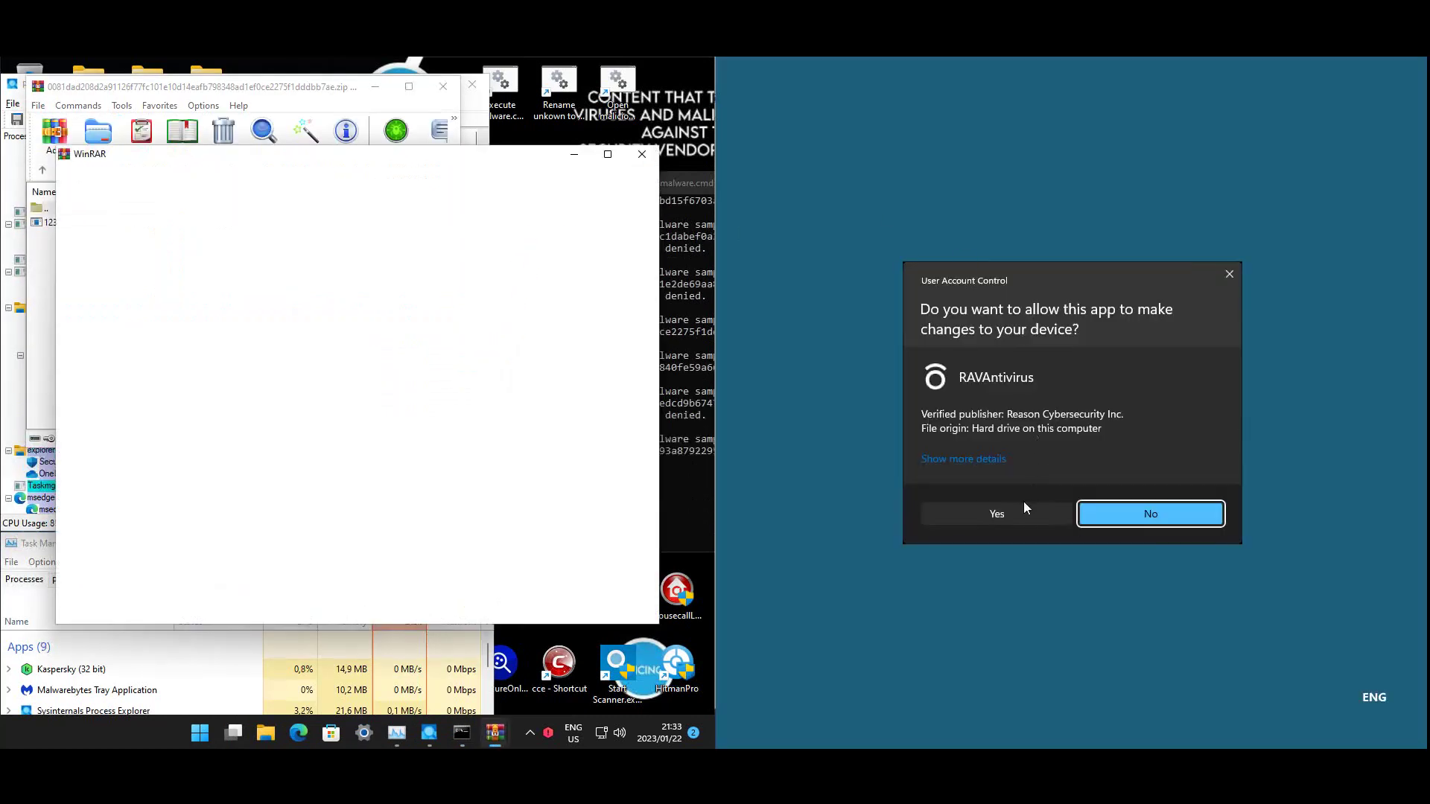
- Refuse the admin request, dismiss app errors, and advance the MAC Address Changer setup to Ready to Install
left_click(1024, 502)
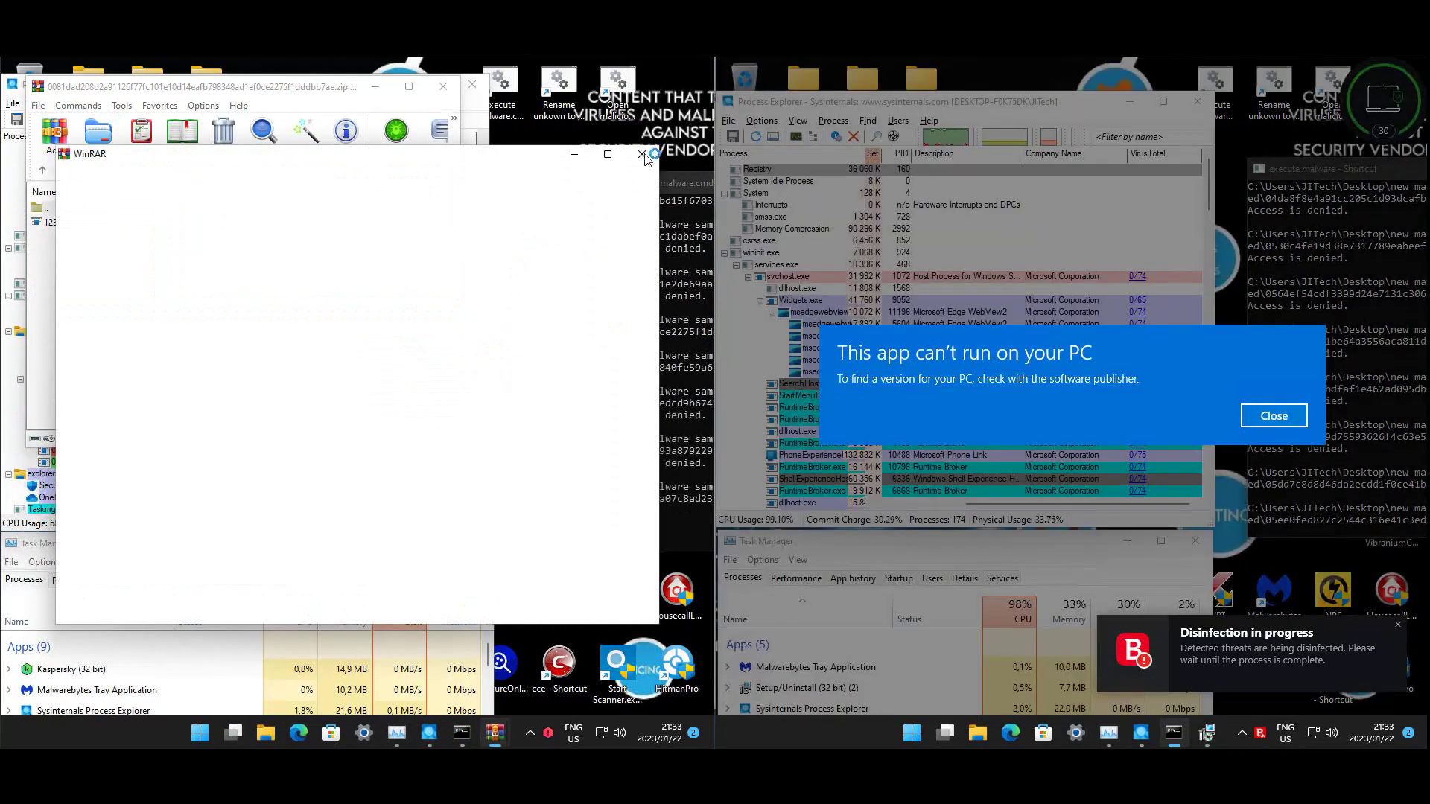
left_click(1273, 417)
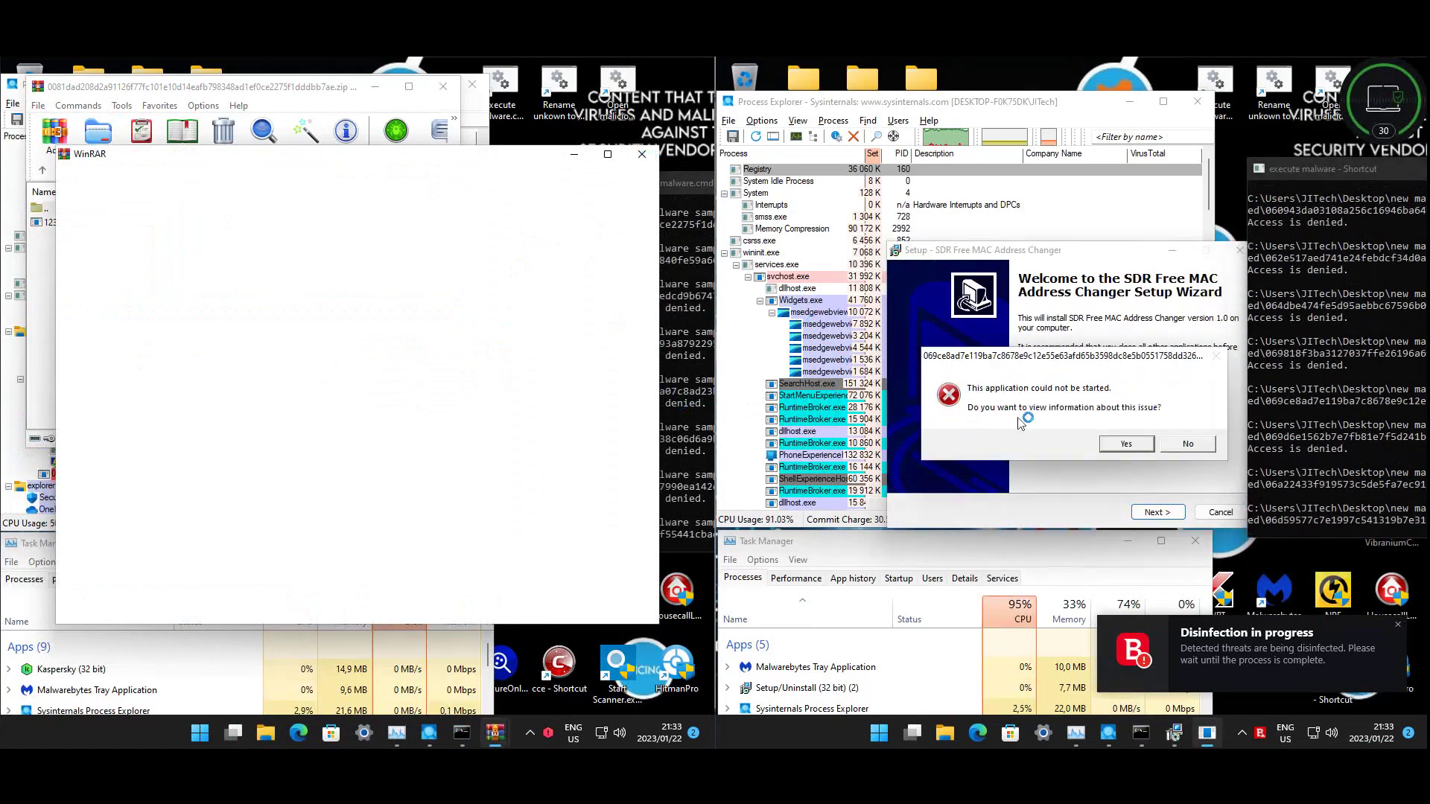
left_click(1186, 444)
left_click(1154, 512)
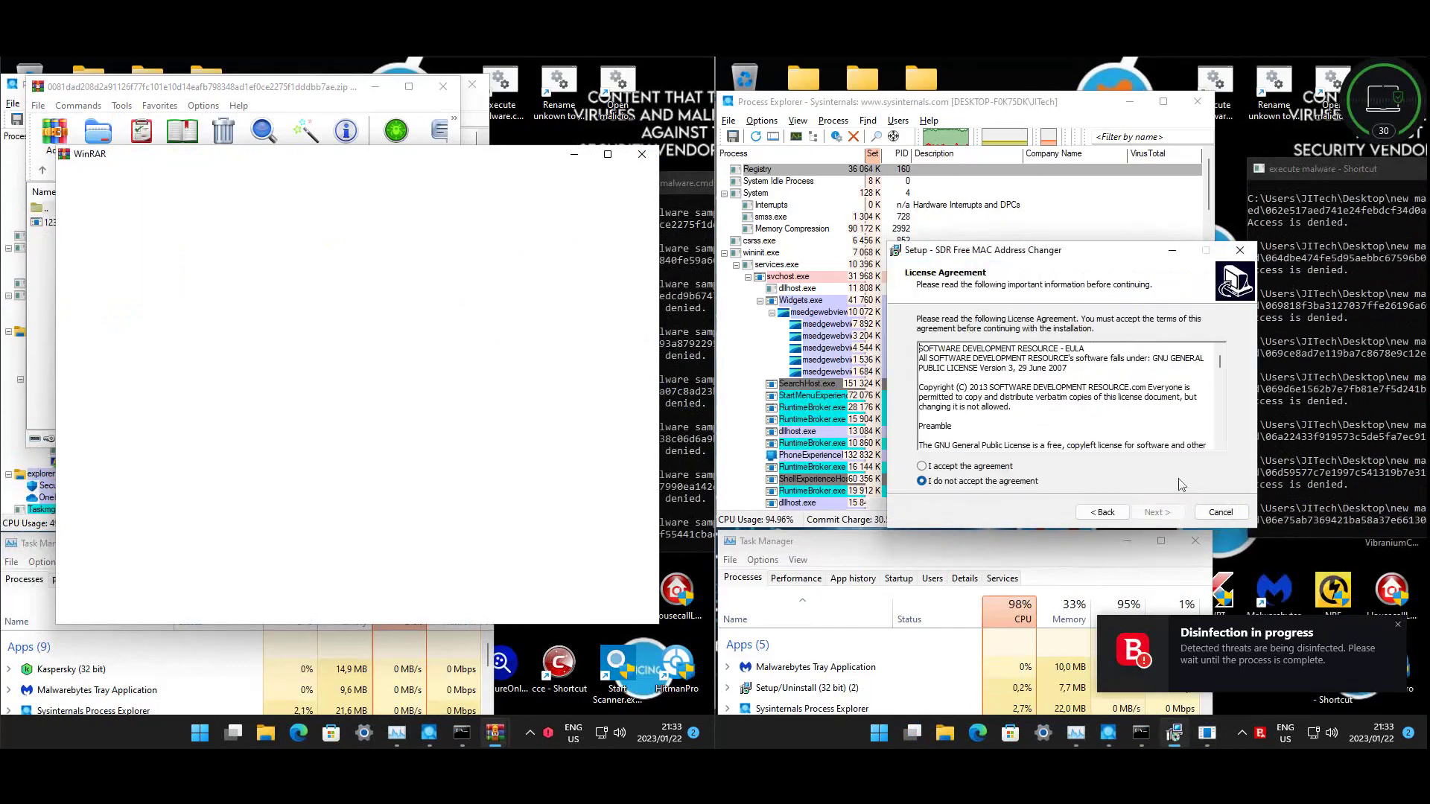
left_click(1017, 467)
left_click(1154, 512)
left_click(1154, 512)
left_click(1156, 514)
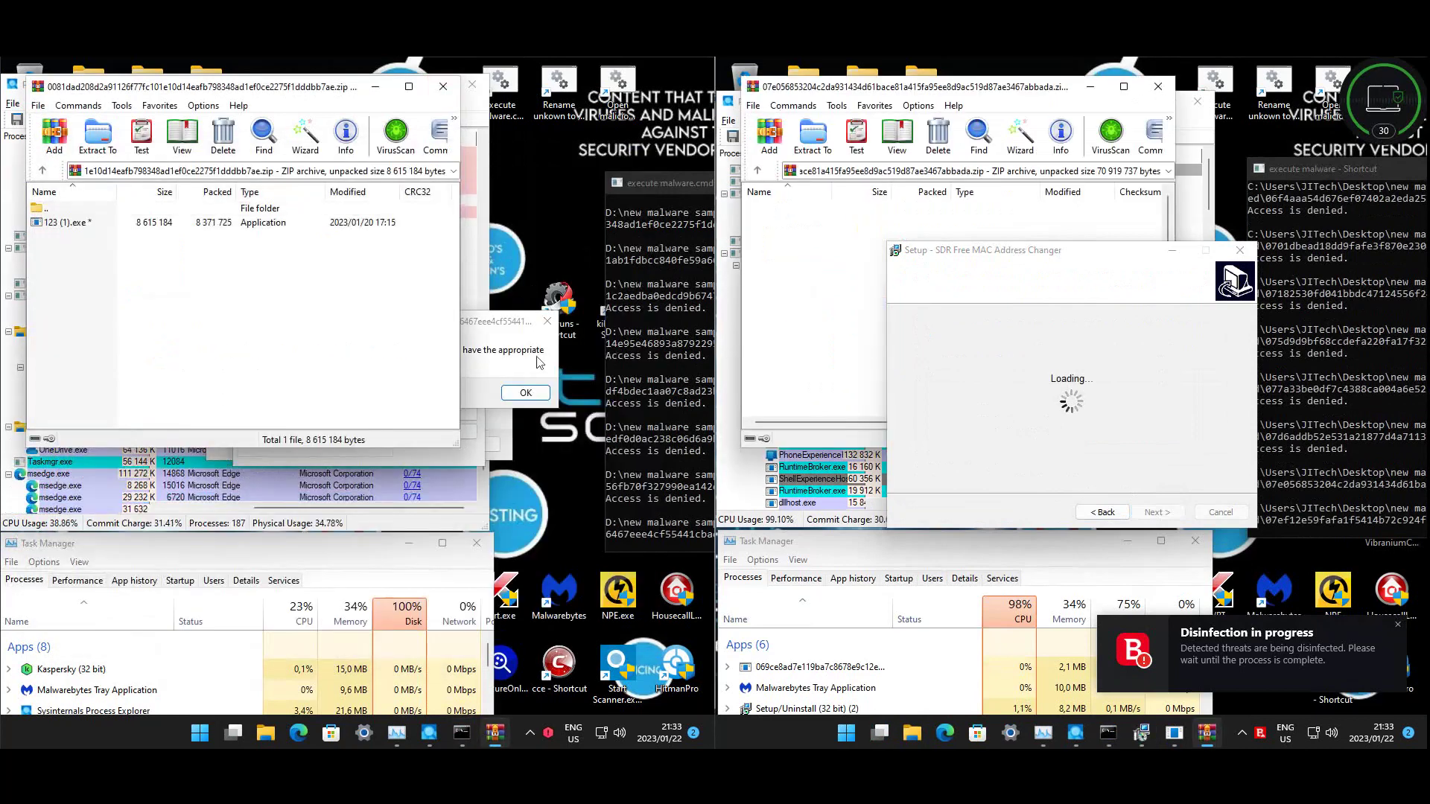
- Try extracting 123 (1).exe with the archive password, then dismiss the incorrect-password error and WinRAR reminder
left_click(526, 394)
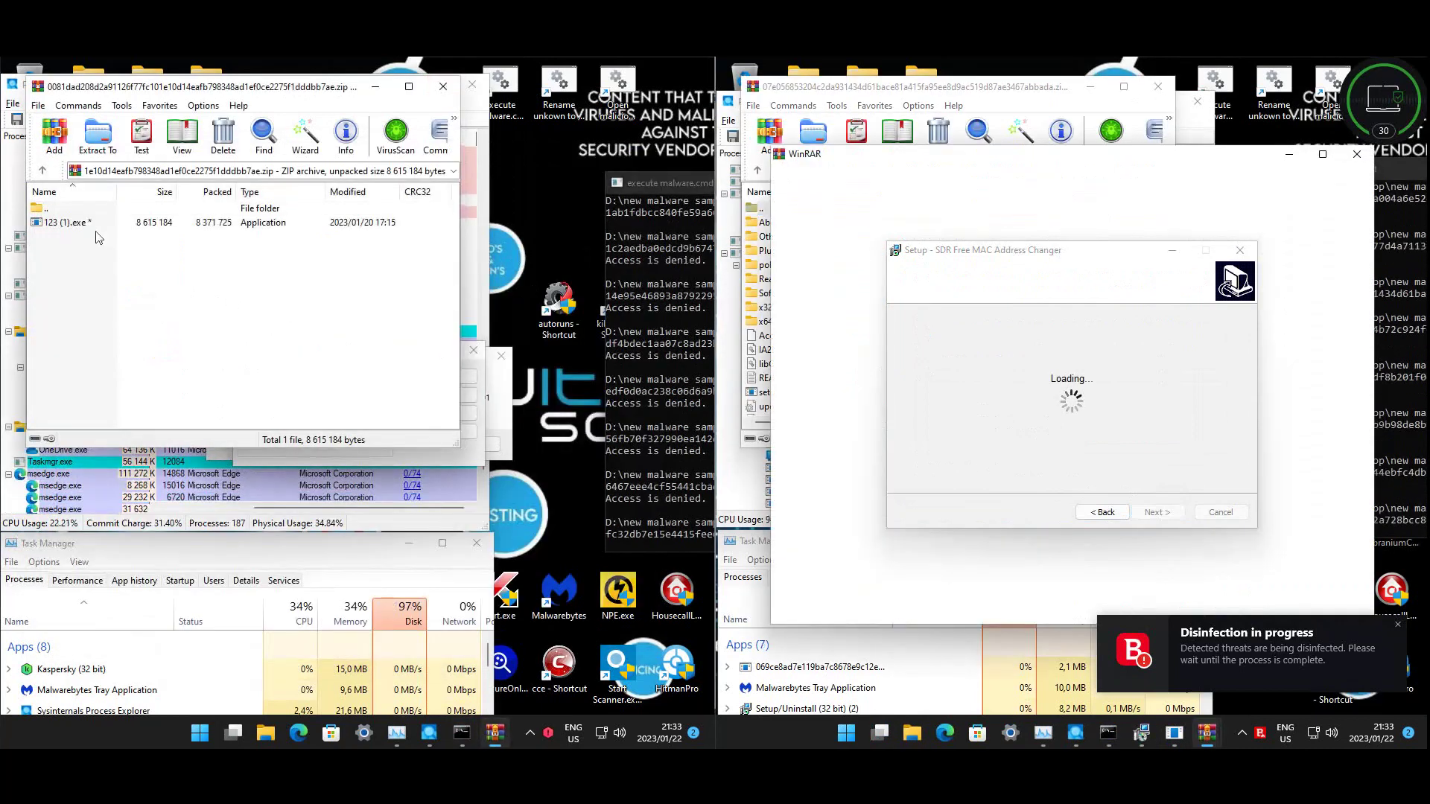
double_click(66, 222)
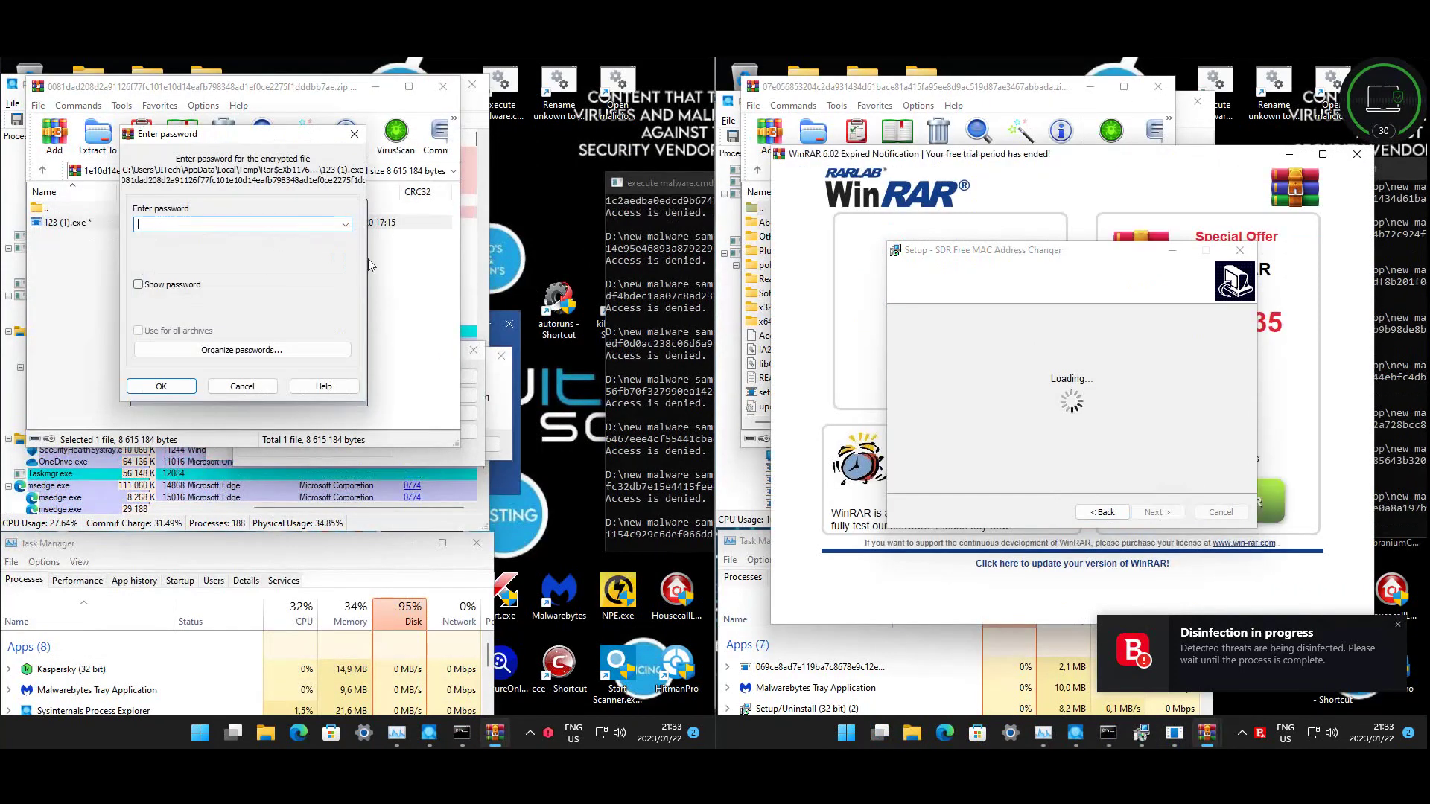
type("infected")
key("Return")
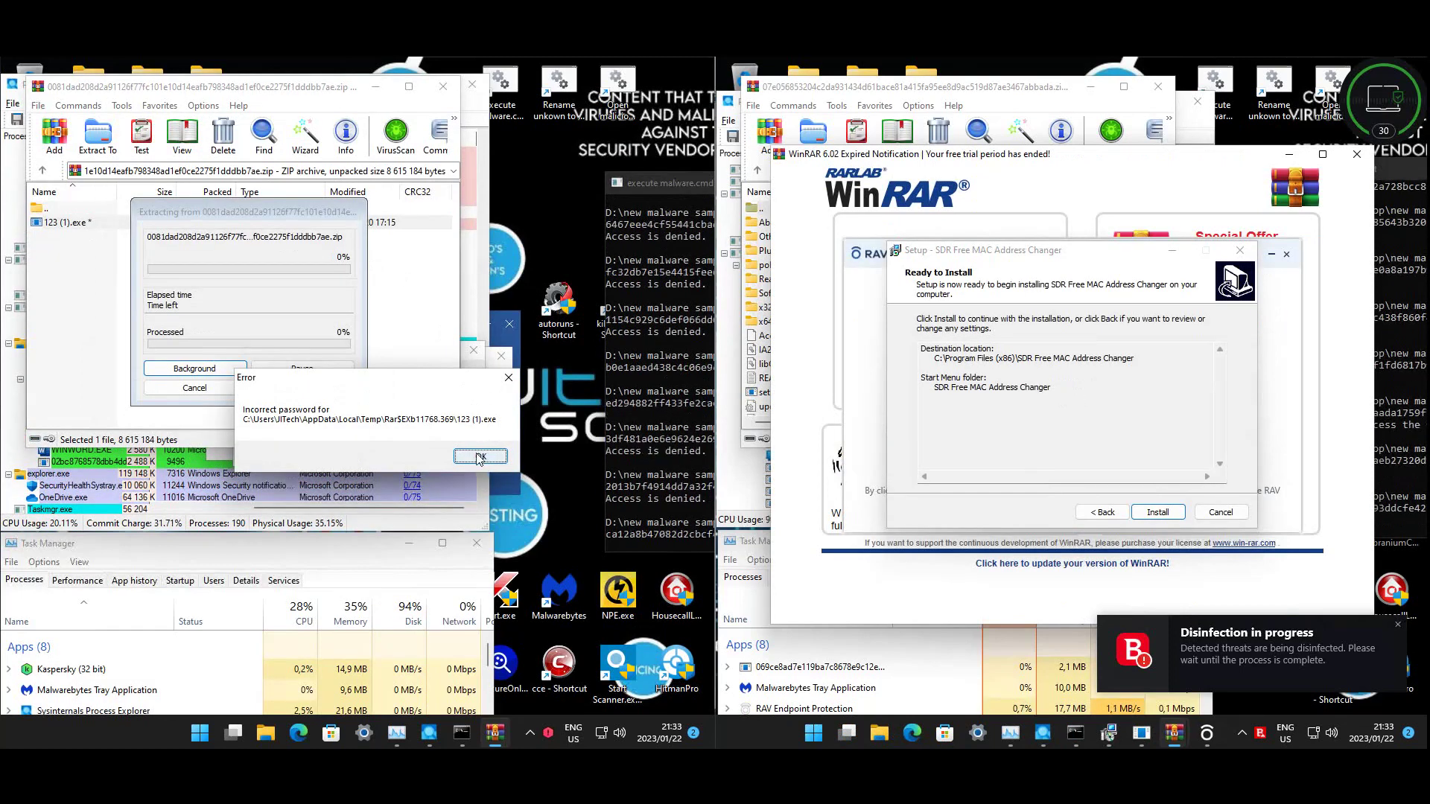
left_click(480, 456)
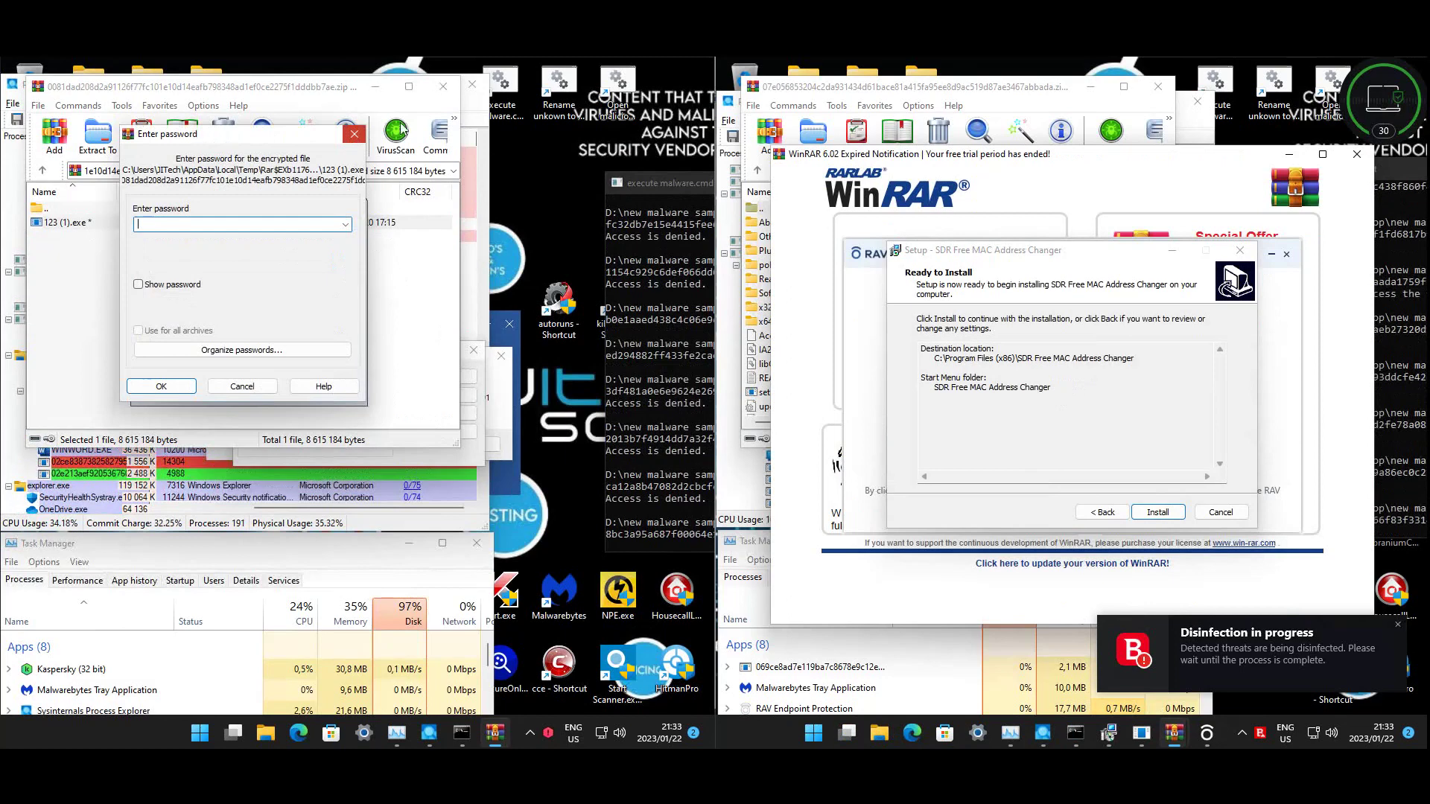
left_click(353, 134)
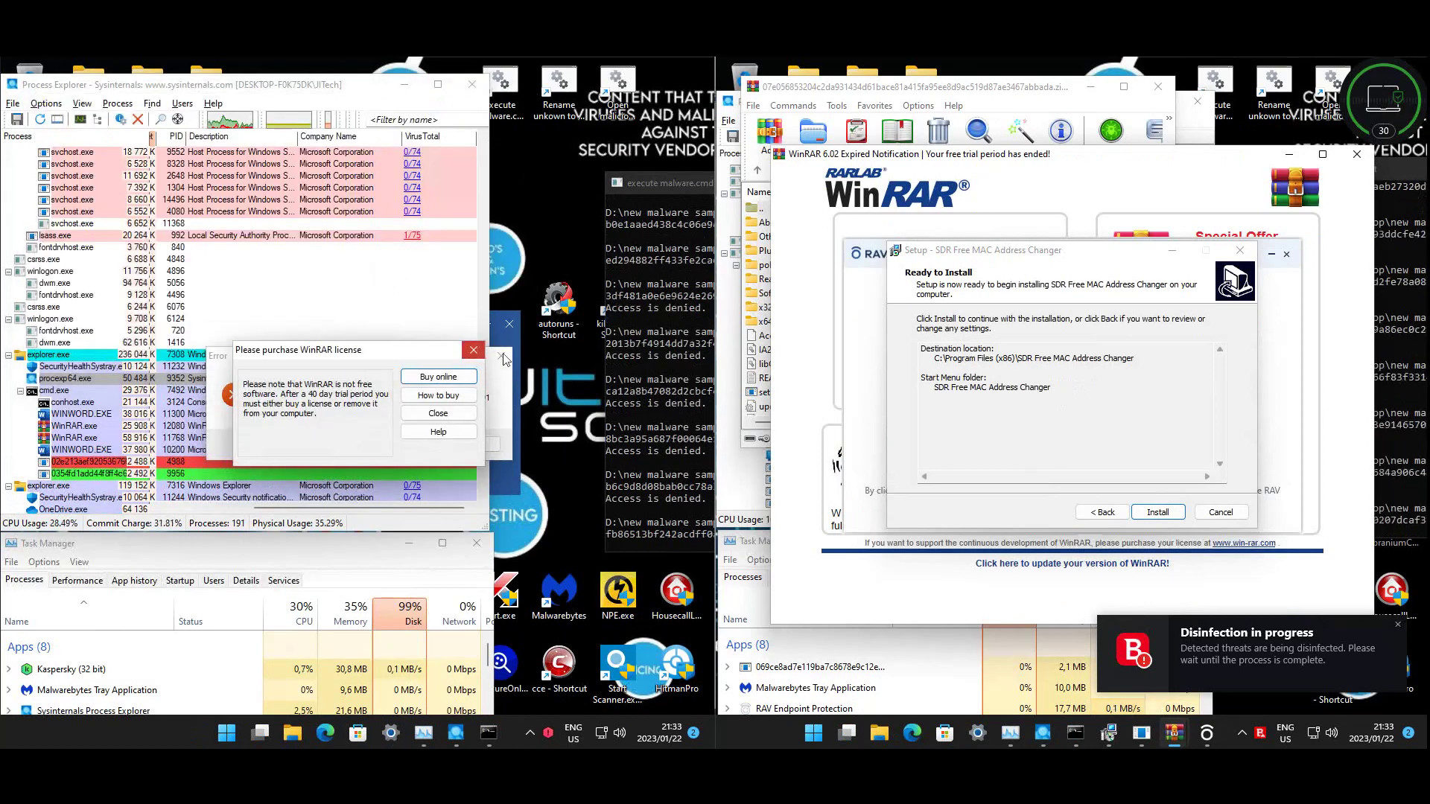
left_click(474, 350)
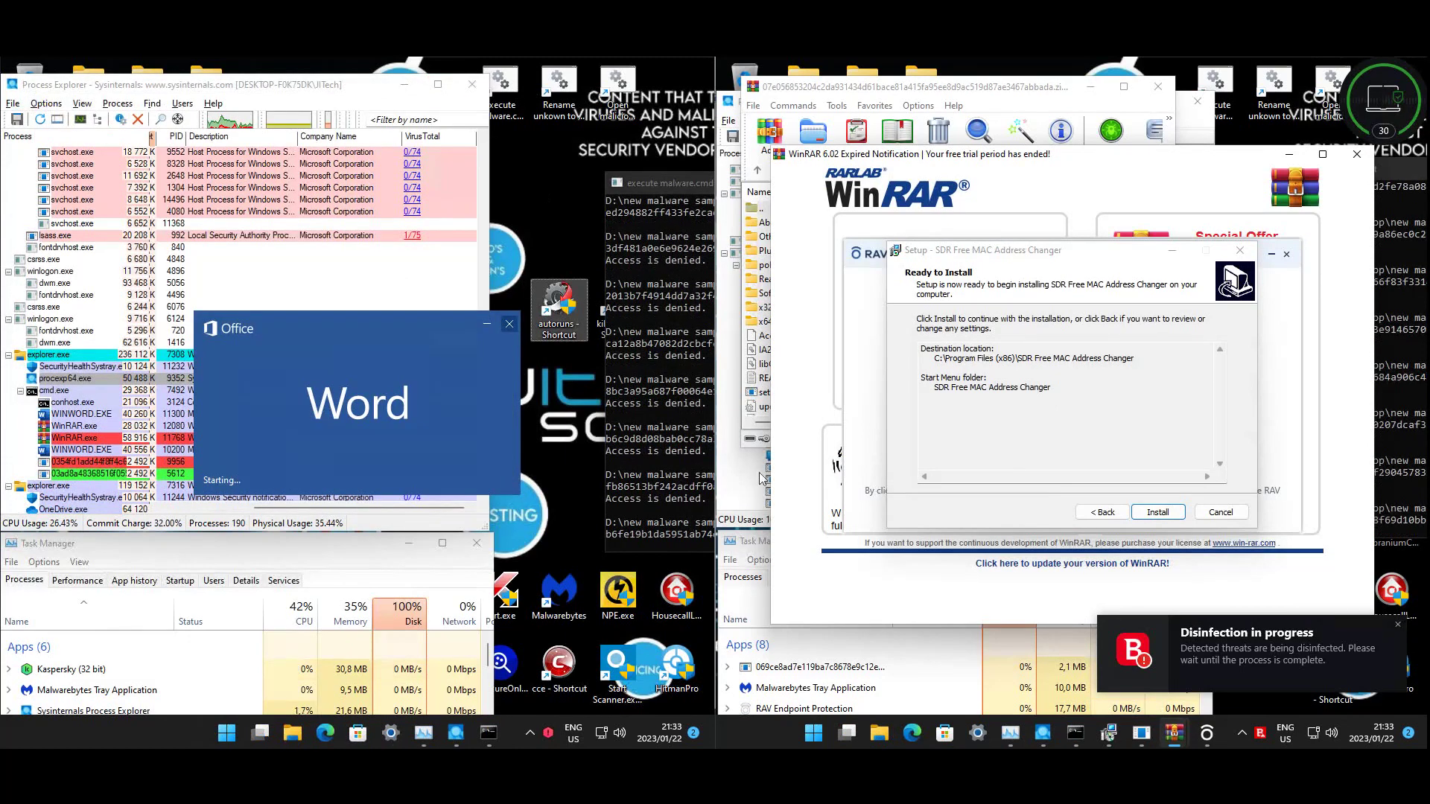
left_click(494, 300)
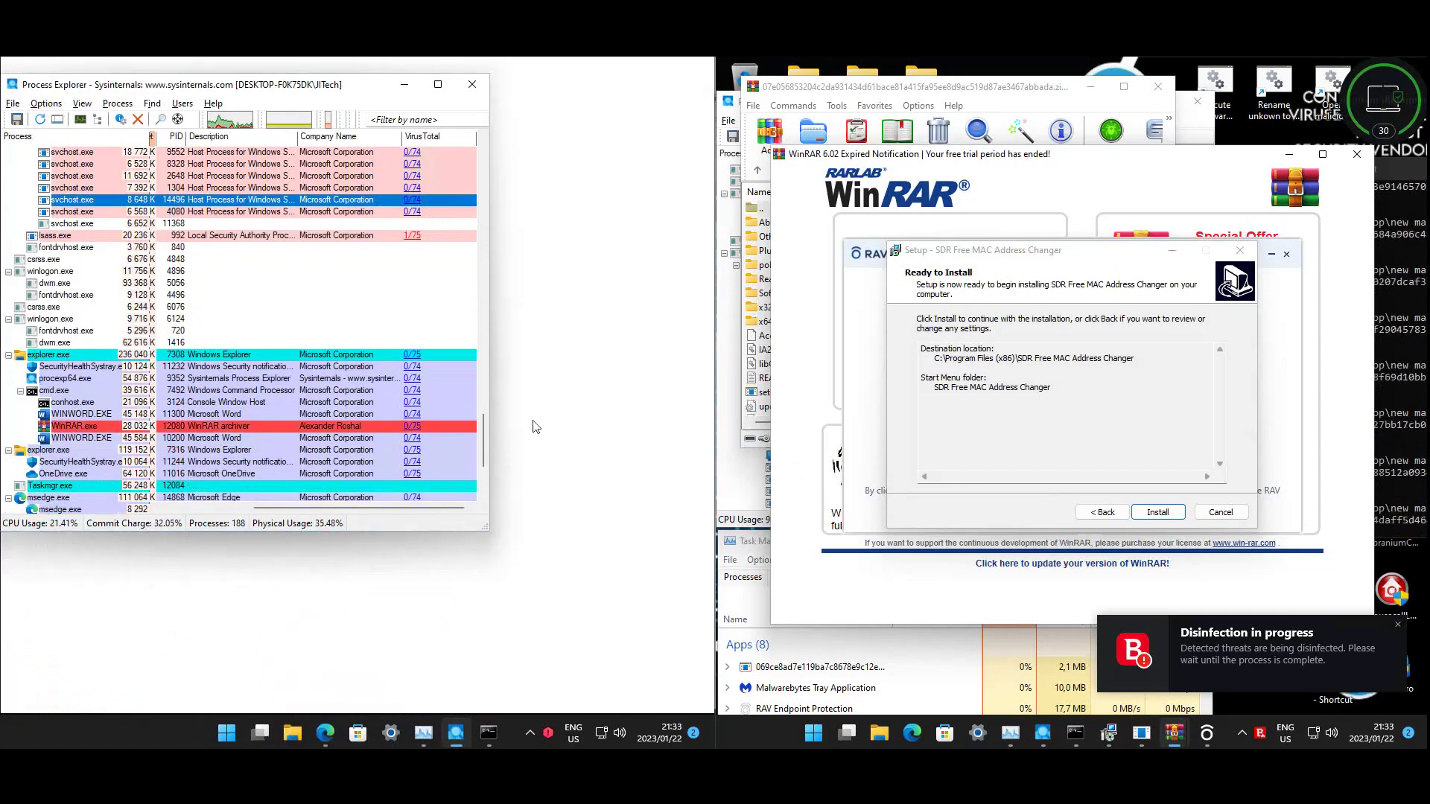
- Bring up the VirusTotal report showing 0/70 detections and dismiss the app-can't-run message
left_click_drag(488, 440, 490, 472)
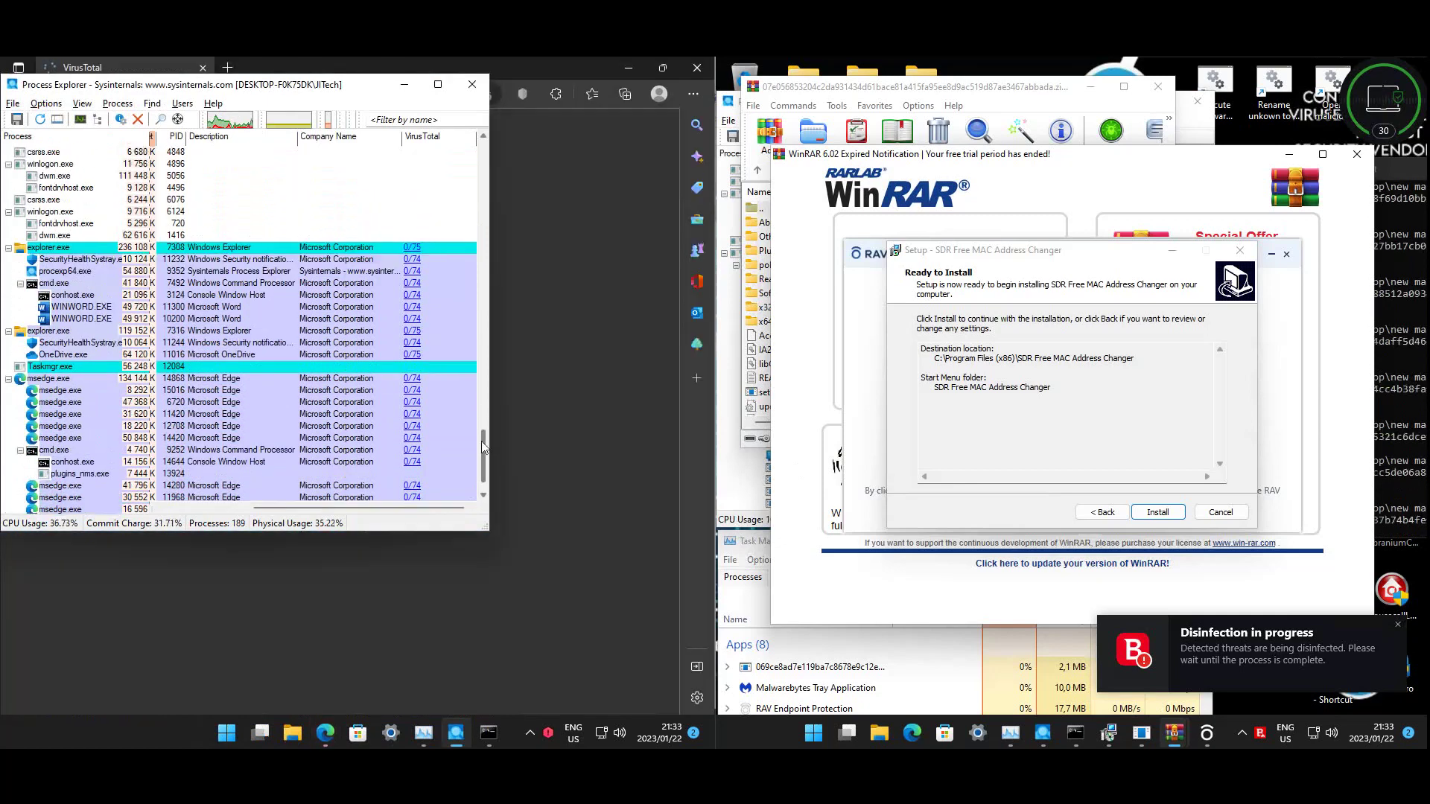
left_click(360, 700)
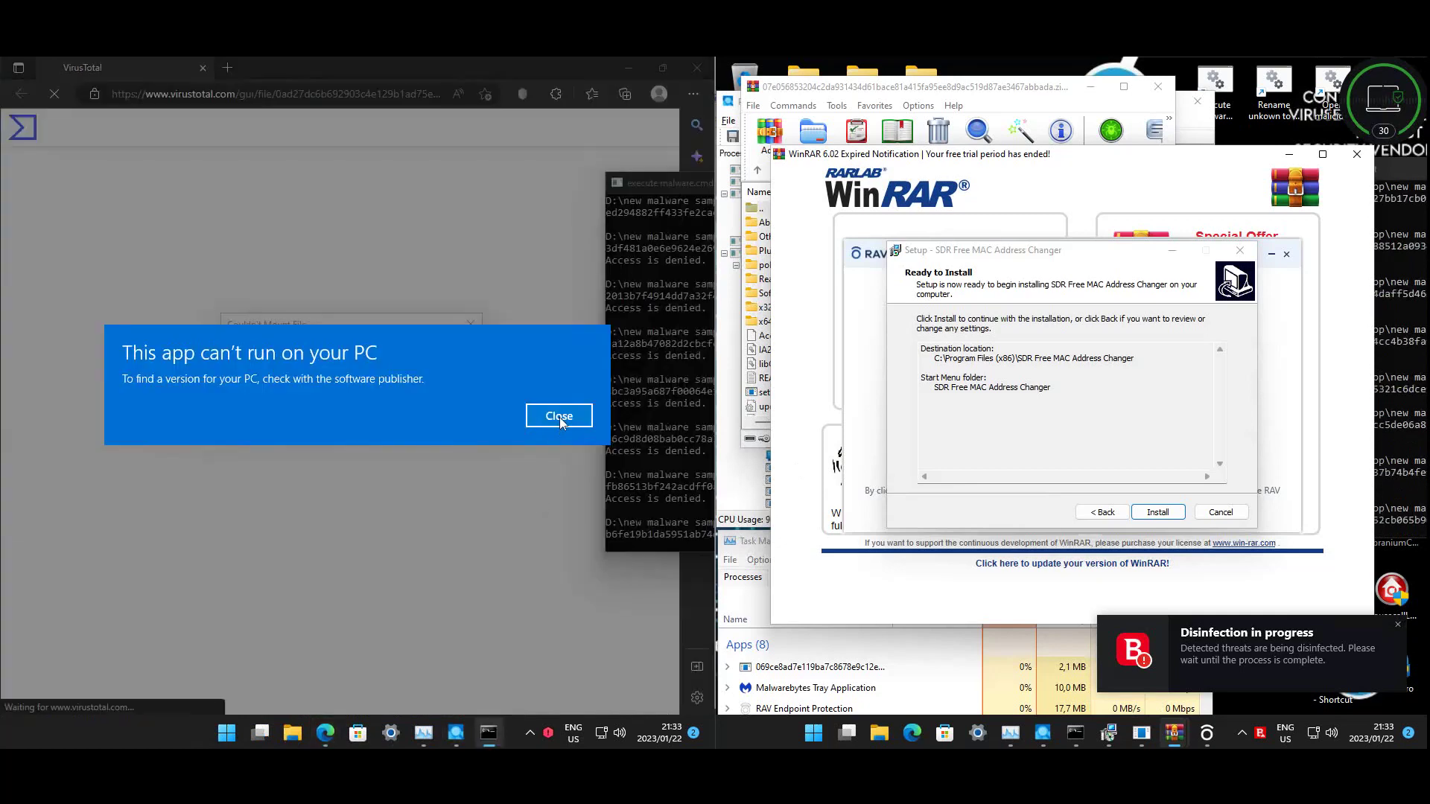
left_click(561, 414)
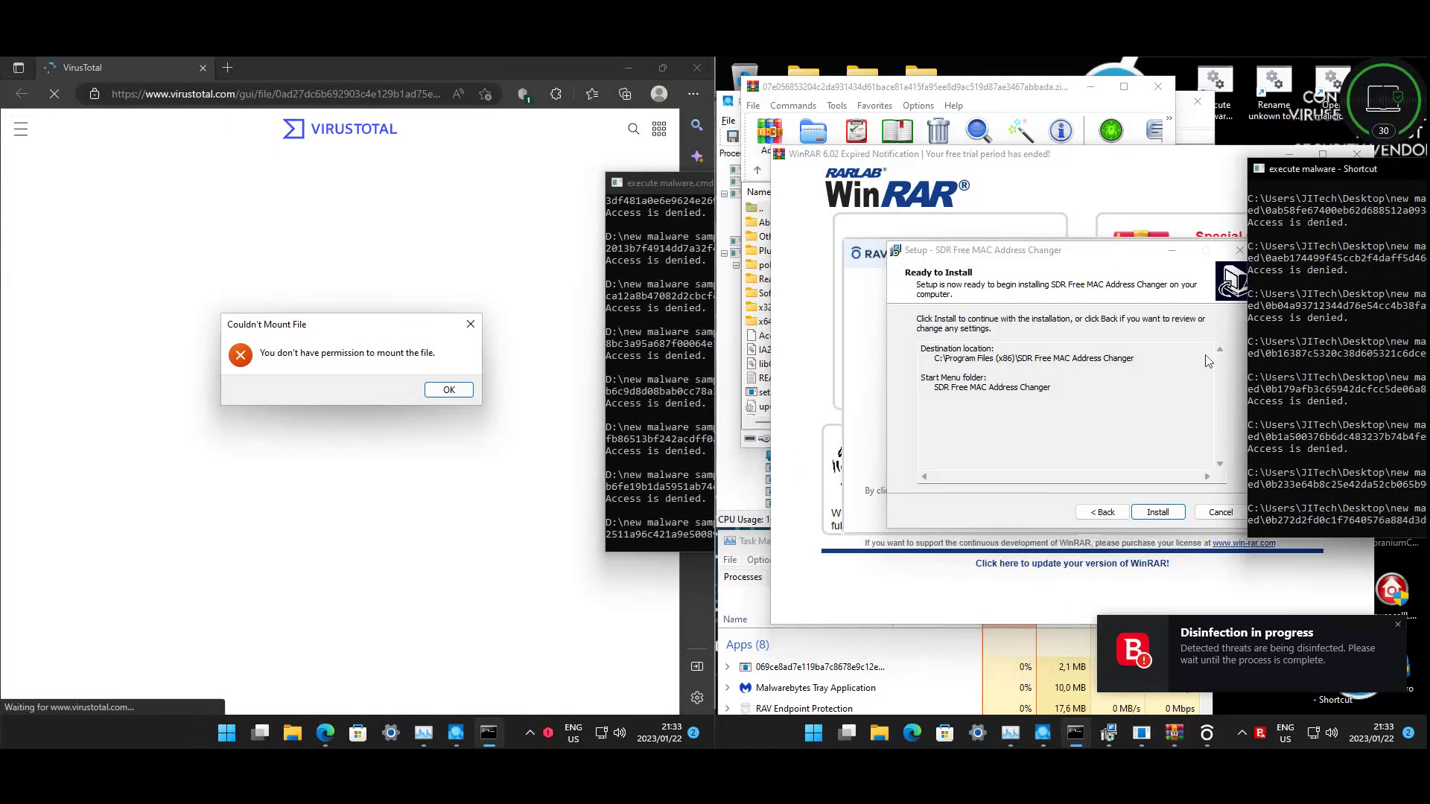
- Install the SDR Free MAC Address Changer with admin approval and finish its setup
left_click(1147, 514)
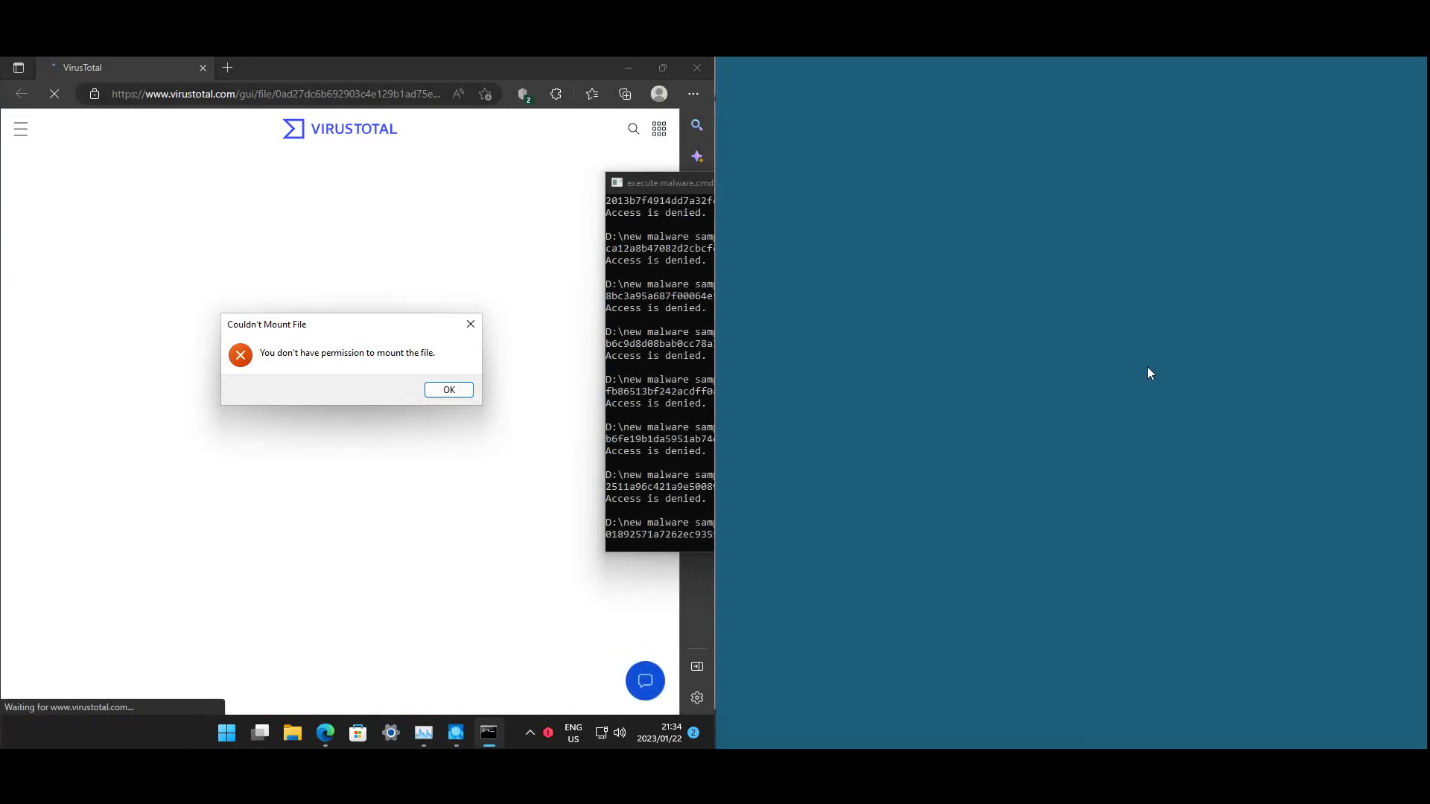
left_click(998, 527)
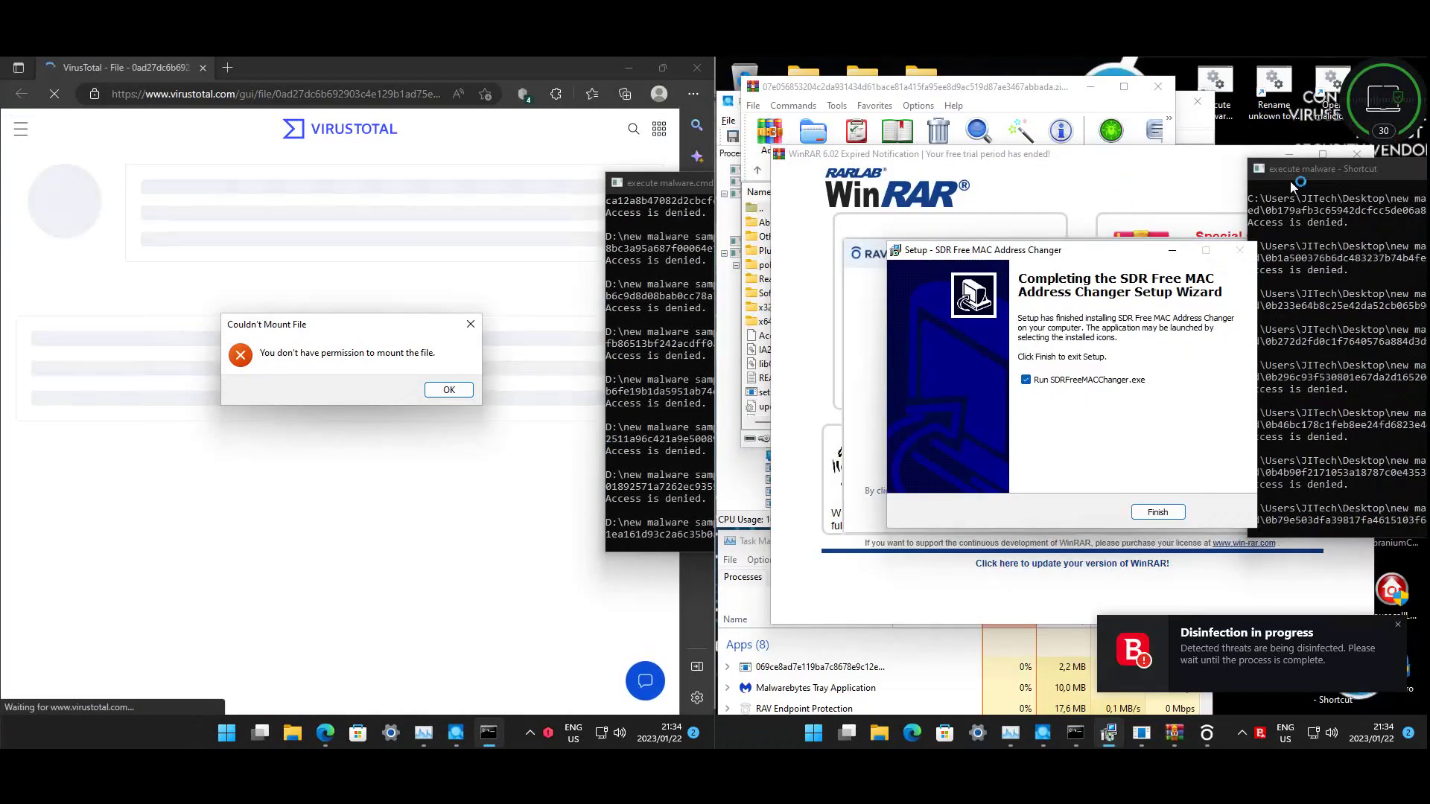
left_click(1357, 154)
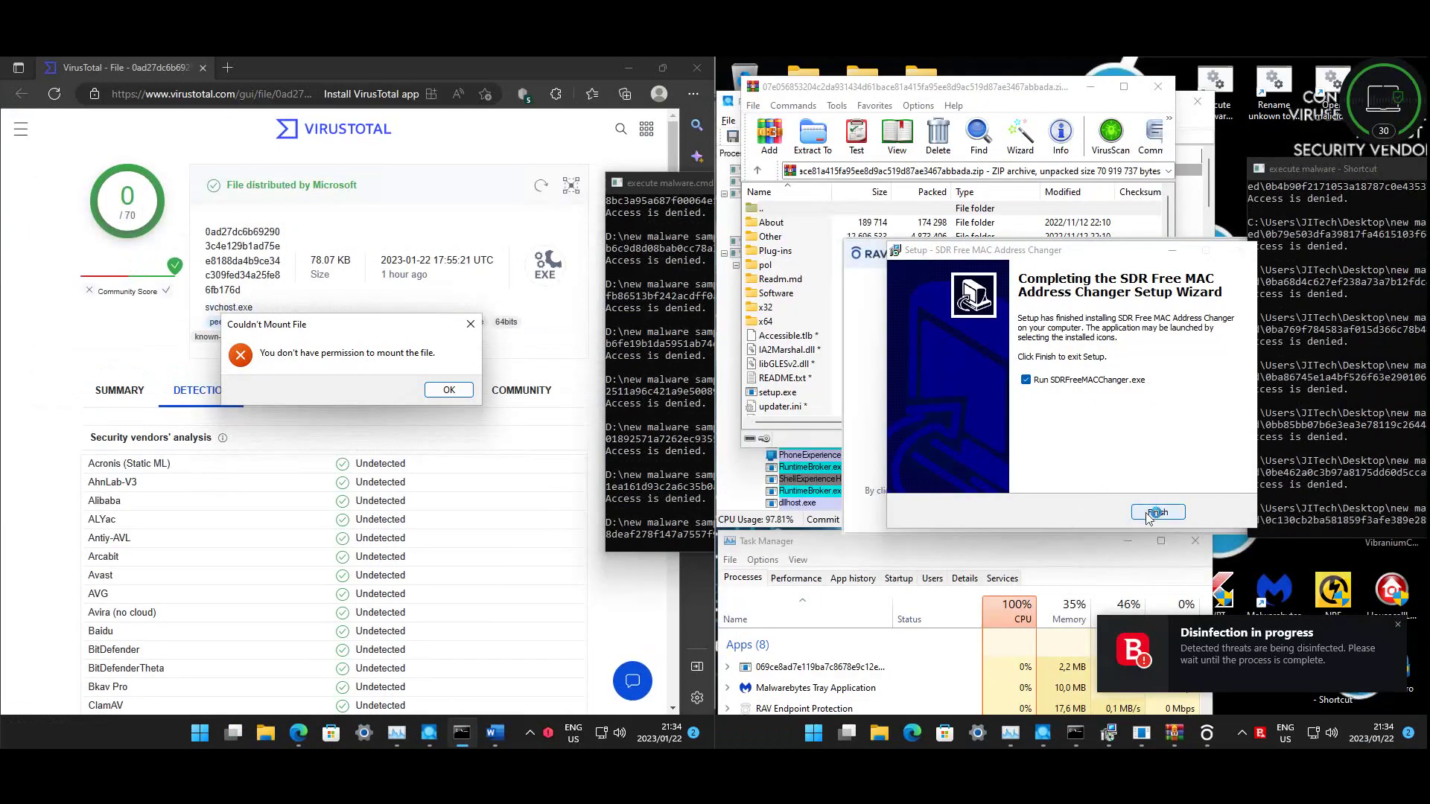
left_click(1072, 419)
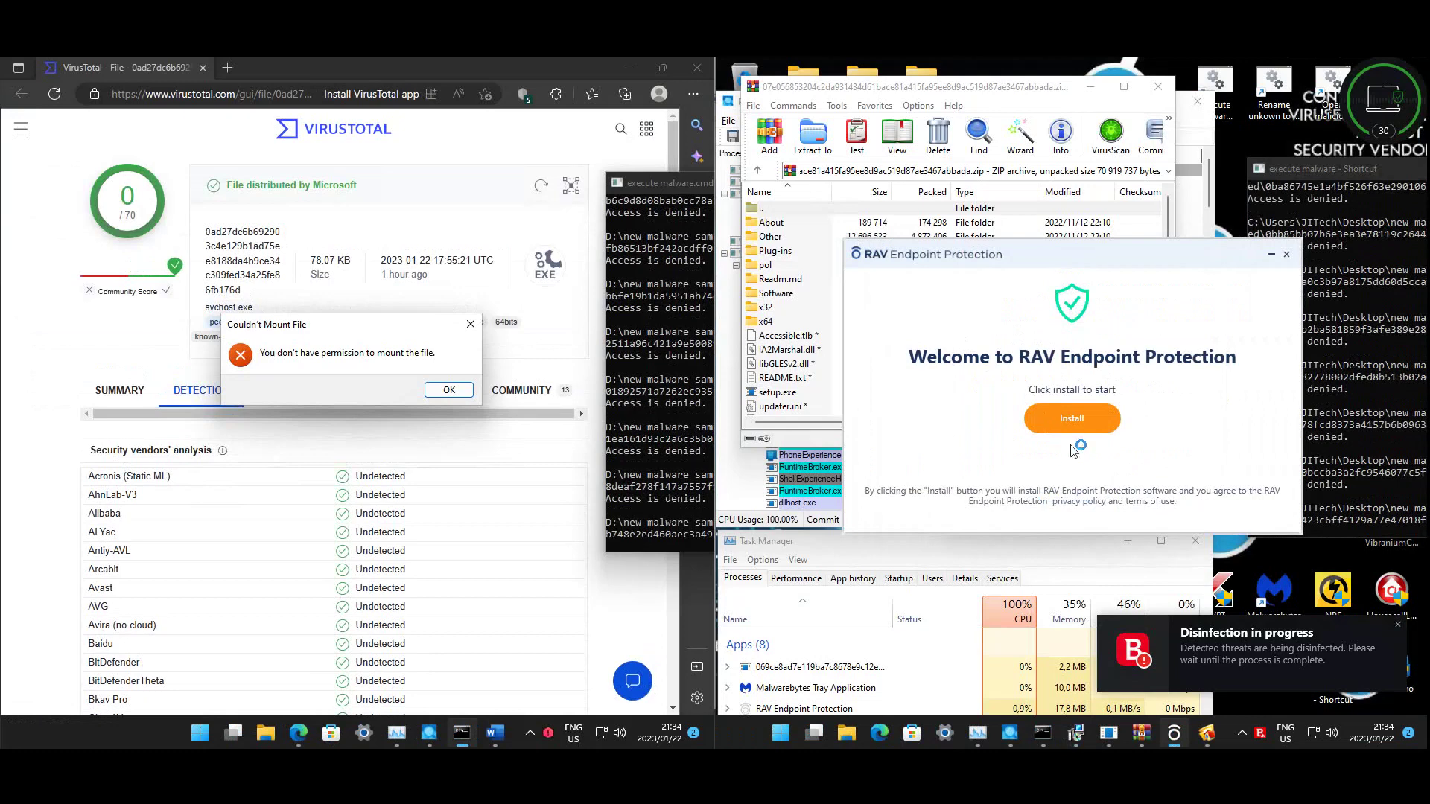
- Start installing RAV Endpoint Protection, ignoring the file that failed to install
left_click(1072, 419)
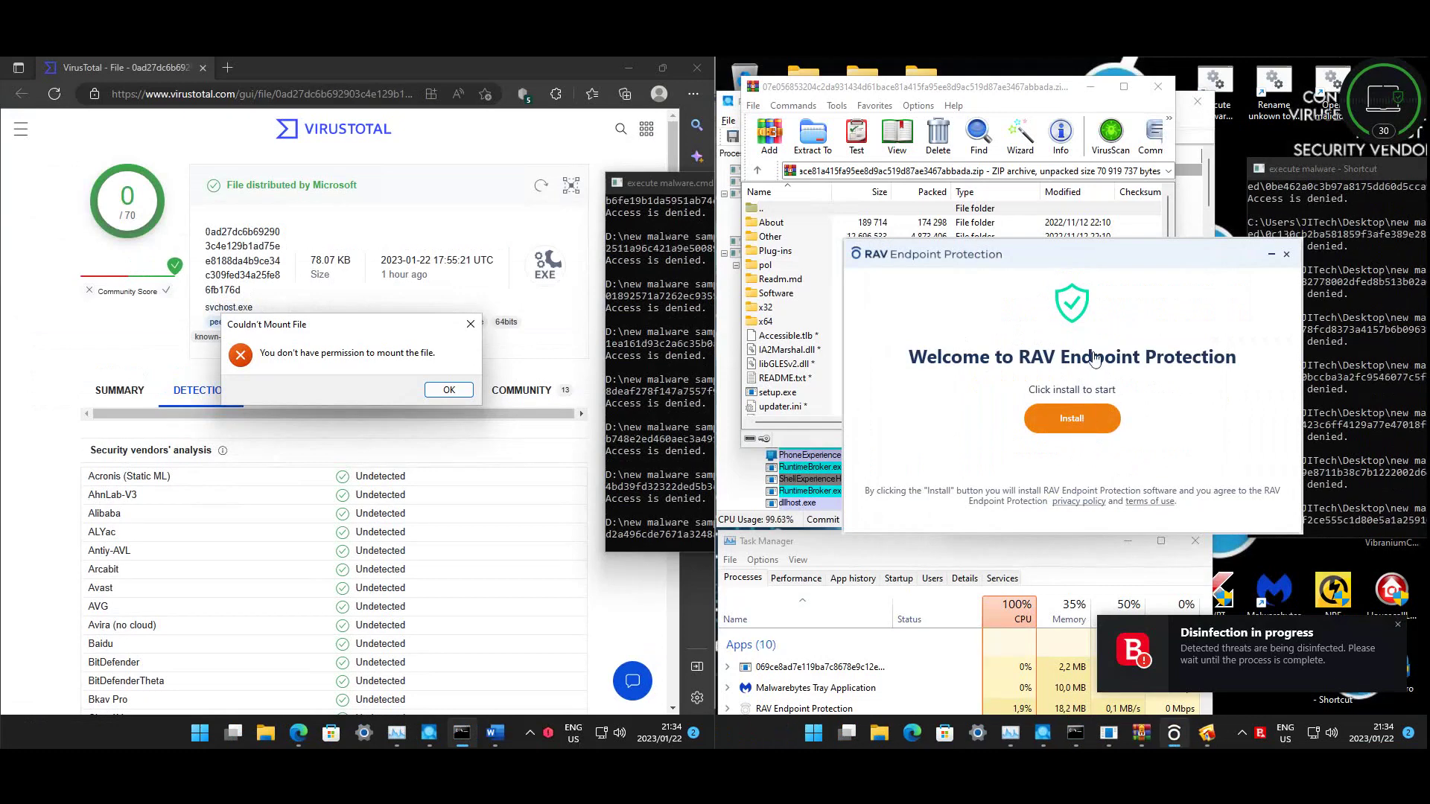
left_click(1143, 510)
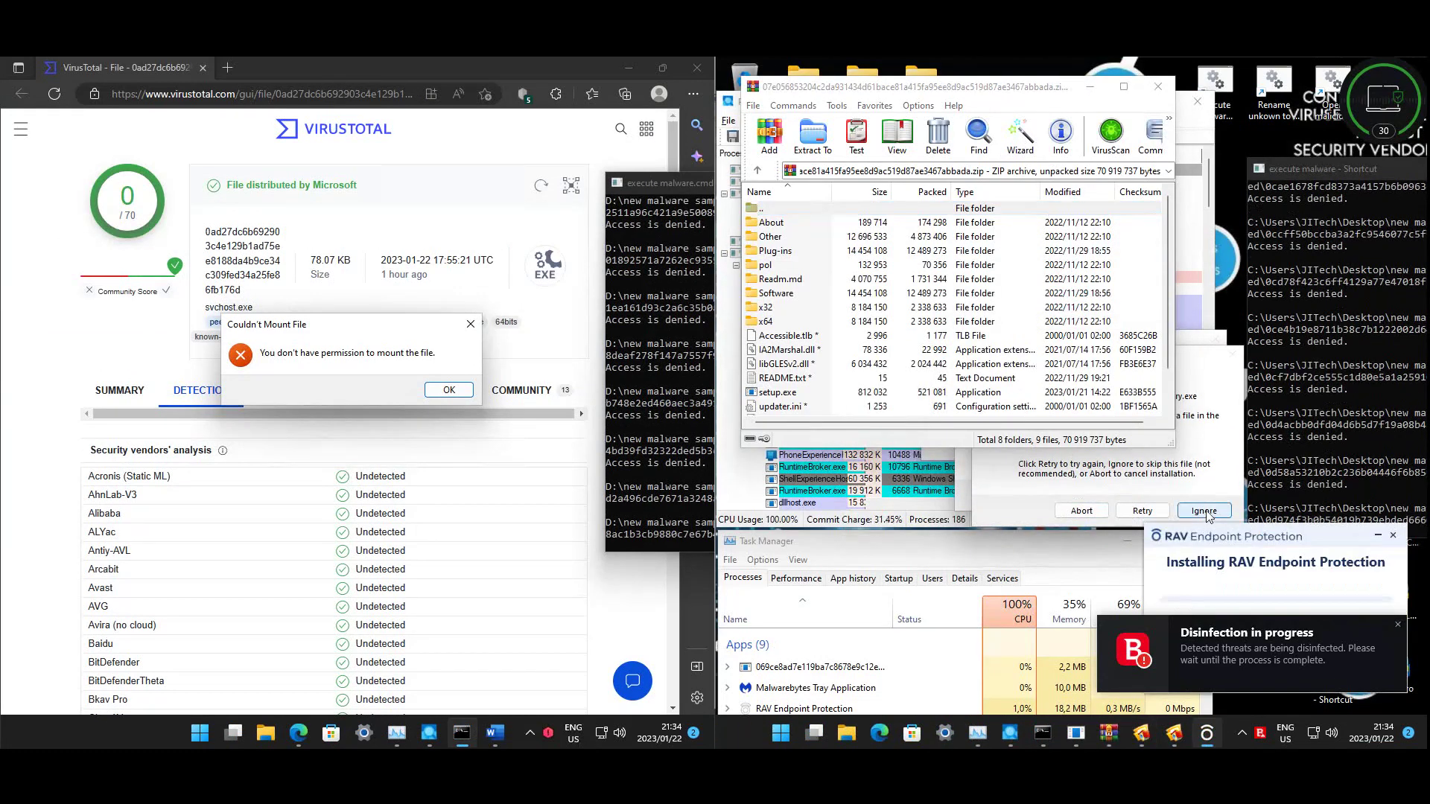
left_click(1204, 511)
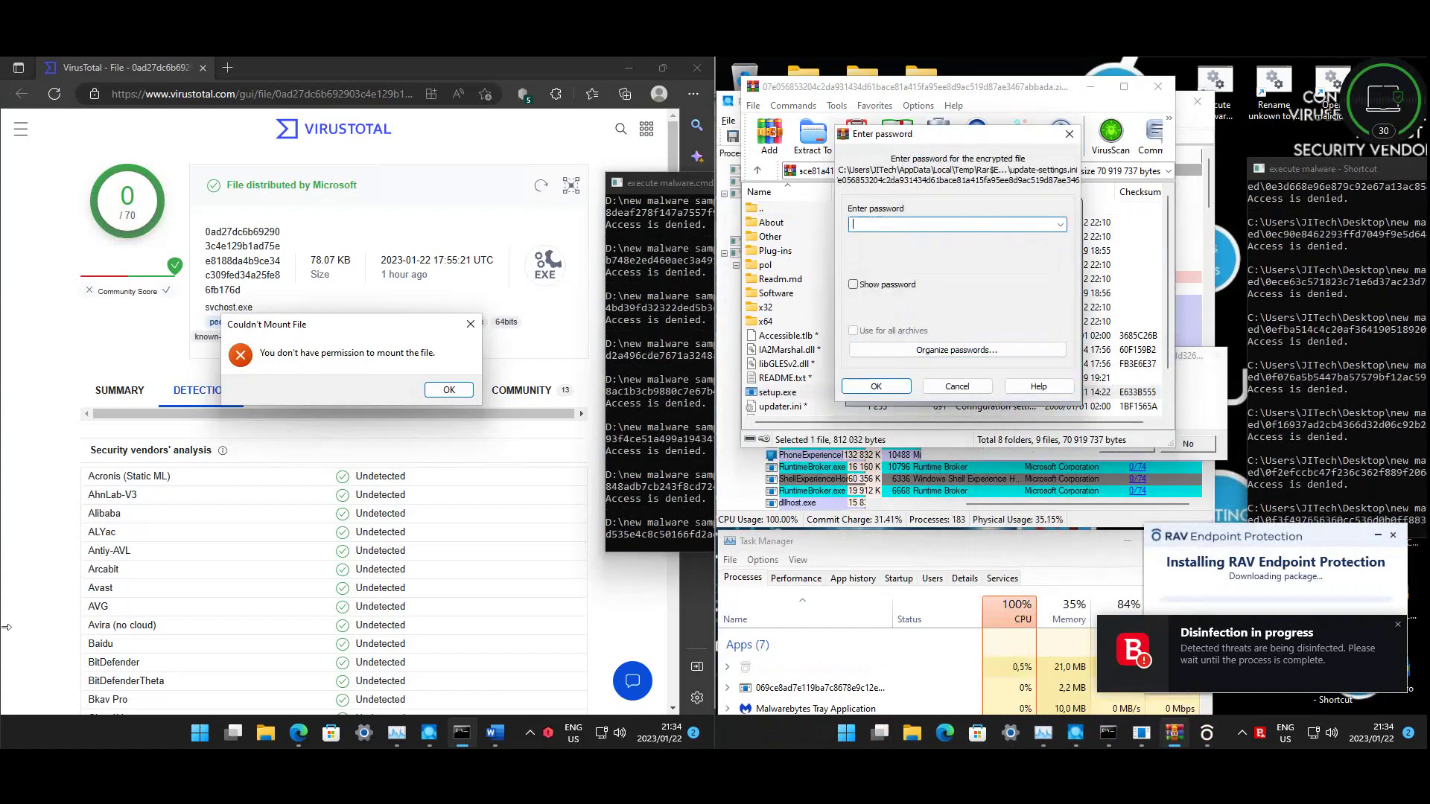
type("i")
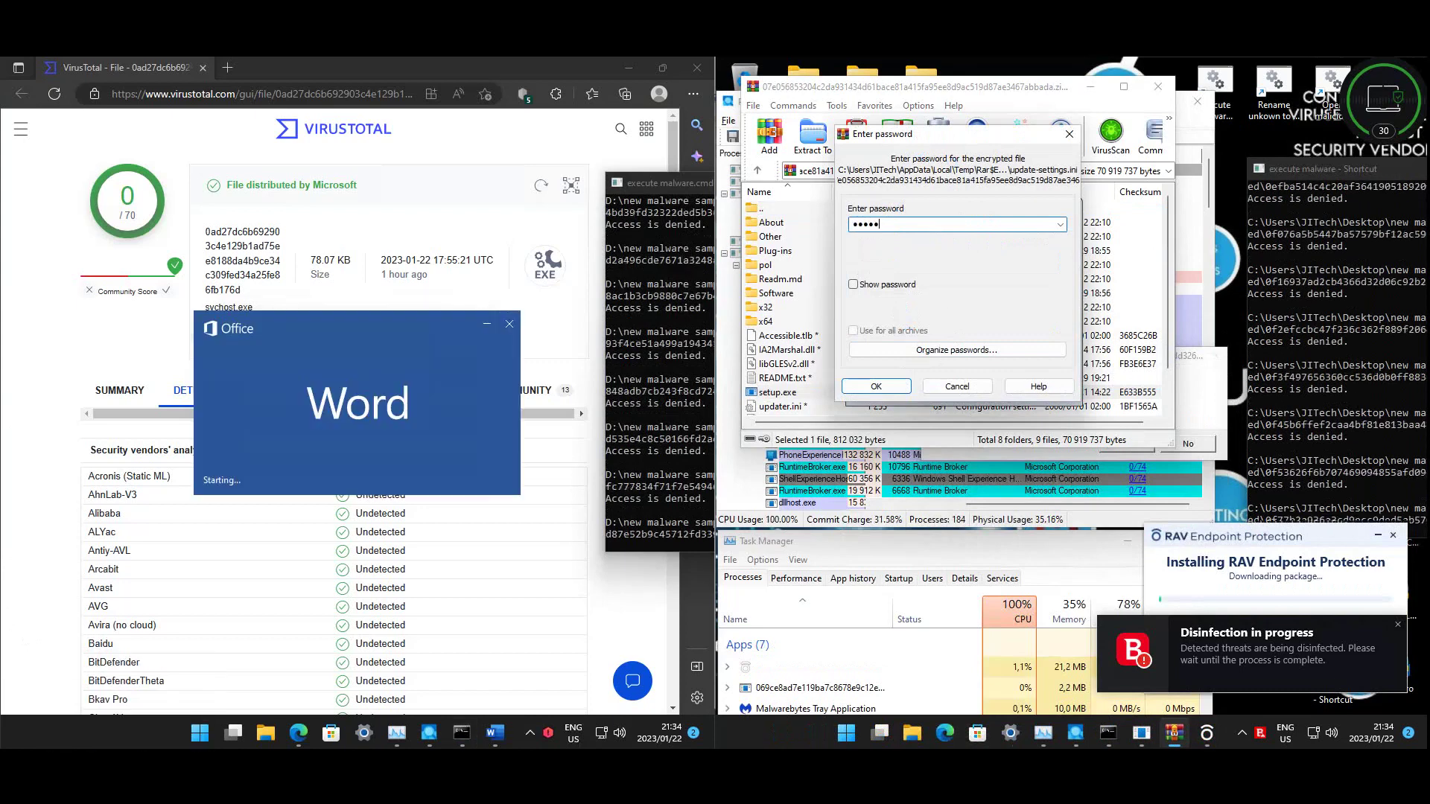
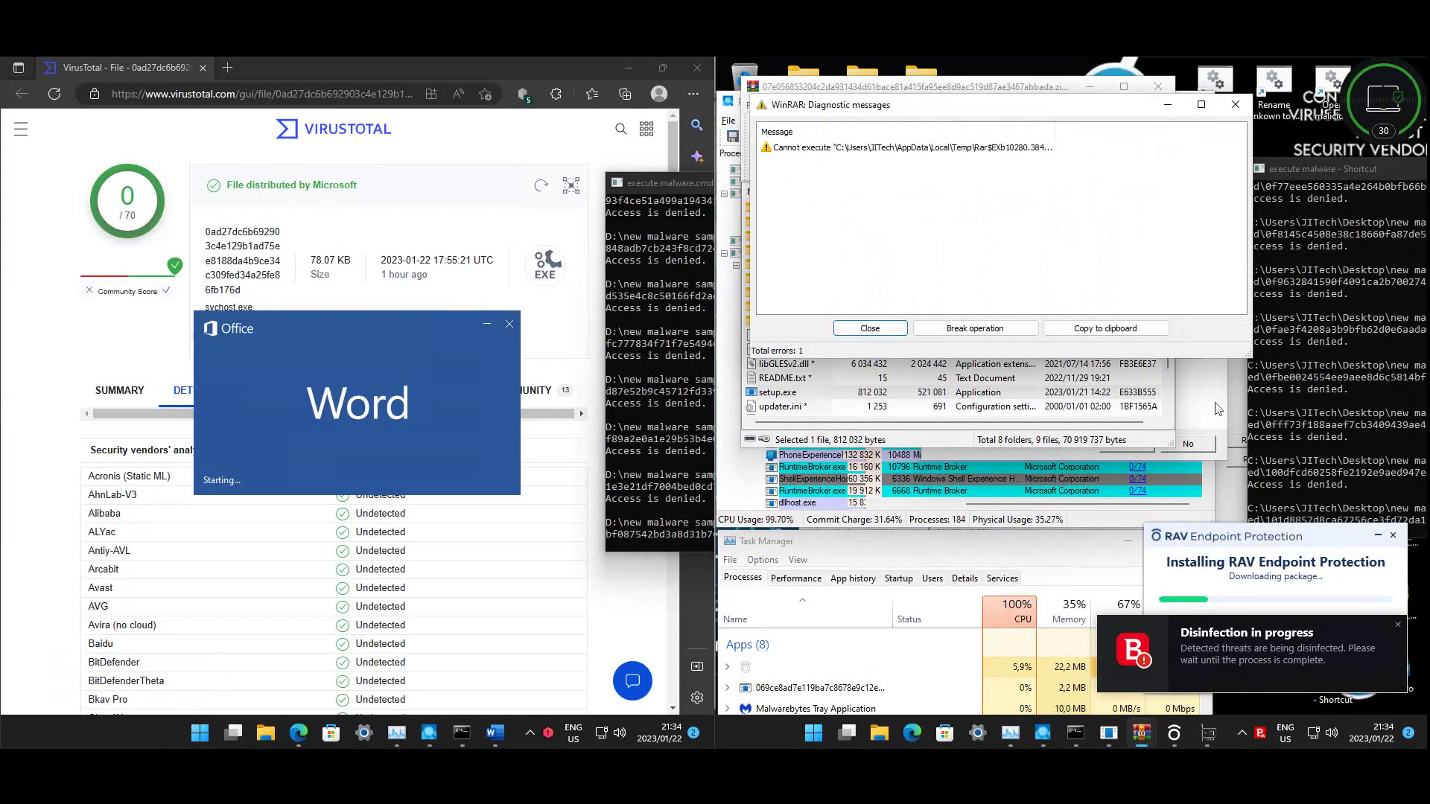
- Close WinRAR and its 'Cannot execute' diagnostic messages window
left_click(1147, 432)
left_click(1158, 86)
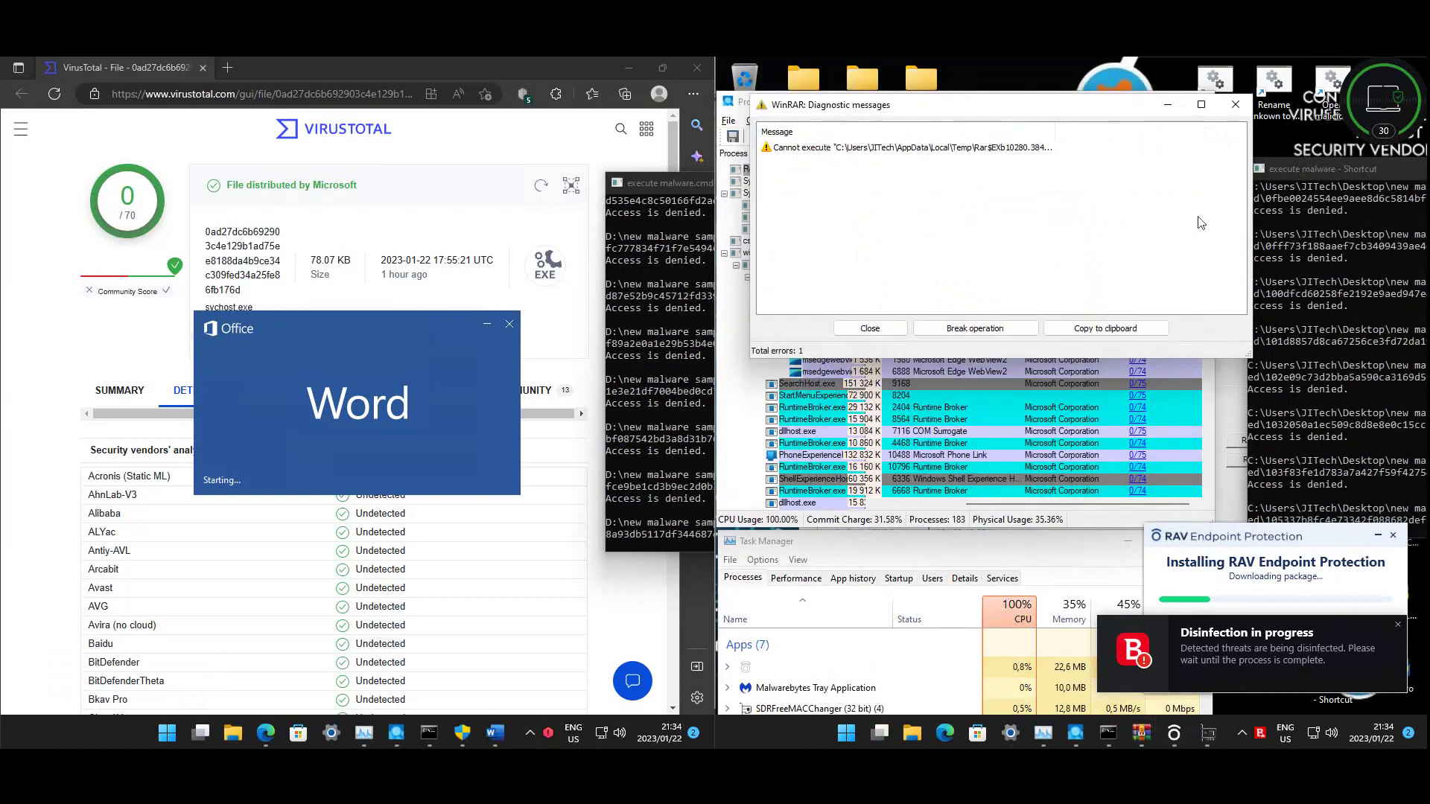
left_click(1235, 104)
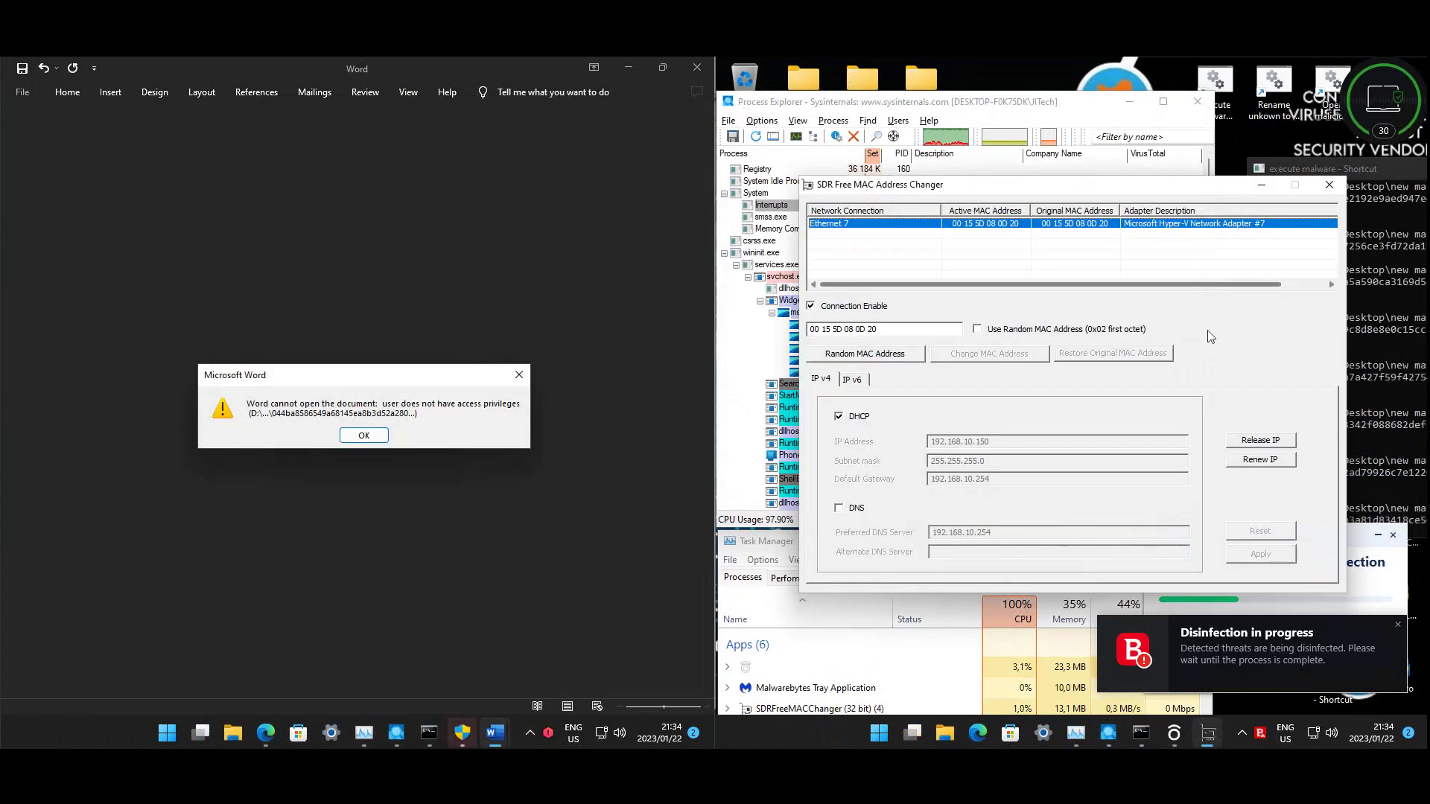
- Close SDR MAC Address Changer, answer the elevation prompt, and scroll the process list
left_click(1329, 187)
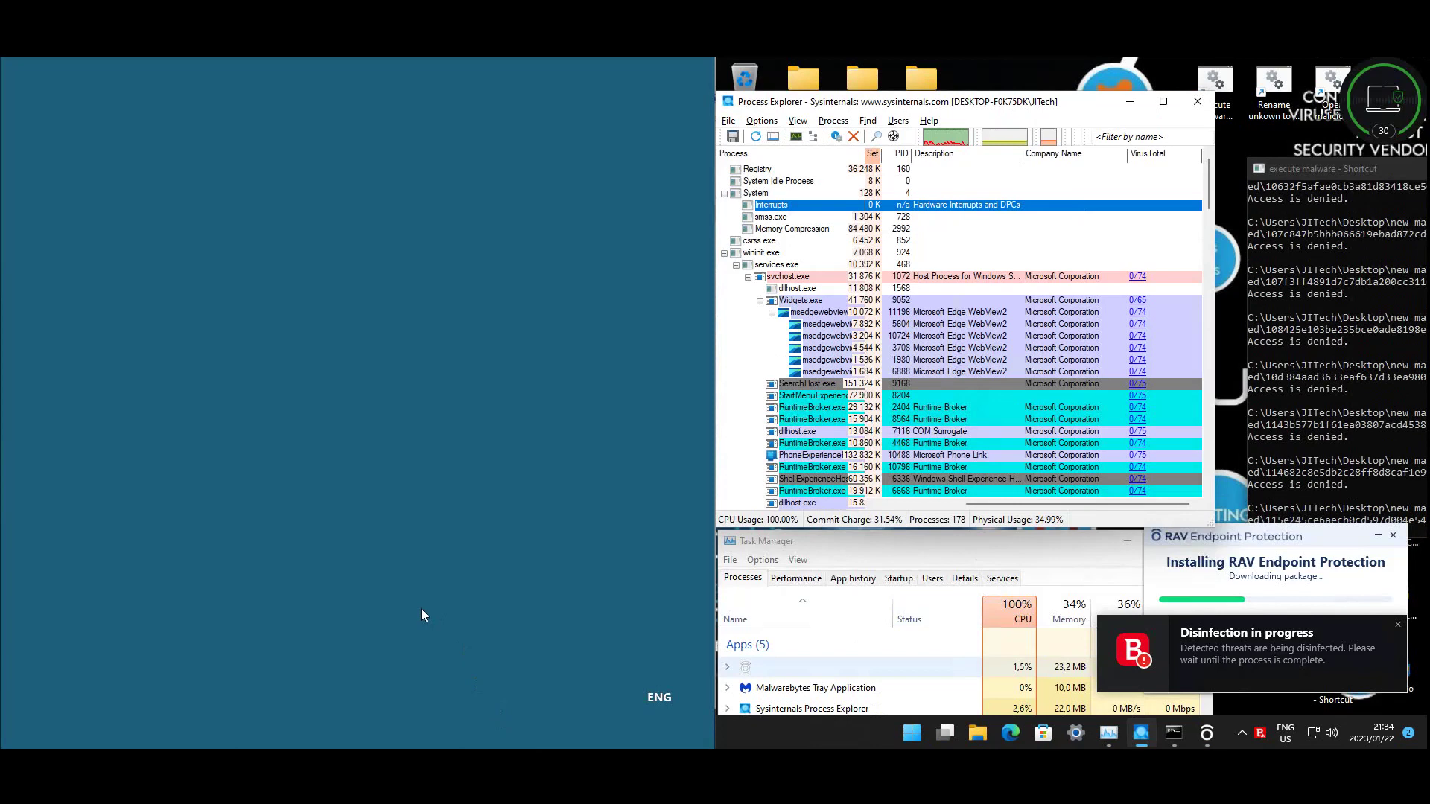
left_click(355, 521)
left_click_drag(1212, 192, 1210, 481)
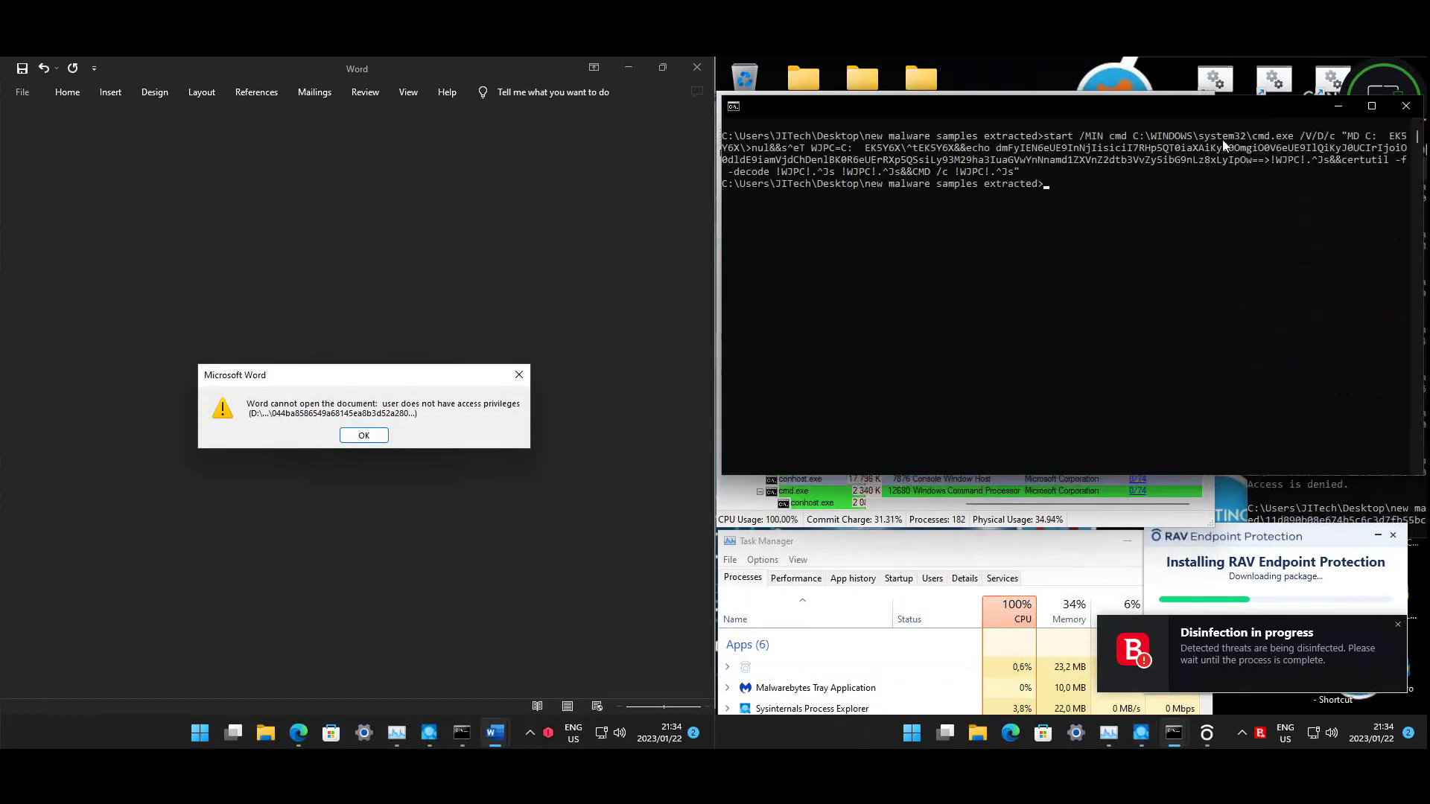
- Close the console and dismiss Word's document error, the app-can't-run error and Couldn't Mount File
left_click(1406, 105)
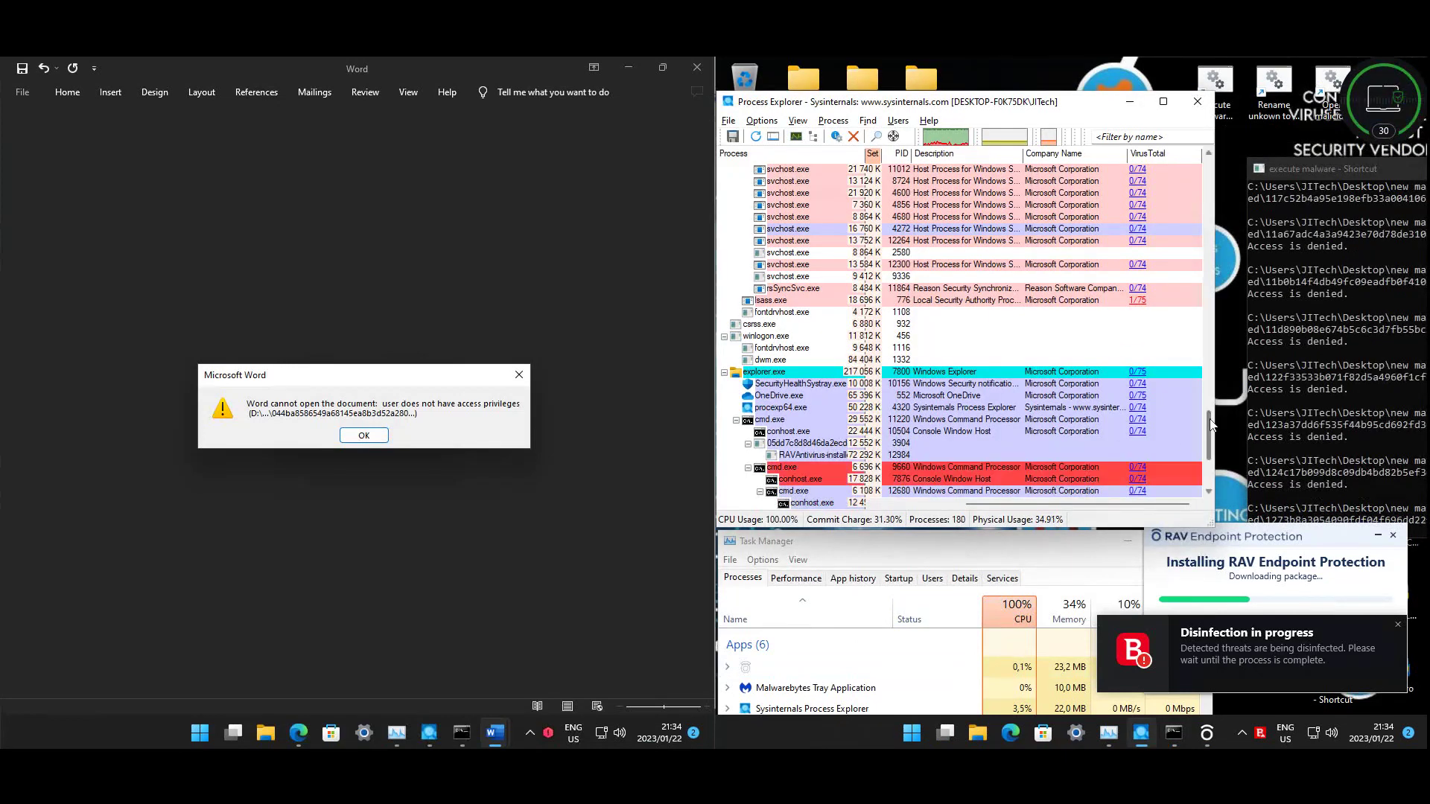
left_click_drag(1213, 433, 1212, 469)
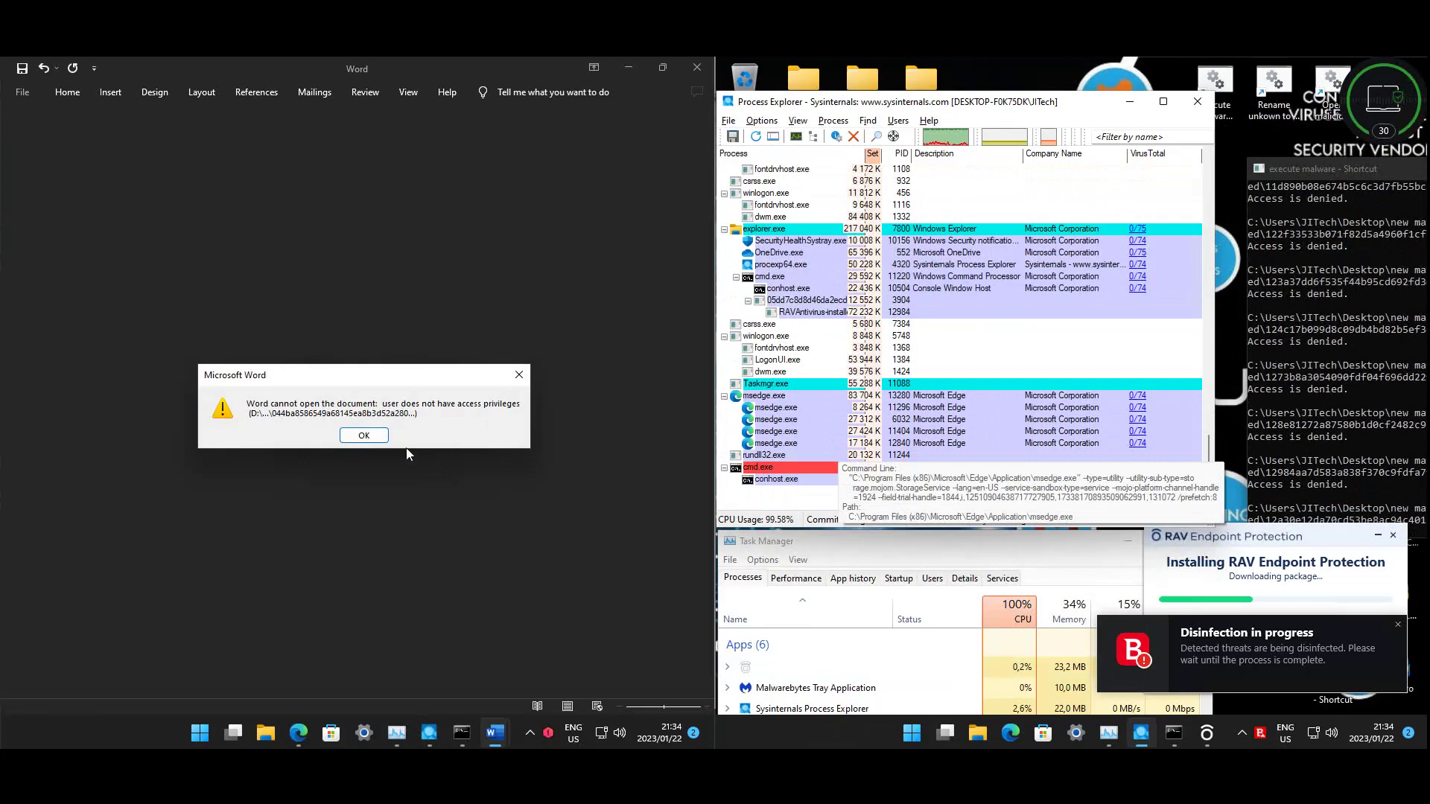
left_click(364, 436)
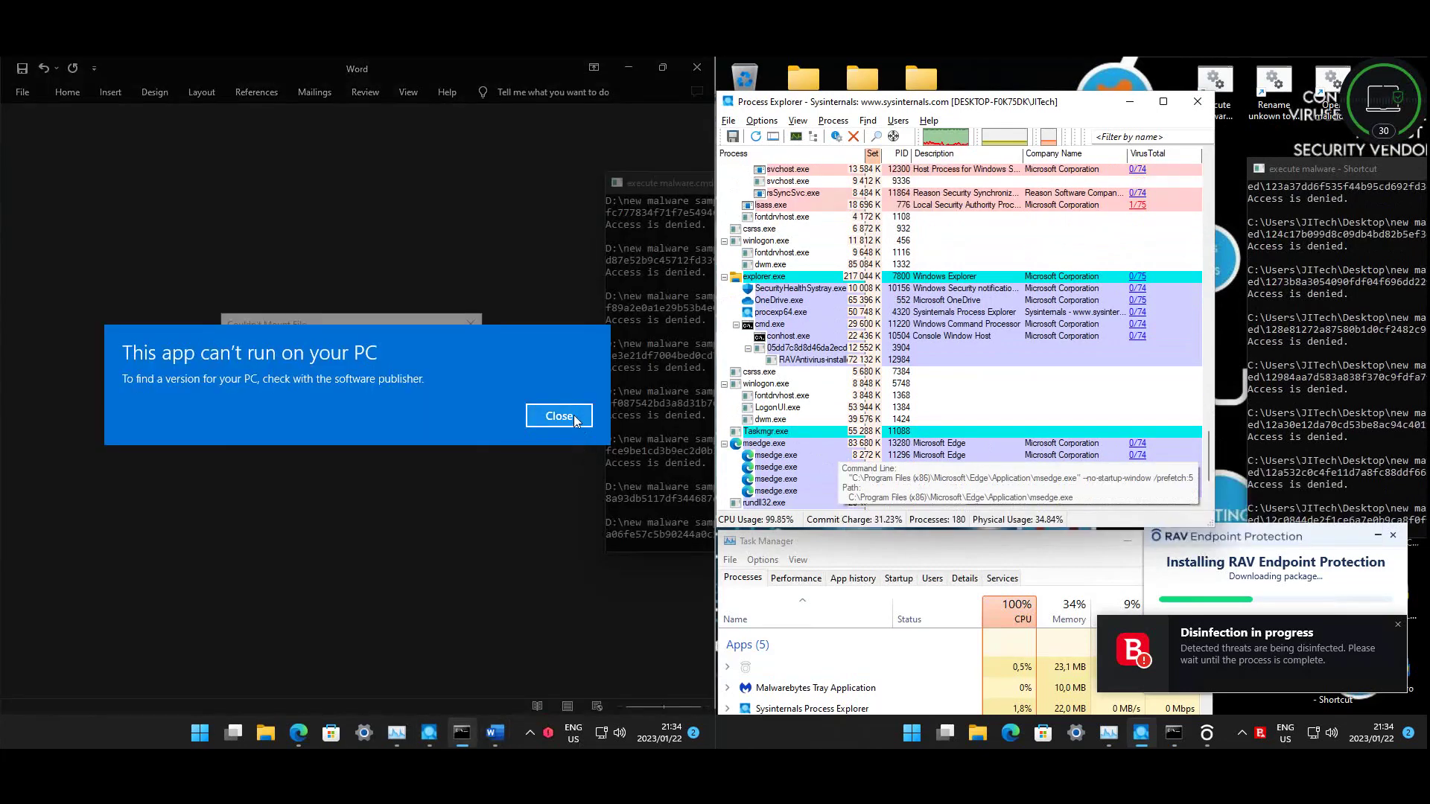
left_click(573, 414)
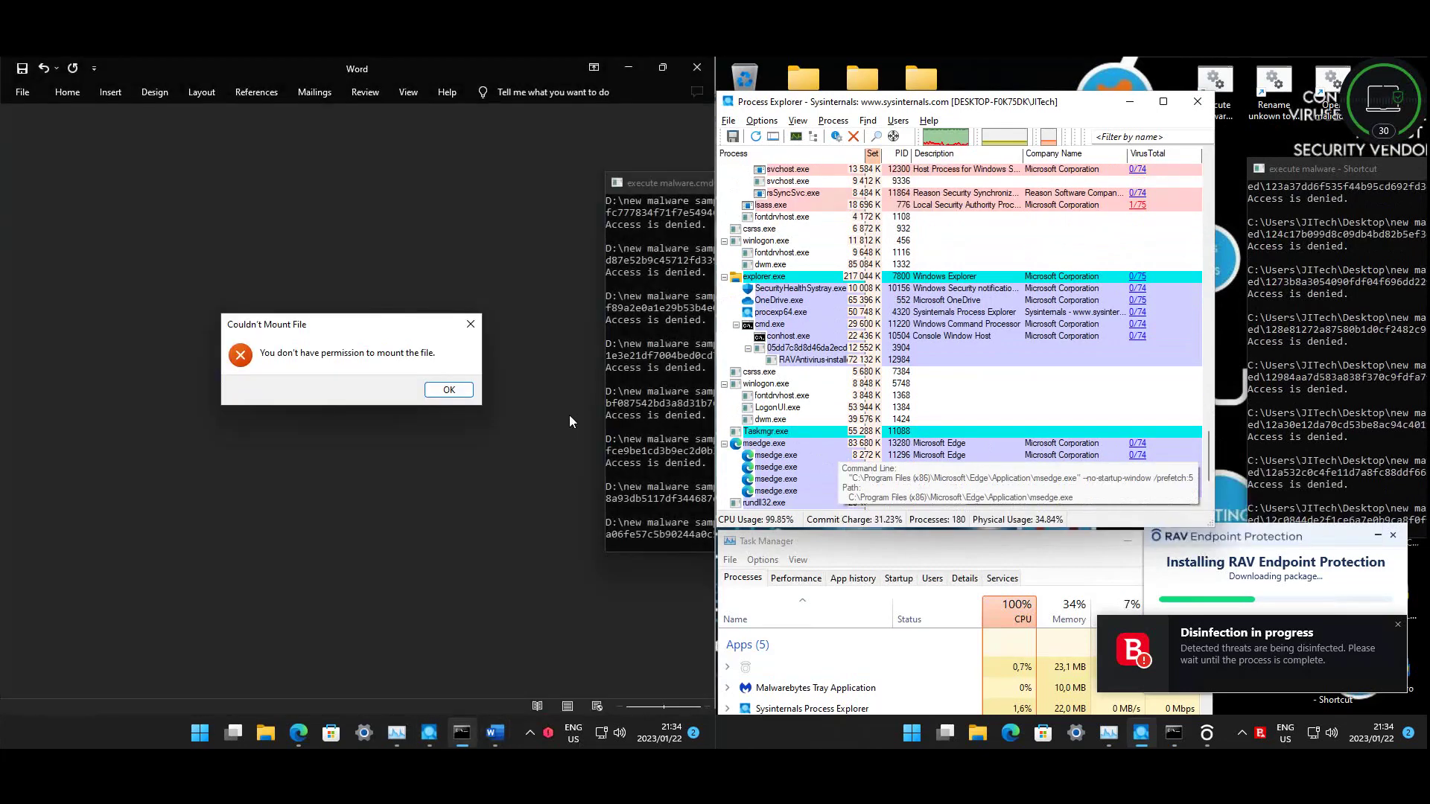
left_click(467, 392)
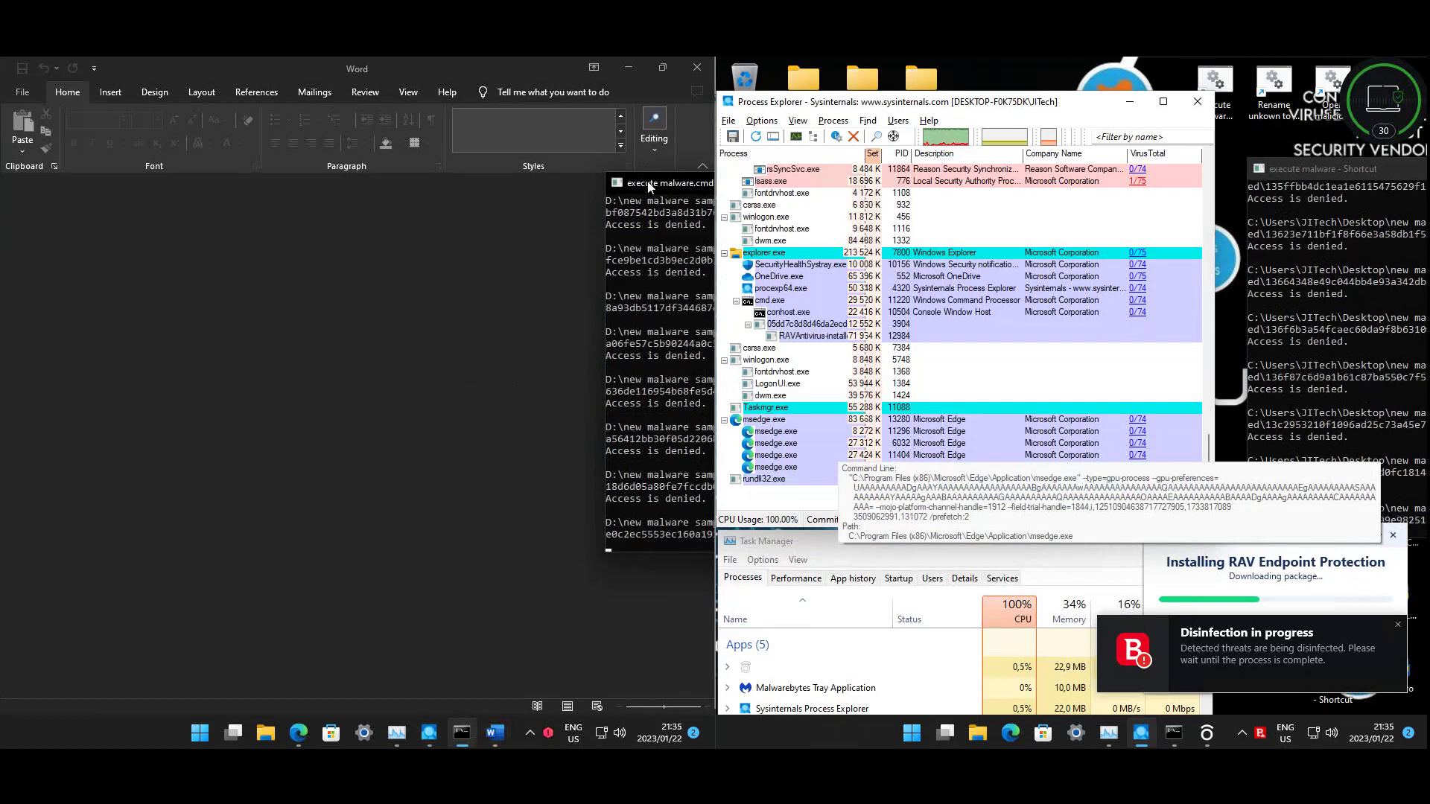
left_click_drag(648, 187, 650, 198)
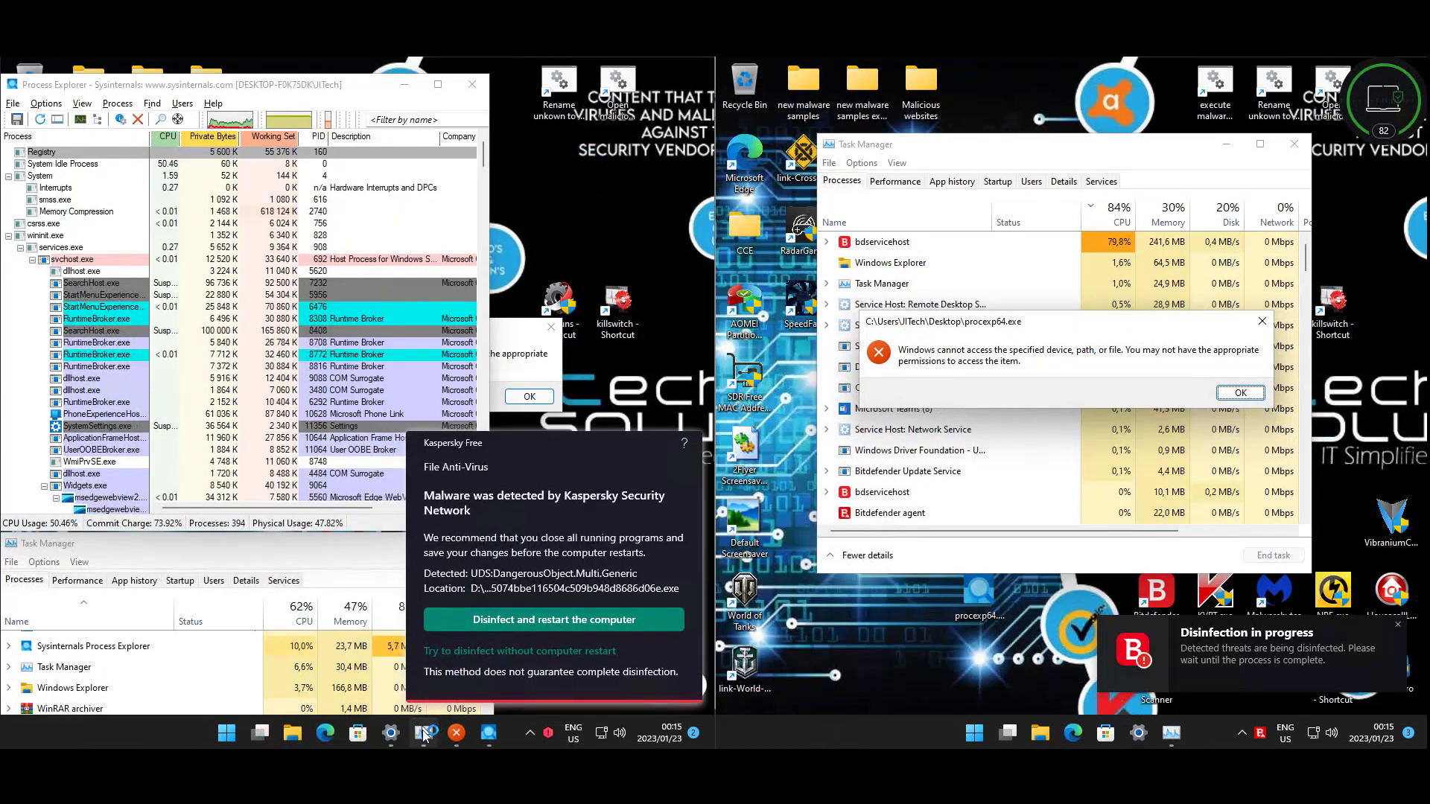
- Close the WinRAR compression warning and the procexp64.exe access-denied error
left_click(391, 733)
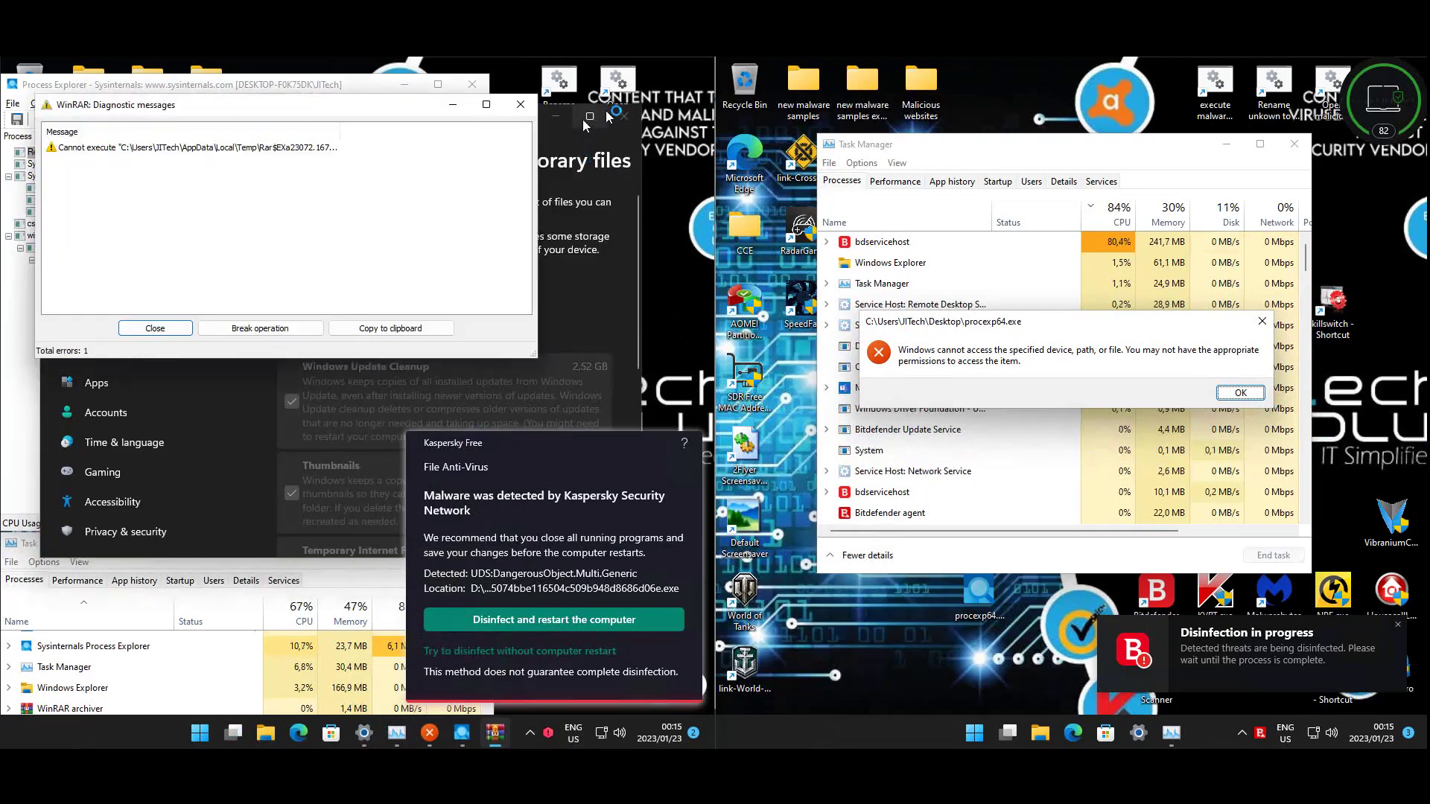
left_click(574, 121)
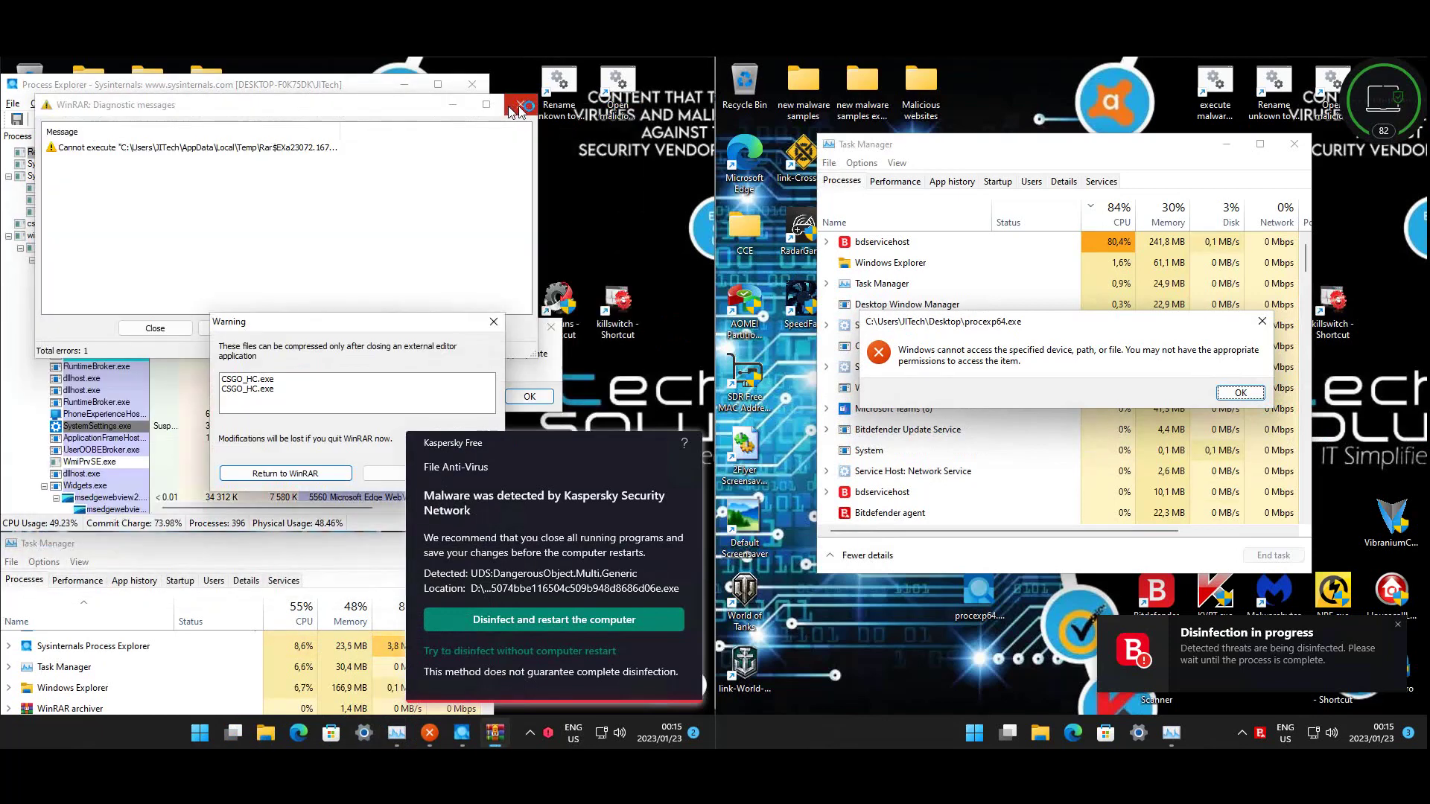
left_click(385, 480)
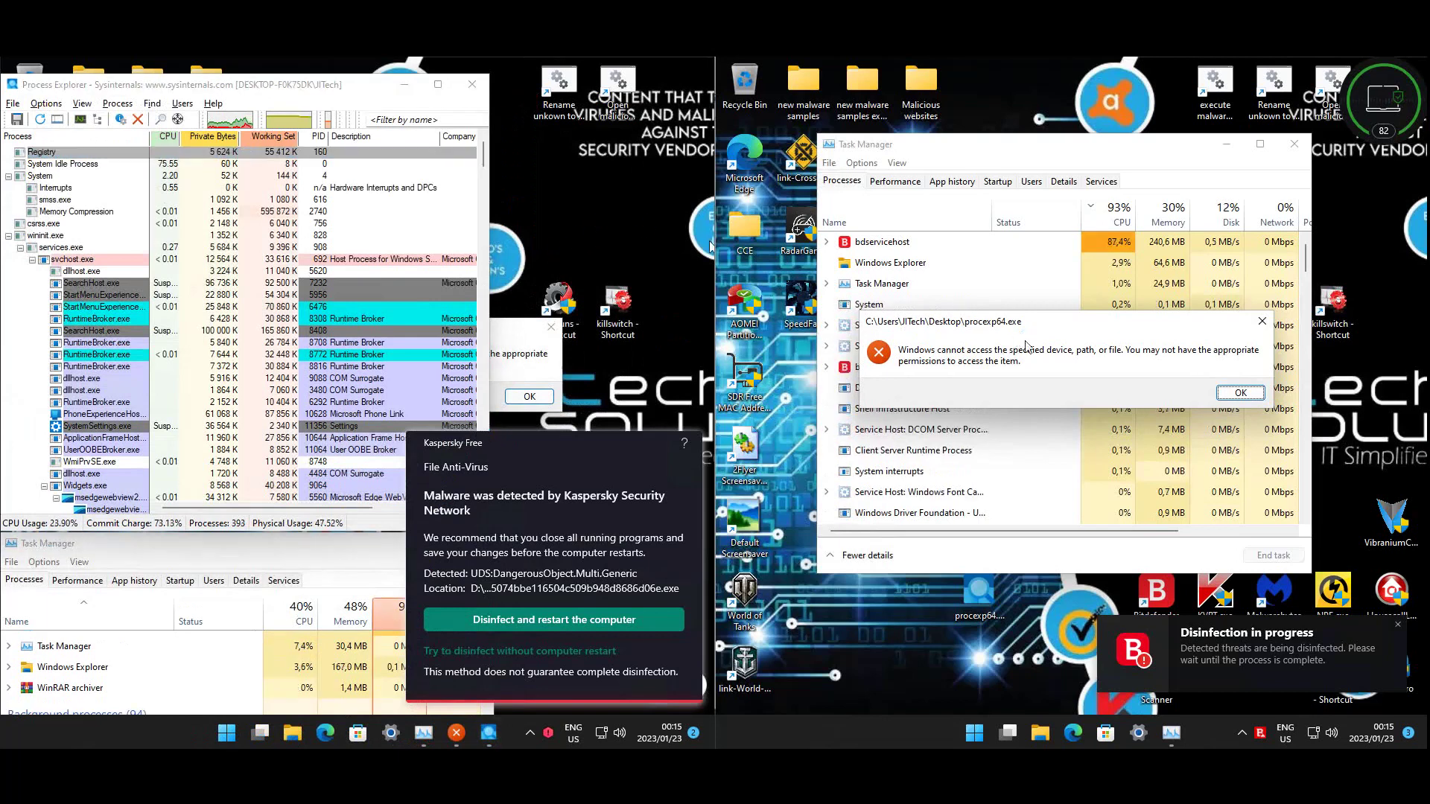
left_click(1233, 393)
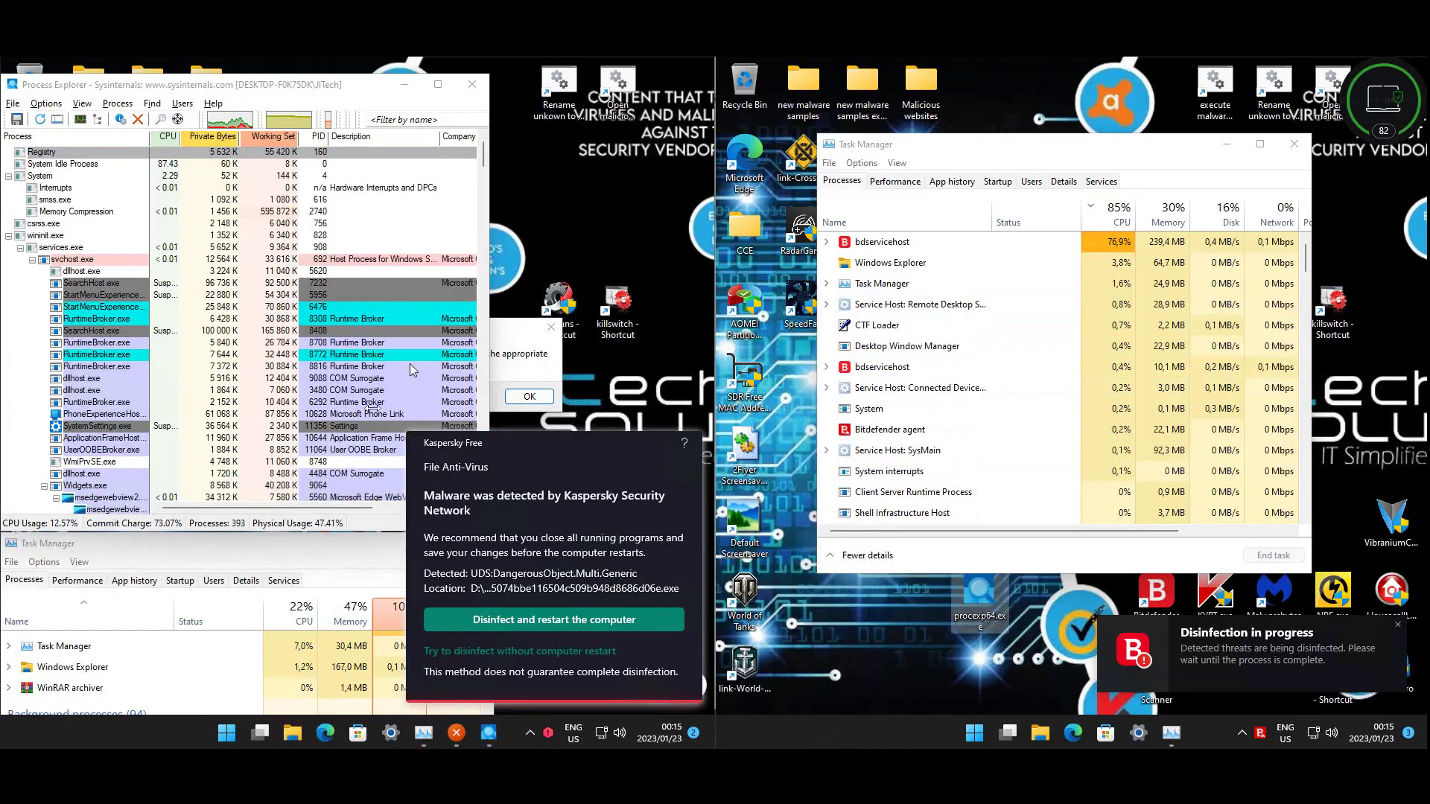
- Scroll Process Explorer right to show the Company Name and VirusTotal columns
left_click(332, 562)
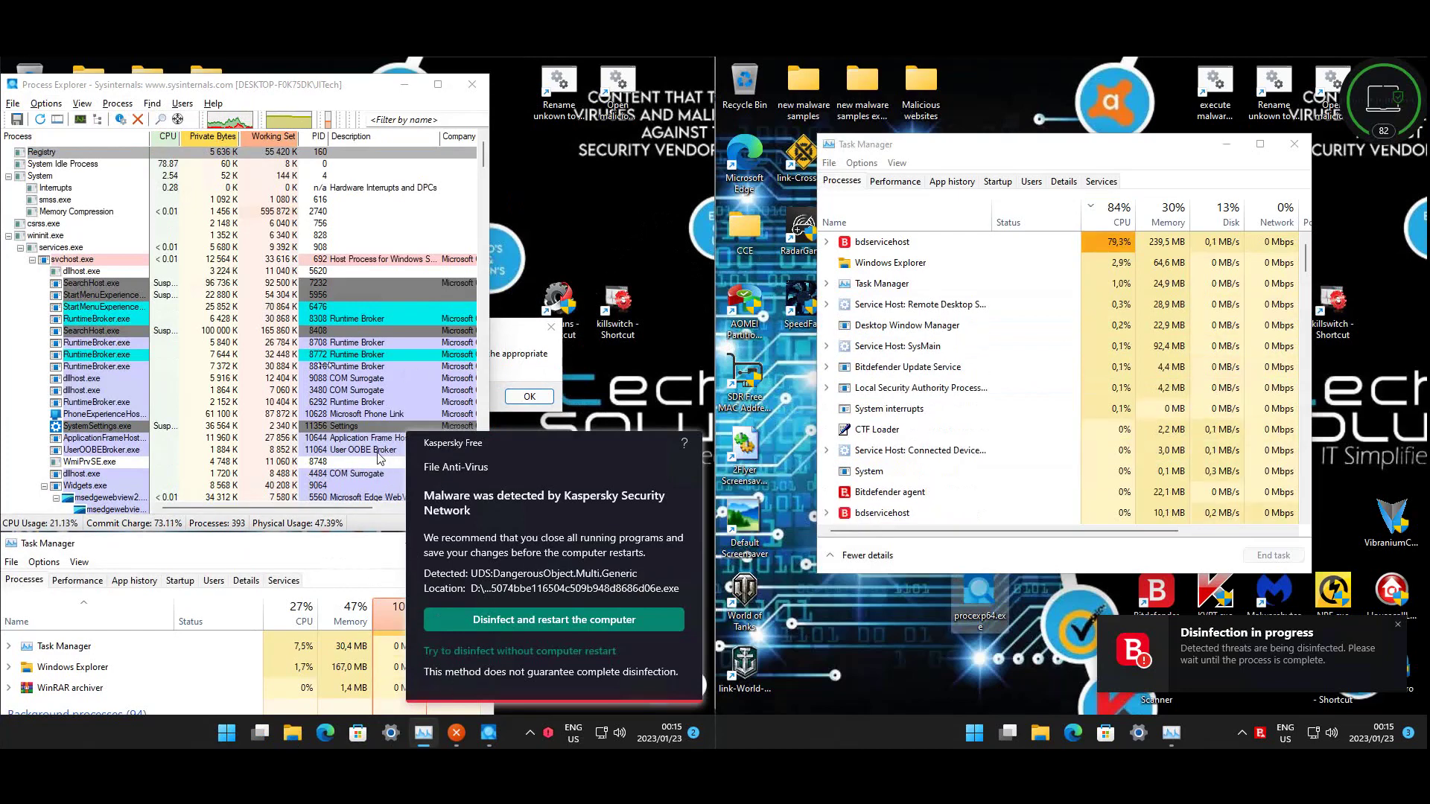
left_click_drag(351, 508, 465, 443)
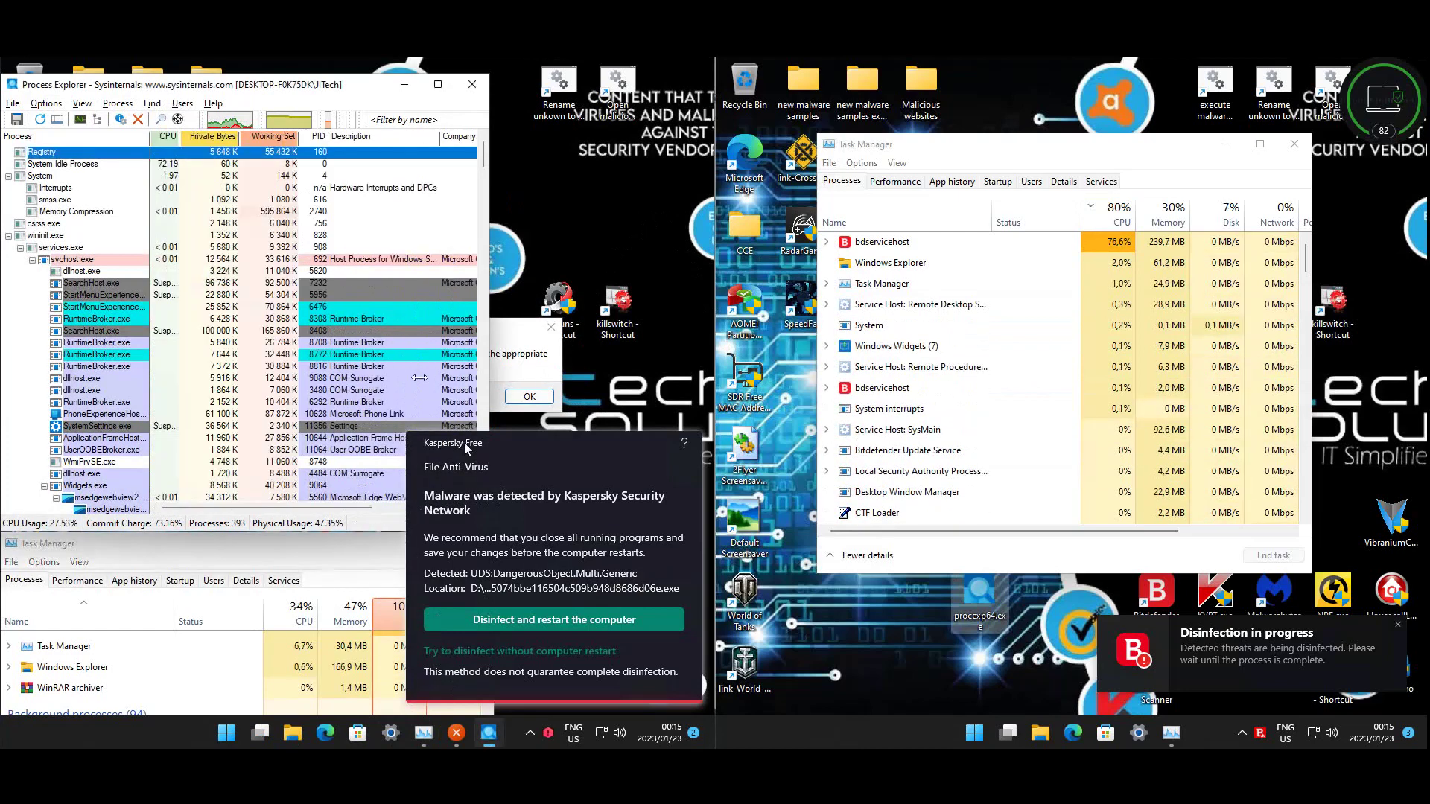
left_click(397, 508)
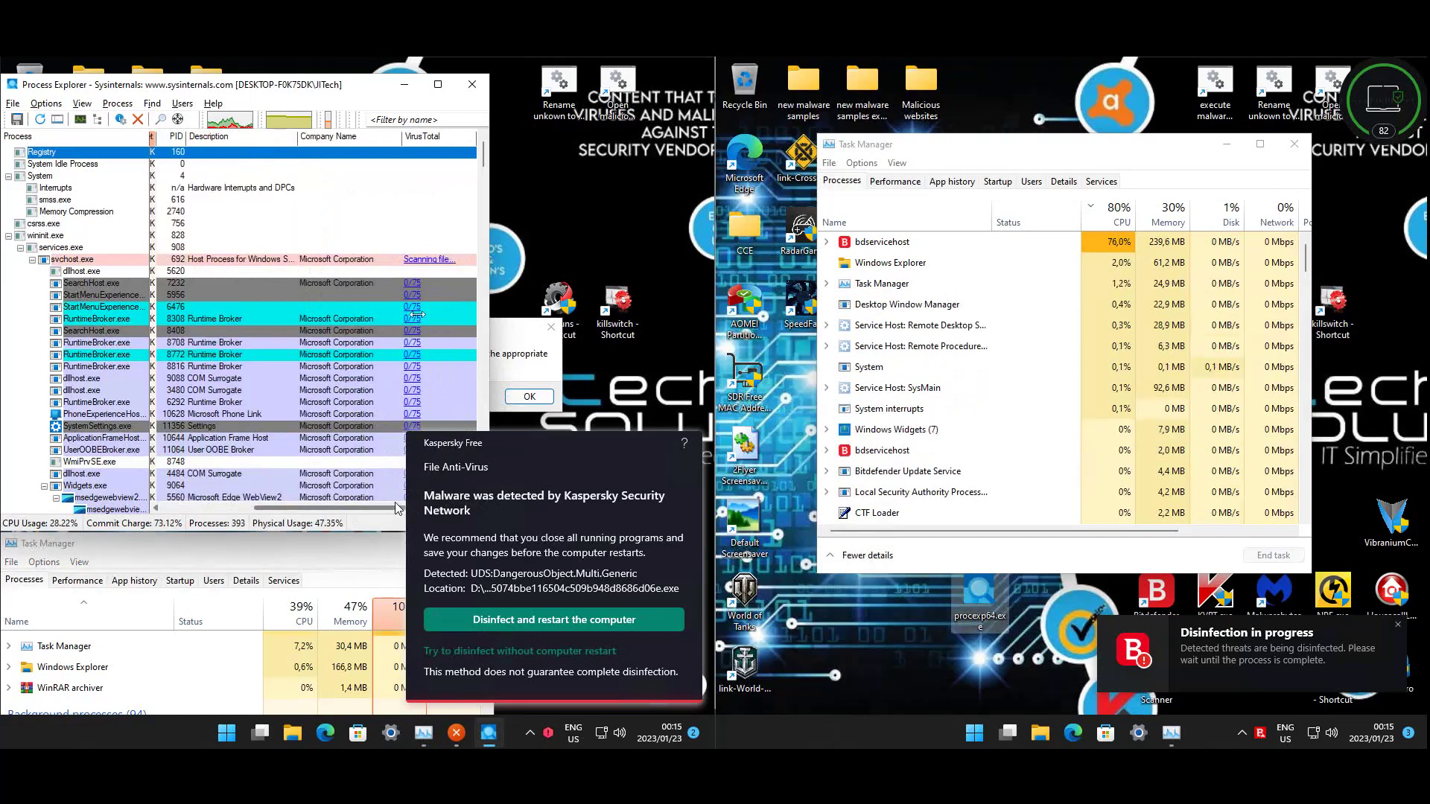
- Turn on Process Explorer's VirusTotal check, submitting unknown executables
left_click(56, 107)
mouse_move(149, 159)
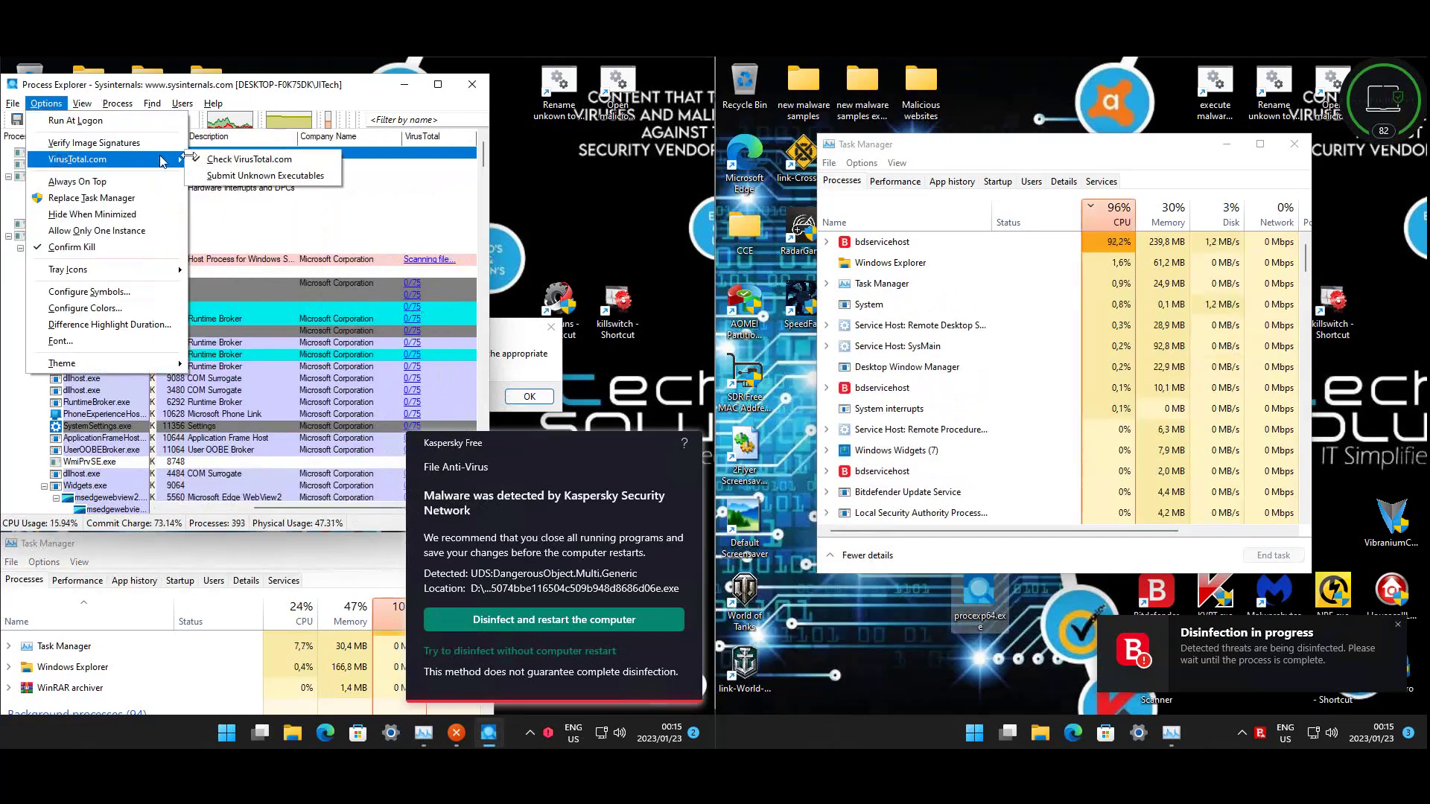
left_click(227, 176)
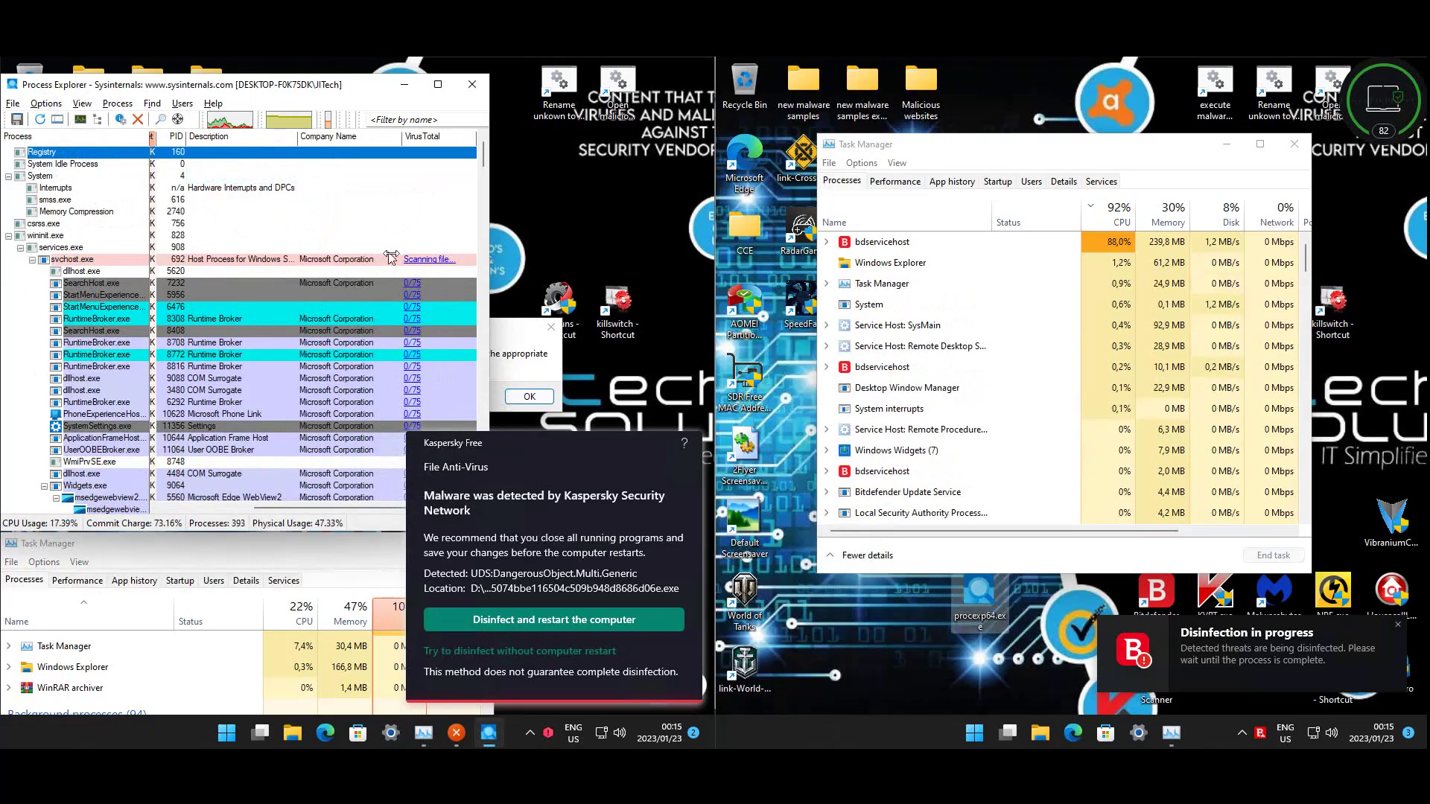
- Find the flagged b8149394… process and open its VirusTotal report in Edge
scroll(387, 256, "down", 10)
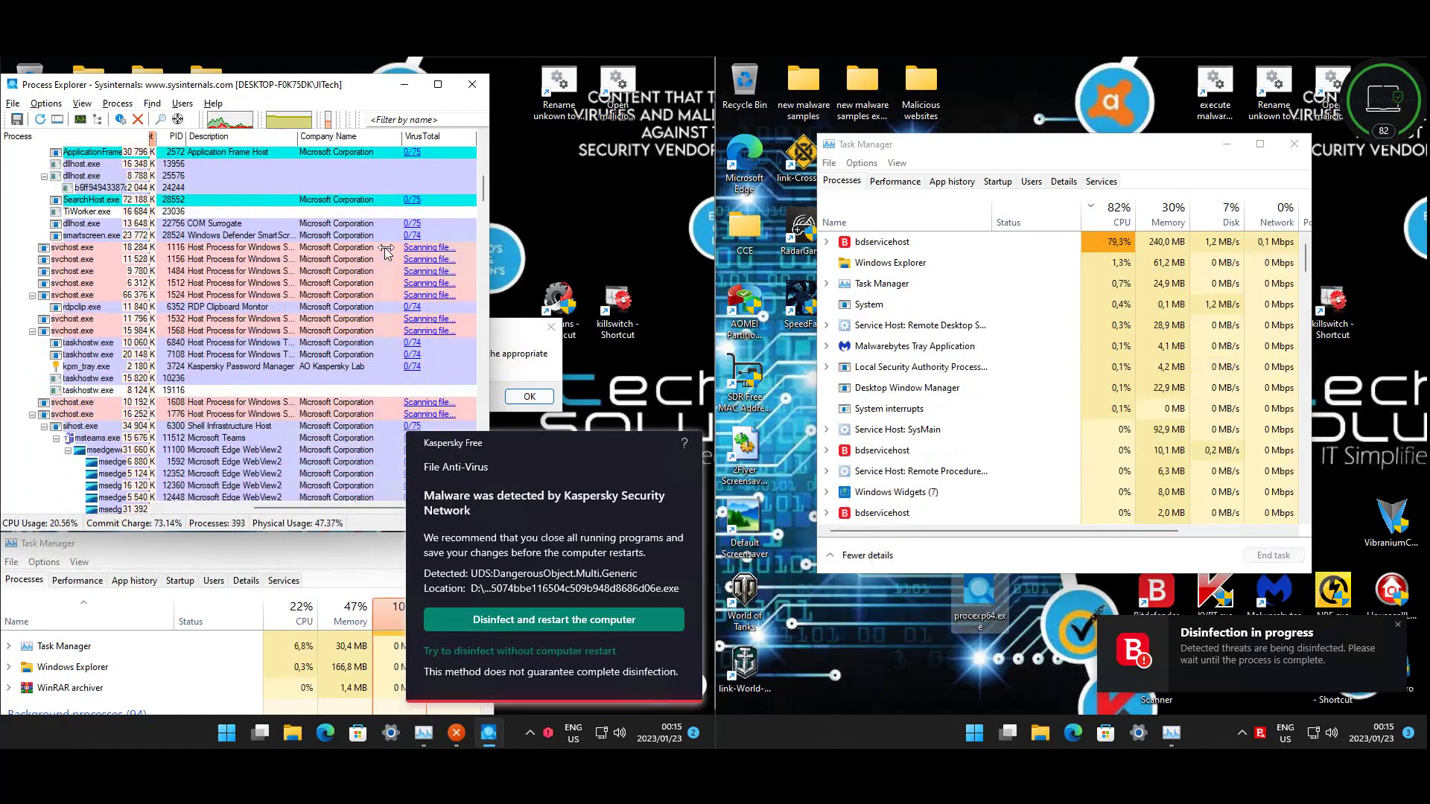
scroll(395, 253, "down", 3)
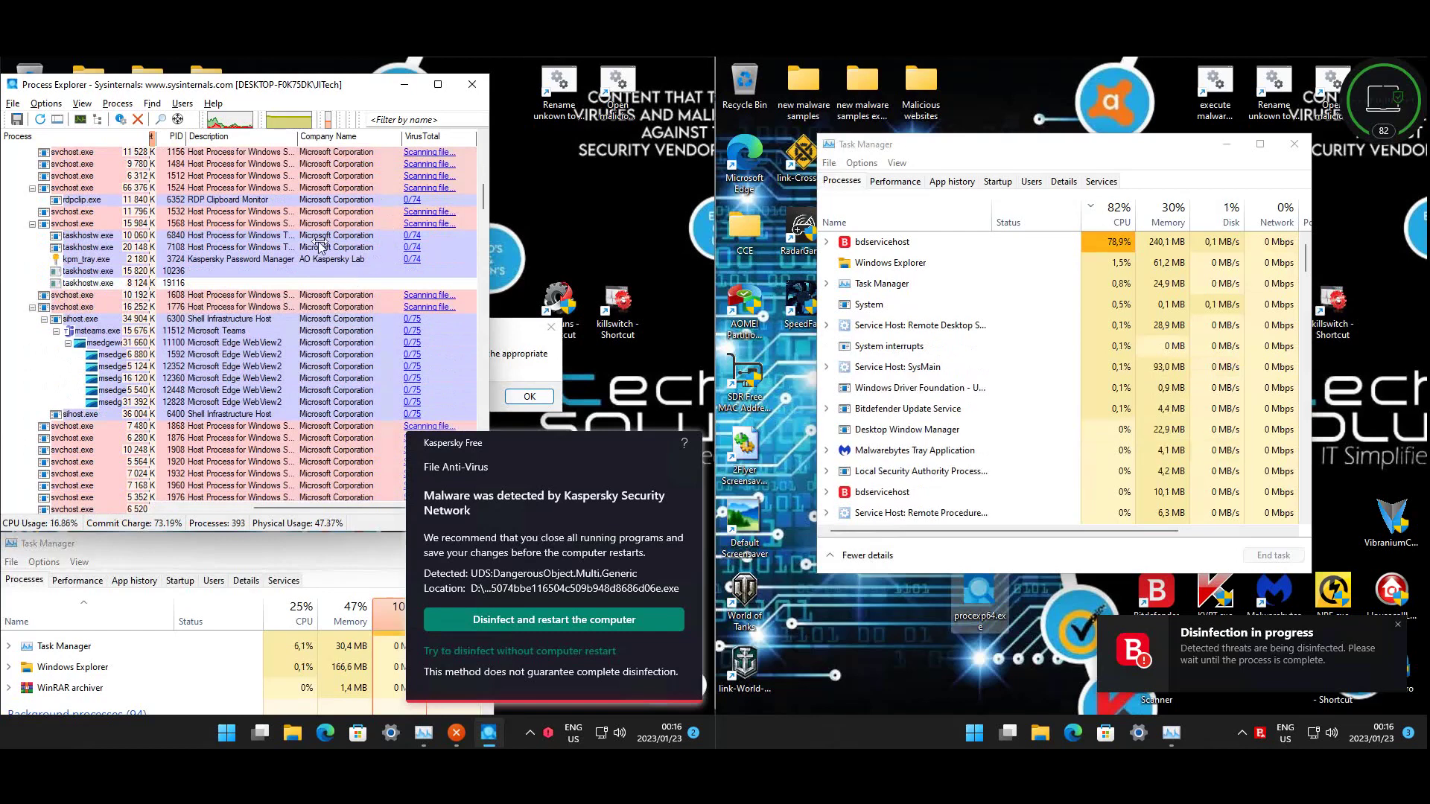
scroll(320, 246, "down", 9)
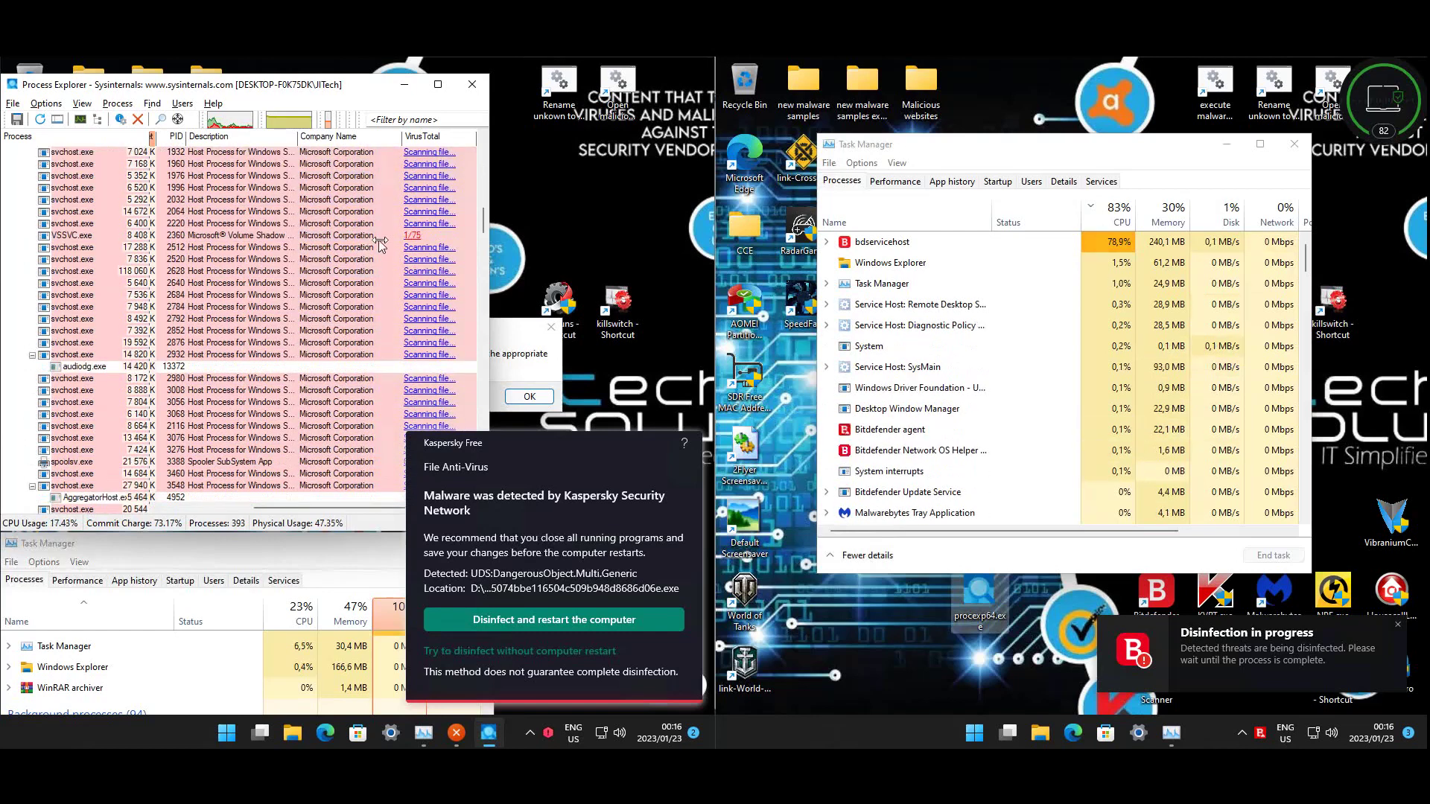
scroll(427, 297, "down", 7)
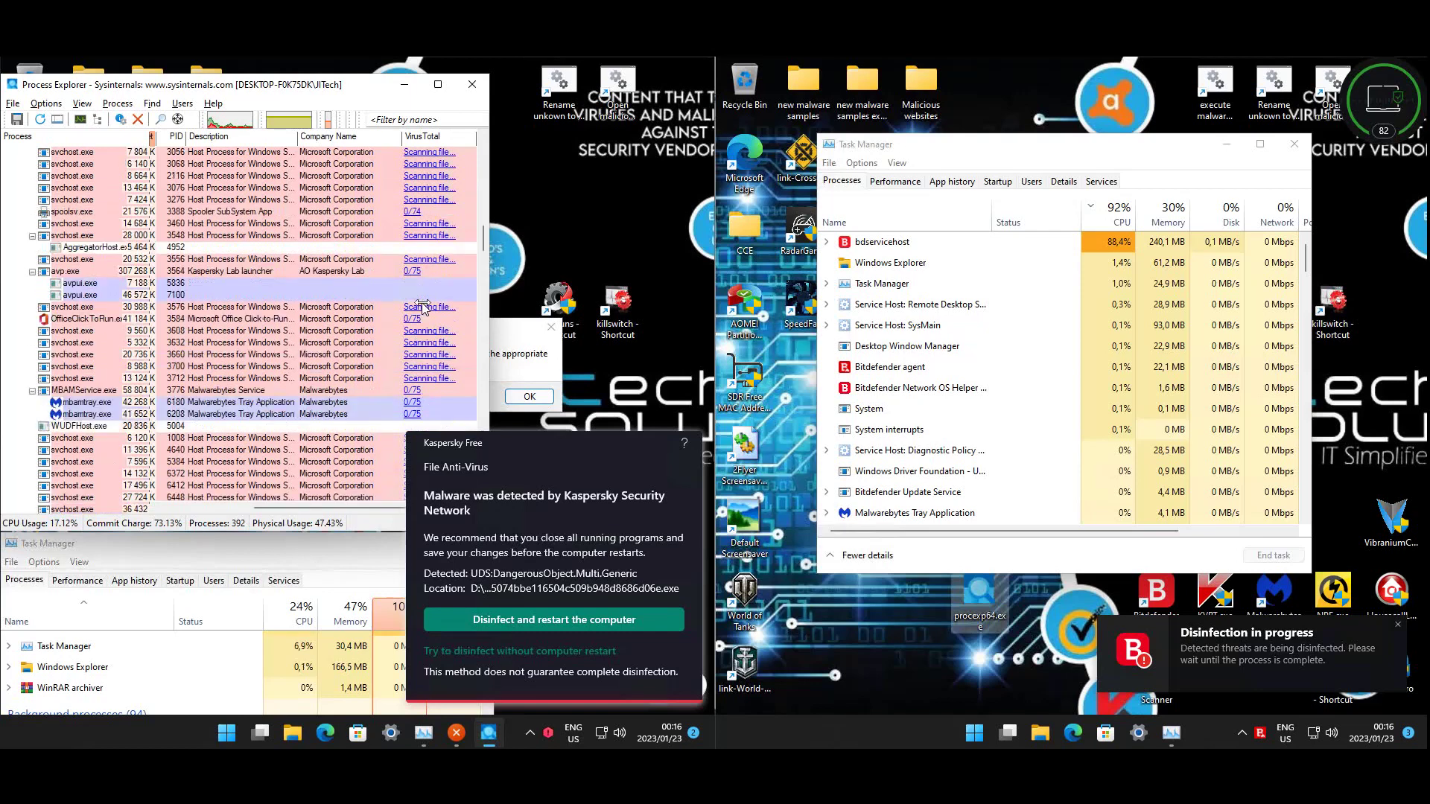
scroll(422, 306, "down", 7)
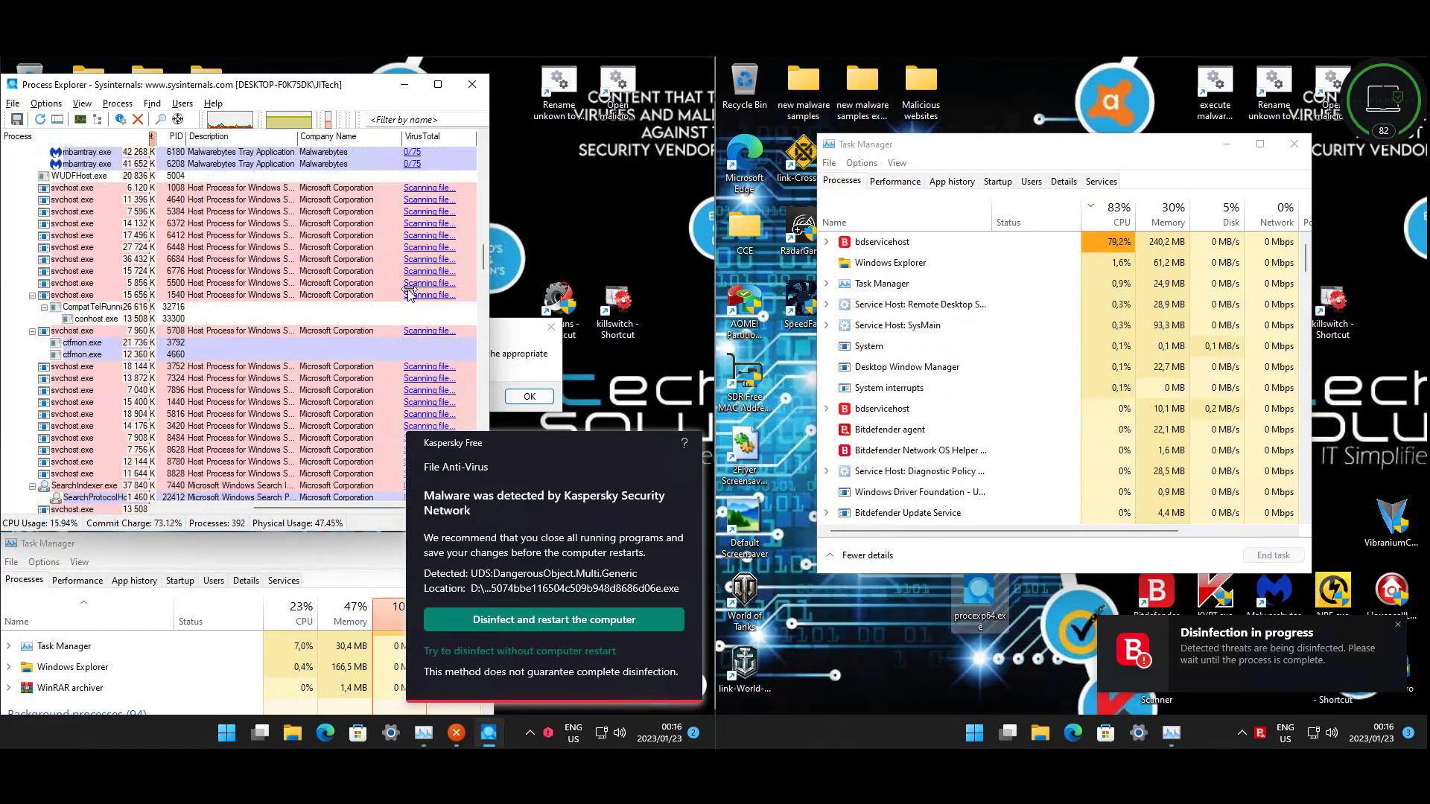
scroll(408, 293, "down", 6)
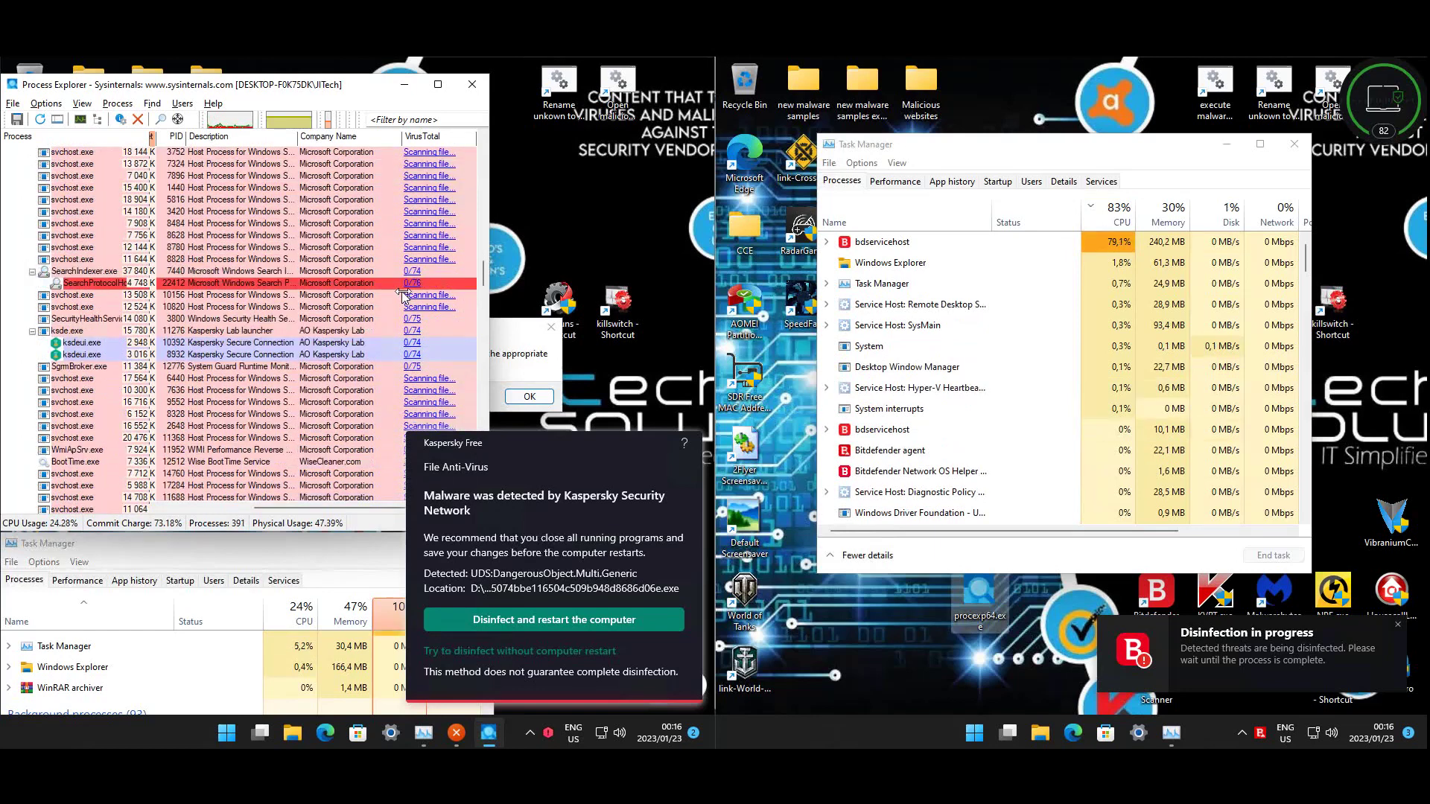
scroll(402, 293, "down", 4)
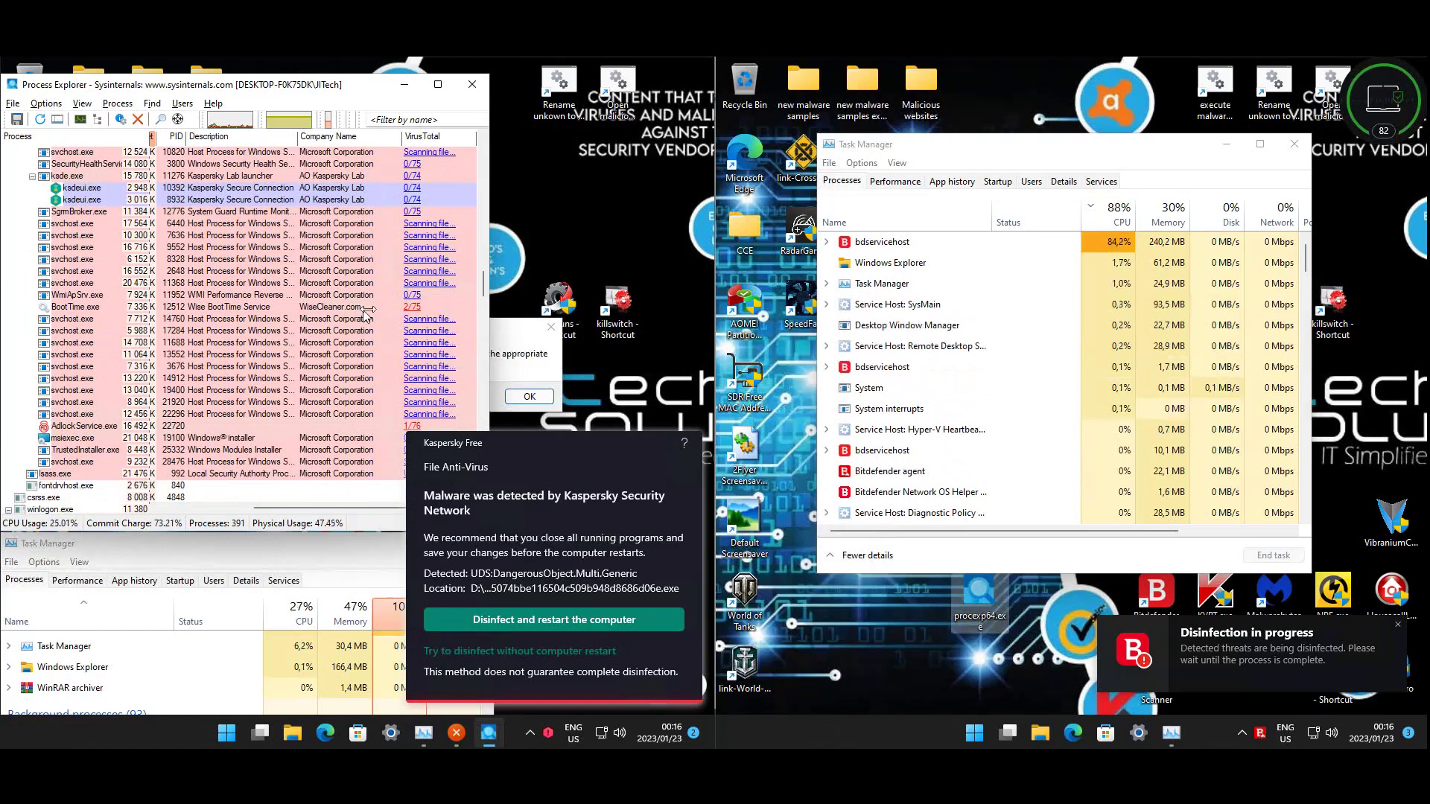
scroll(366, 314, "down", 4)
scroll(367, 313, "down", 10)
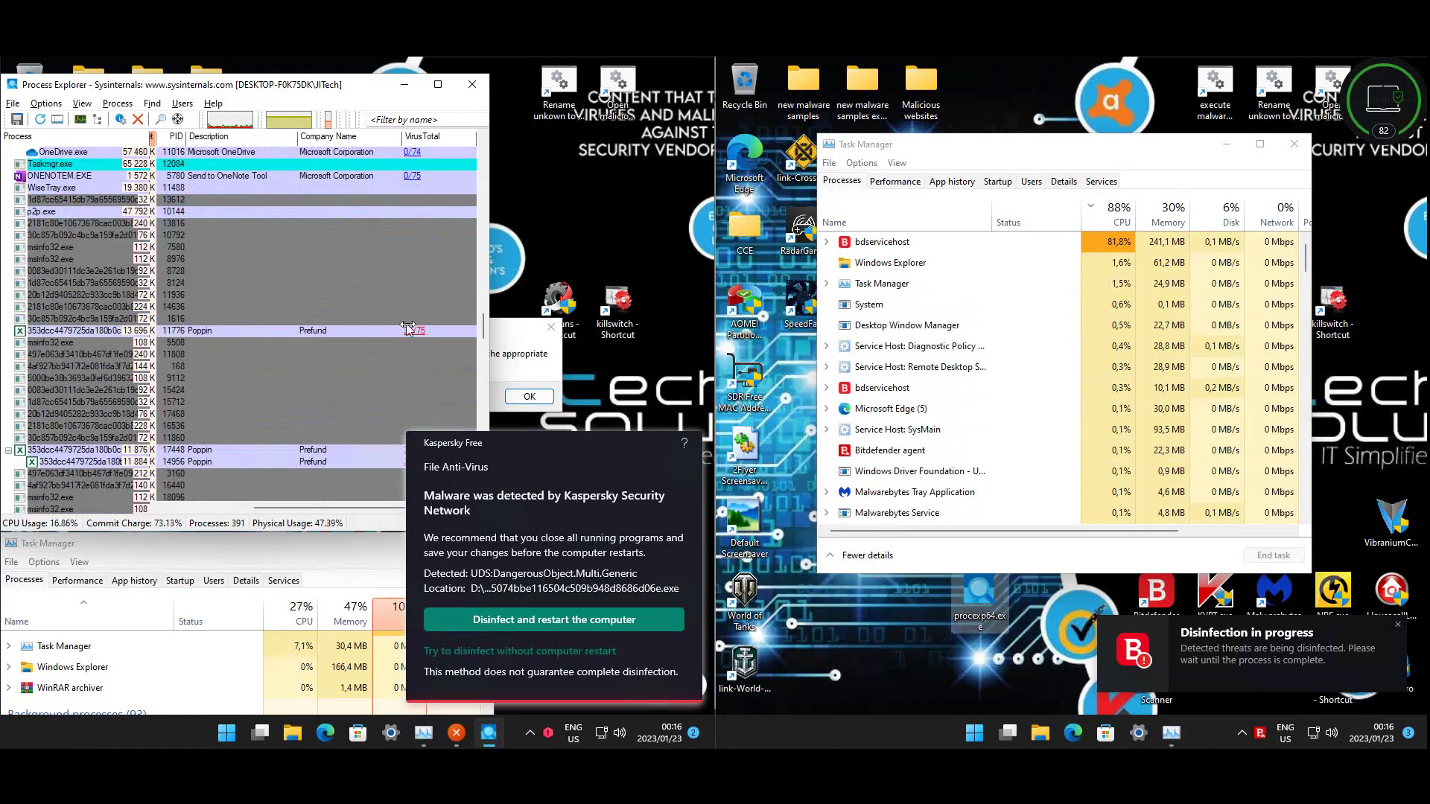
scroll(408, 328, "down", 3)
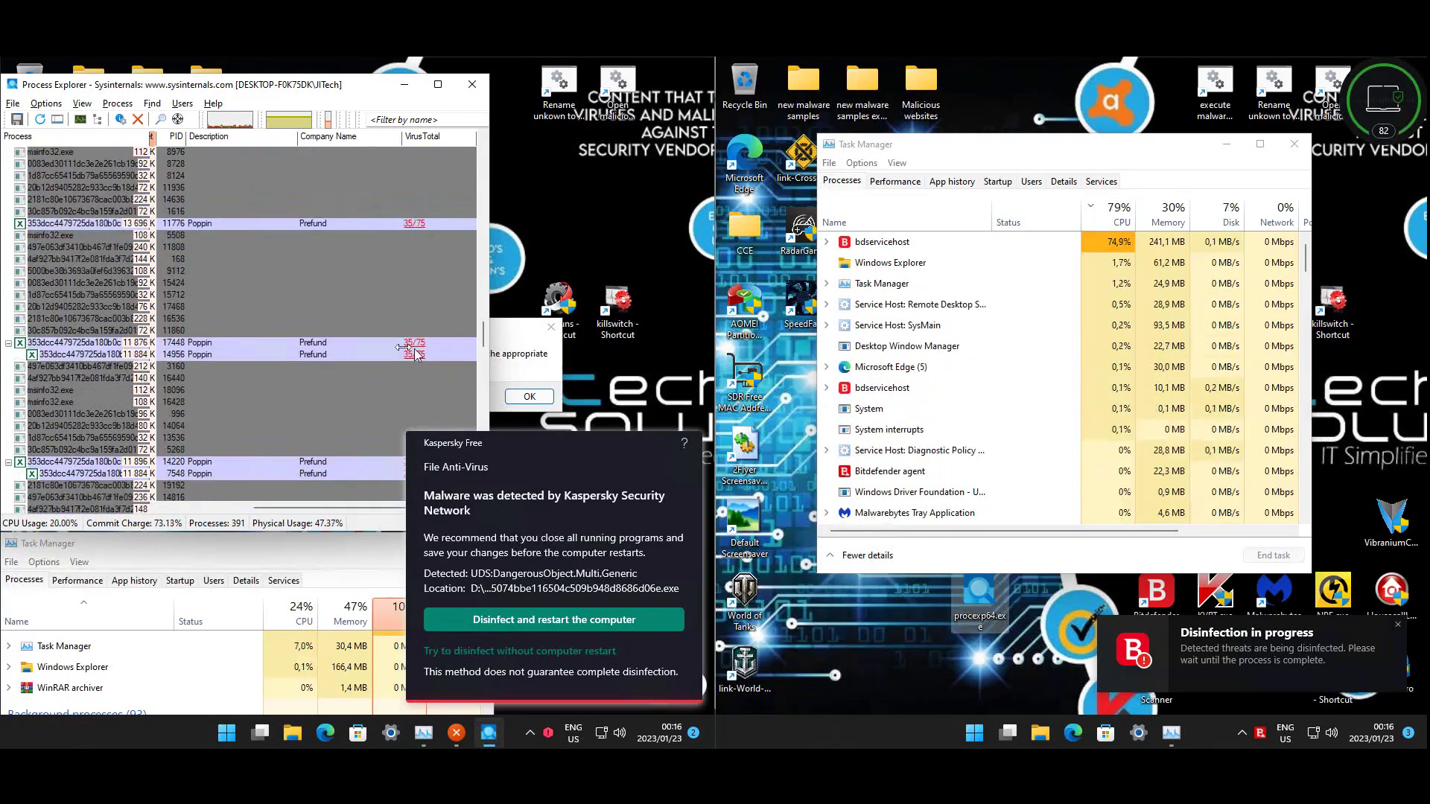
scroll(358, 328, "down", 3)
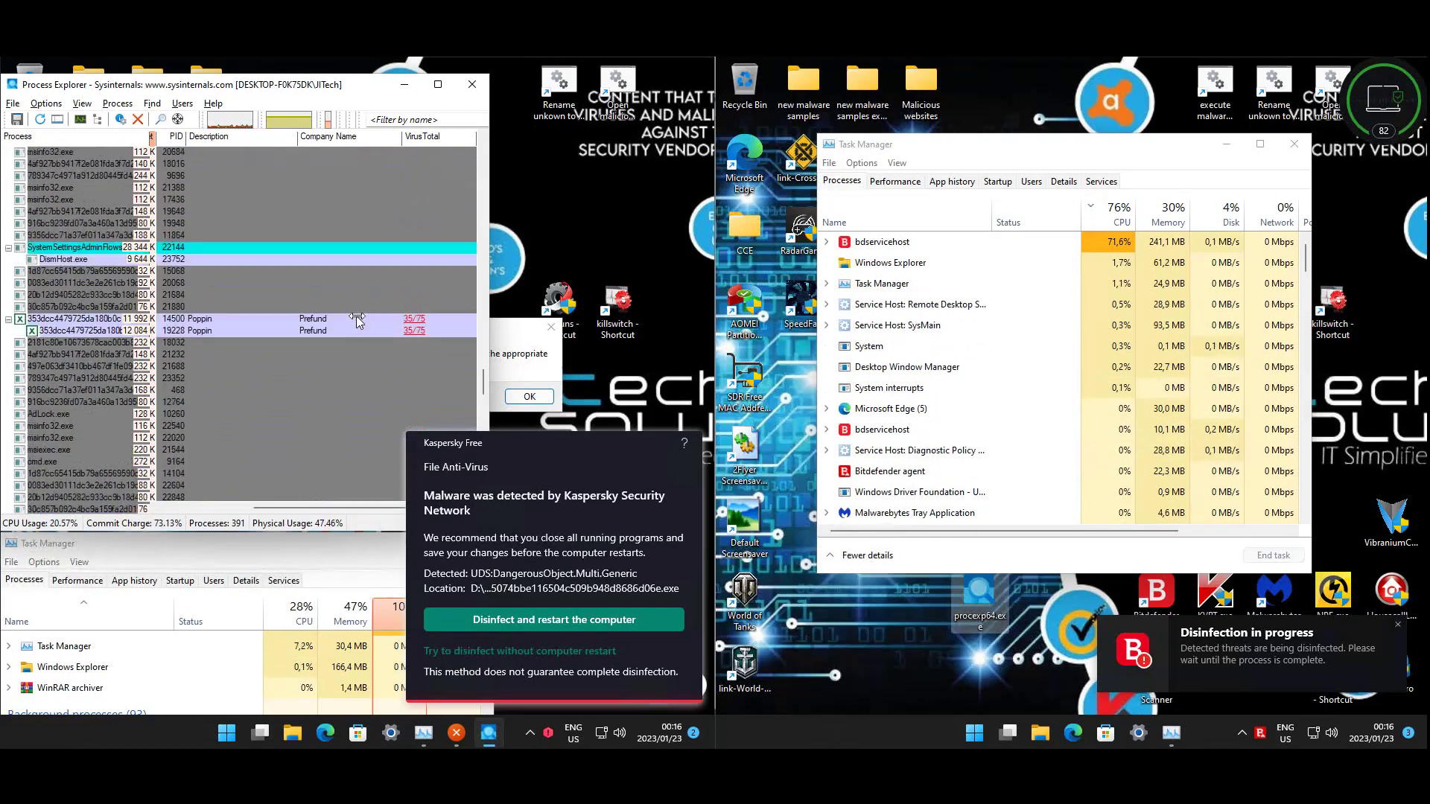
scroll(356, 315, "down", 3)
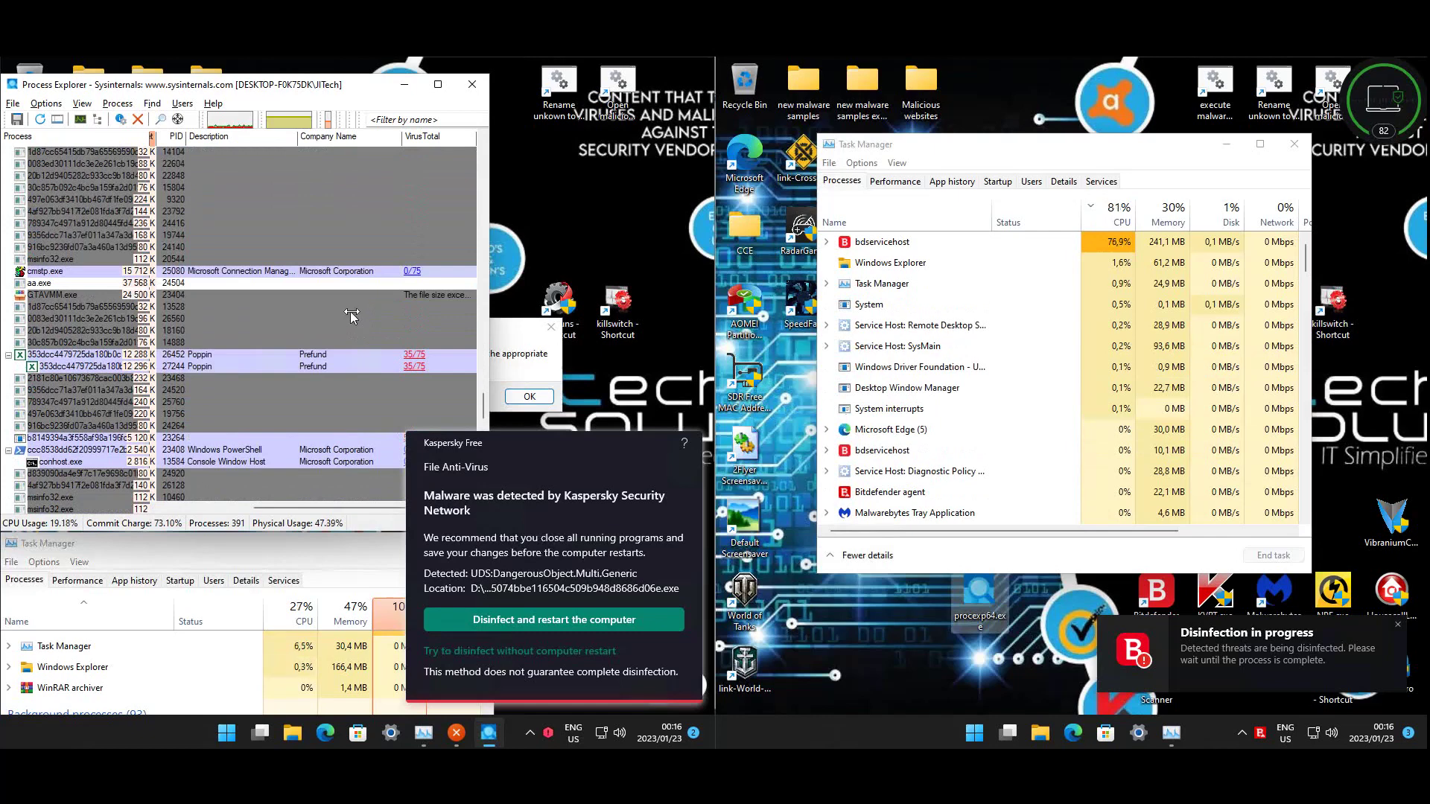
scroll(347, 309, "down", 9)
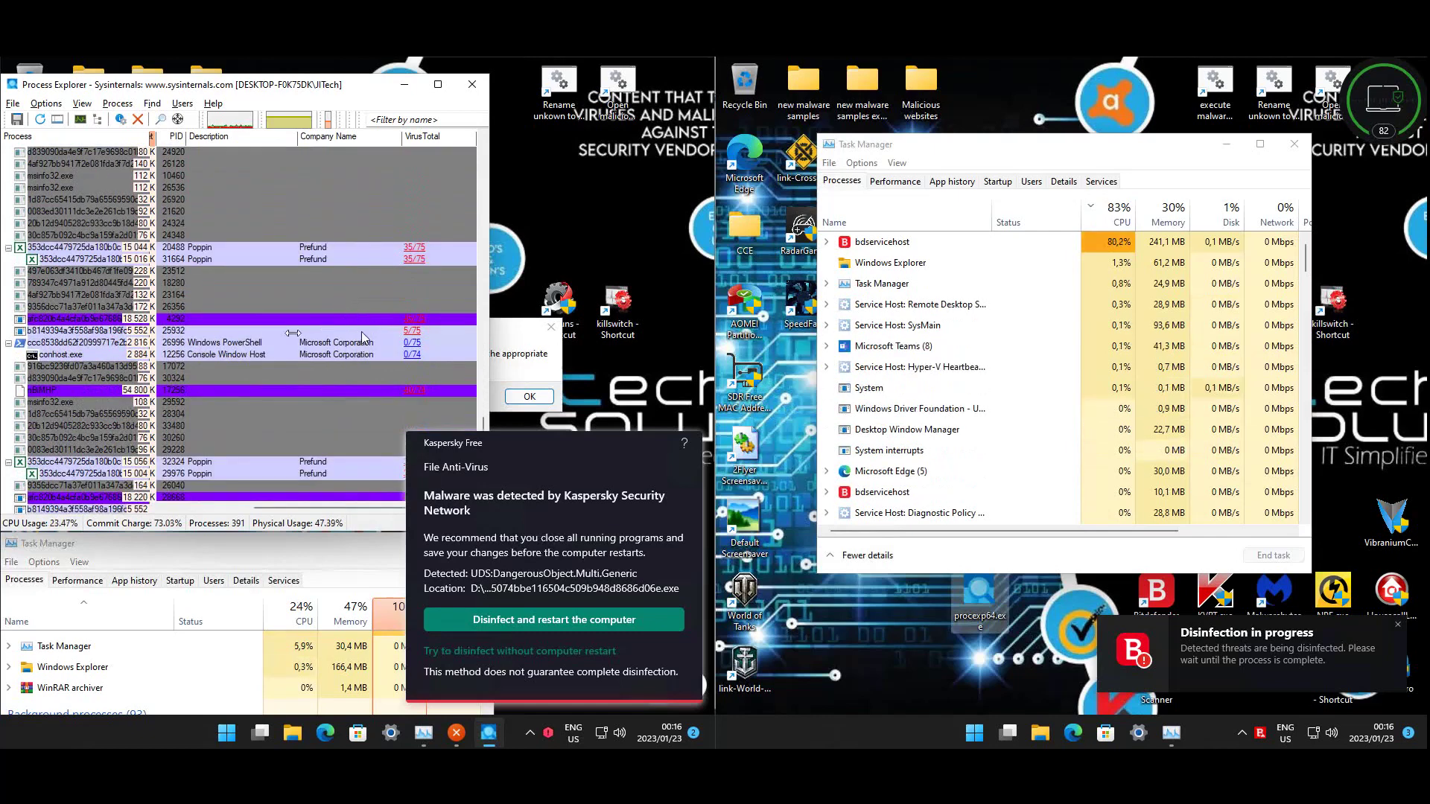
left_click(408, 329)
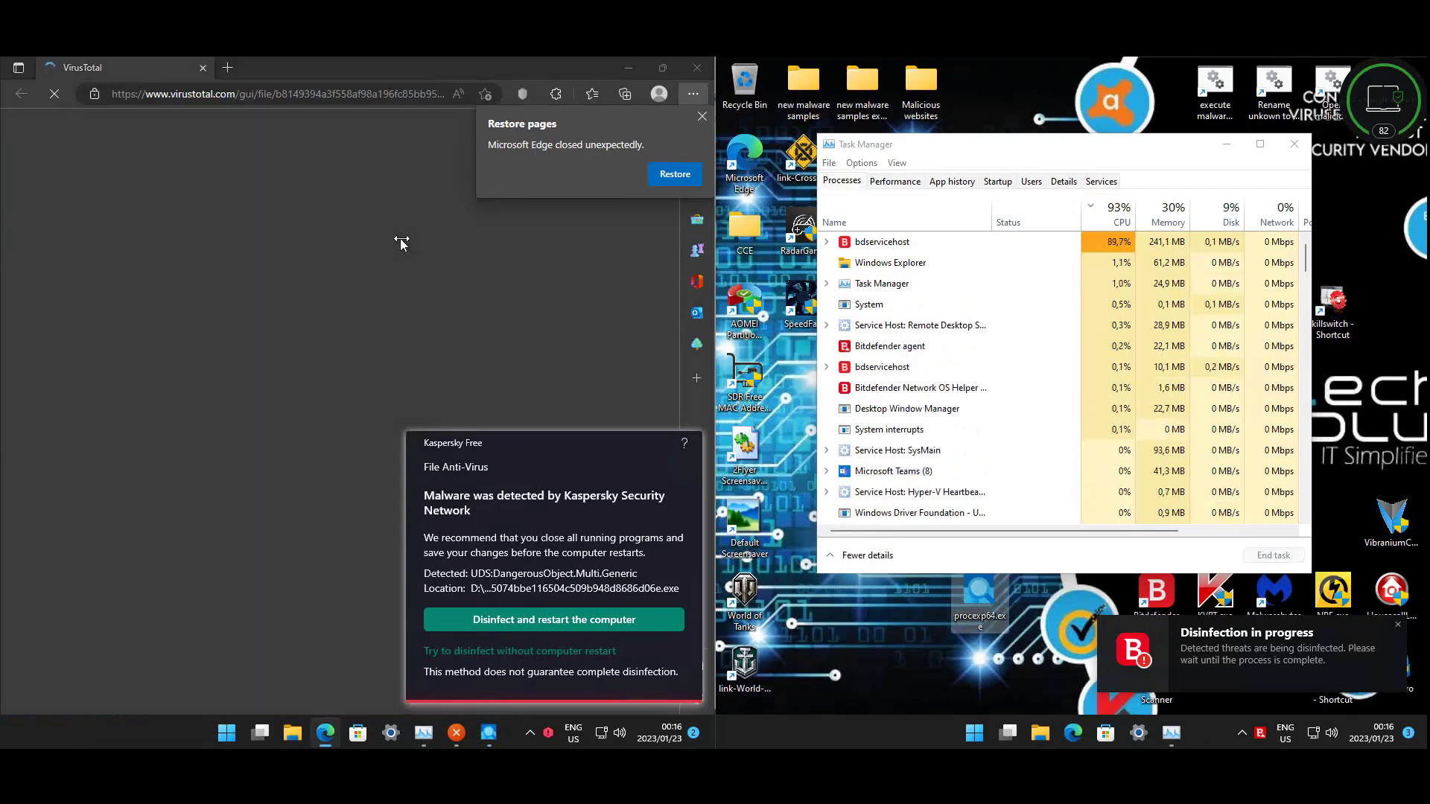
- Read the five vendor detections, including Microsoft's Trojan:Win32/Wacatac.H!ml, then close Edge
key("alt+Tab")
scroll(338, 292, "down", 6)
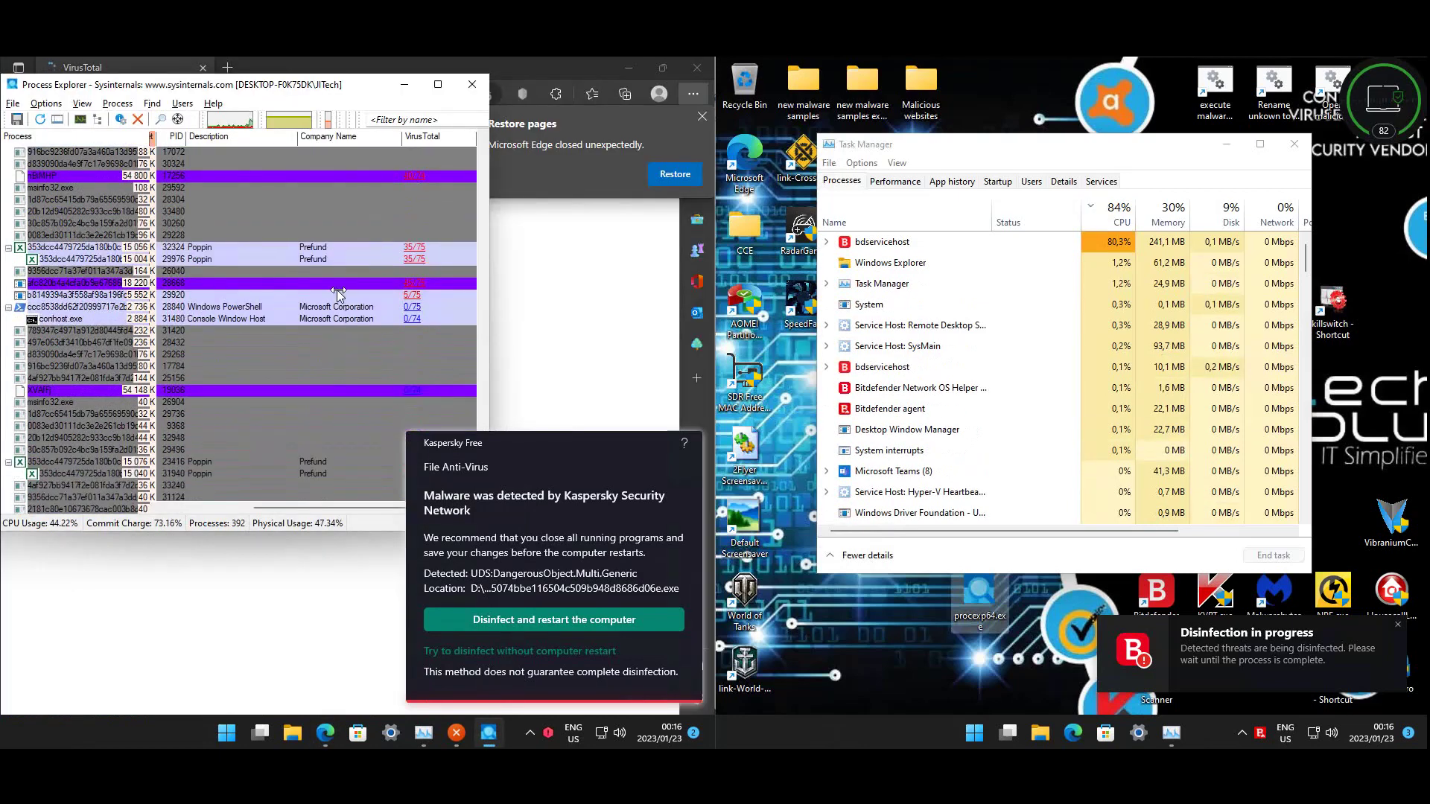
scroll(328, 309, "down", 6)
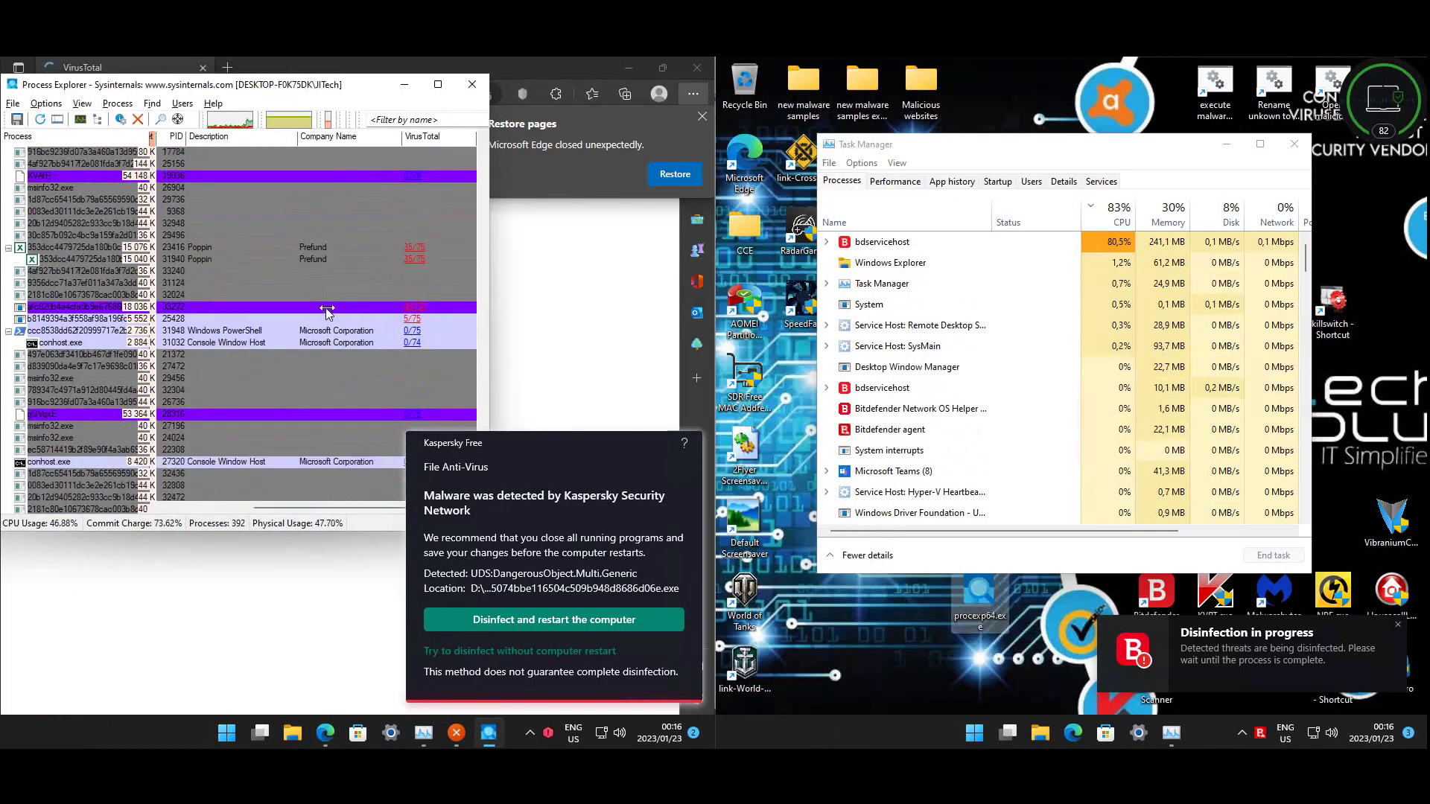
scroll(327, 299, "down", 6)
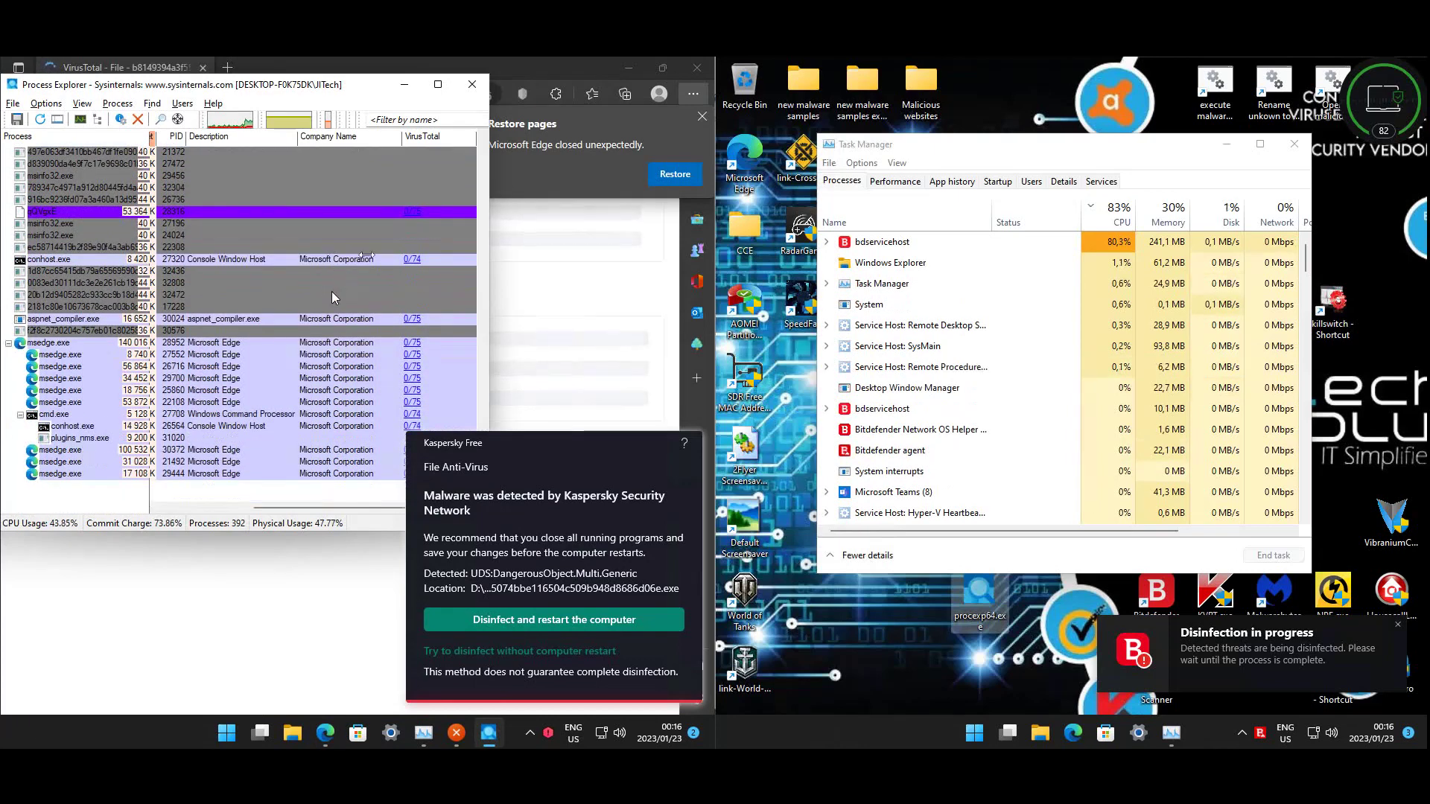
left_click(583, 230)
scroll(384, 281, "down", 5)
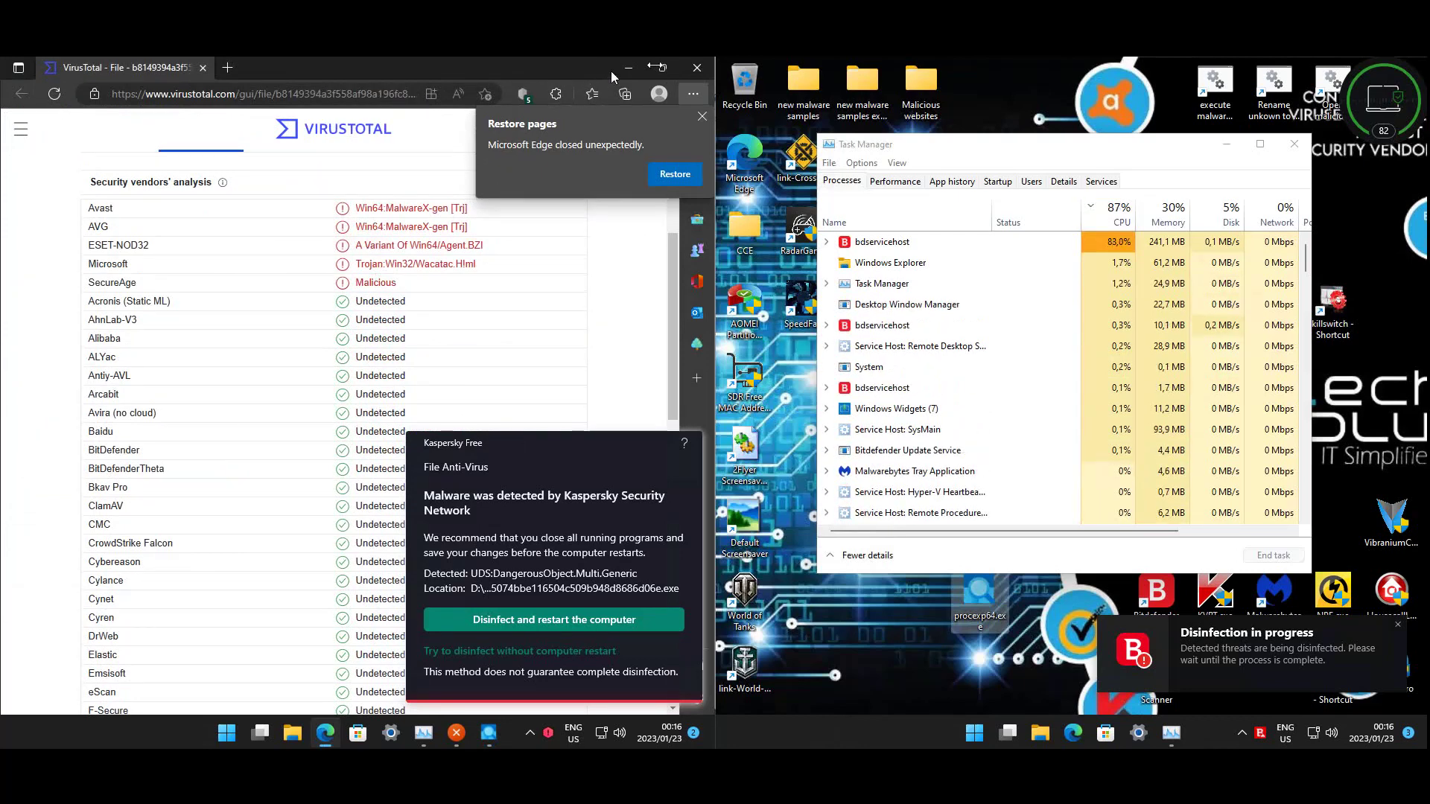
left_click(696, 69)
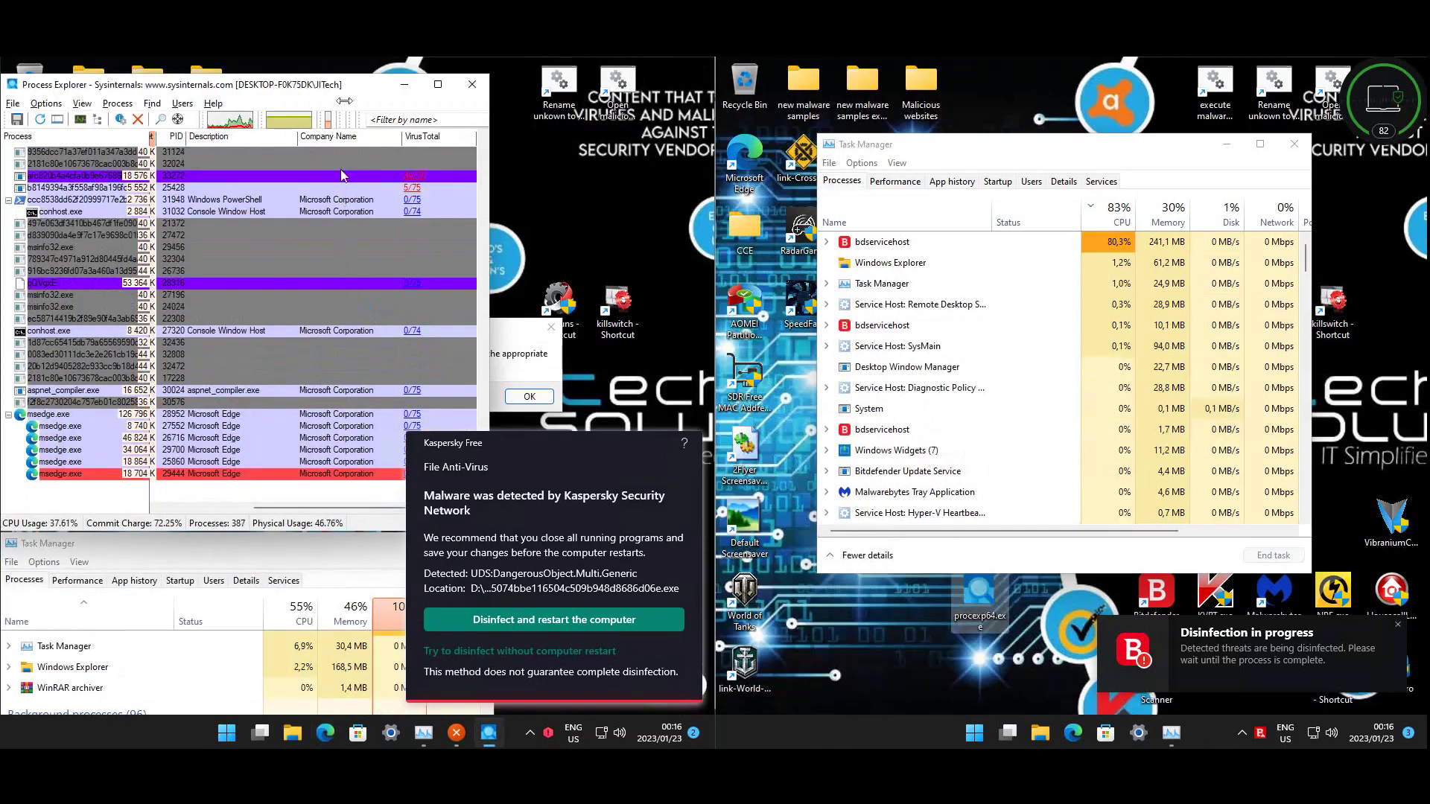
- Close Process Explorer and list Task Manager's startup apps sorted by name
left_click(469, 85)
left_click_drag(278, 551, 431, 132)
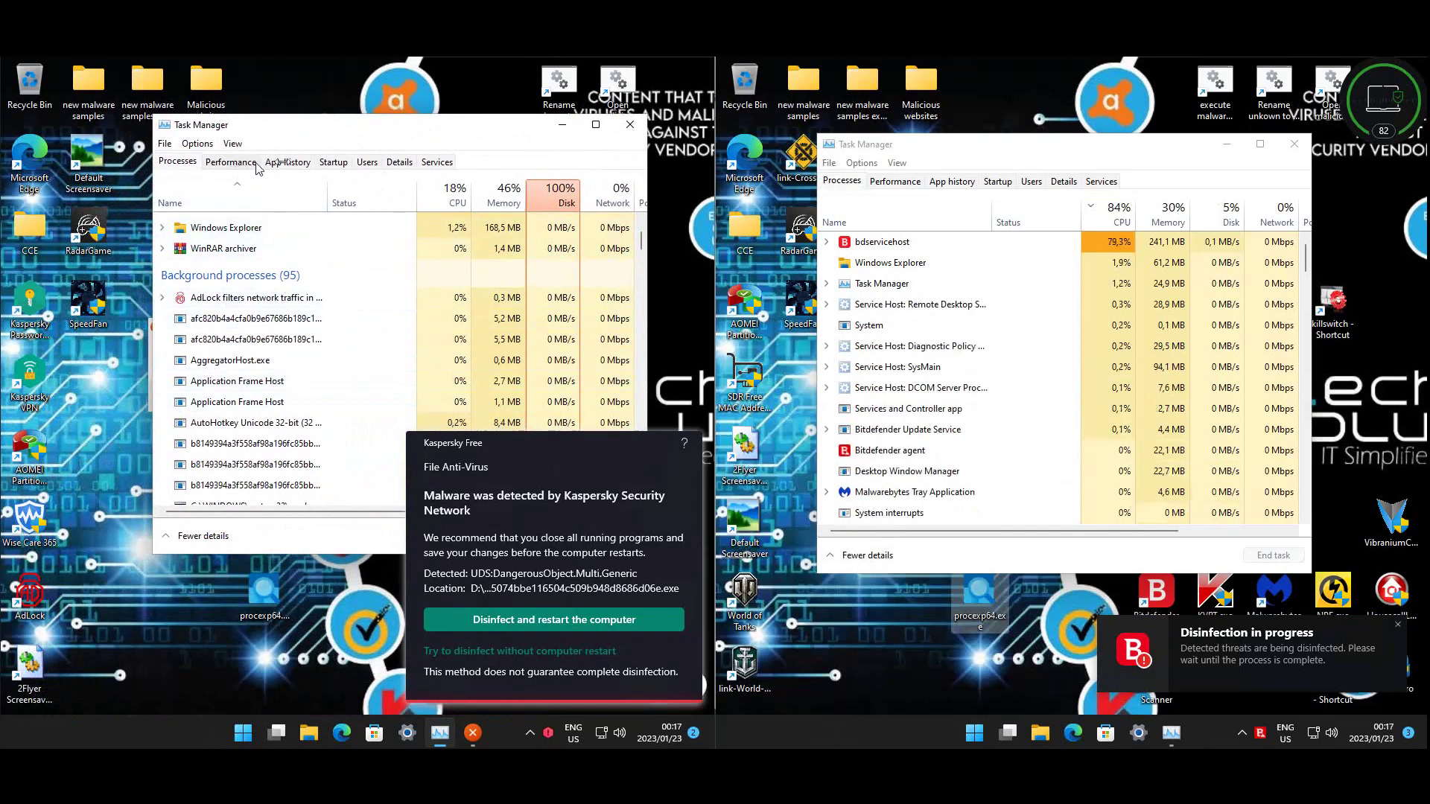
left_click(334, 162)
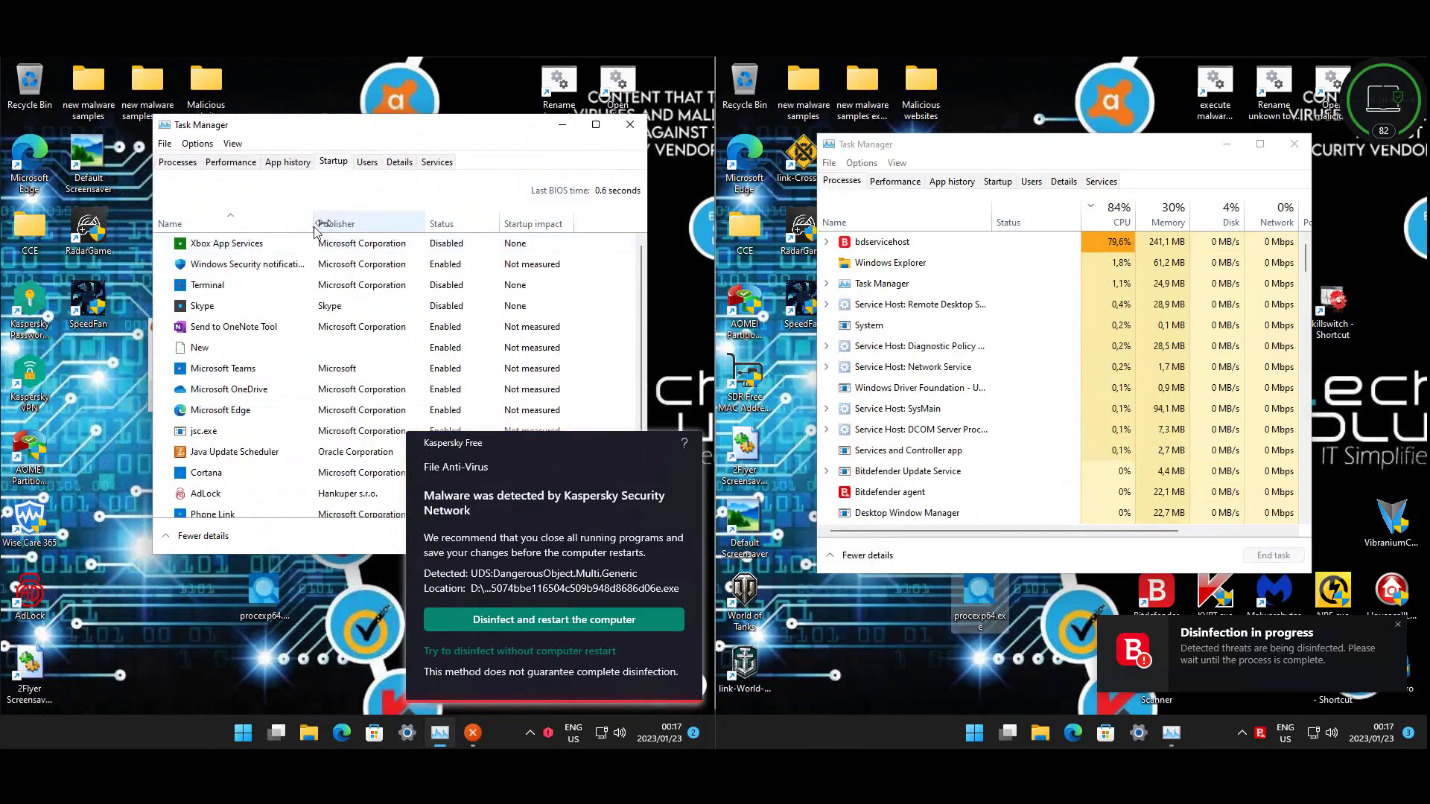
left_click(246, 224)
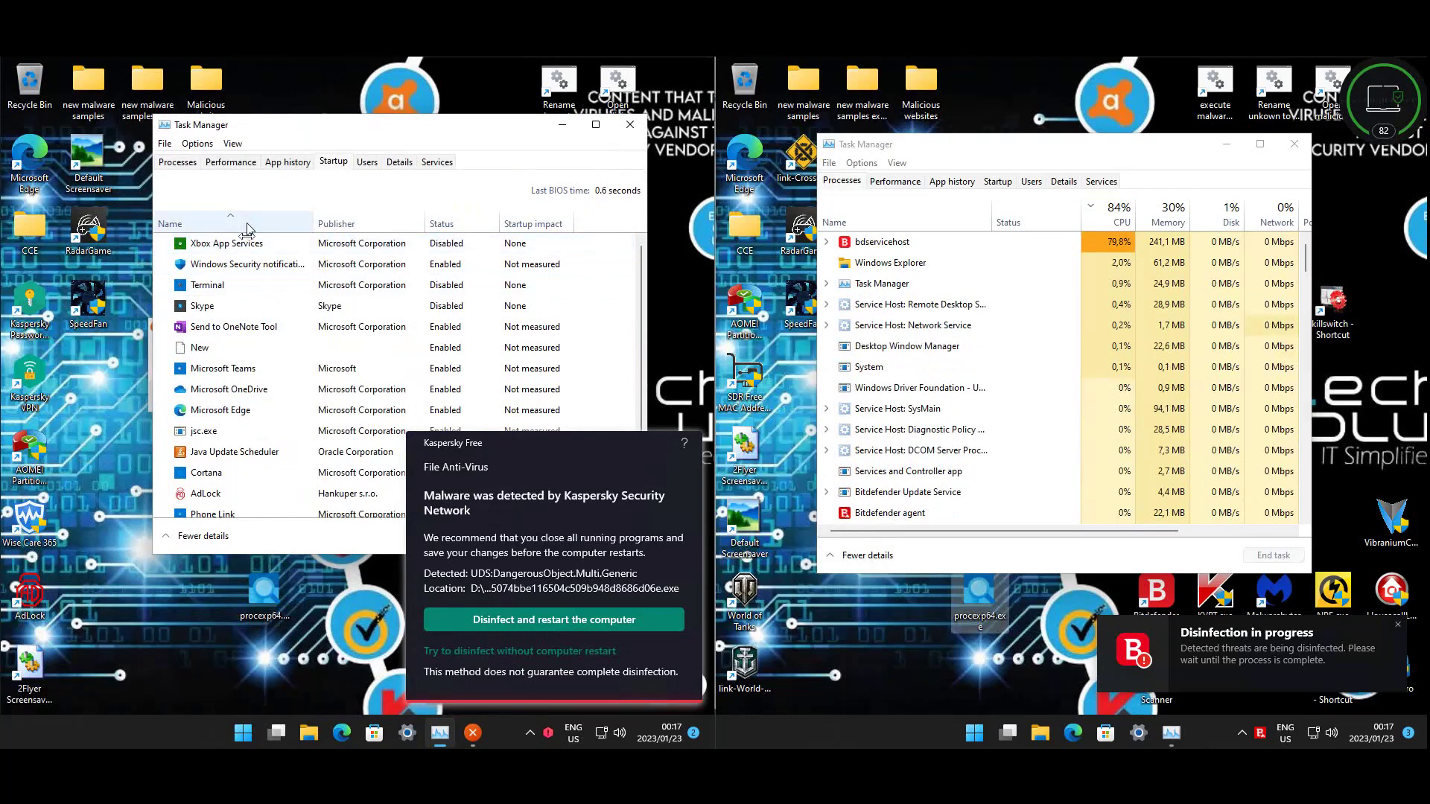
left_click(248, 224)
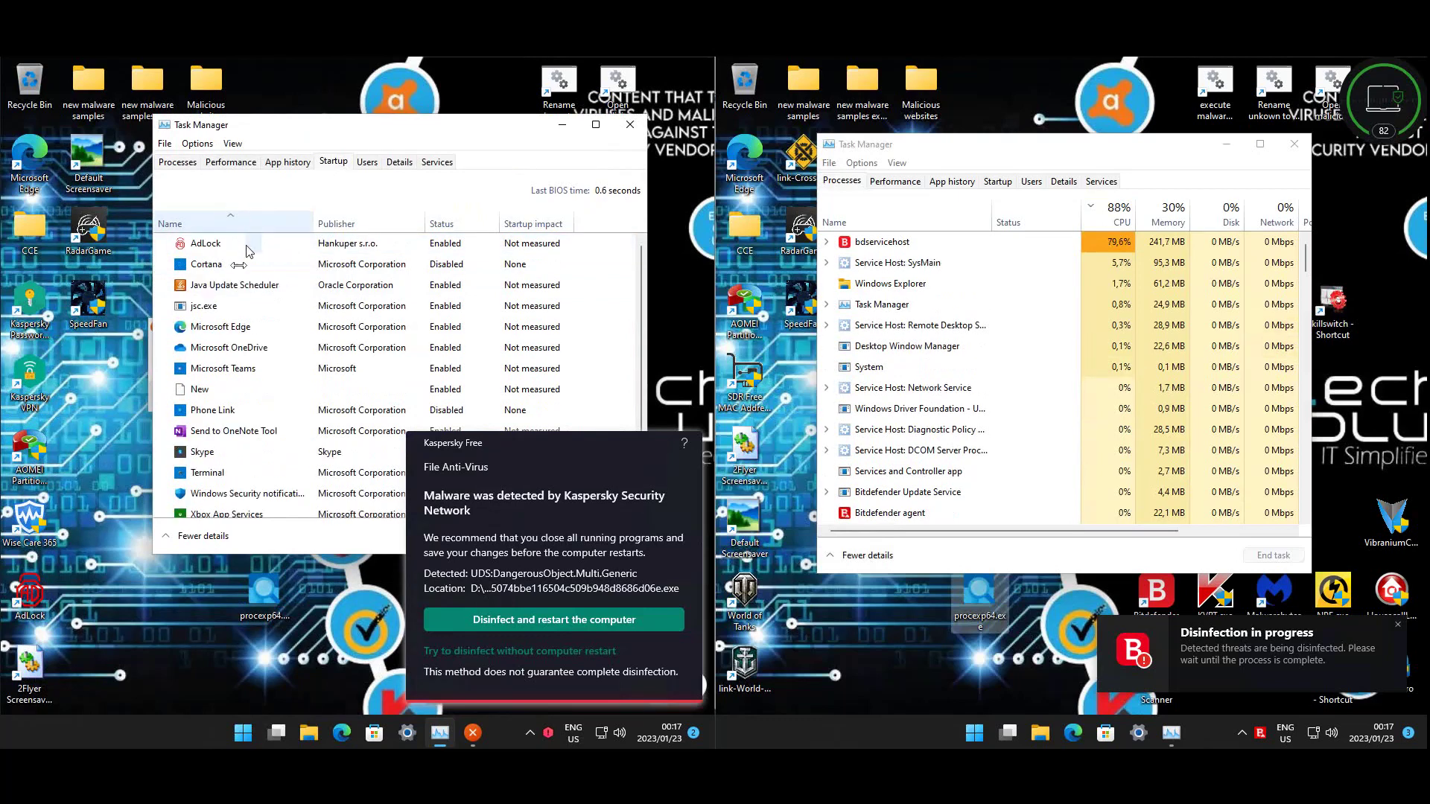
left_click(216, 247)
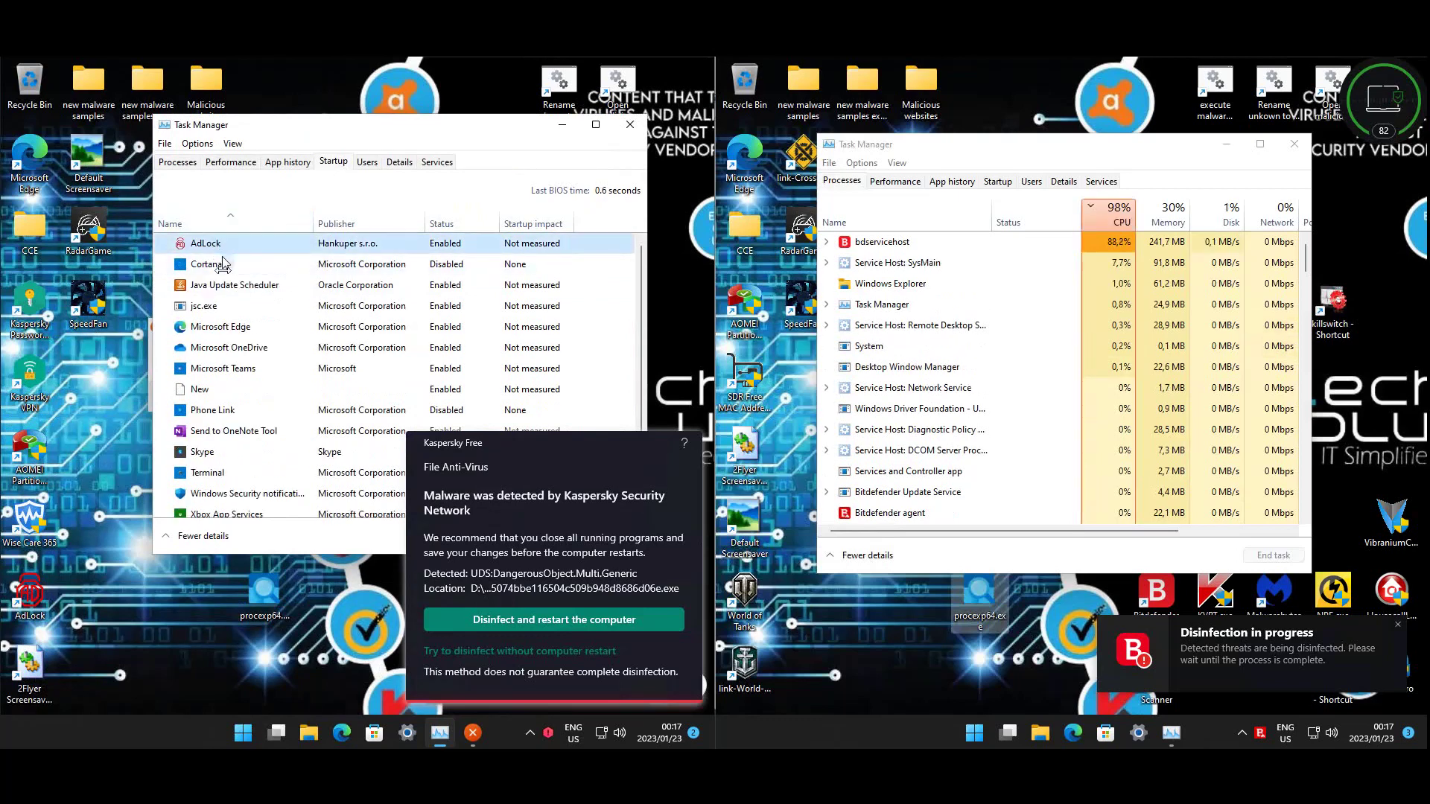
- Inspect the properties of the file behind jsc.exe (newapp.exe), then close Task Manager
left_click(233, 309)
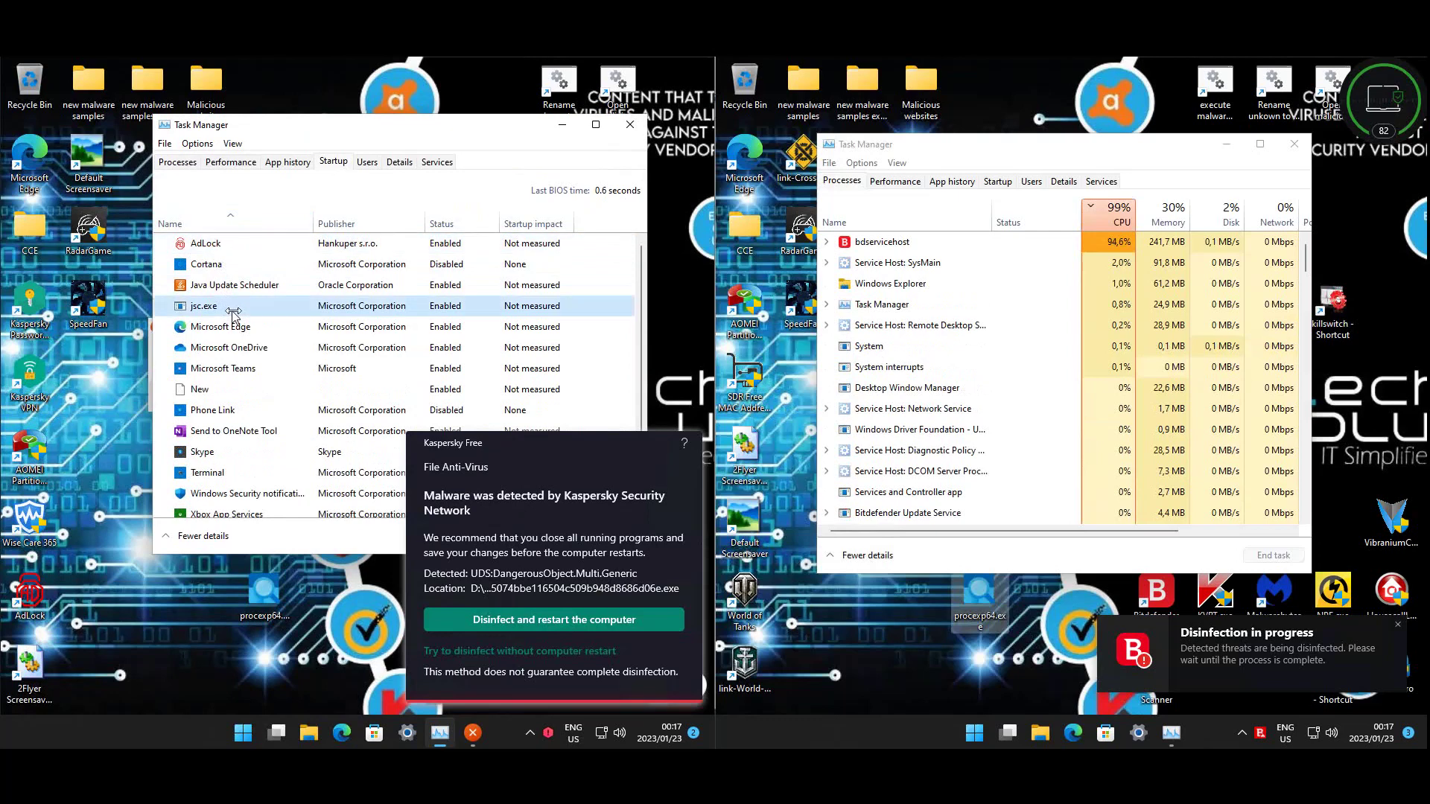
right_click(191, 309)
left_click(225, 372)
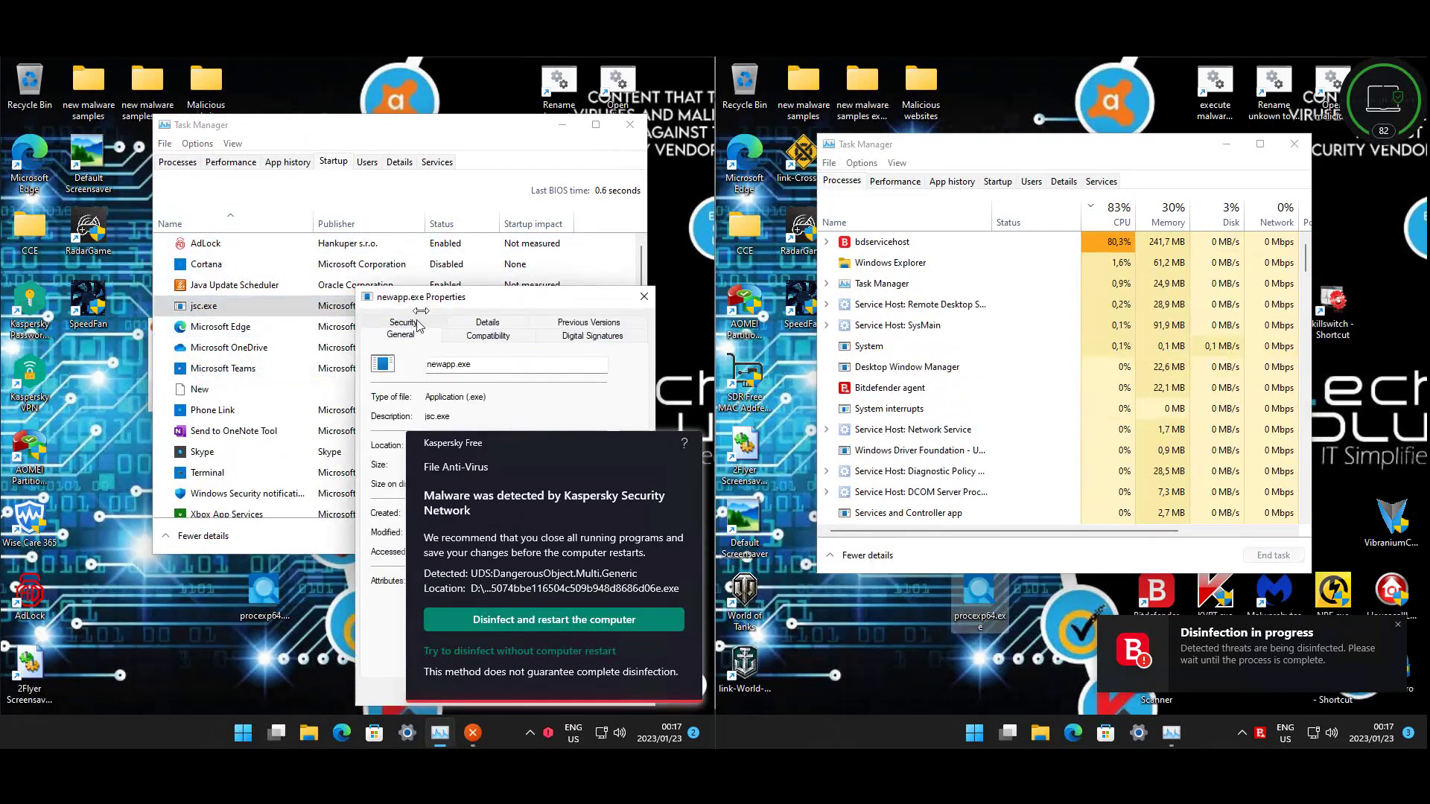
left_click_drag(424, 307, 268, 189)
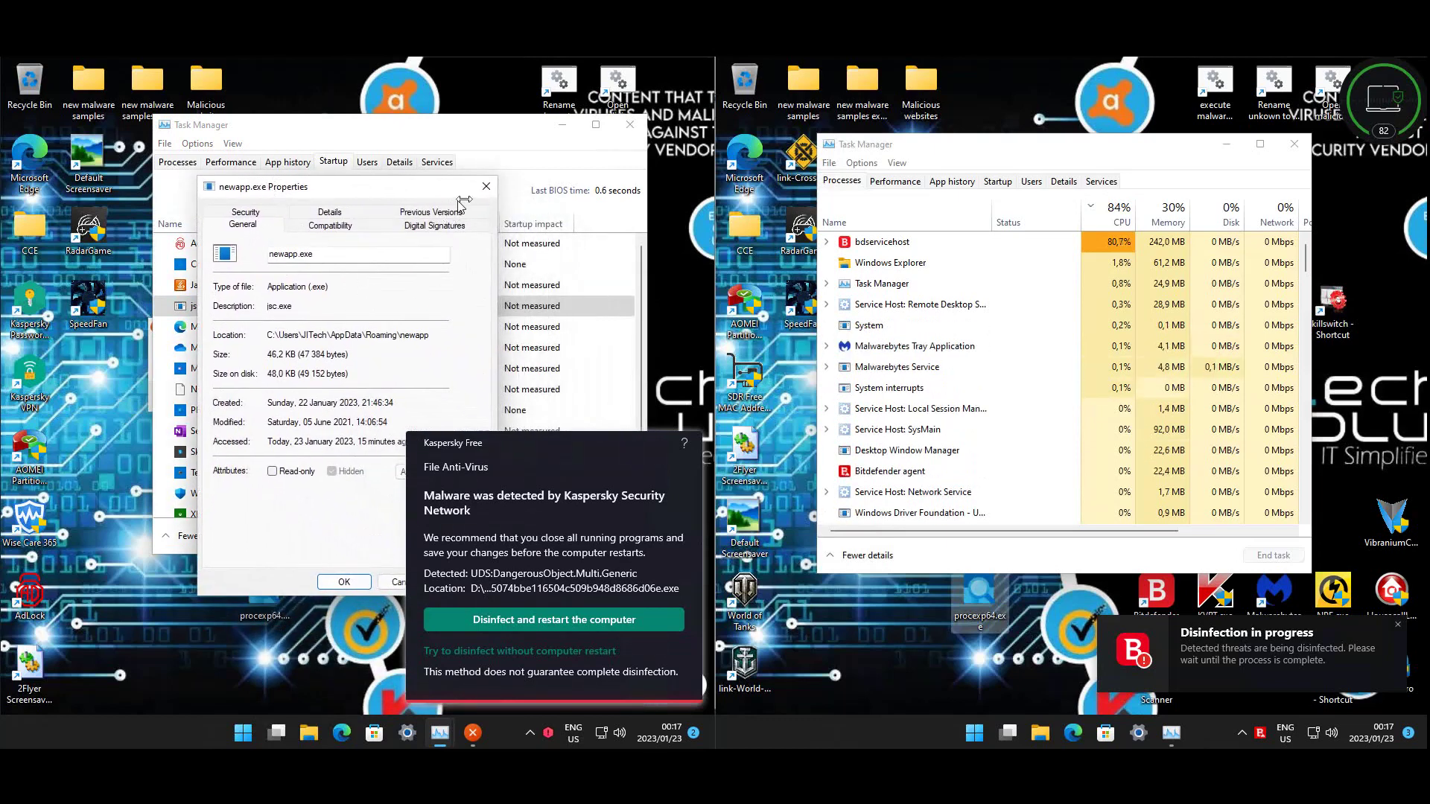
left_click(482, 187)
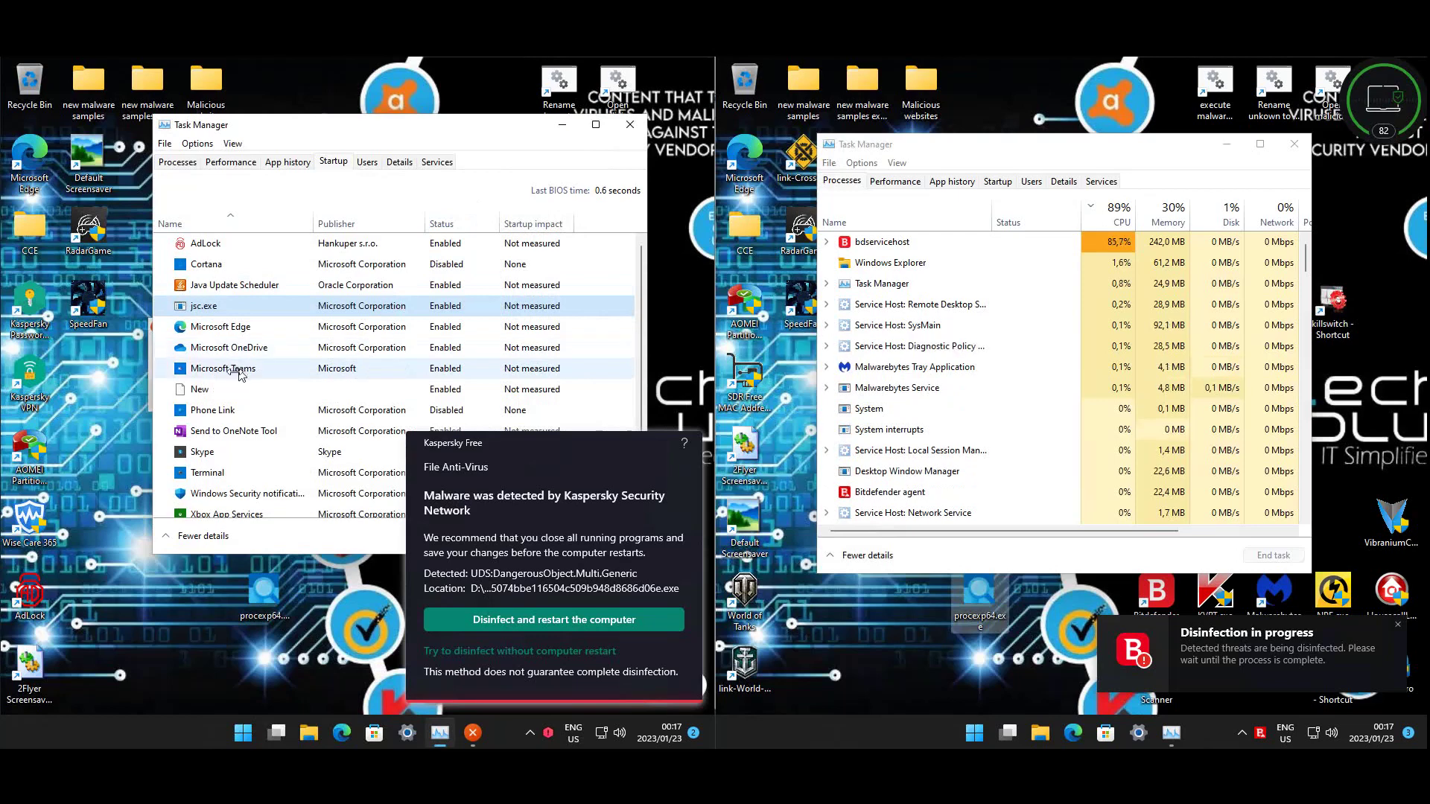
right_click(216, 391)
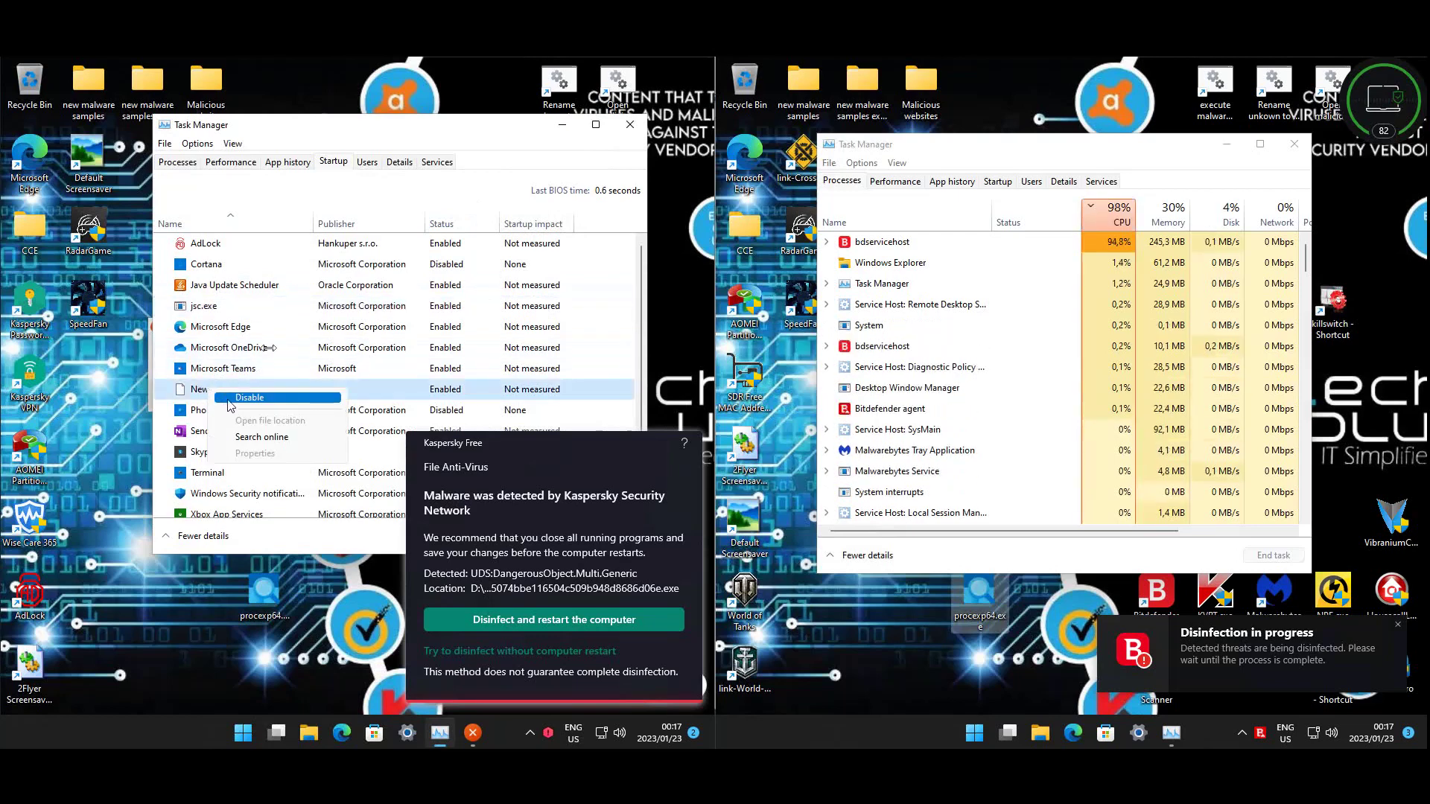
left_click(277, 331)
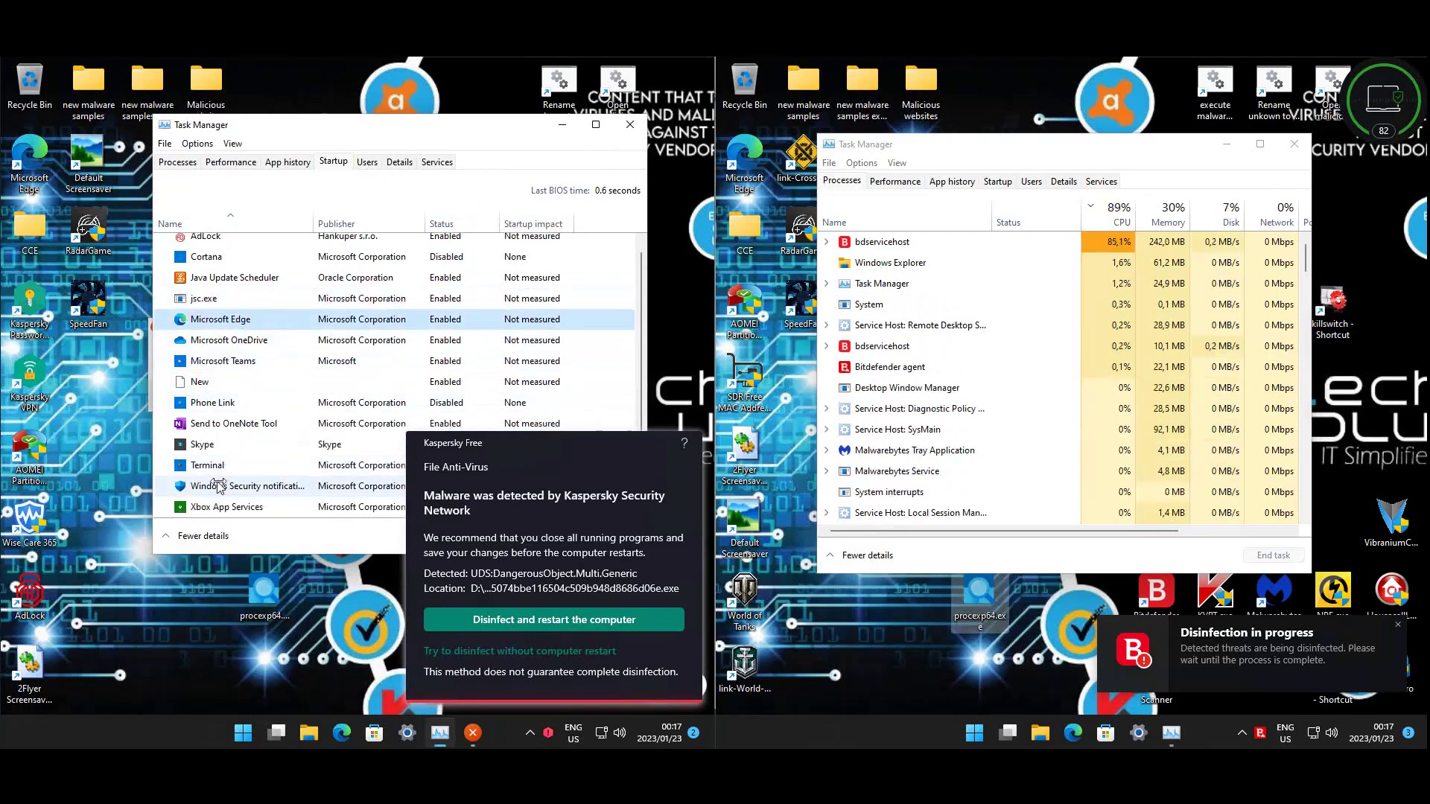
left_click(629, 128)
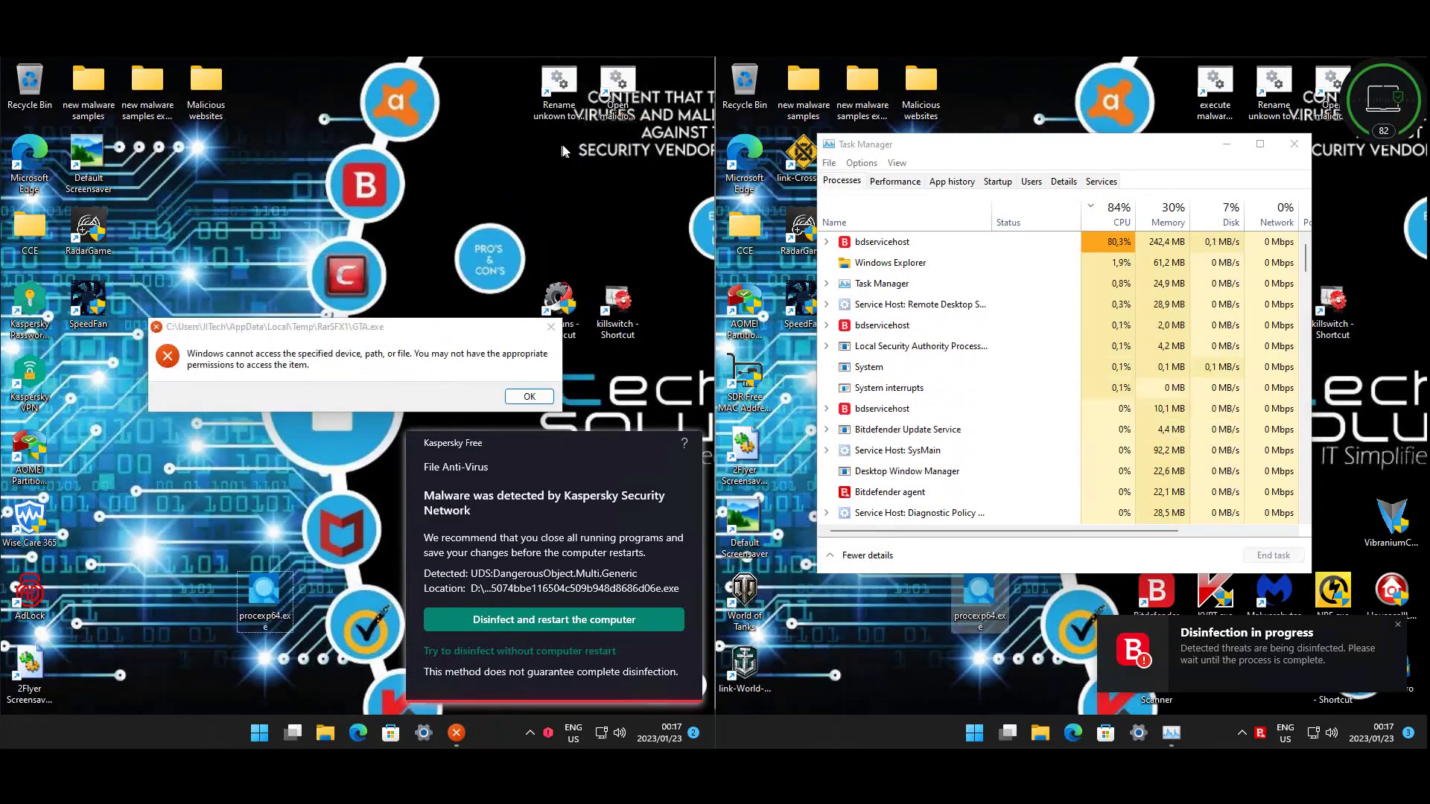
- Open Control Panel's installed programs list on both machines with 'control'
key("super+r")
type("control")
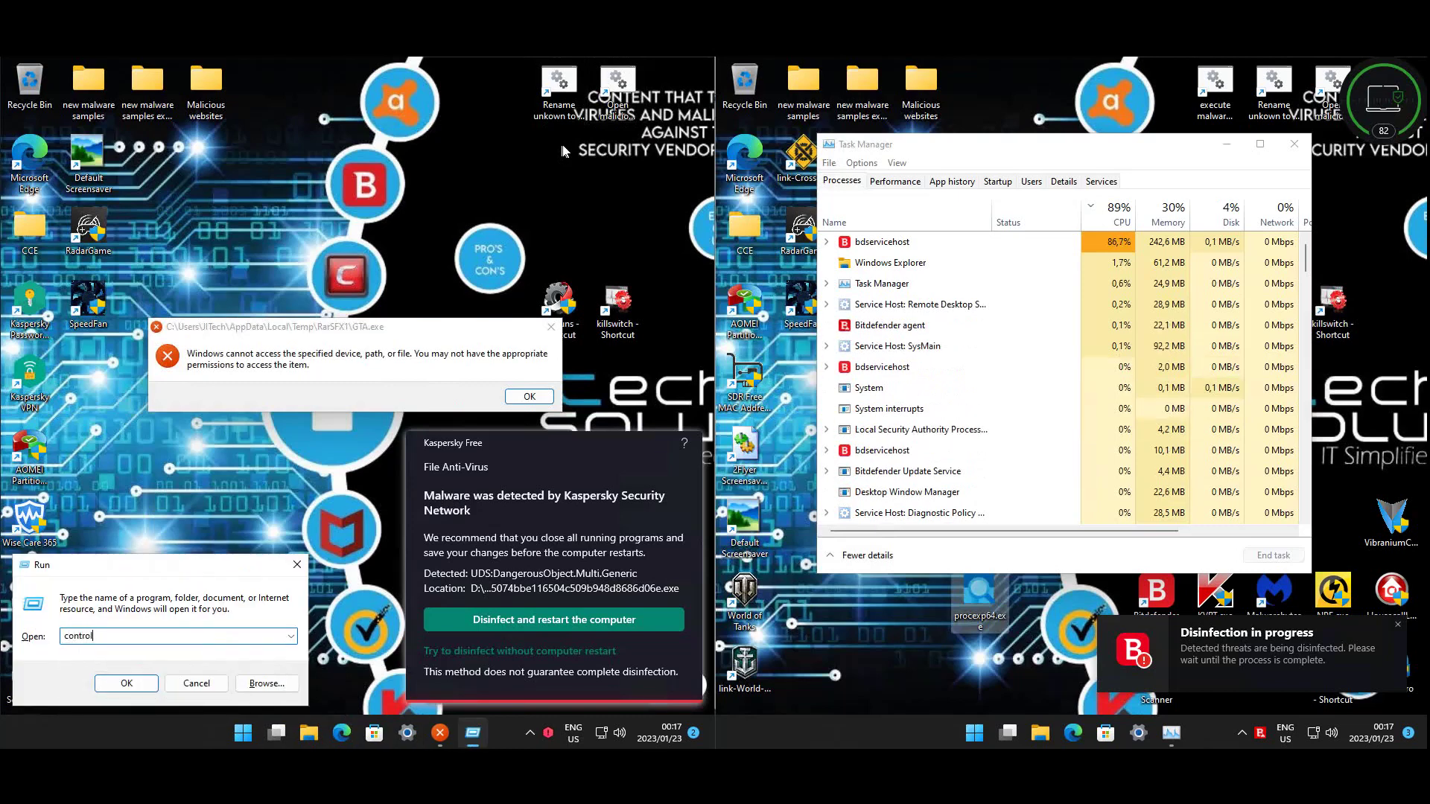
key("Return")
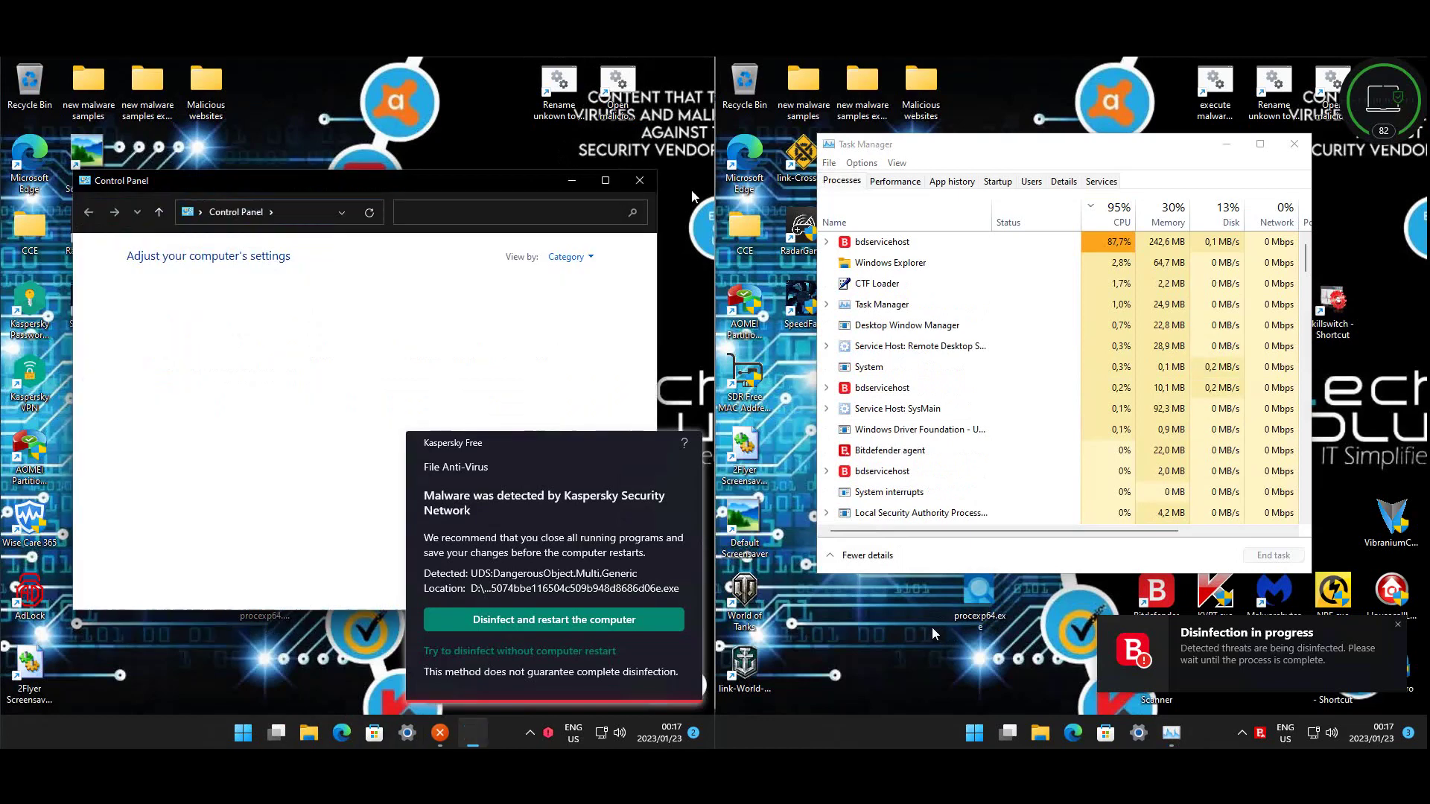
key("super+r")
type("contro")
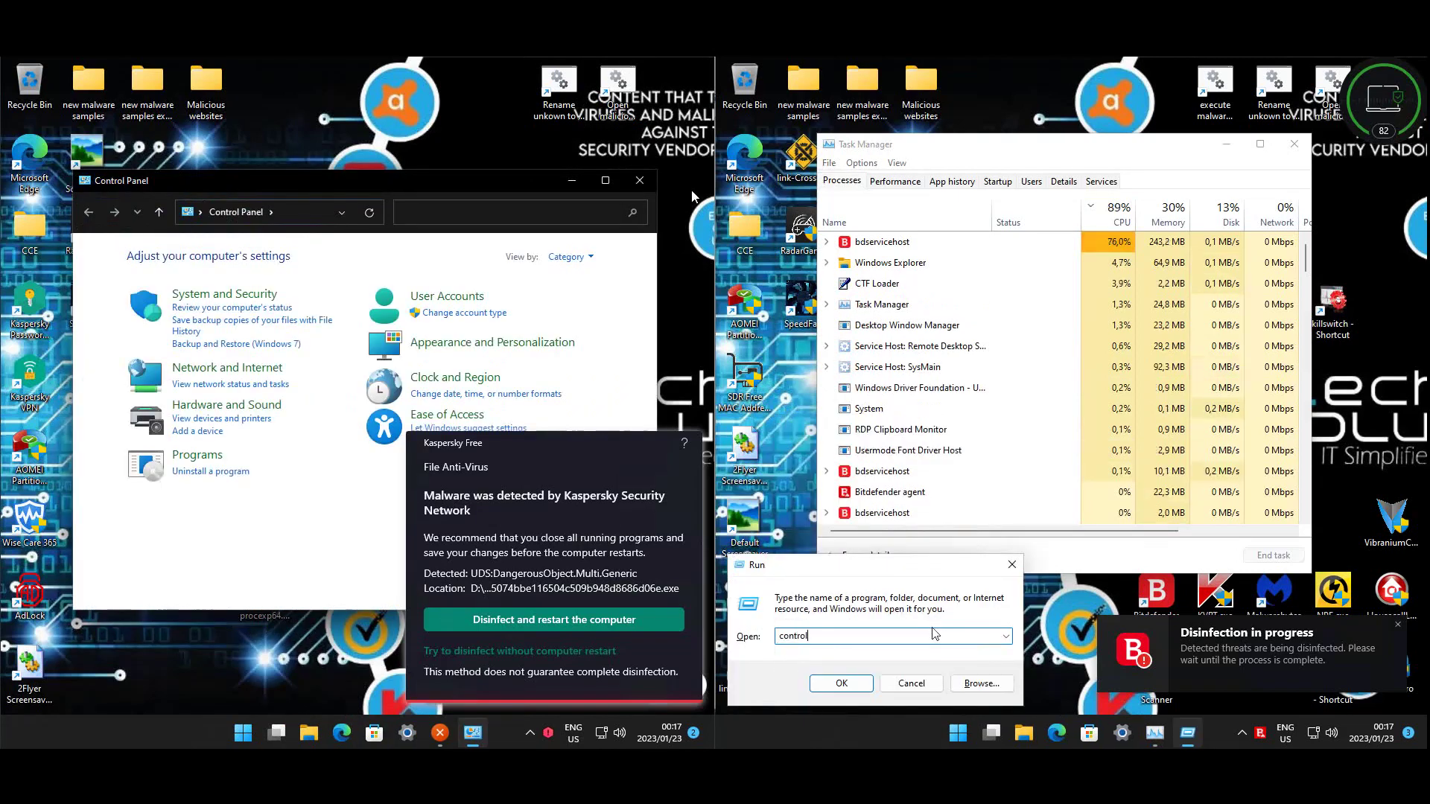
key("Return")
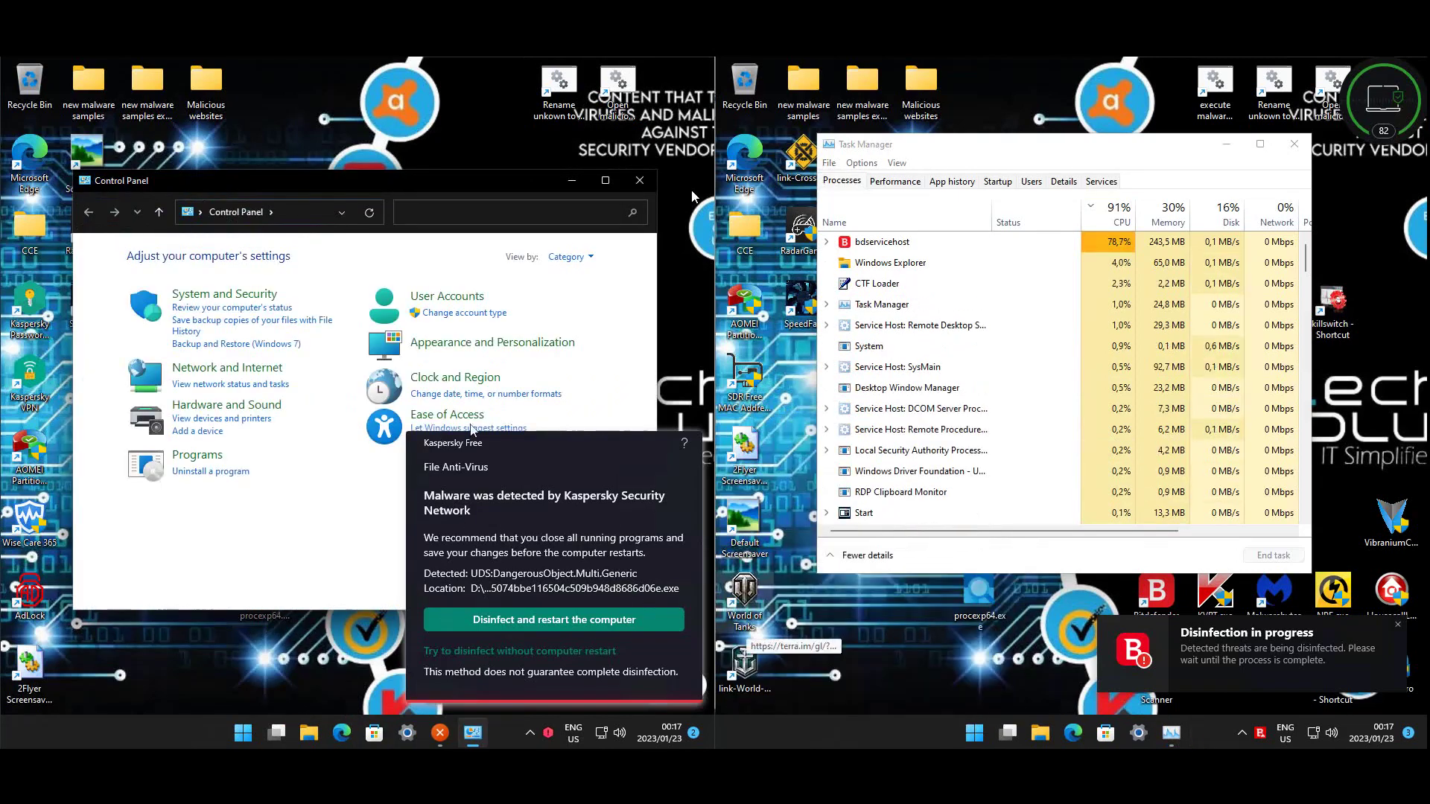
left_click(242, 482)
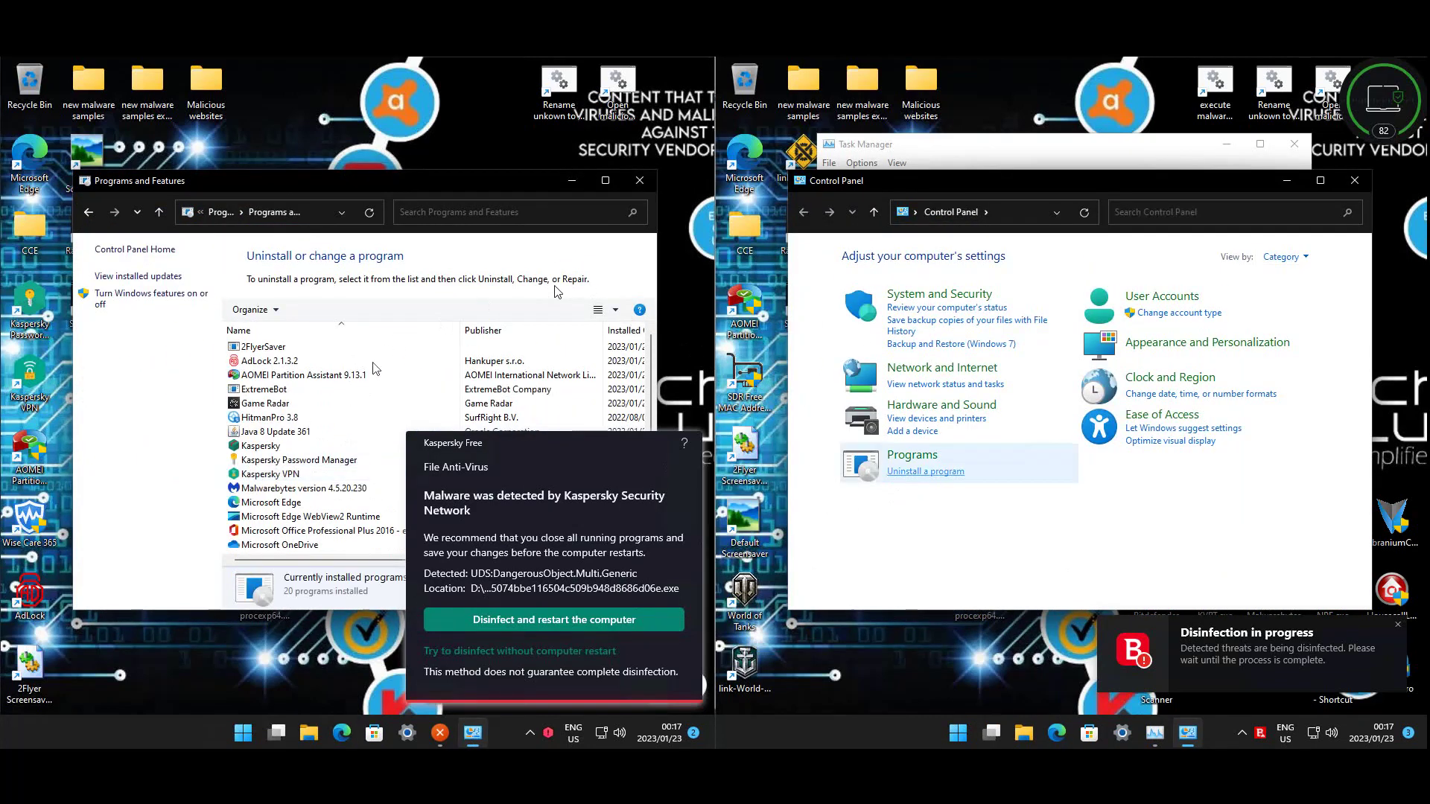
left_click(925, 472)
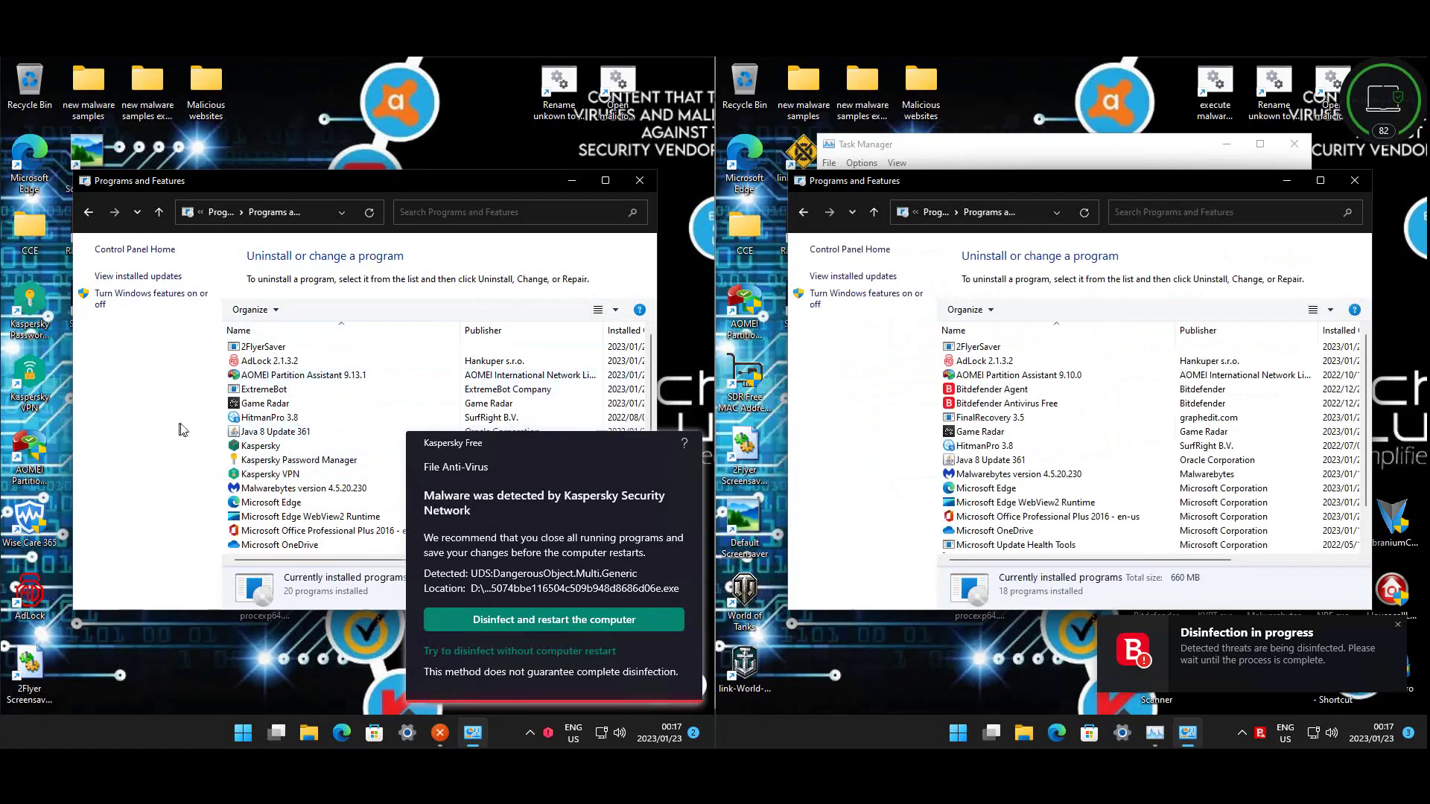
- Review AOMEI, 2FlyerSaver, AdLock, ExtremeBot, Game Radar and SpeedFan on the first machine
left_click(301, 376)
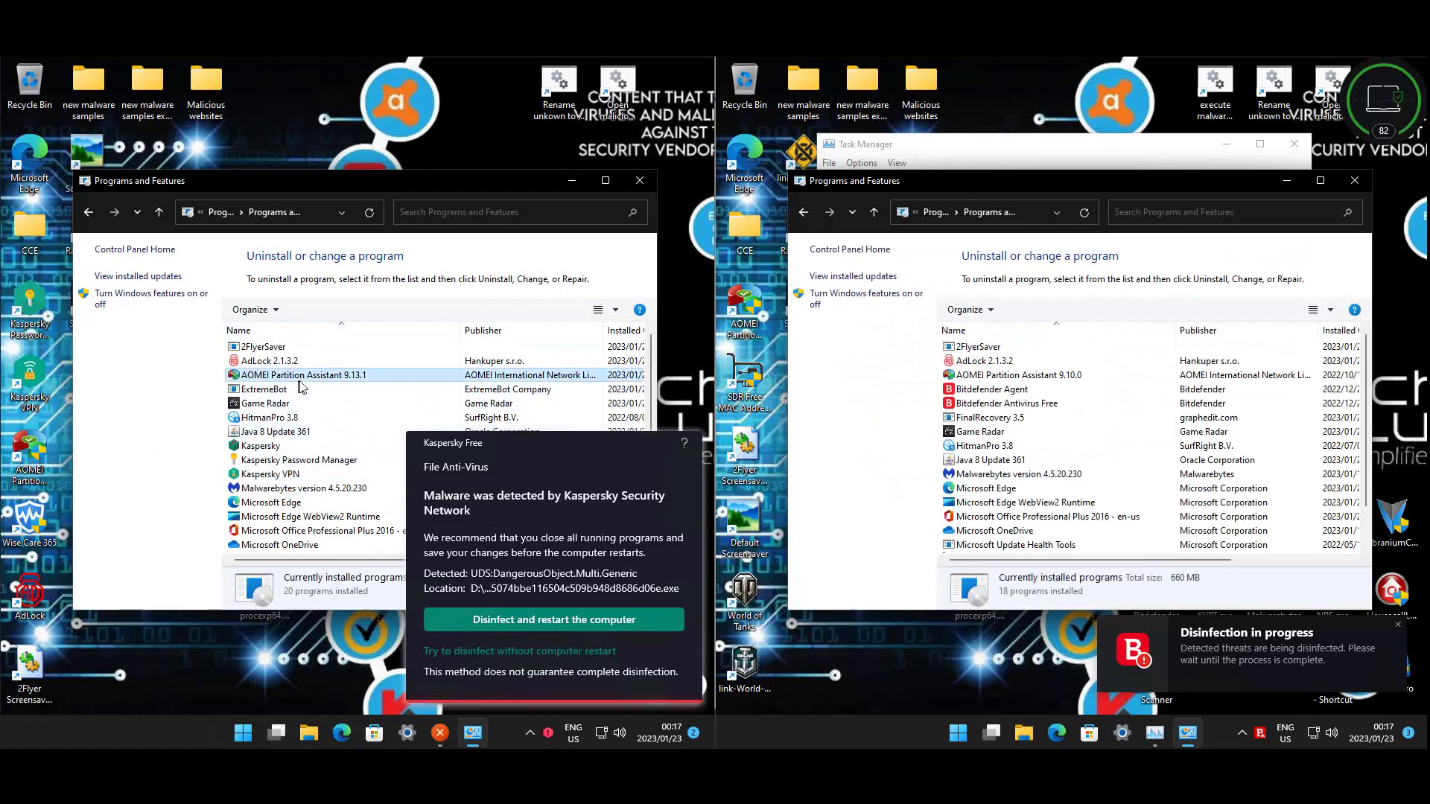
left_click(278, 347)
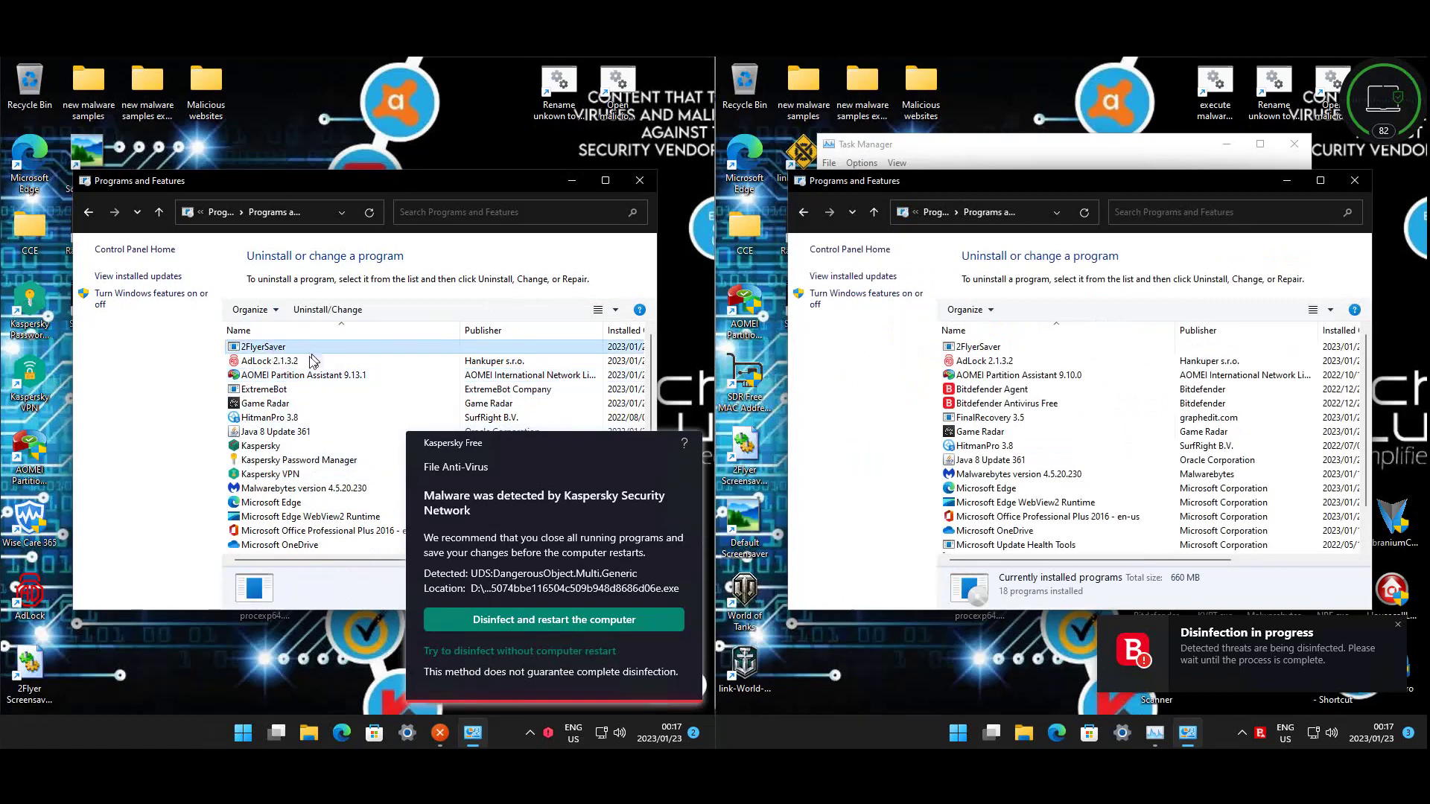
left_click(301, 361)
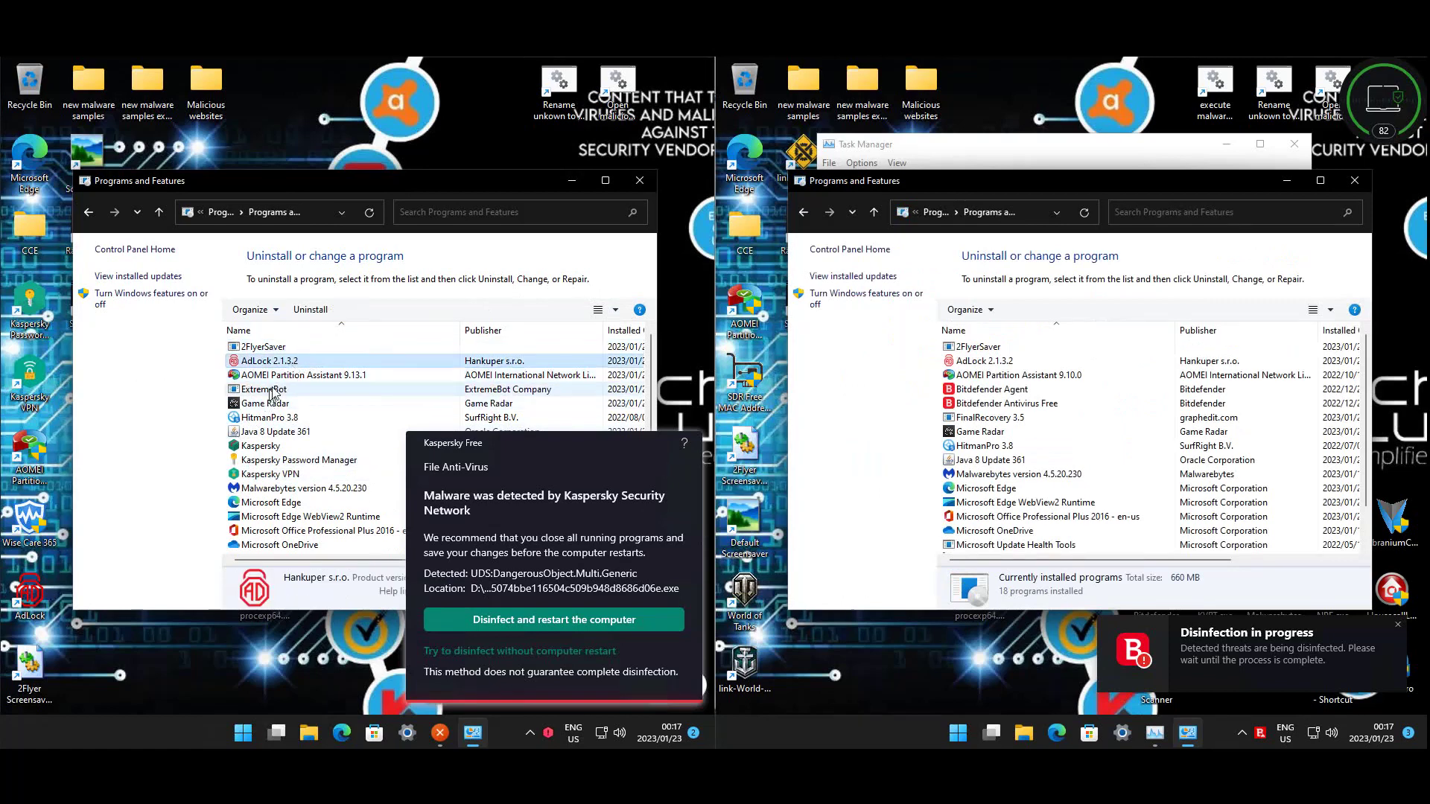
left_click(274, 390)
left_click(277, 403)
scroll(300, 403, "down", 2)
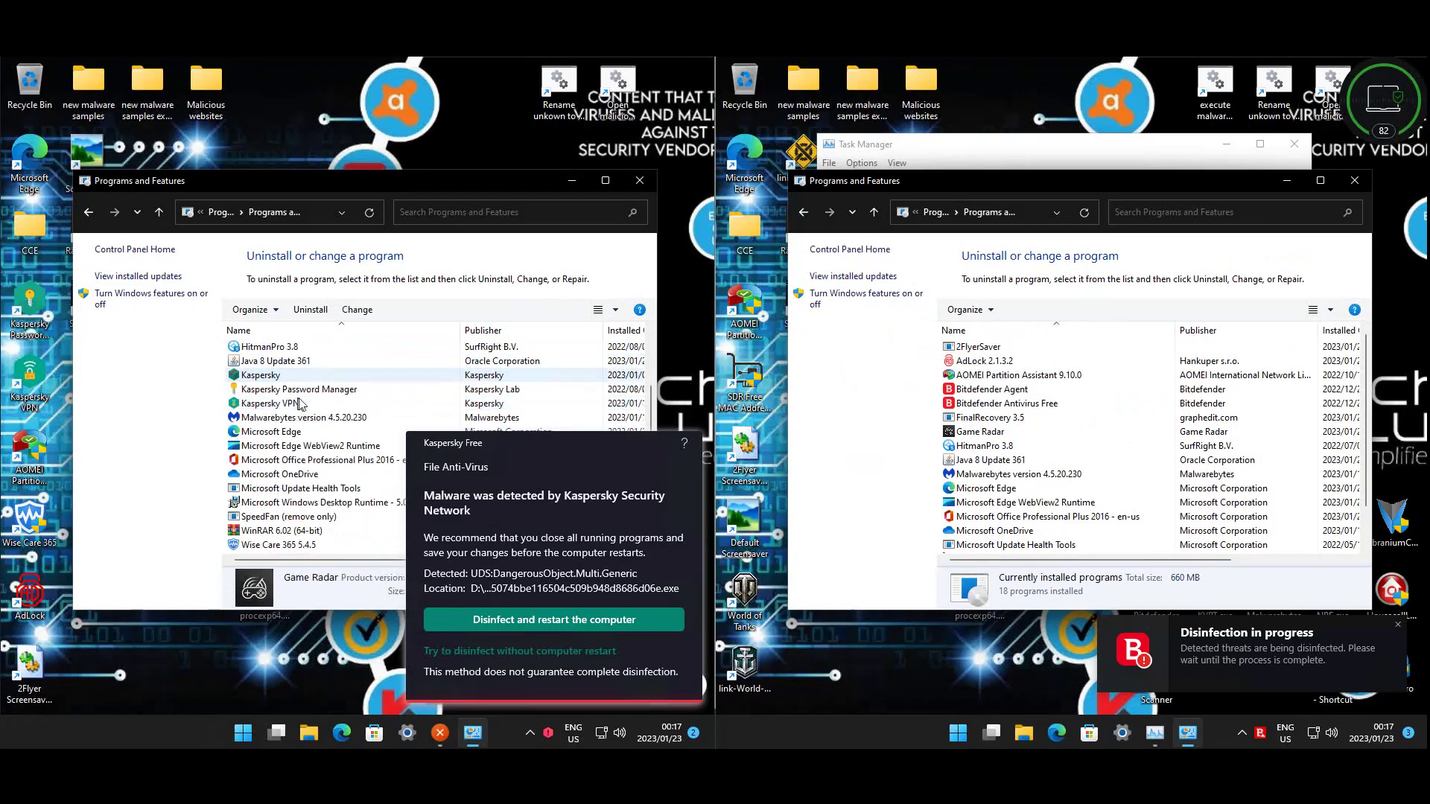
left_click(303, 517)
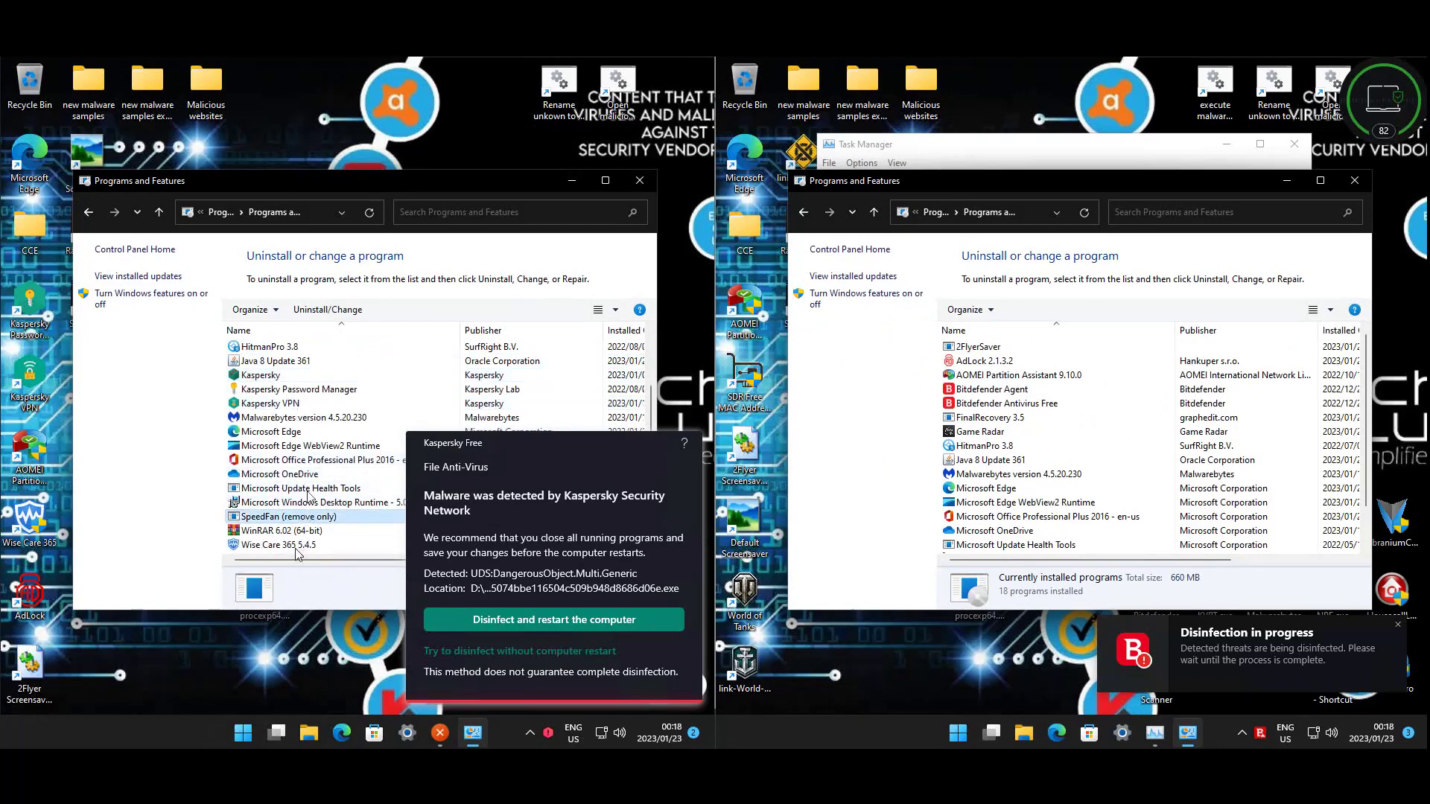
left_click(309, 489)
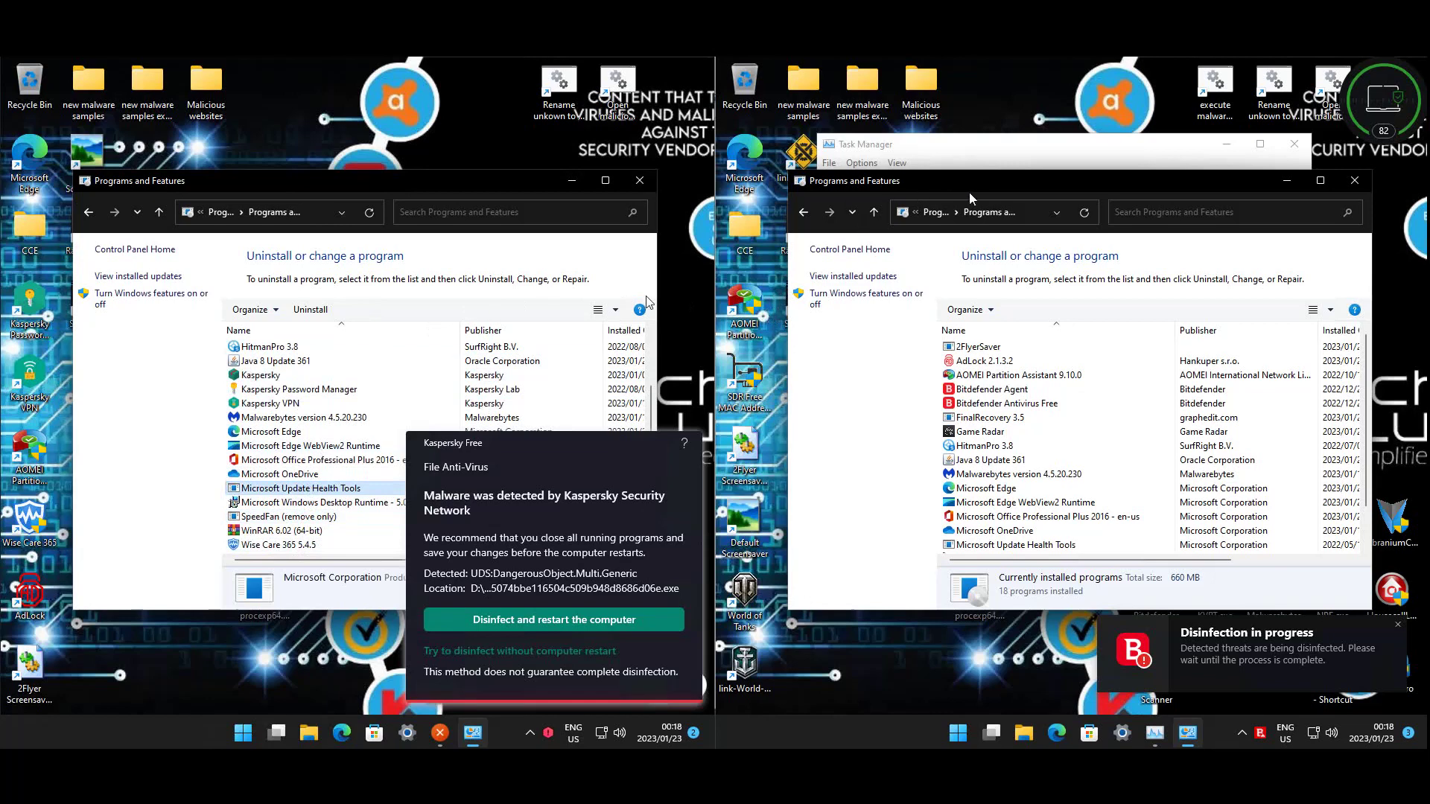
- Review 2FlyerSaver, FinalRecovery 3.5, Game Radar, SDR MAC Changer and SpeedFan on the second machine, then close both lists
left_click(1092, 352)
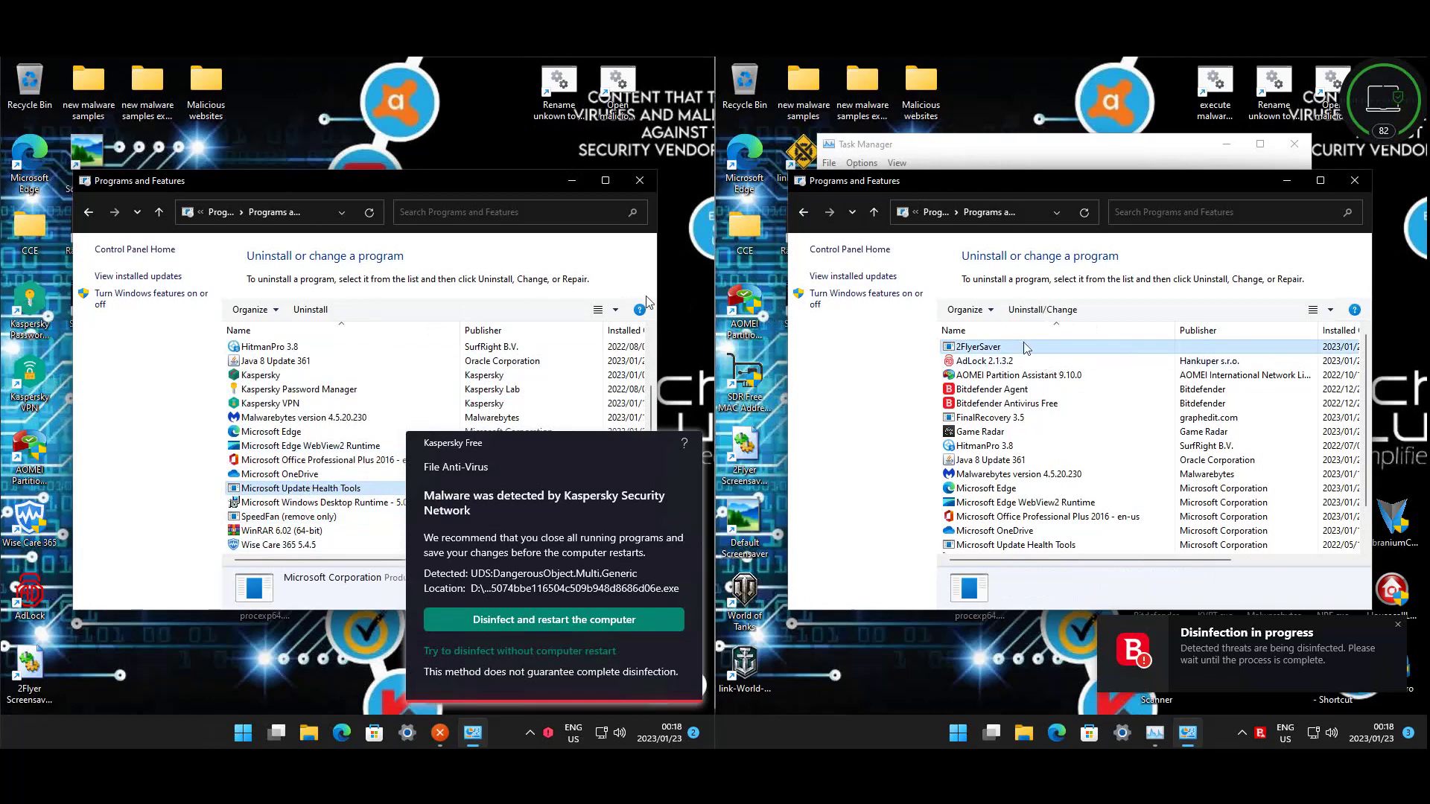
left_click(1012, 418)
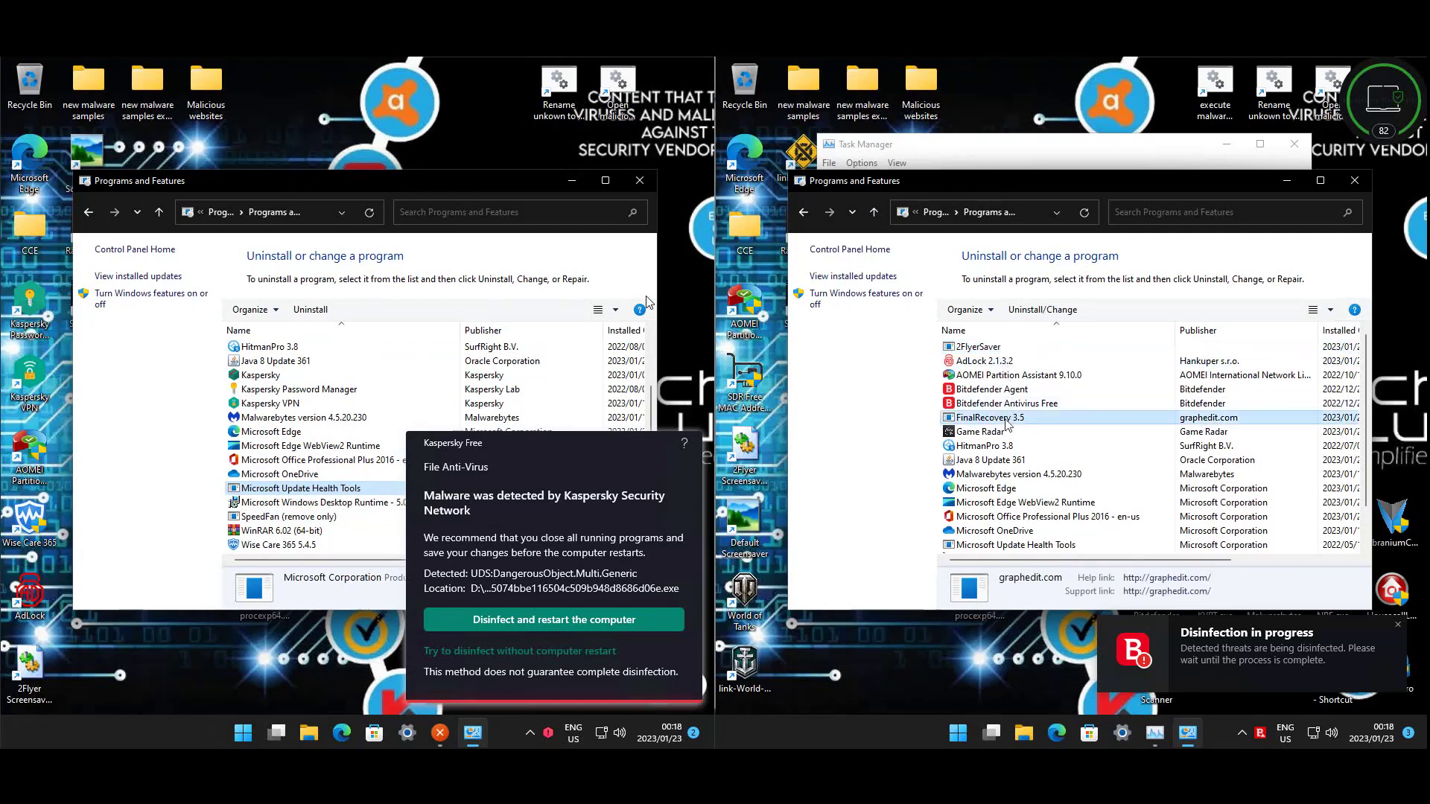
left_click(1009, 432)
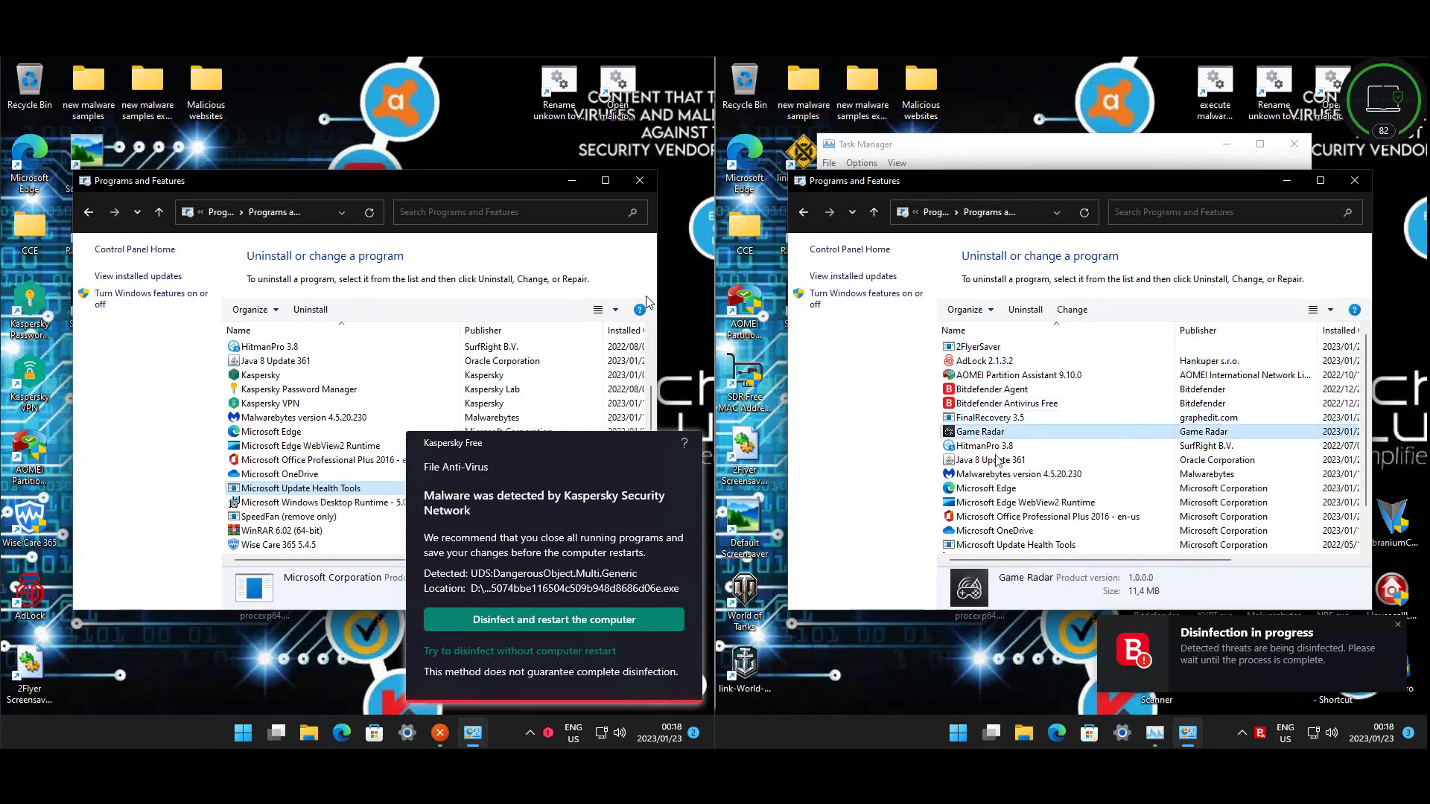
scroll(999, 473, "down", 1)
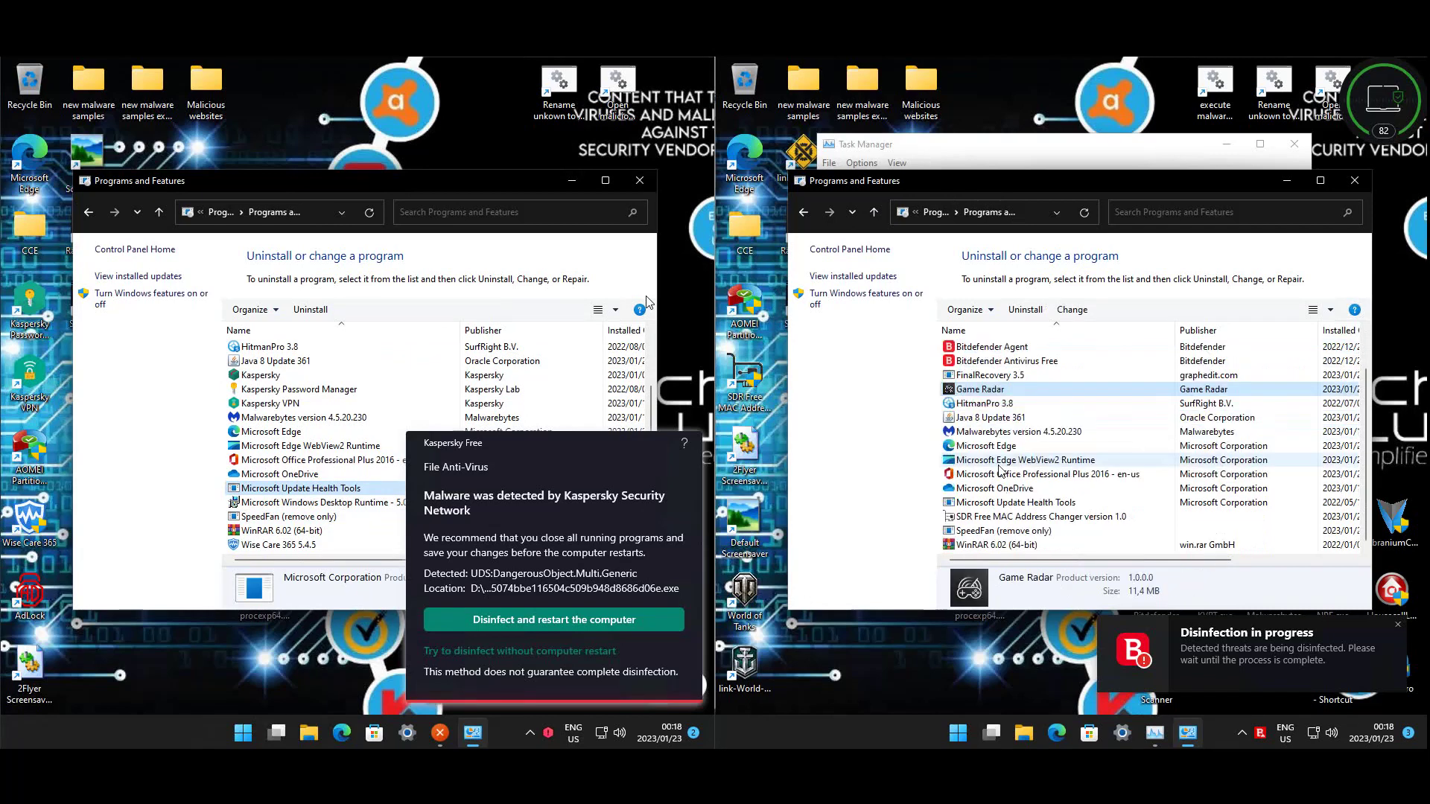
left_click(990, 518)
left_click(1024, 530)
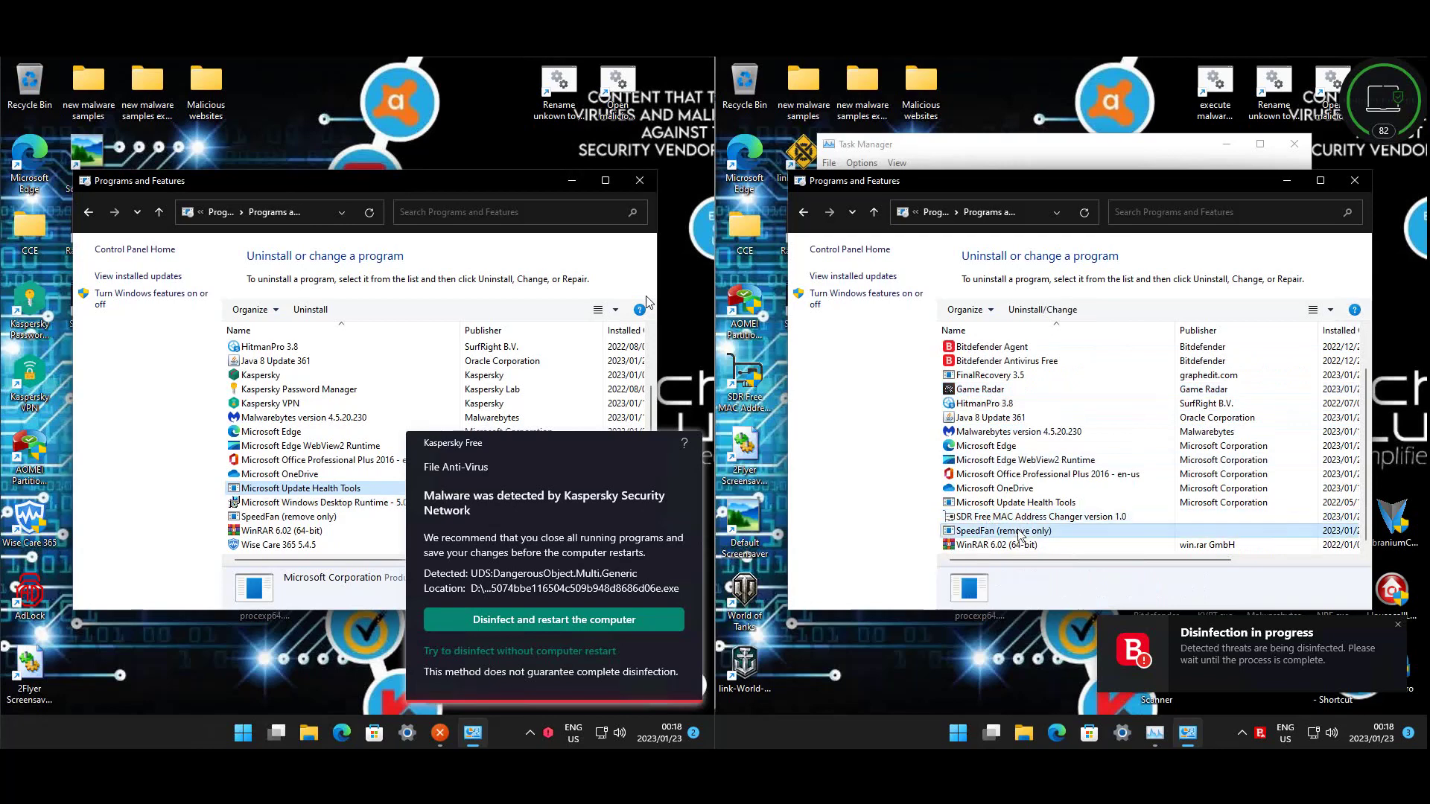
left_click(1354, 180)
left_click(650, 186)
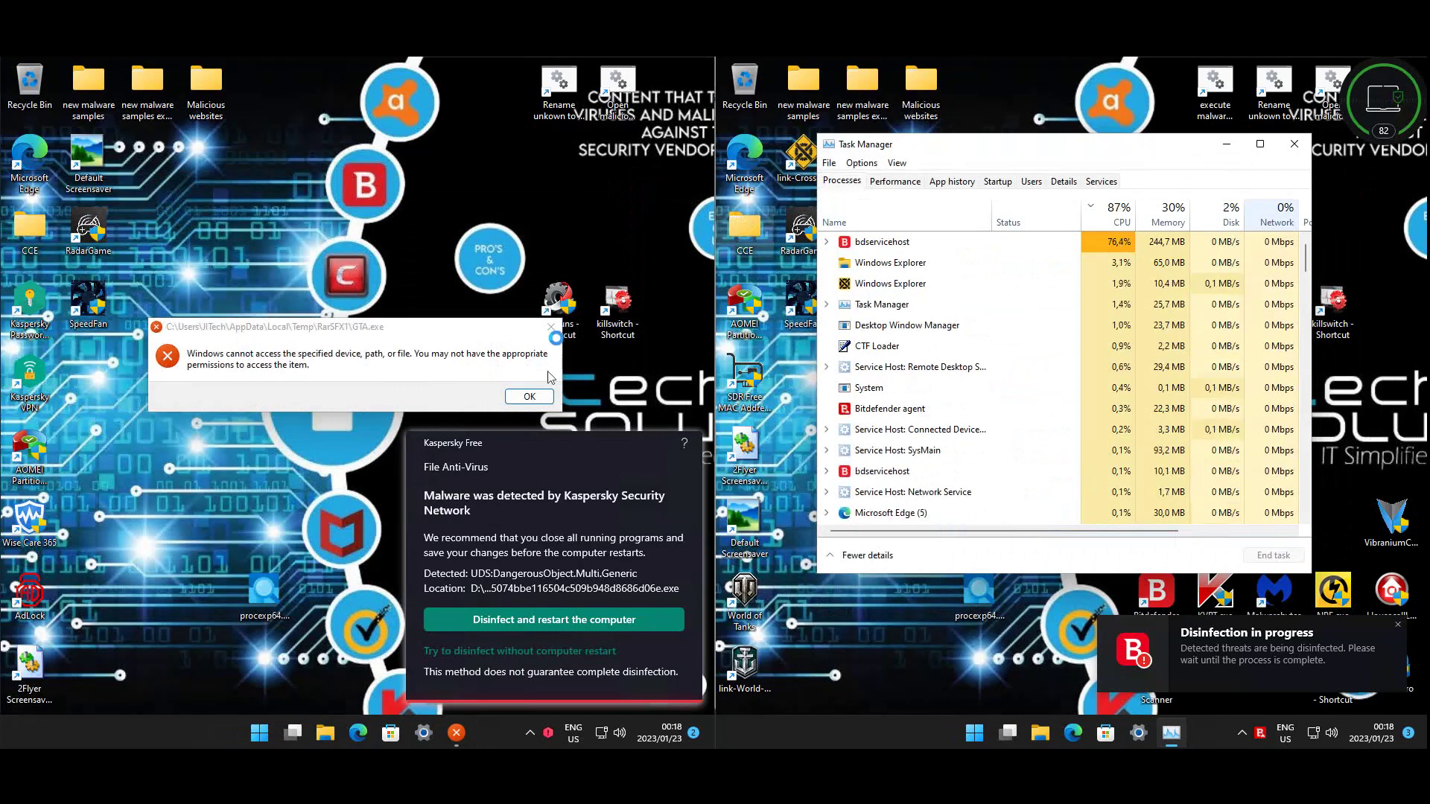
- Sort Task Manager's processes by name and scroll through them, noting the busy bdservicehost
left_click(210, 541)
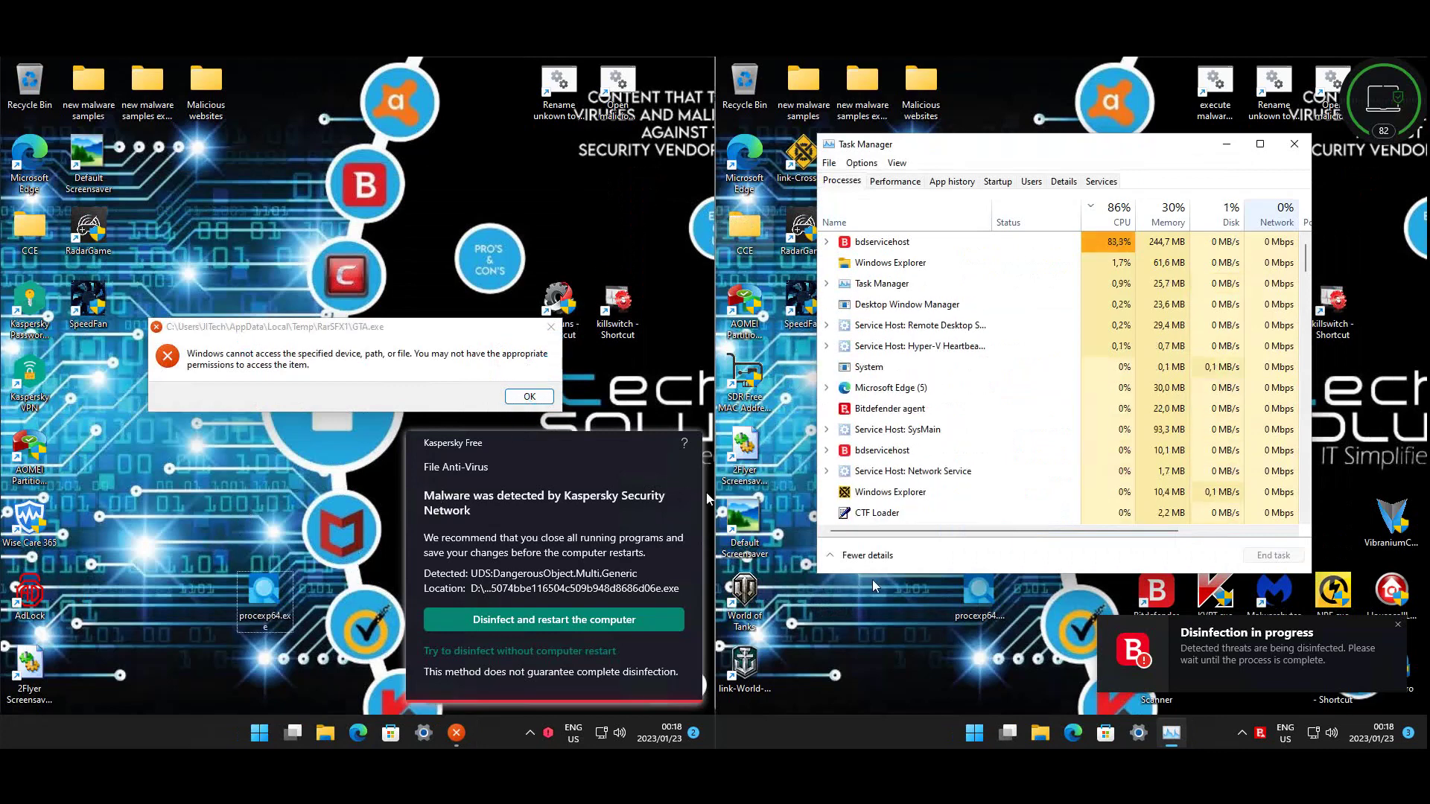
left_click(899, 609)
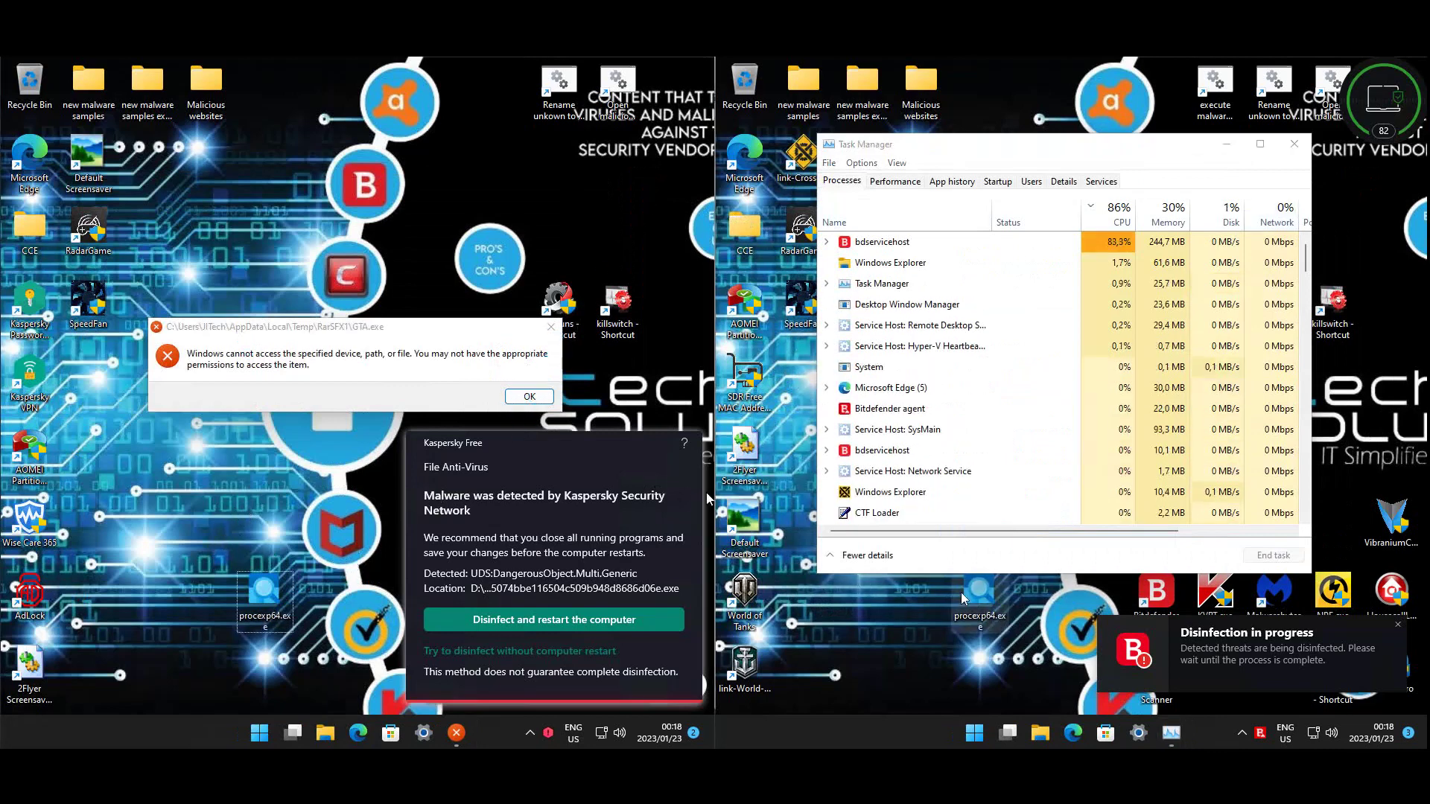
left_click(888, 224)
left_click(968, 402)
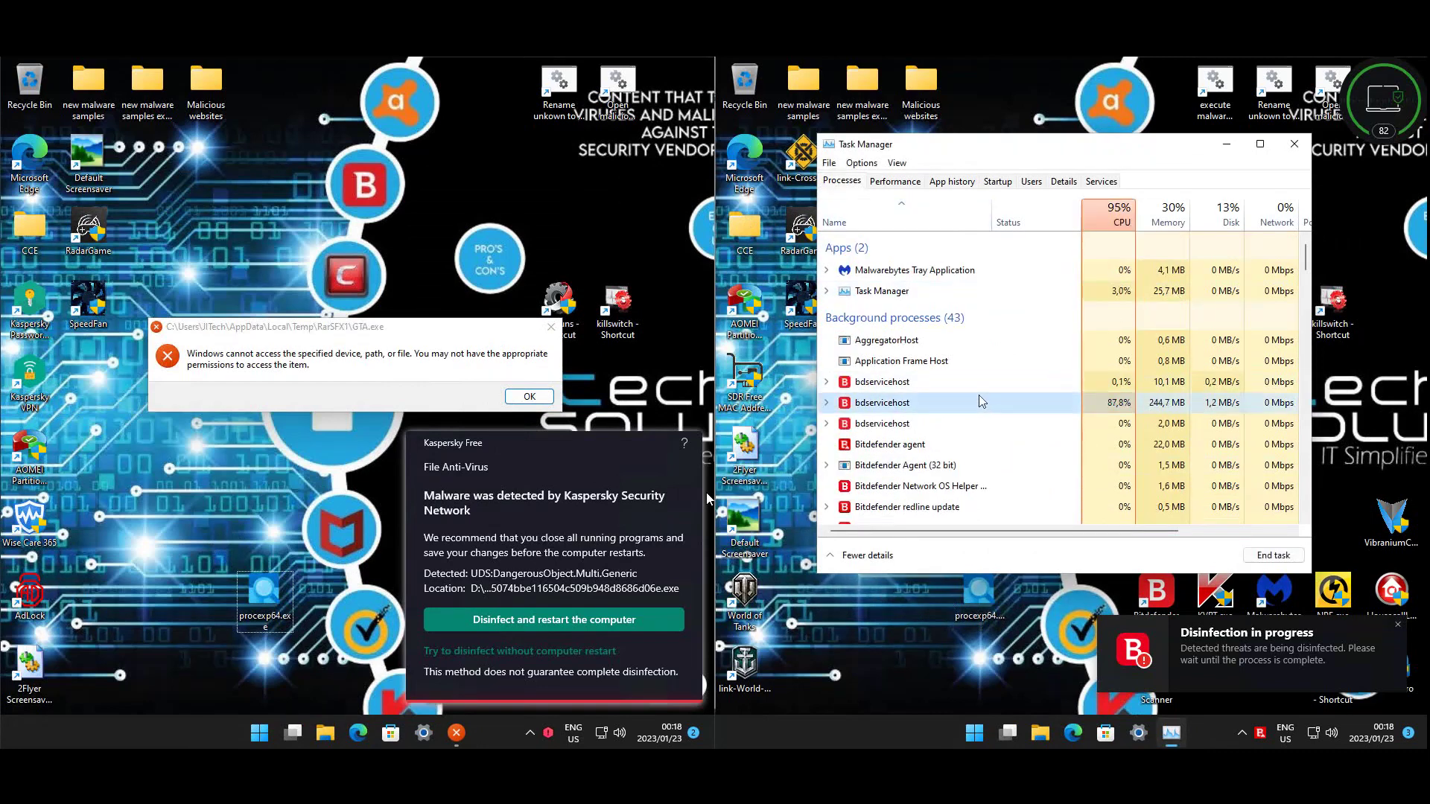
scroll(981, 401, "down", 2)
scroll(980, 401, "down", 5)
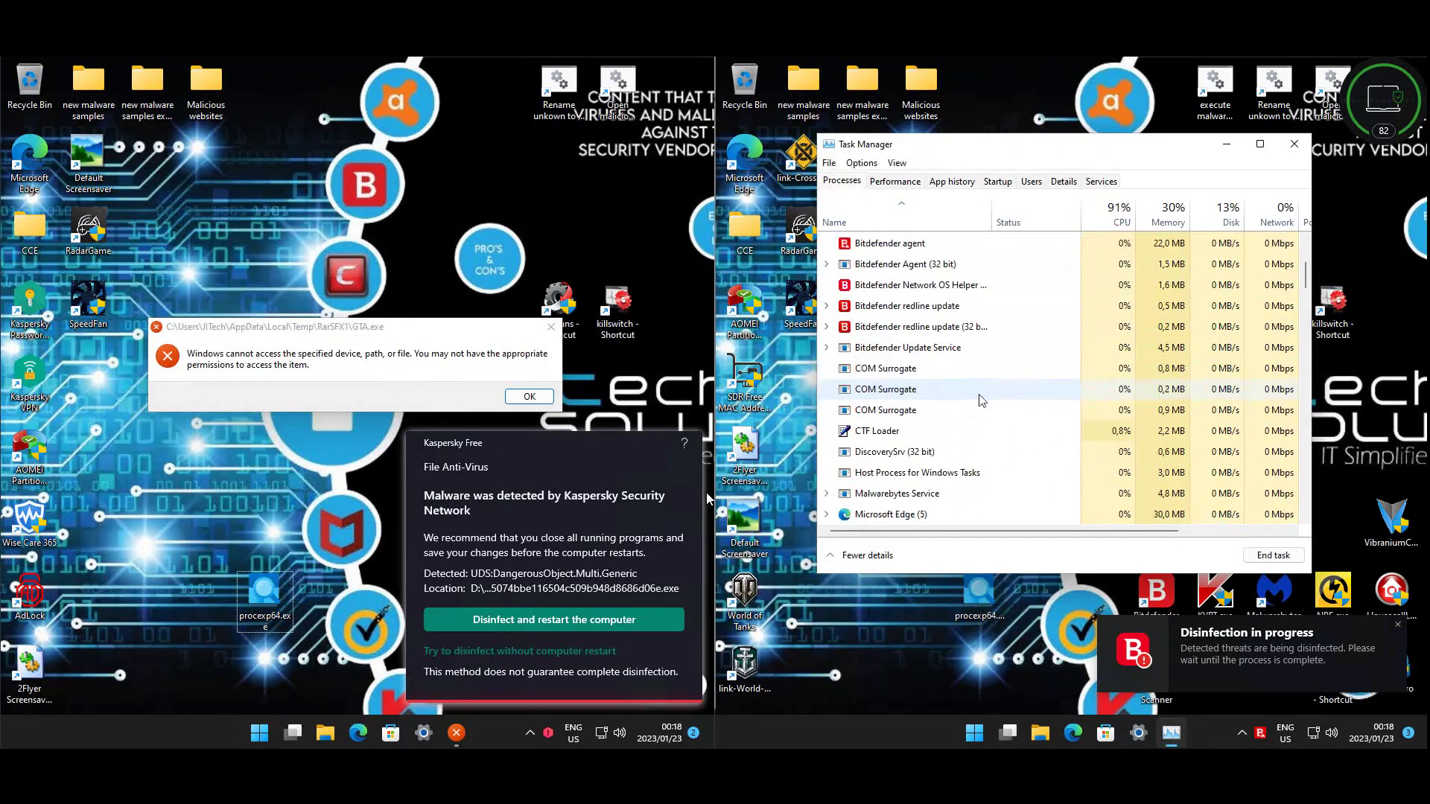
scroll(981, 401, "down", 10)
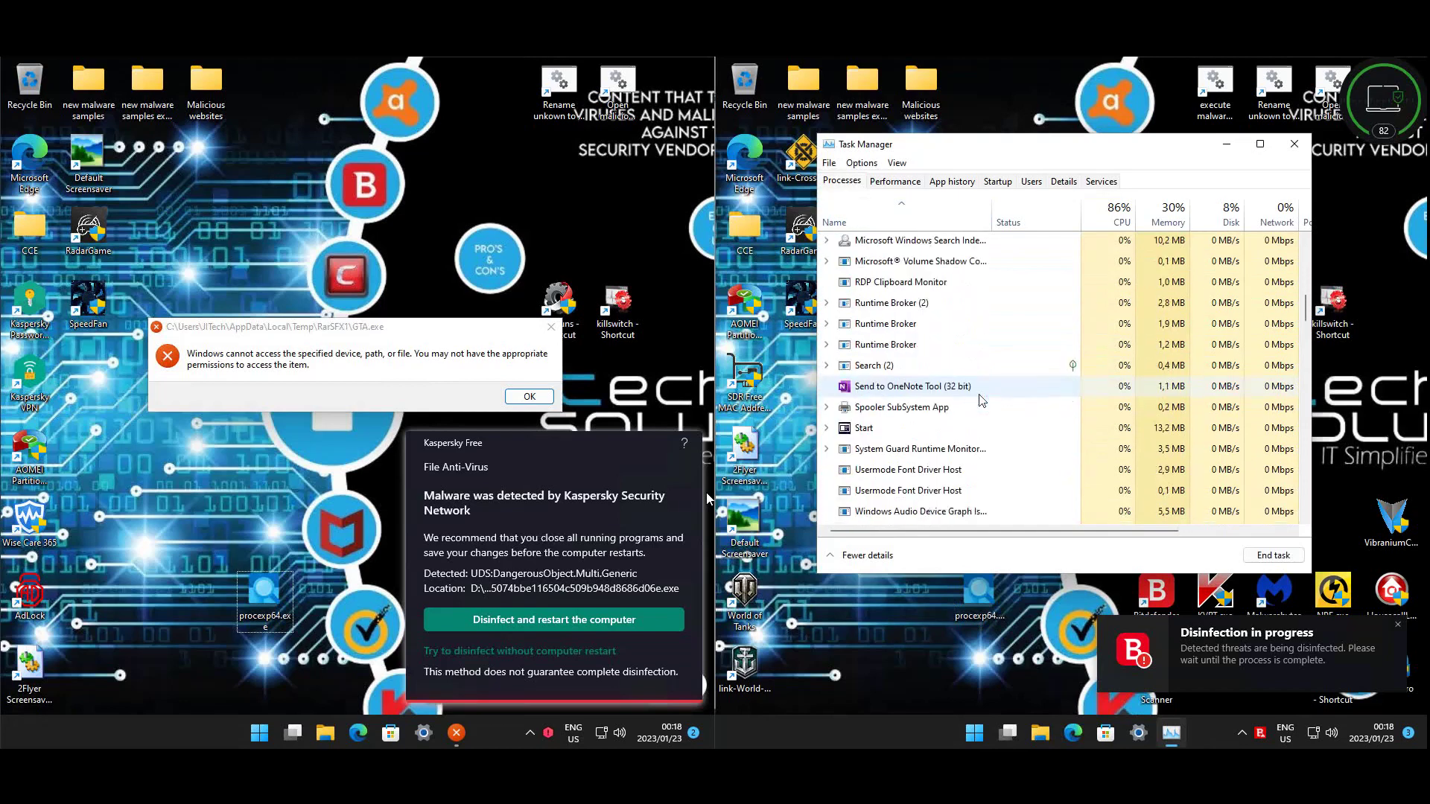
scroll(981, 400, "down", 5)
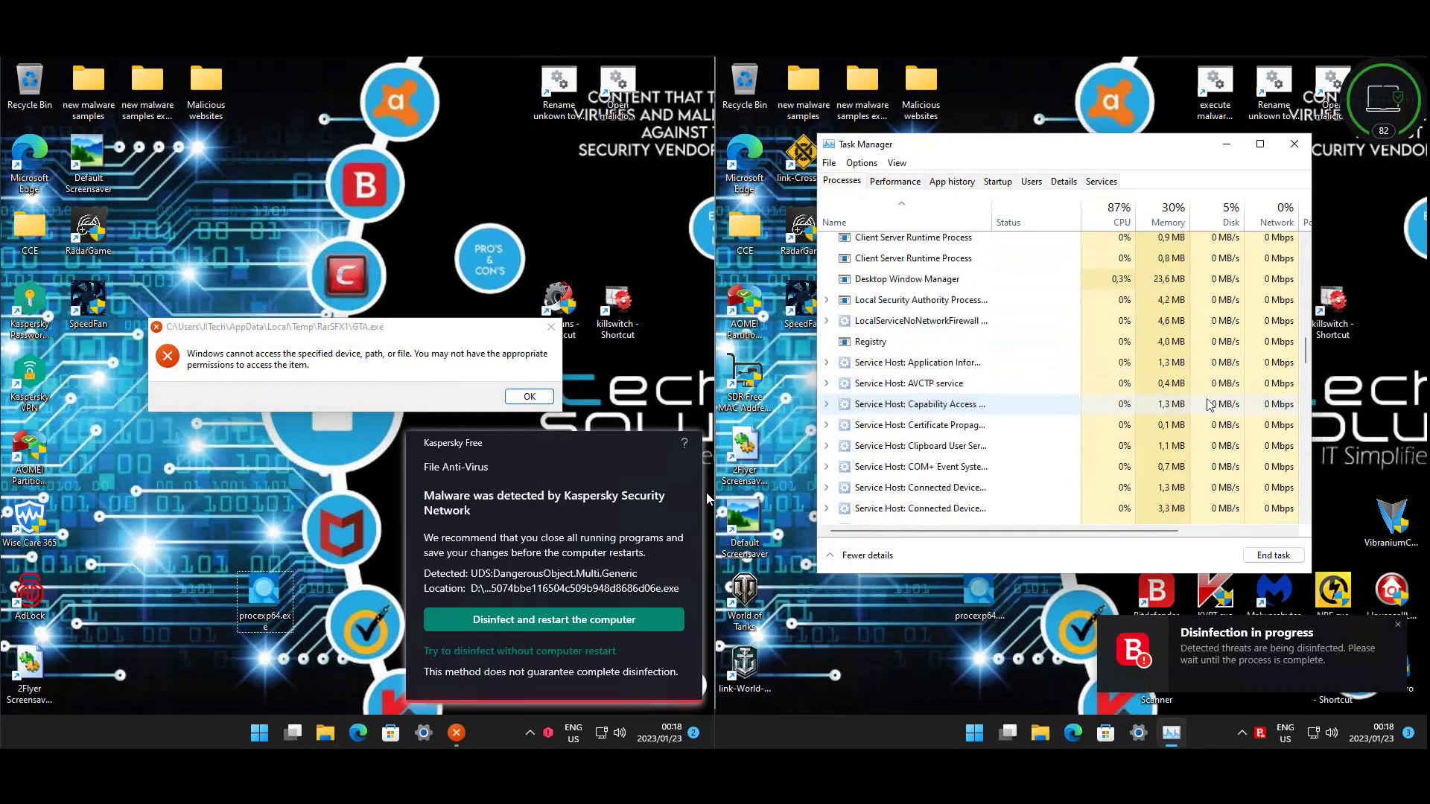
left_click_drag(1306, 355, 1312, 509)
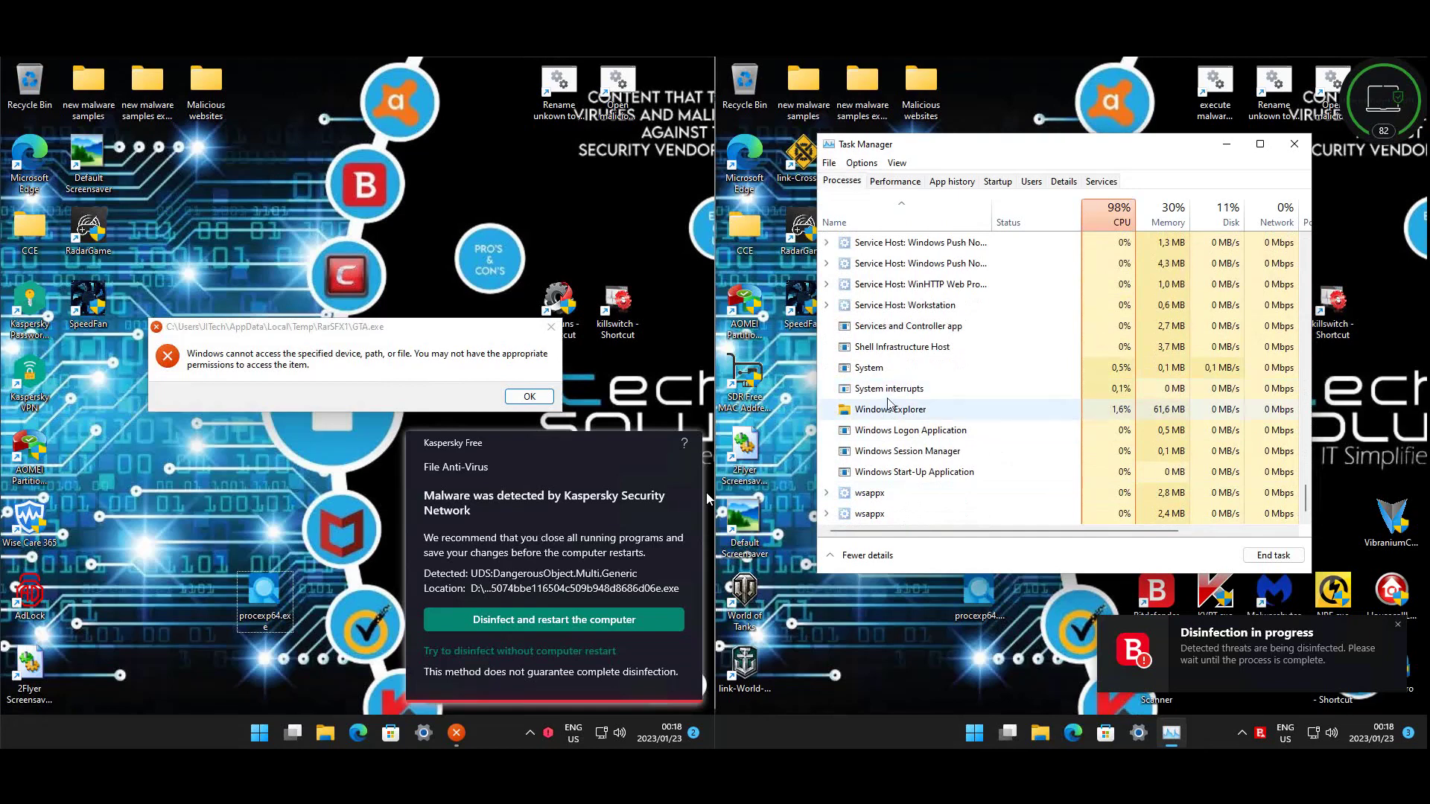
scroll(1306, 474, "up", 2)
scroll(1307, 473, "up", 10)
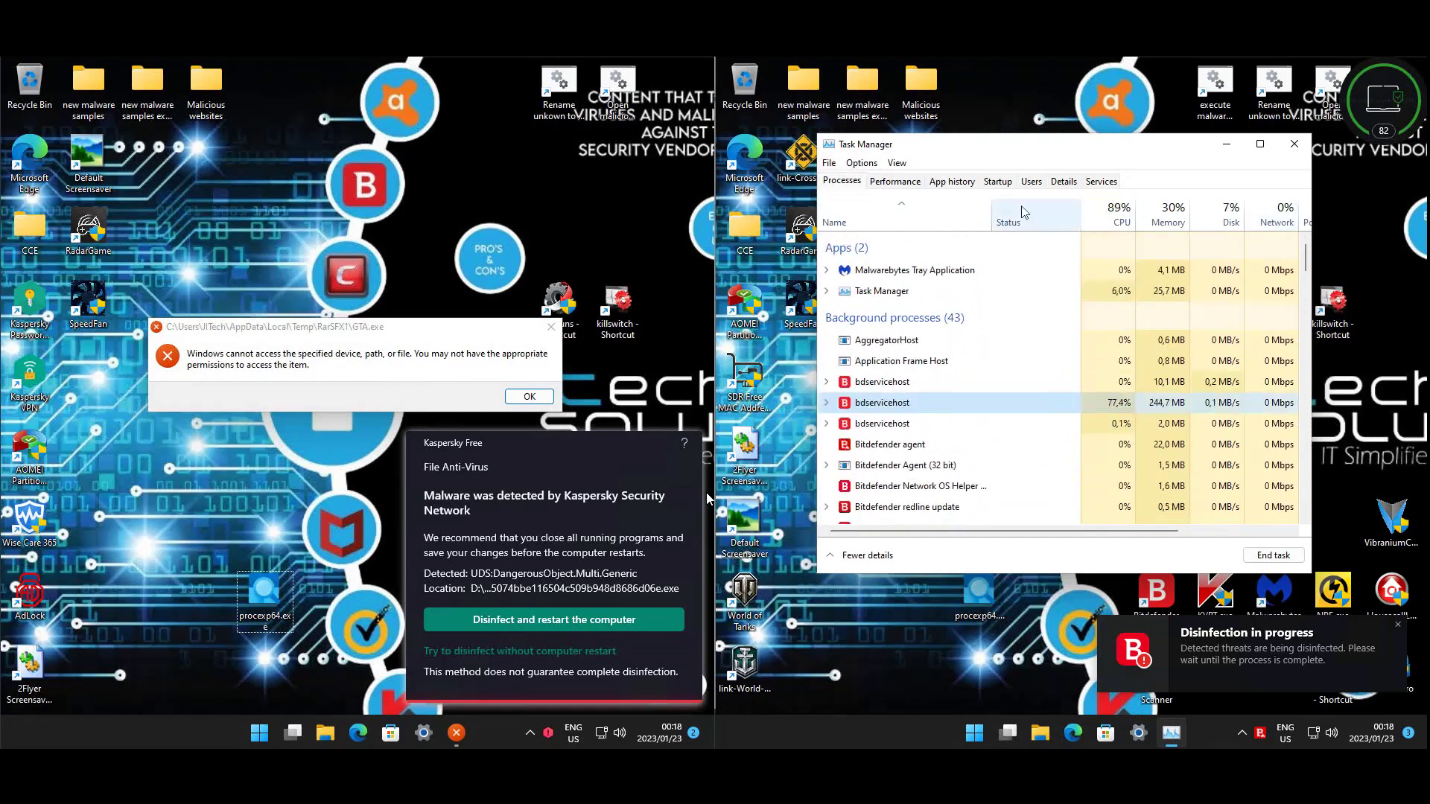
- Check the Phone Link startup entry, then close Task Manager
left_click(997, 181)
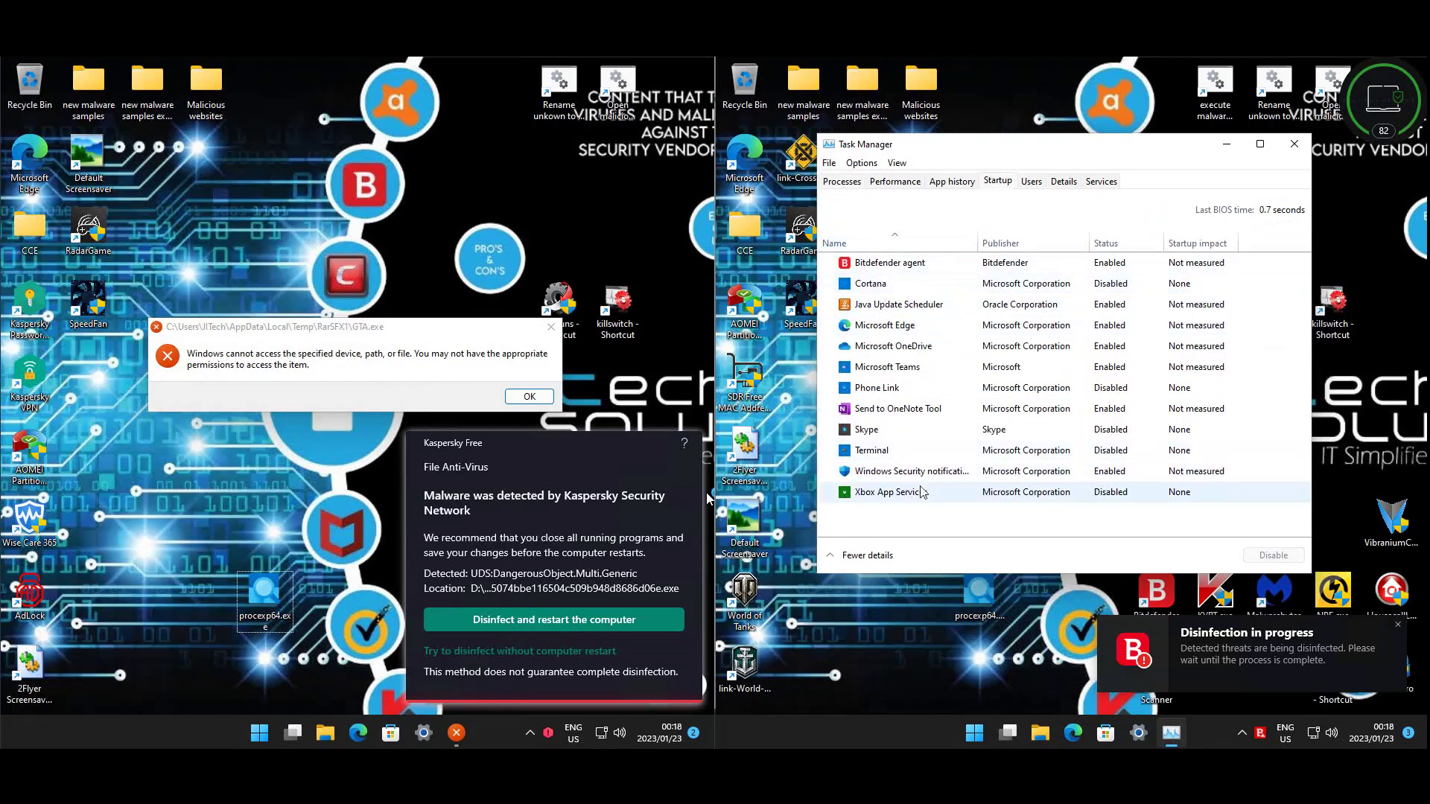
left_click(905, 388)
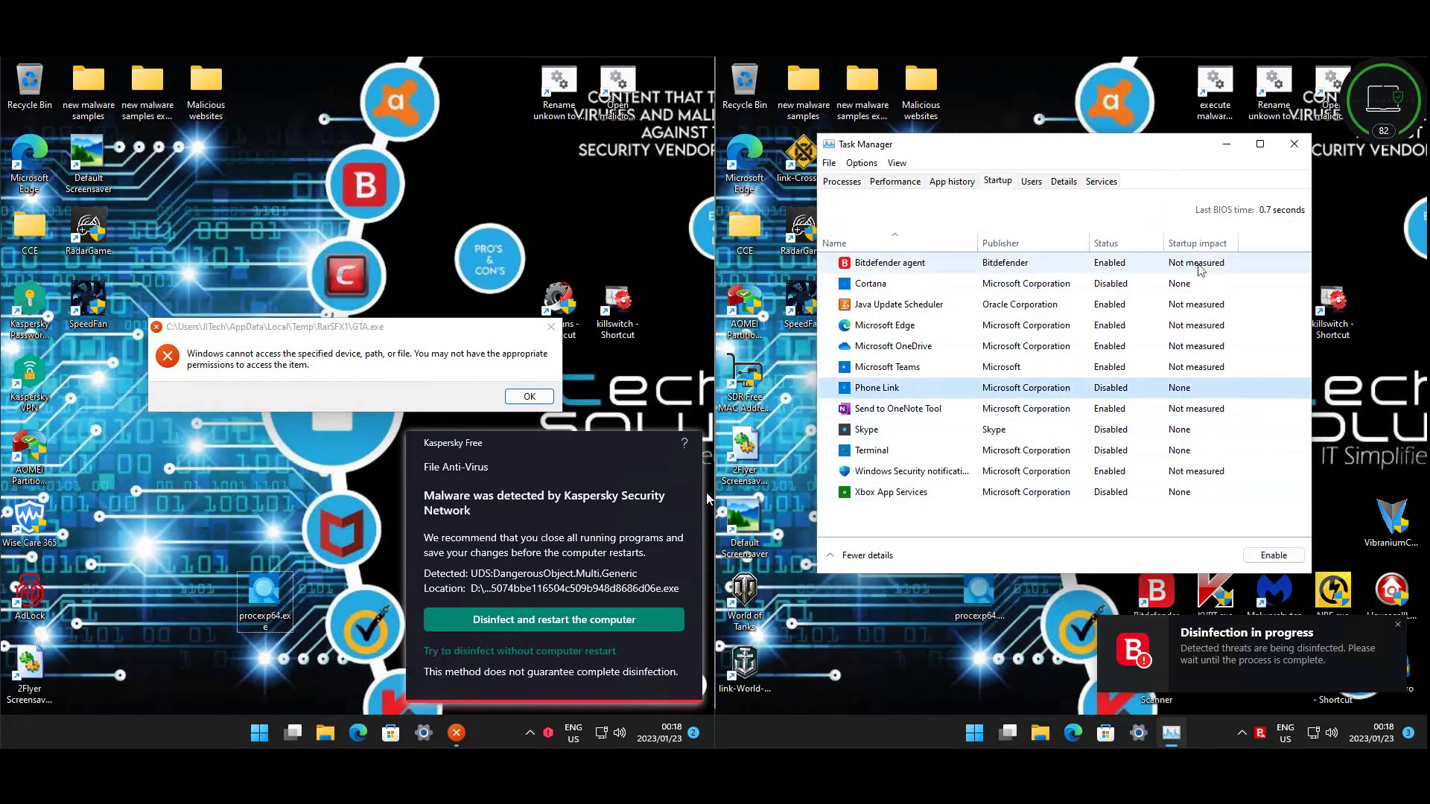
left_click(1294, 144)
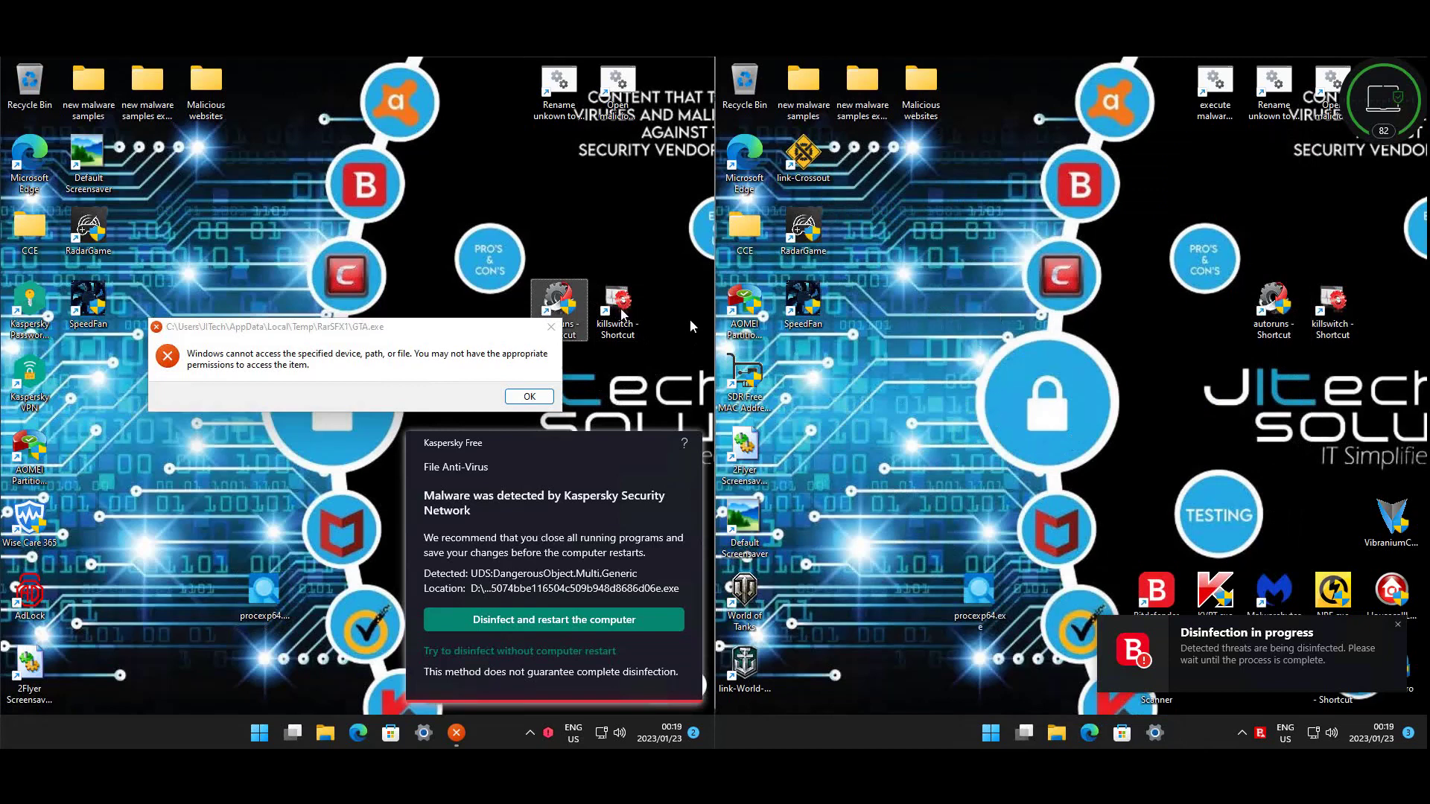
- Check Downloads, Documents and Pictures (34 items) on both machines, then close File Explorer
left_click(265, 596)
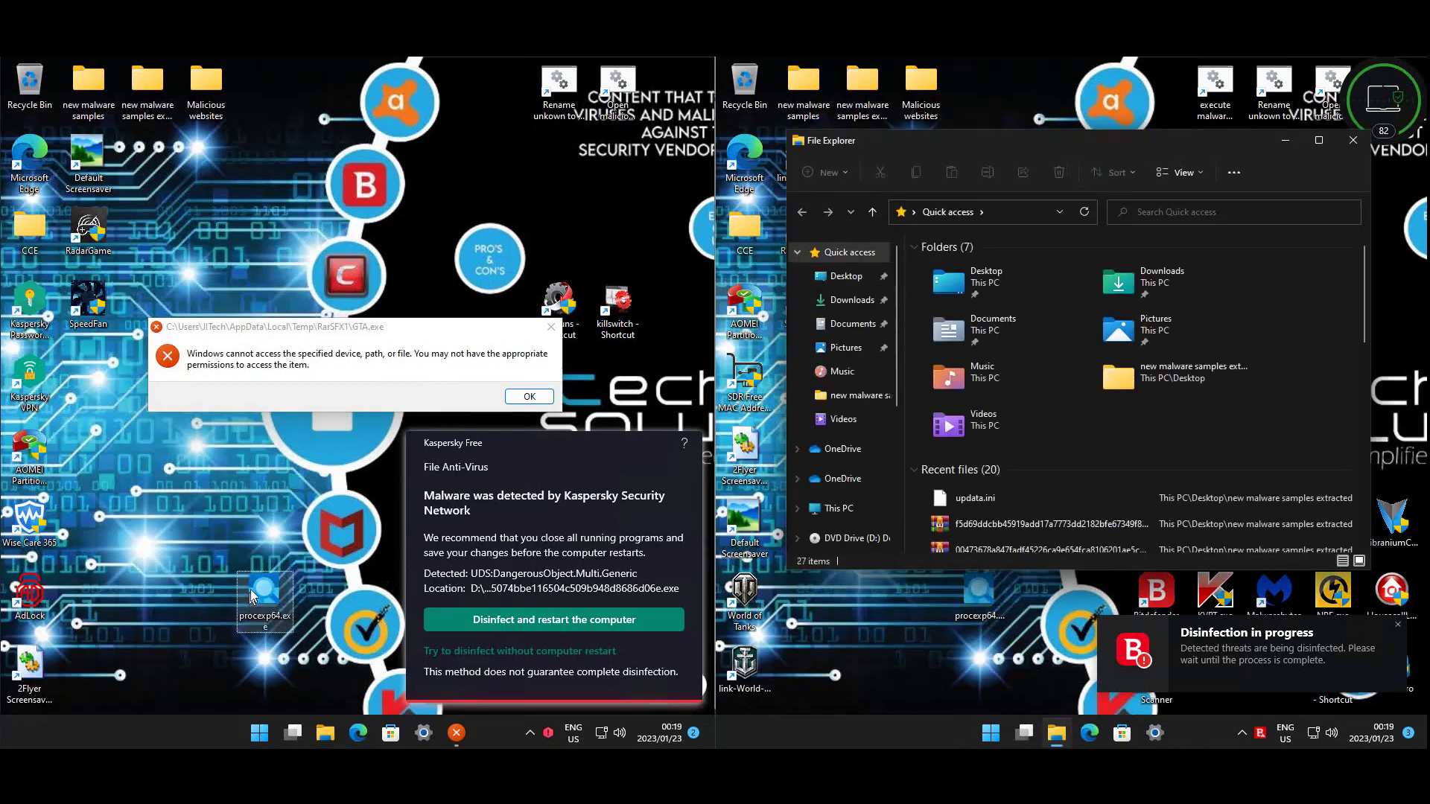
left_click(852, 304)
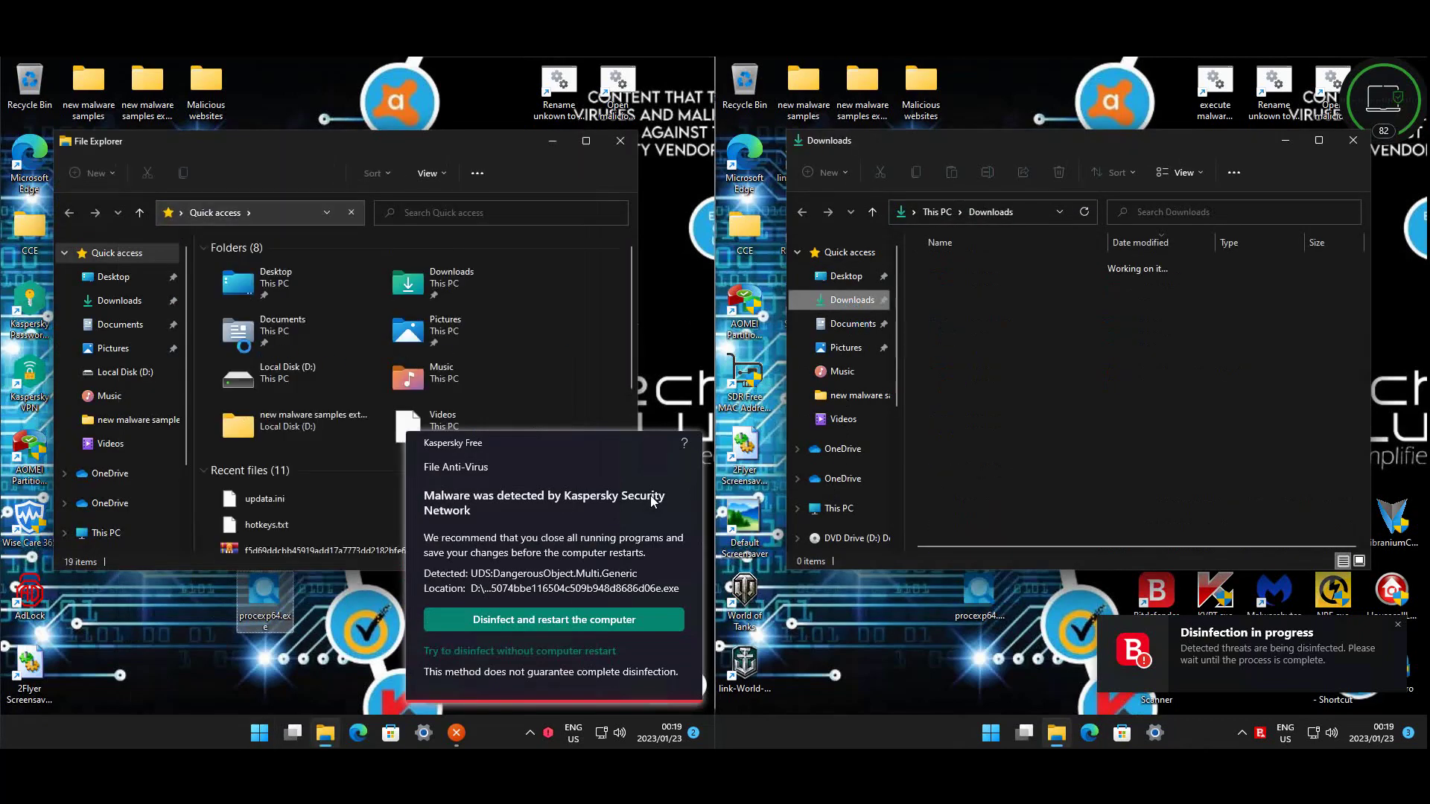
left_click(119, 300)
left_click(853, 324)
left_click(131, 325)
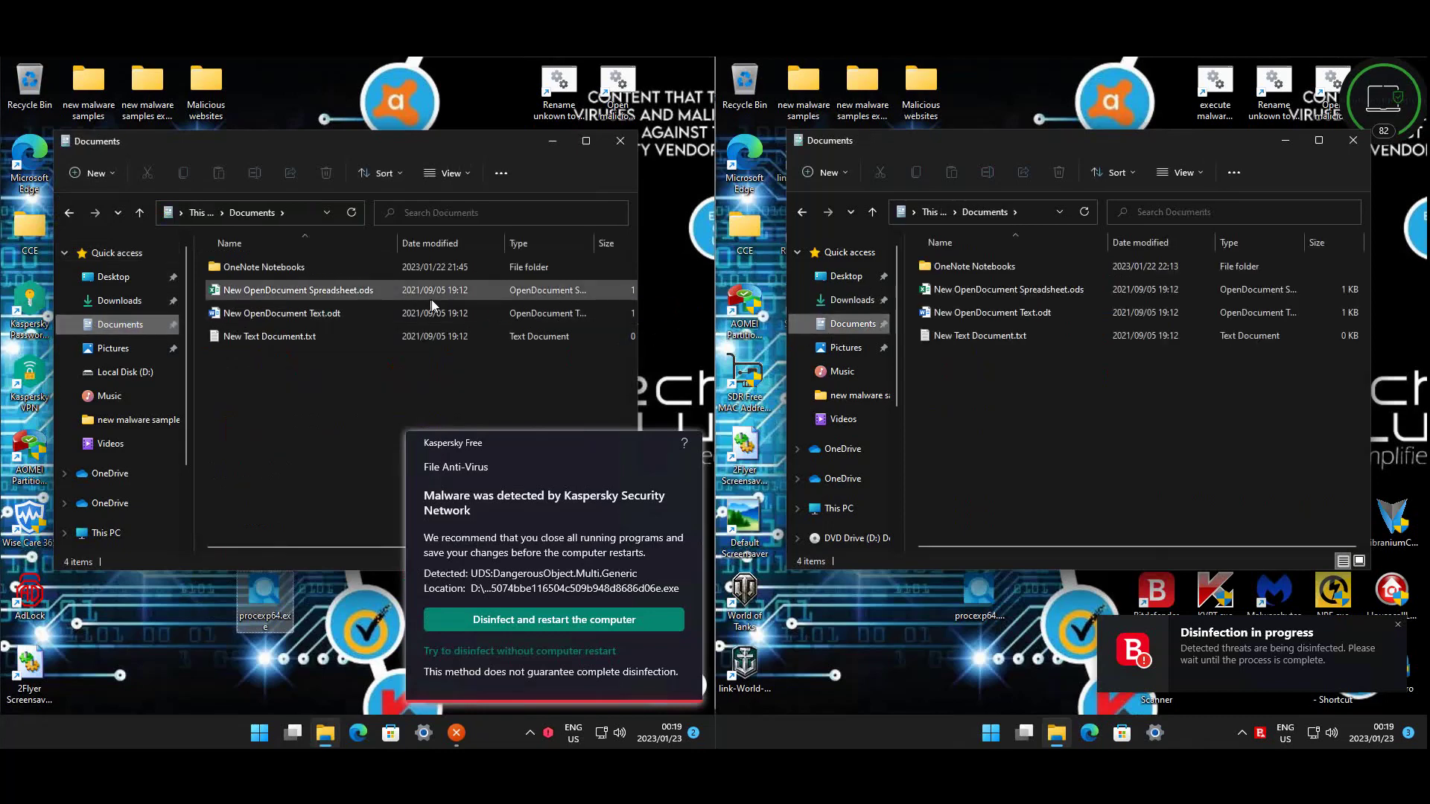
left_click(105, 350)
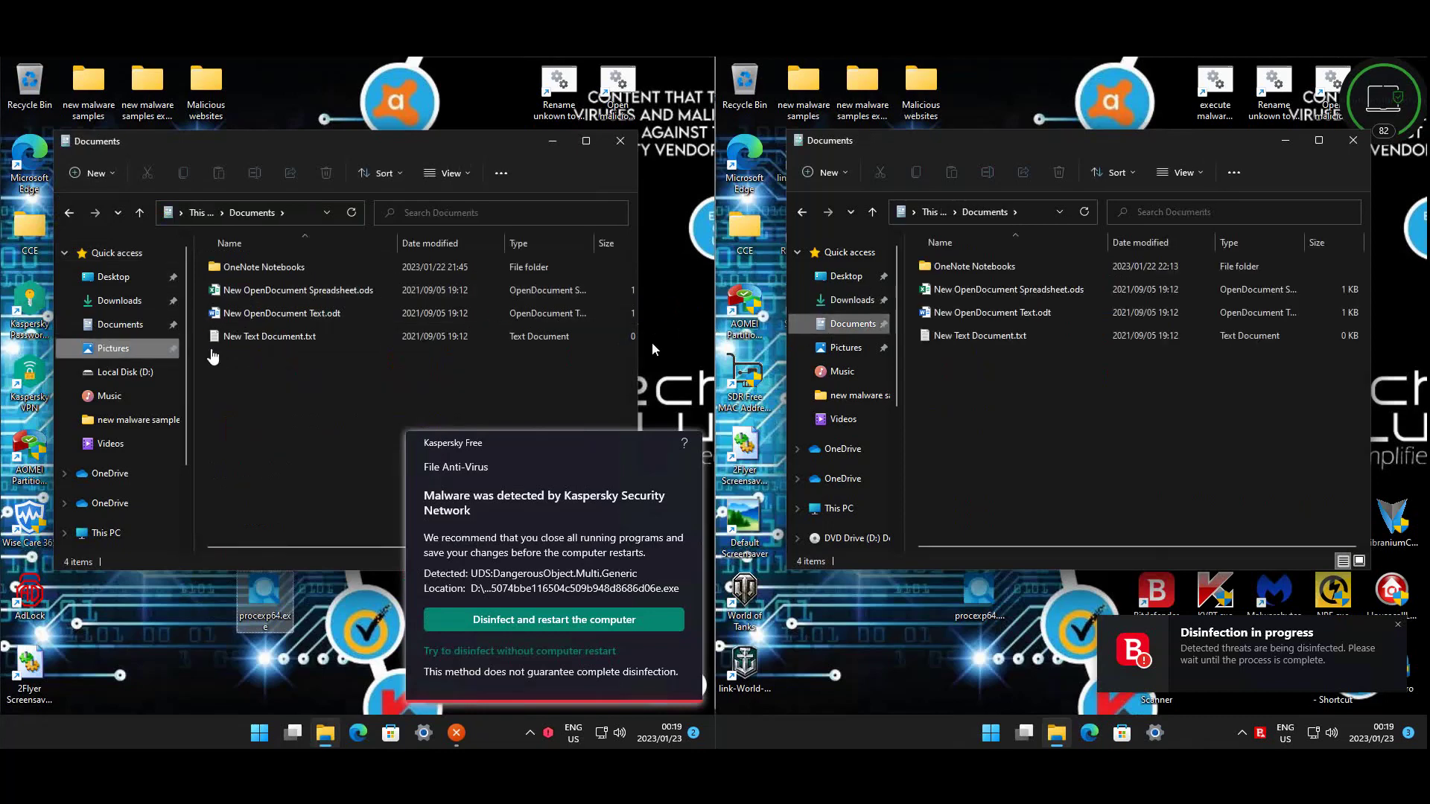
left_click(846, 347)
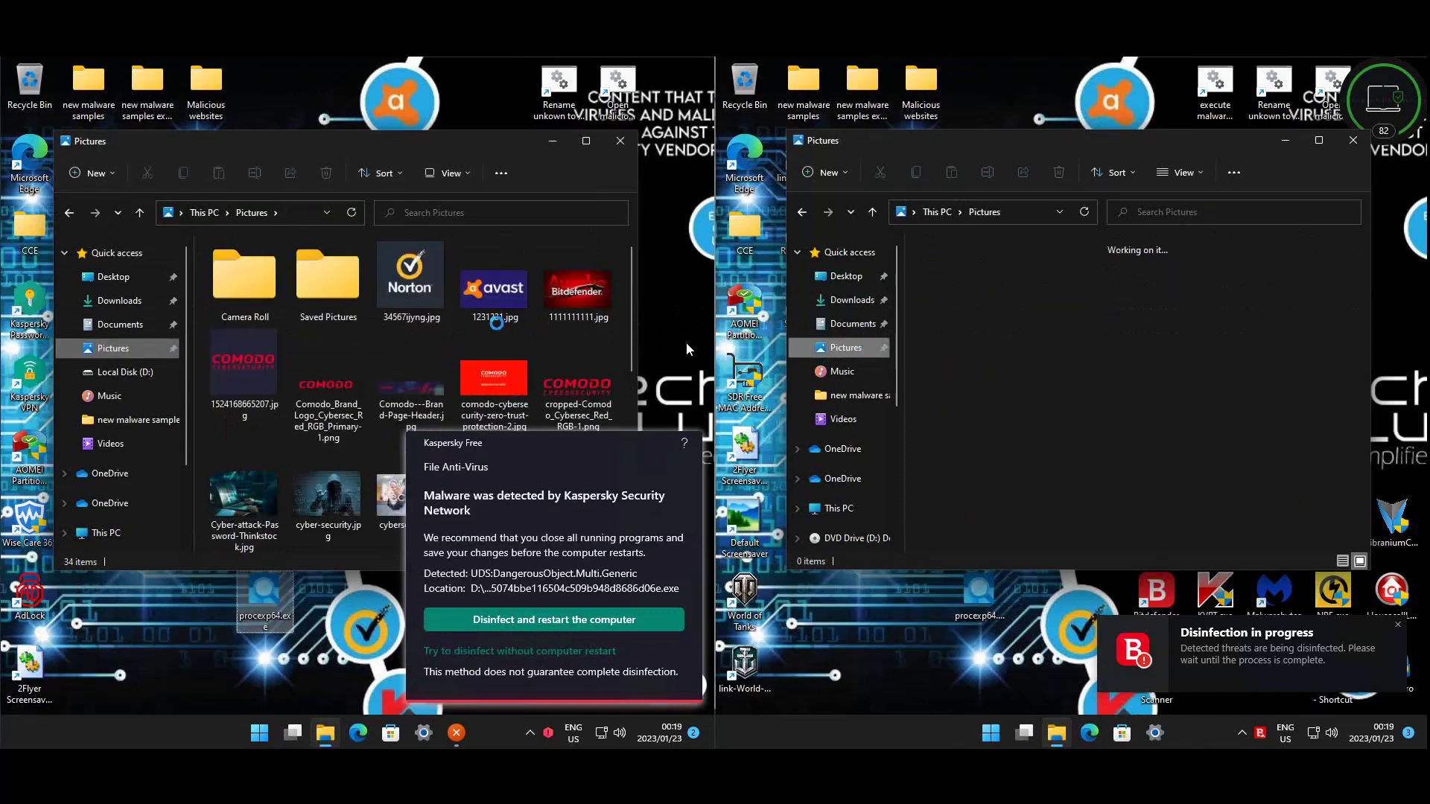
left_click(492, 325)
scroll(551, 261, "down", 5)
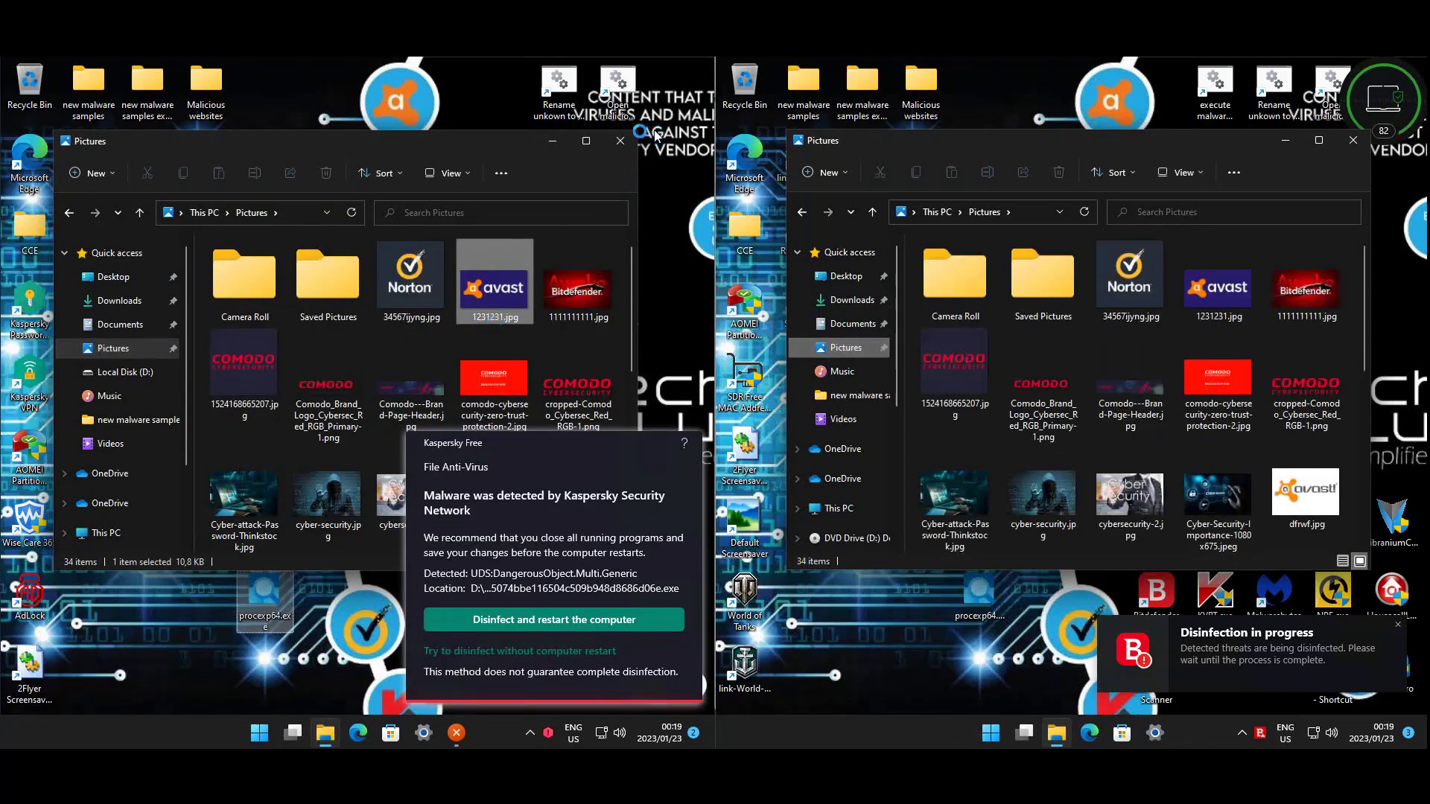
left_click(619, 140)
double_click(1030, 346)
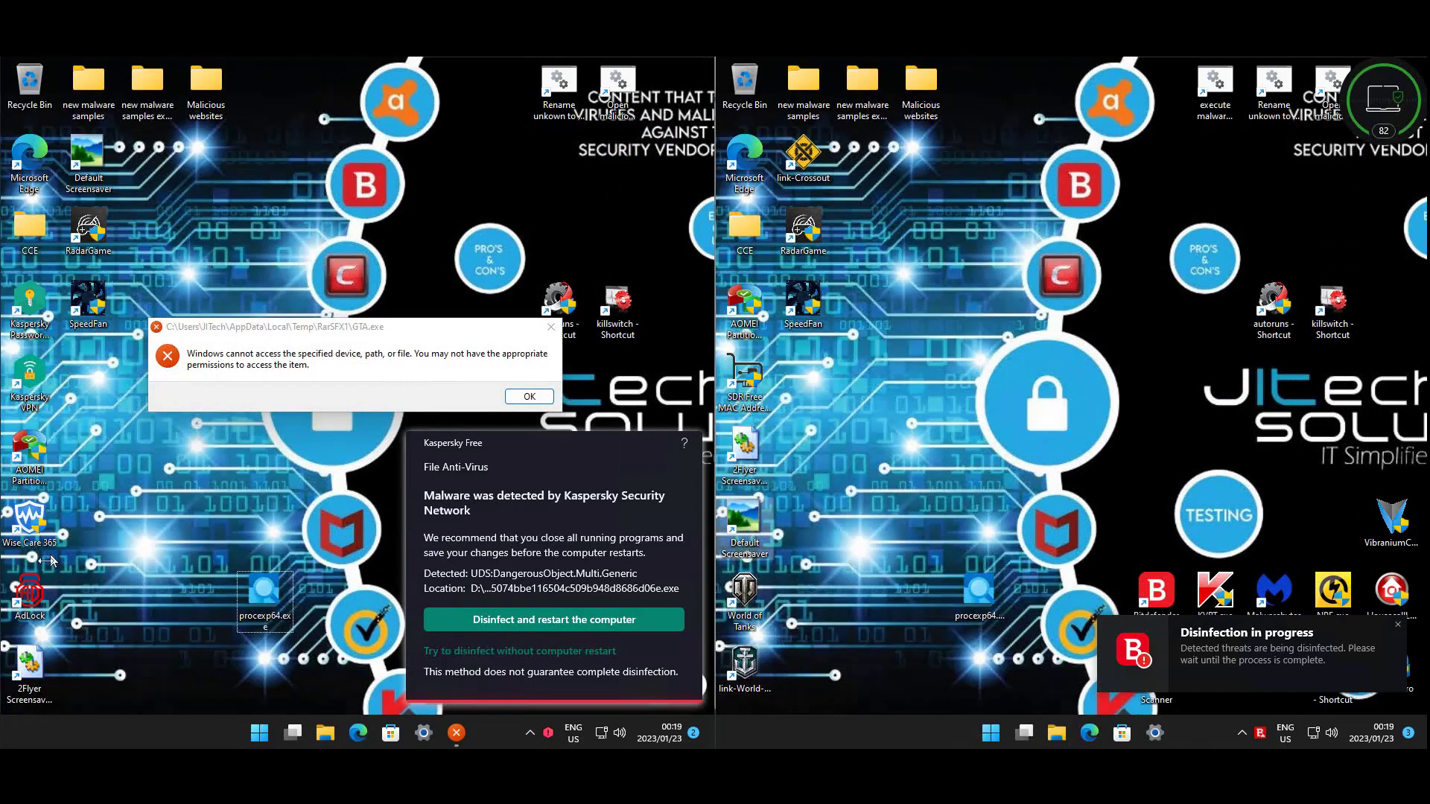
- Accept Kaspersky's 'Disinfect and restart the computer' and dismiss the Bitdefender threat notification
left_click(87, 227)
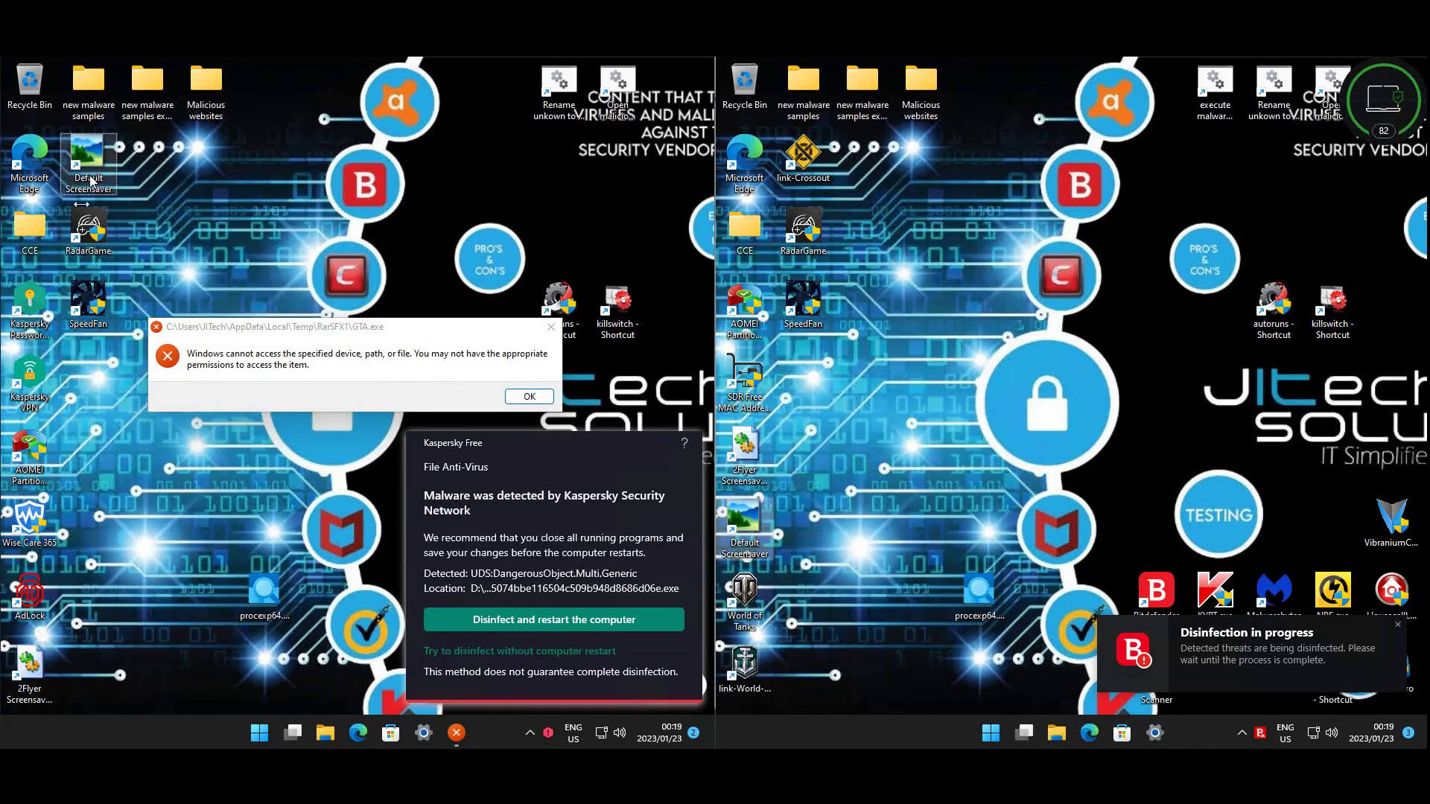
left_click(88, 305)
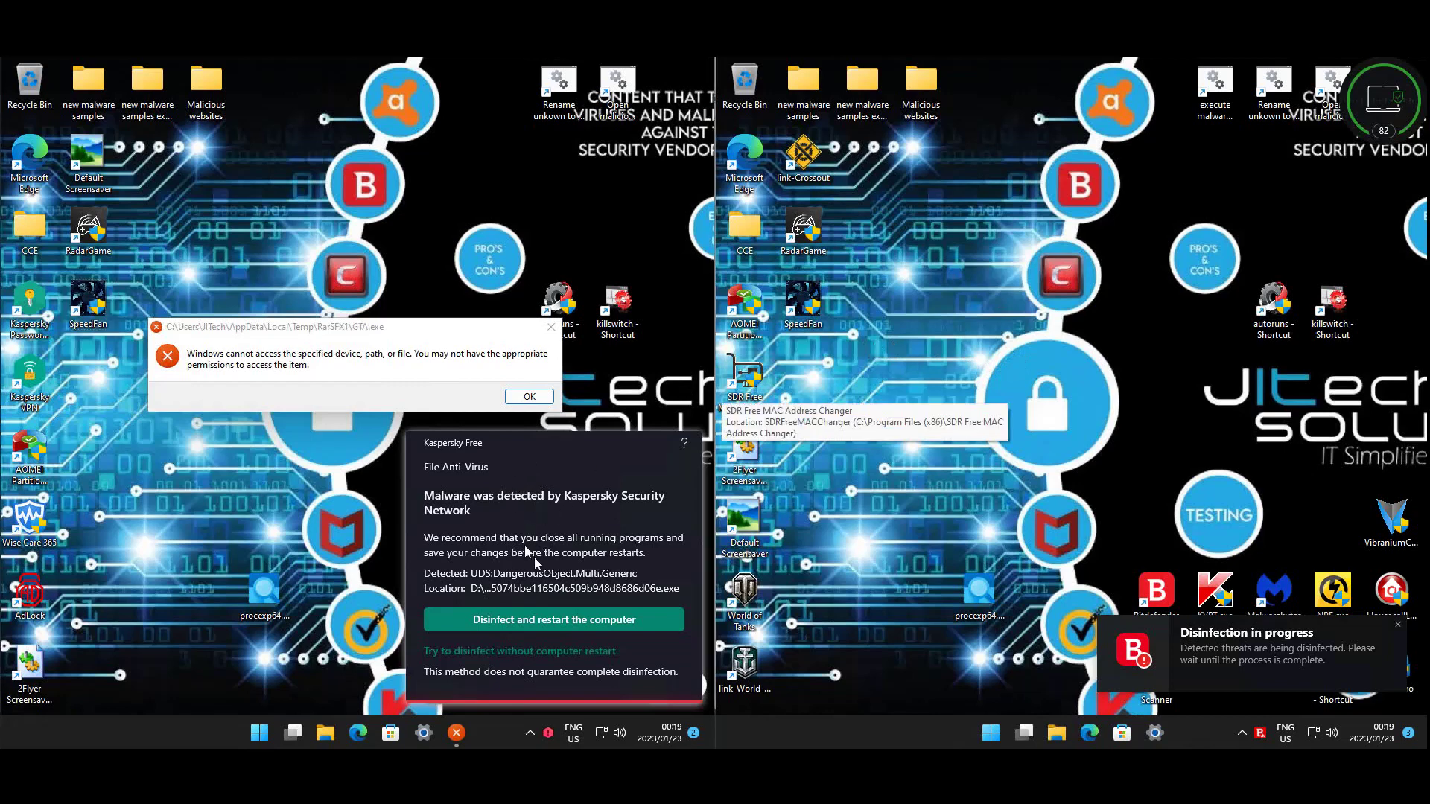
left_click(547, 618)
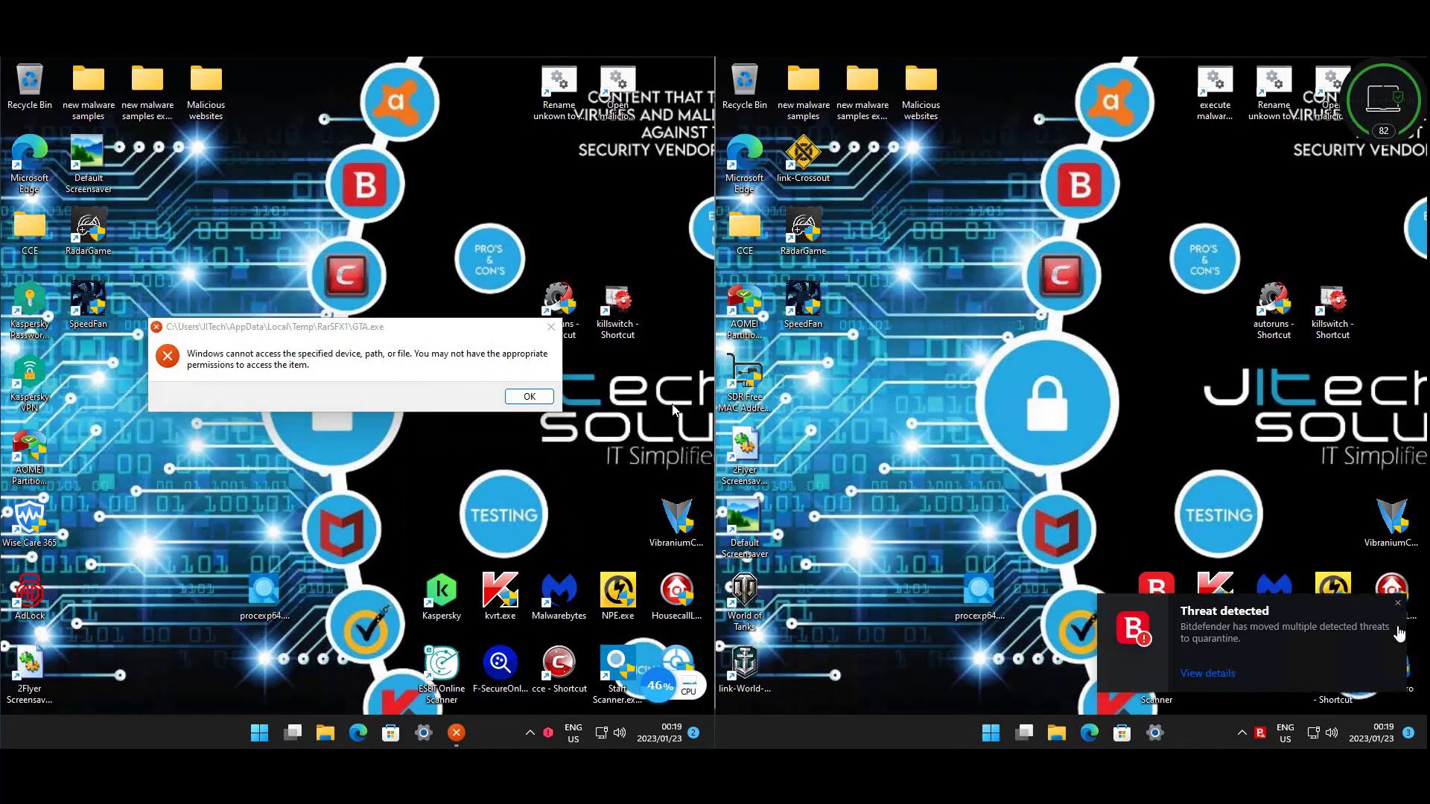
left_click(1399, 605)
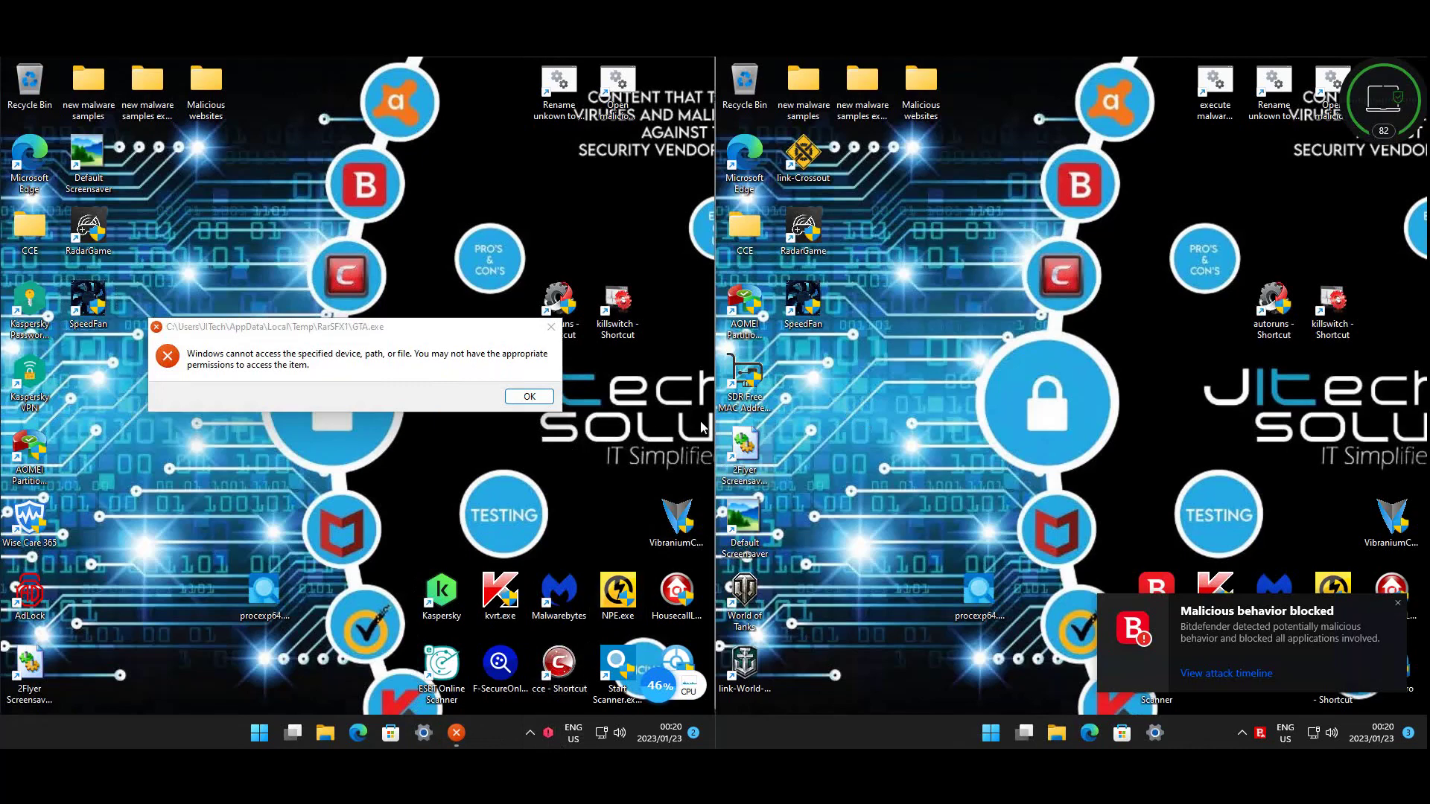
- Restart the second machine from the Win+X power menu
key("super+x")
key("u")
key("r")
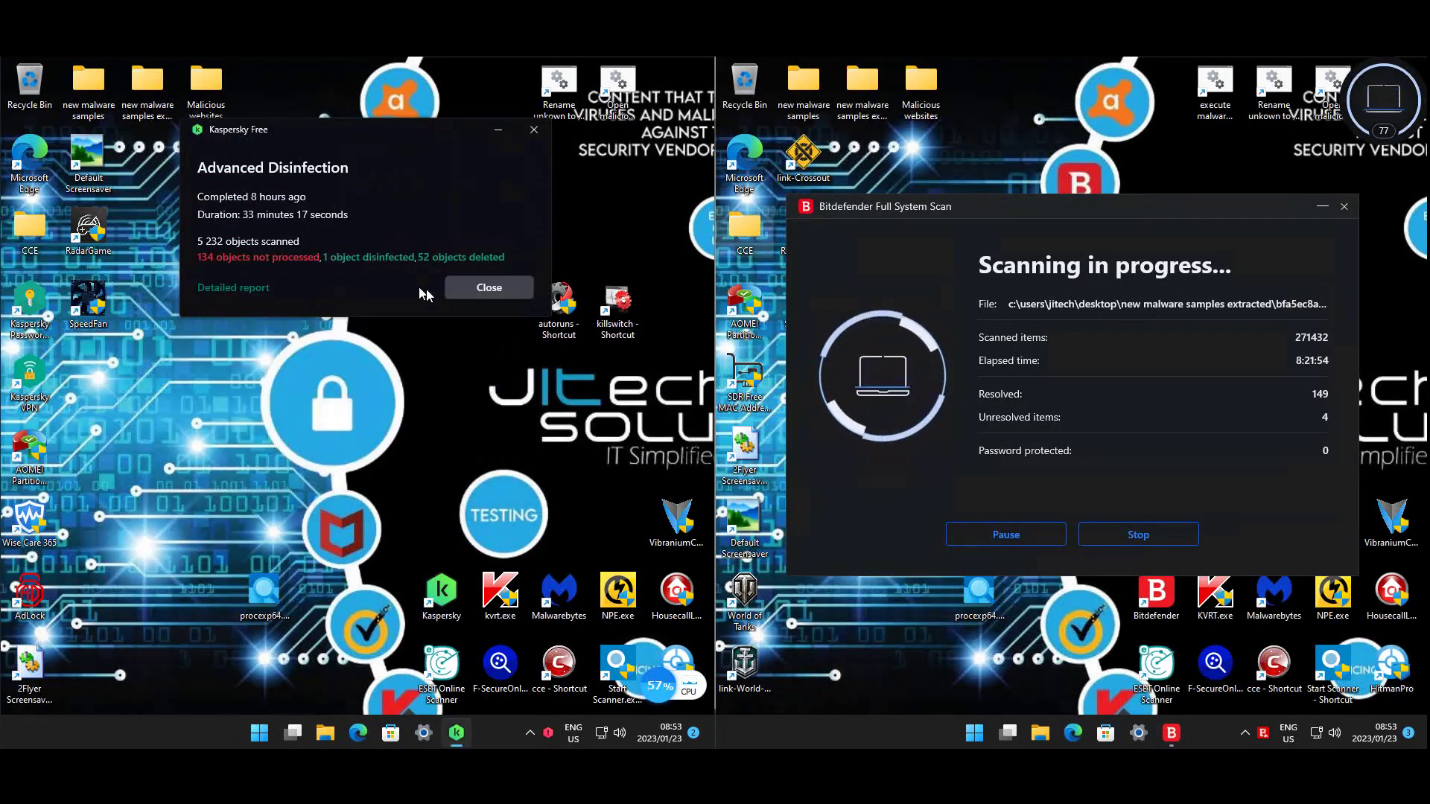
- Close Kaspersky's Advanced Disinfection report and stop Bitdefender's running full system scan
left_click(463, 288)
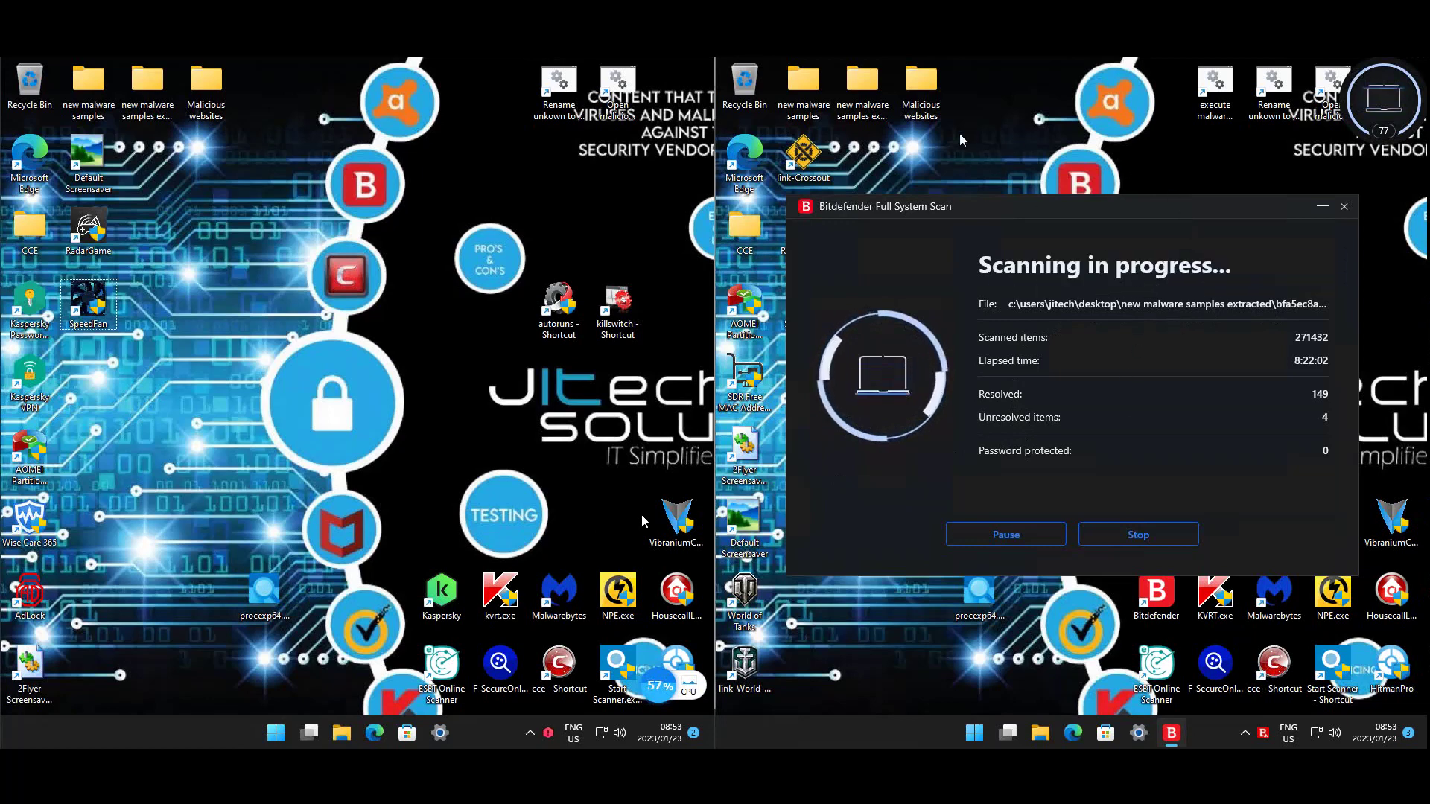
left_click(1136, 536)
left_click(1075, 419)
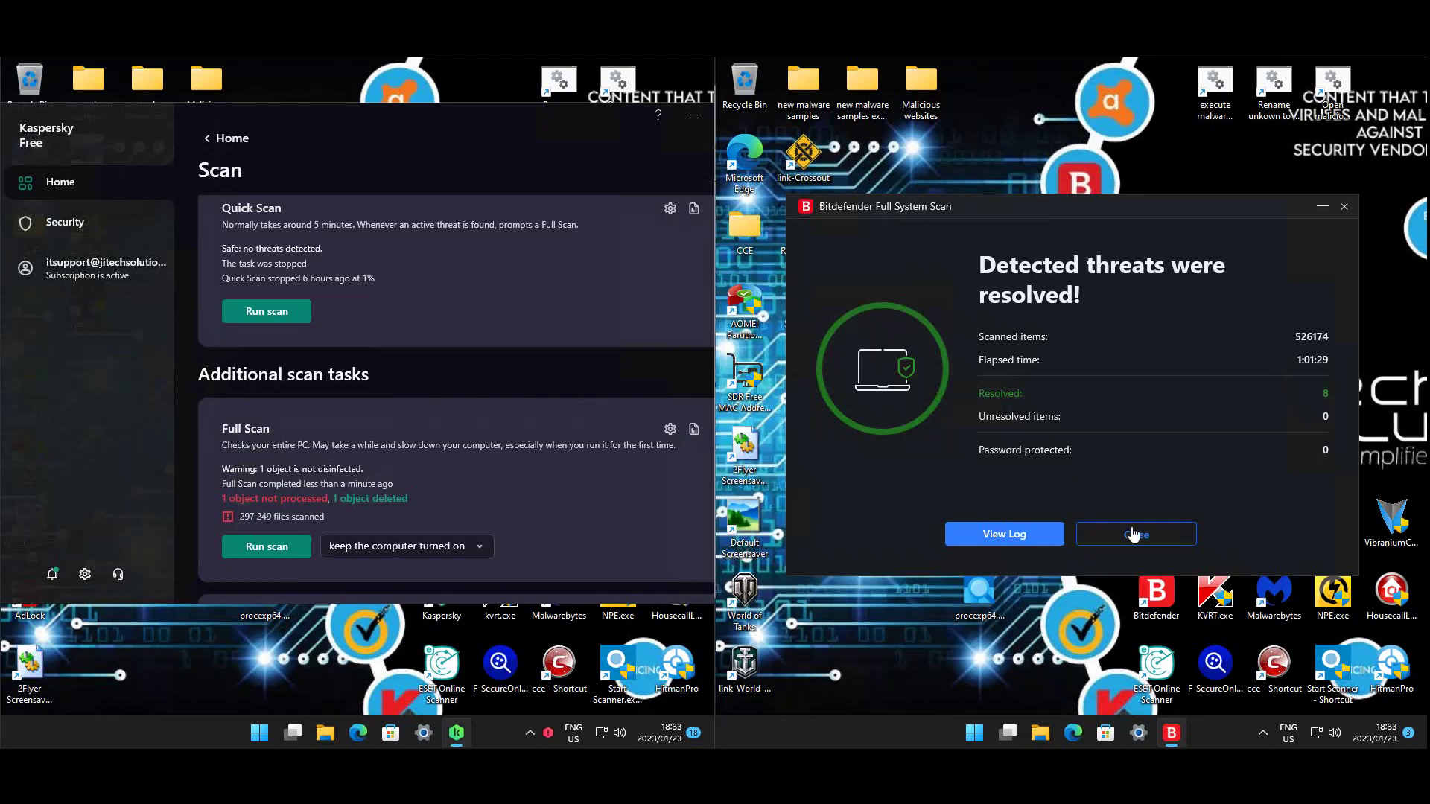
- Open Bitdefender's scan log and have Kaspersky resolve all 126 pending objects
left_click(1046, 534)
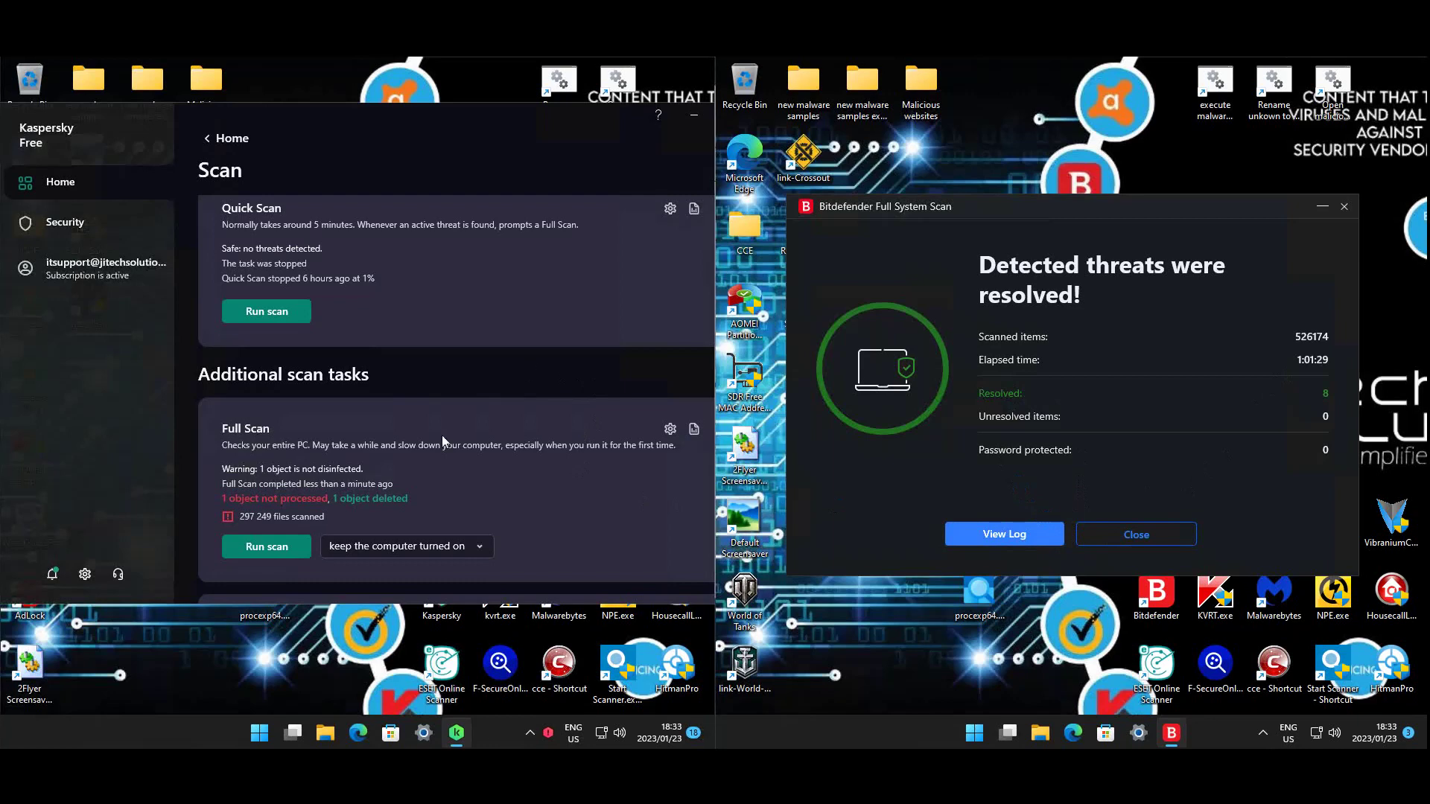
left_click(316, 503)
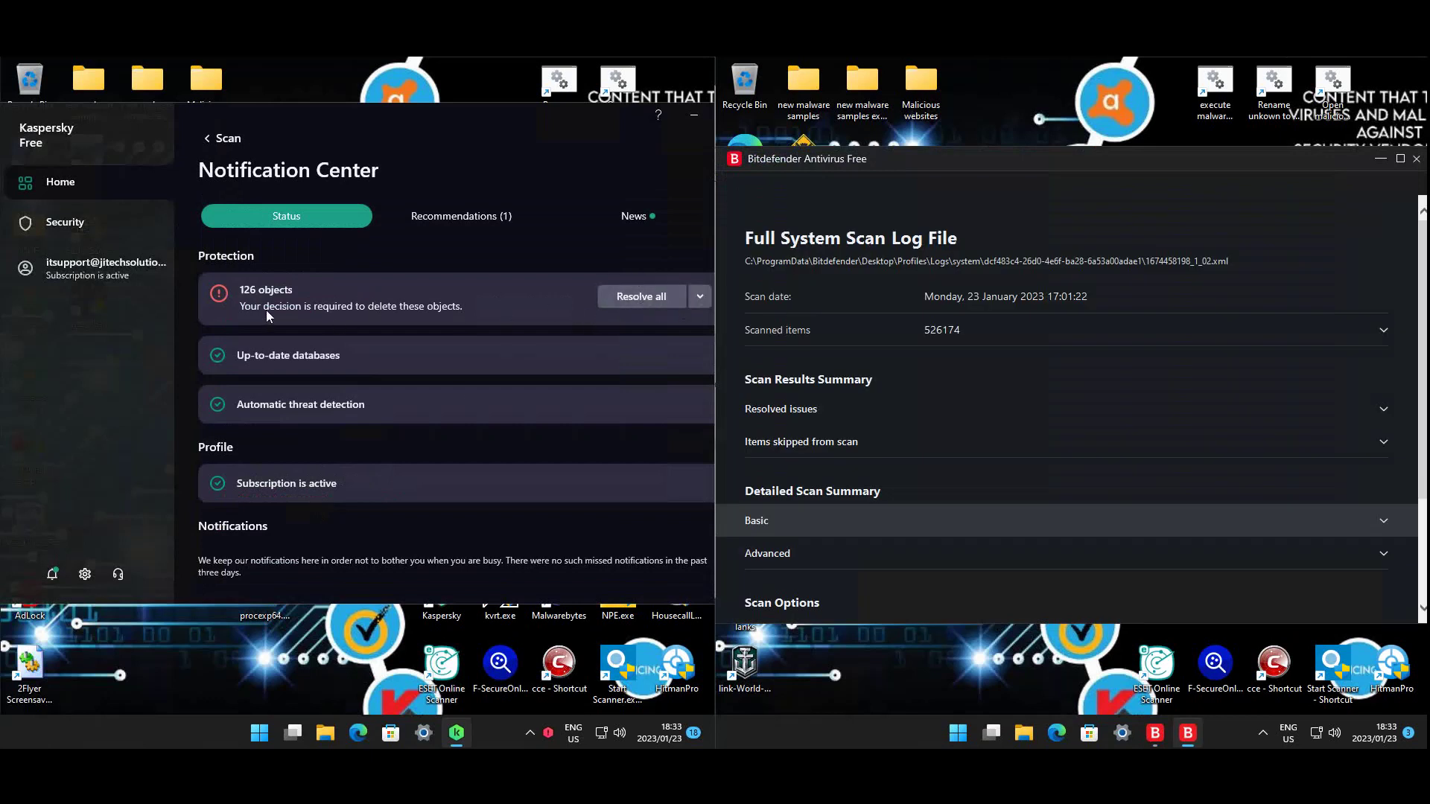
left_click(665, 301)
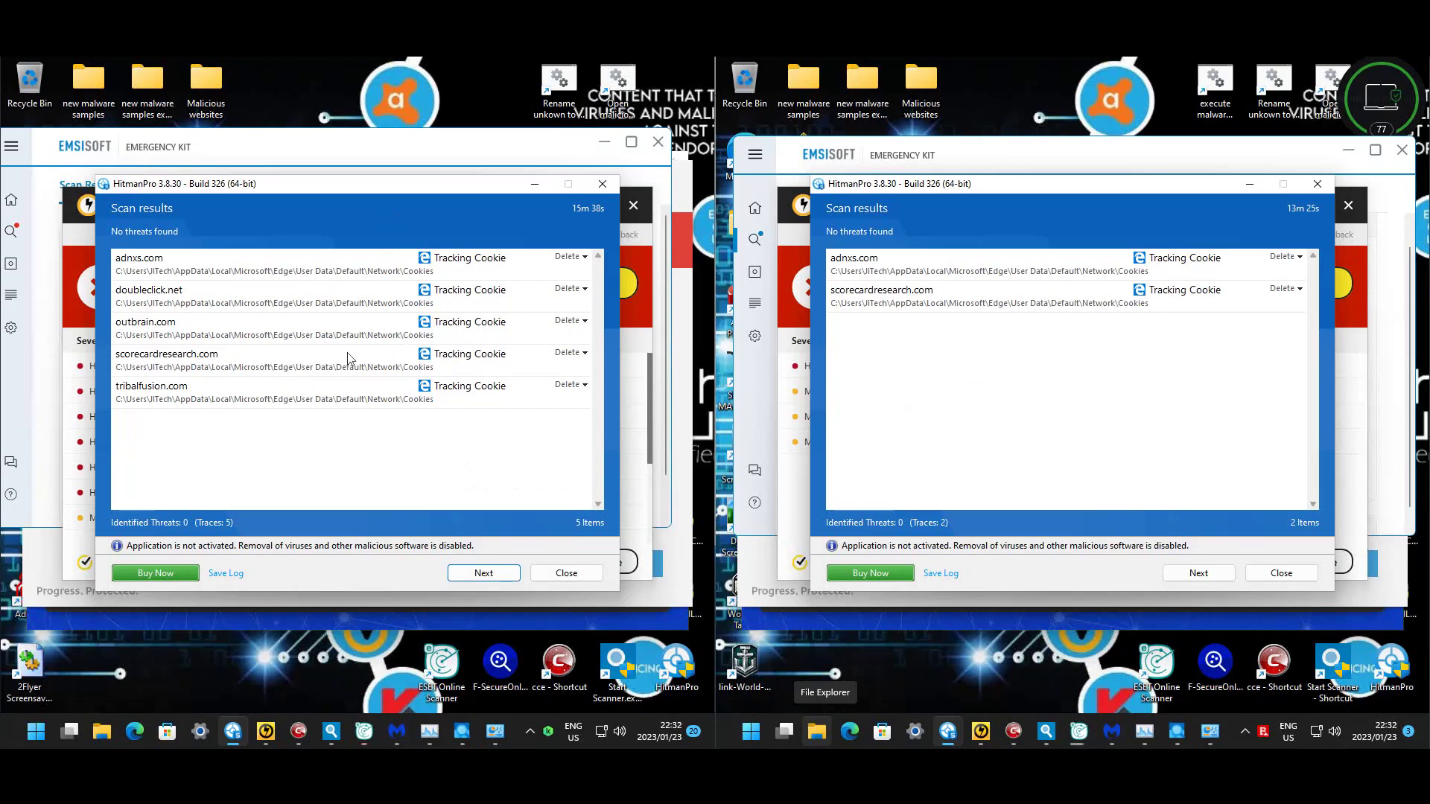
- Dismiss HitmanPro's results on both machines to reveal Norton Power Eraser's threat lists
left_click(594, 574)
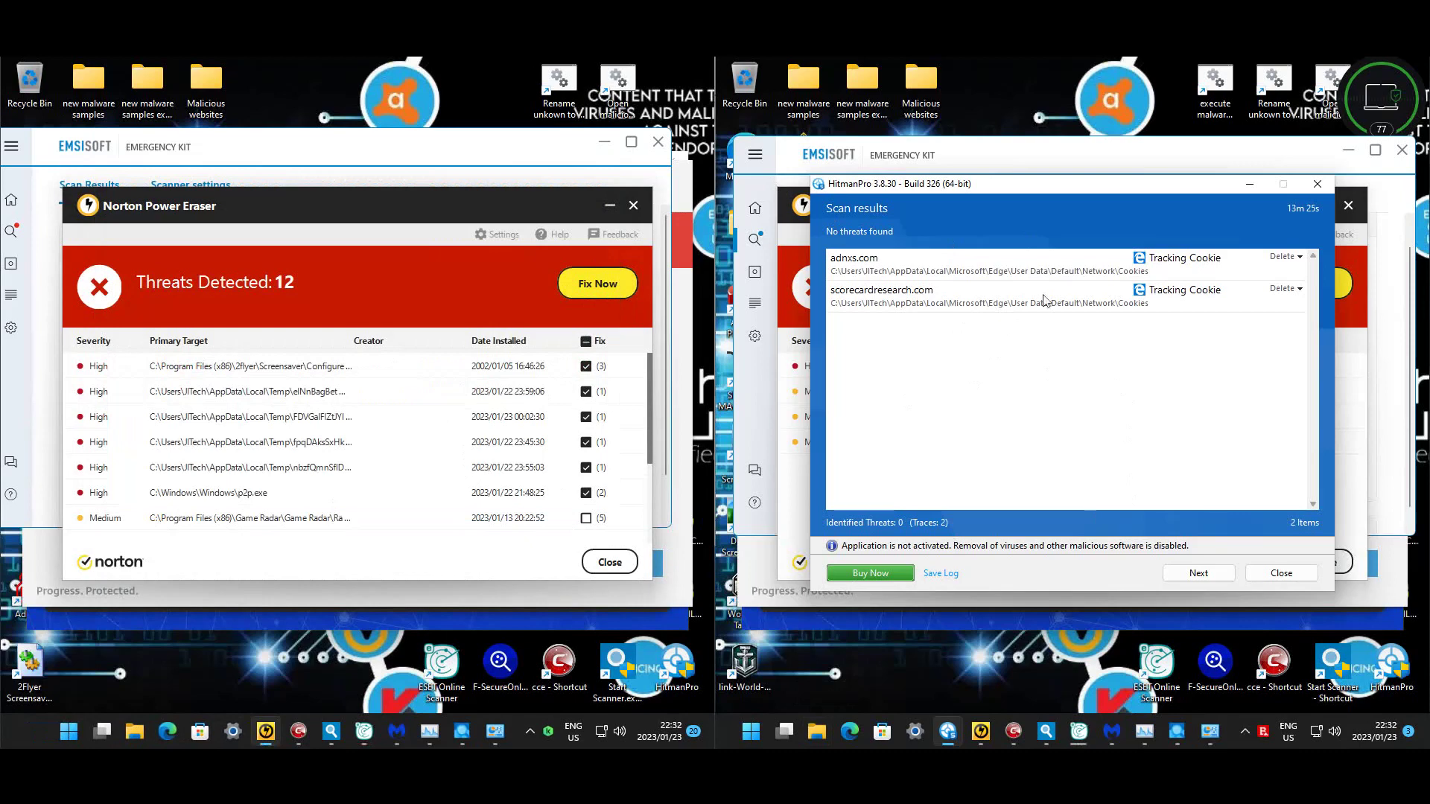
left_click(1281, 573)
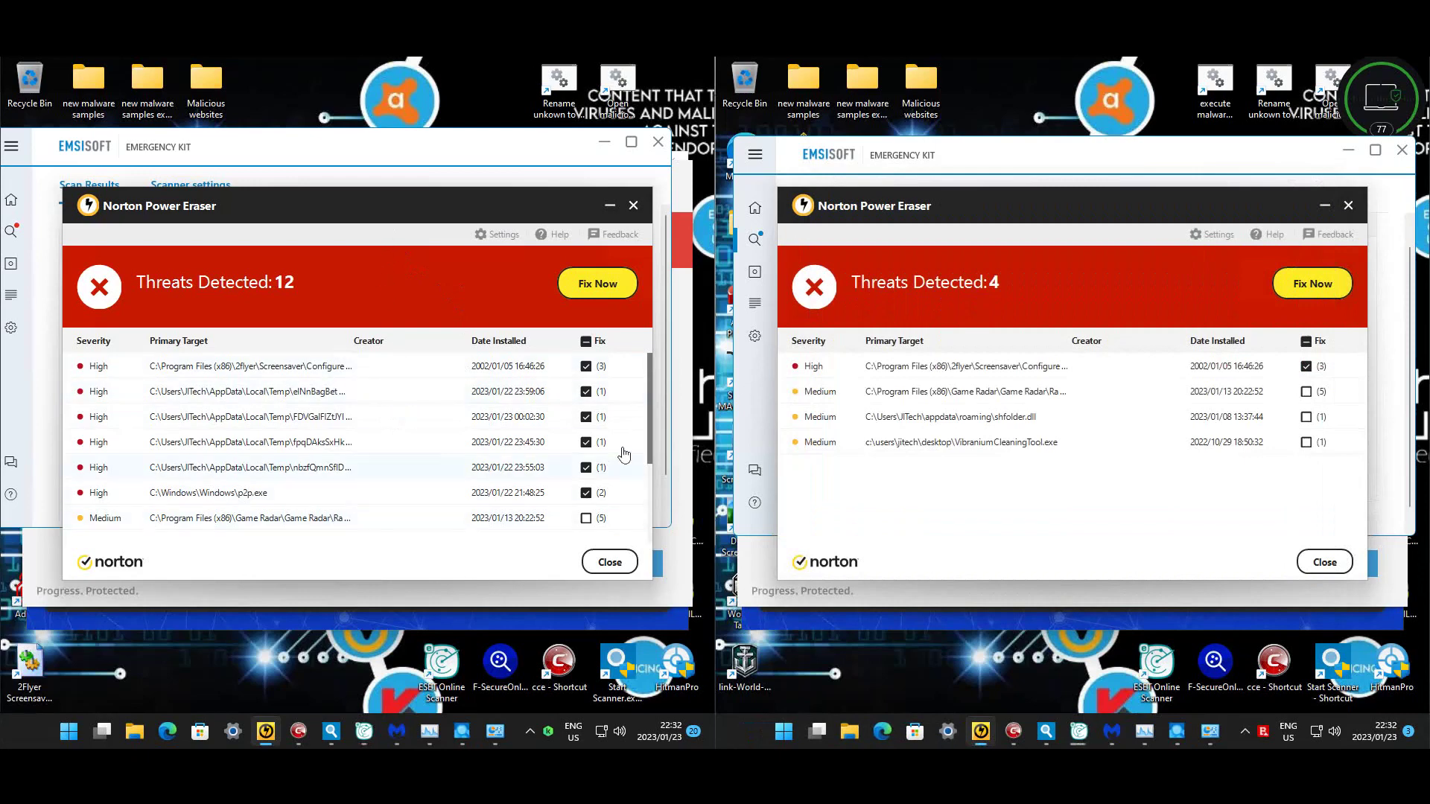
scroll(605, 446, "down", 3)
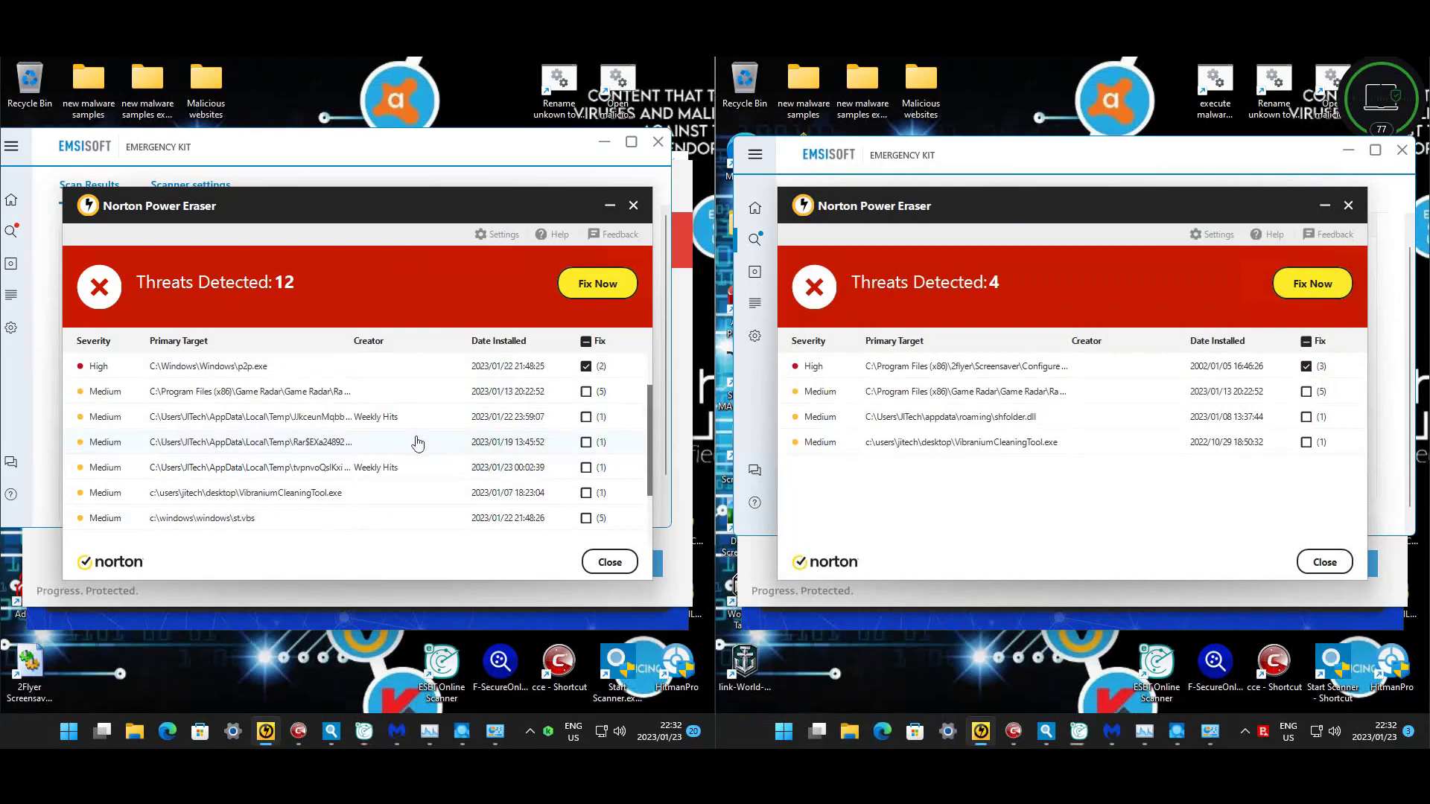
scroll(417, 443, "up", 3)
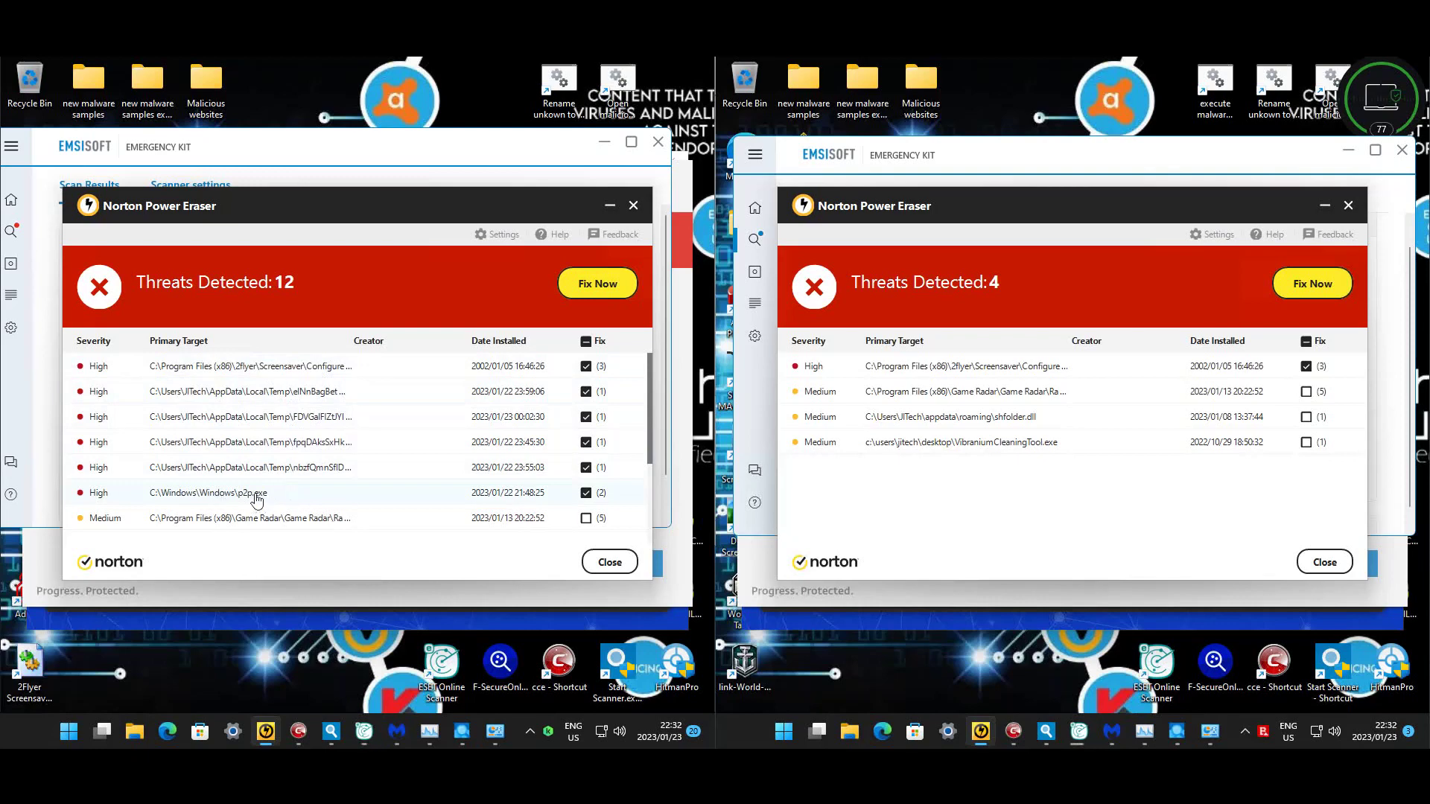
- Review Norton's 12 and 4 detected threats, then return both windows to the scan options
scroll(400, 485, "down", 3)
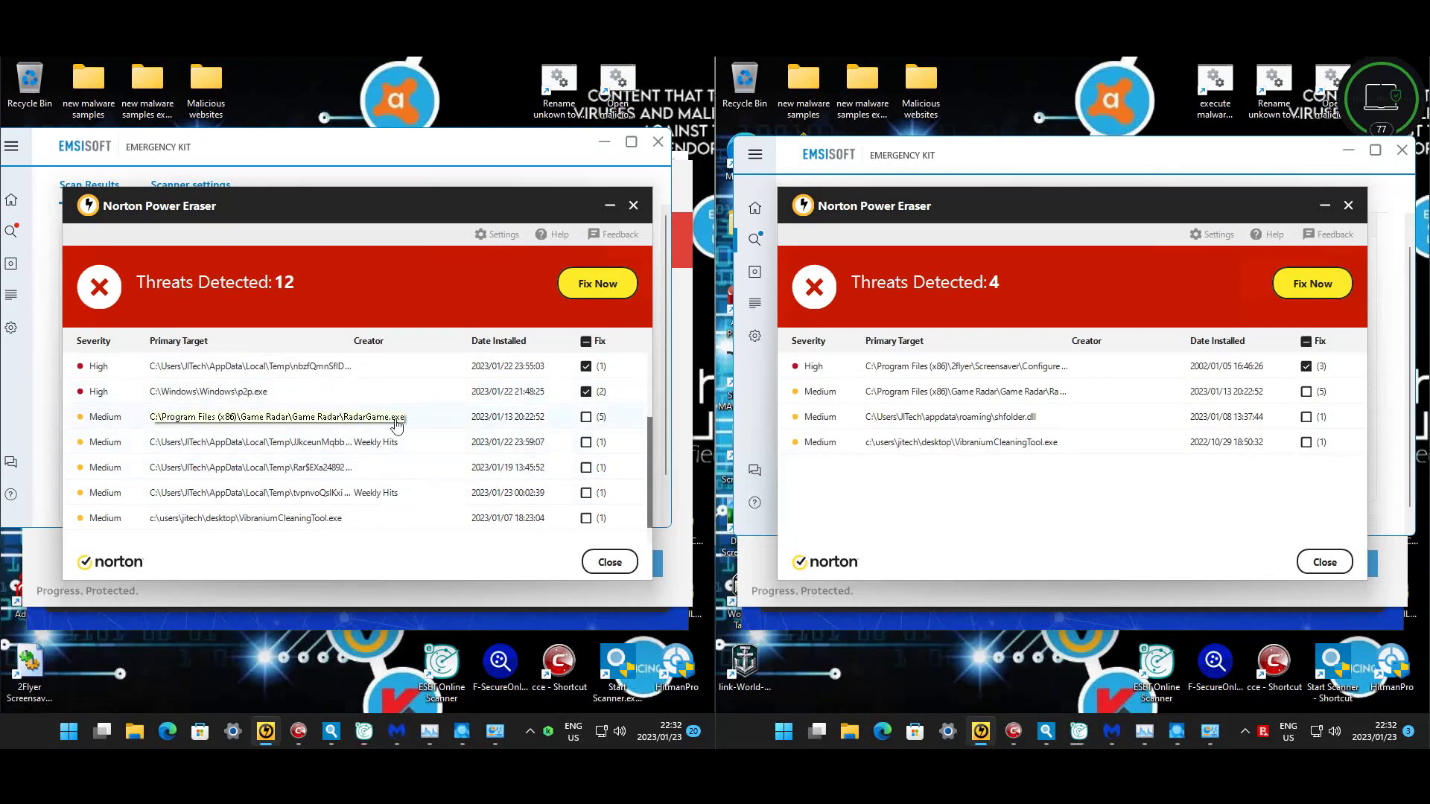
scroll(365, 436, "down", 1)
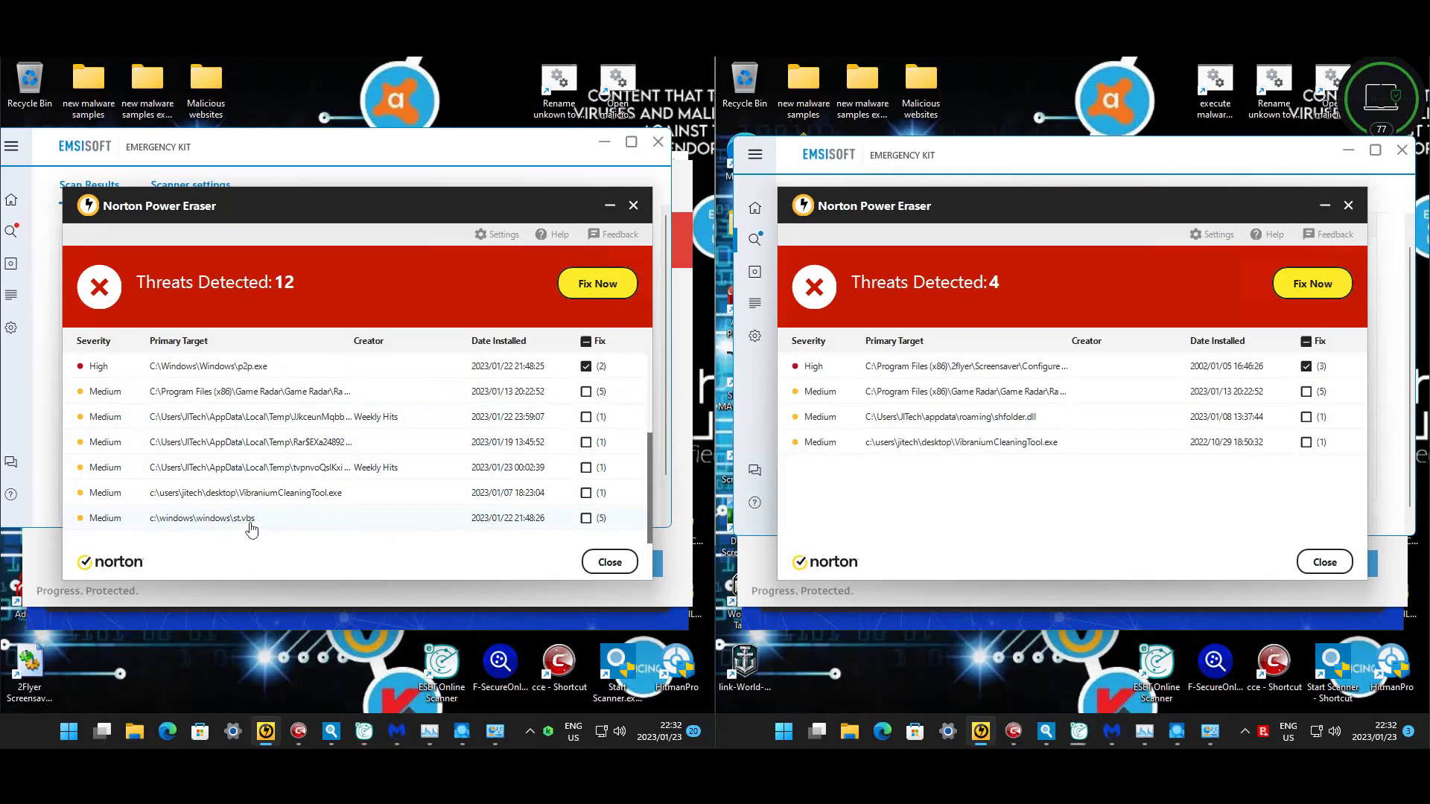
scroll(265, 521, "up", 3)
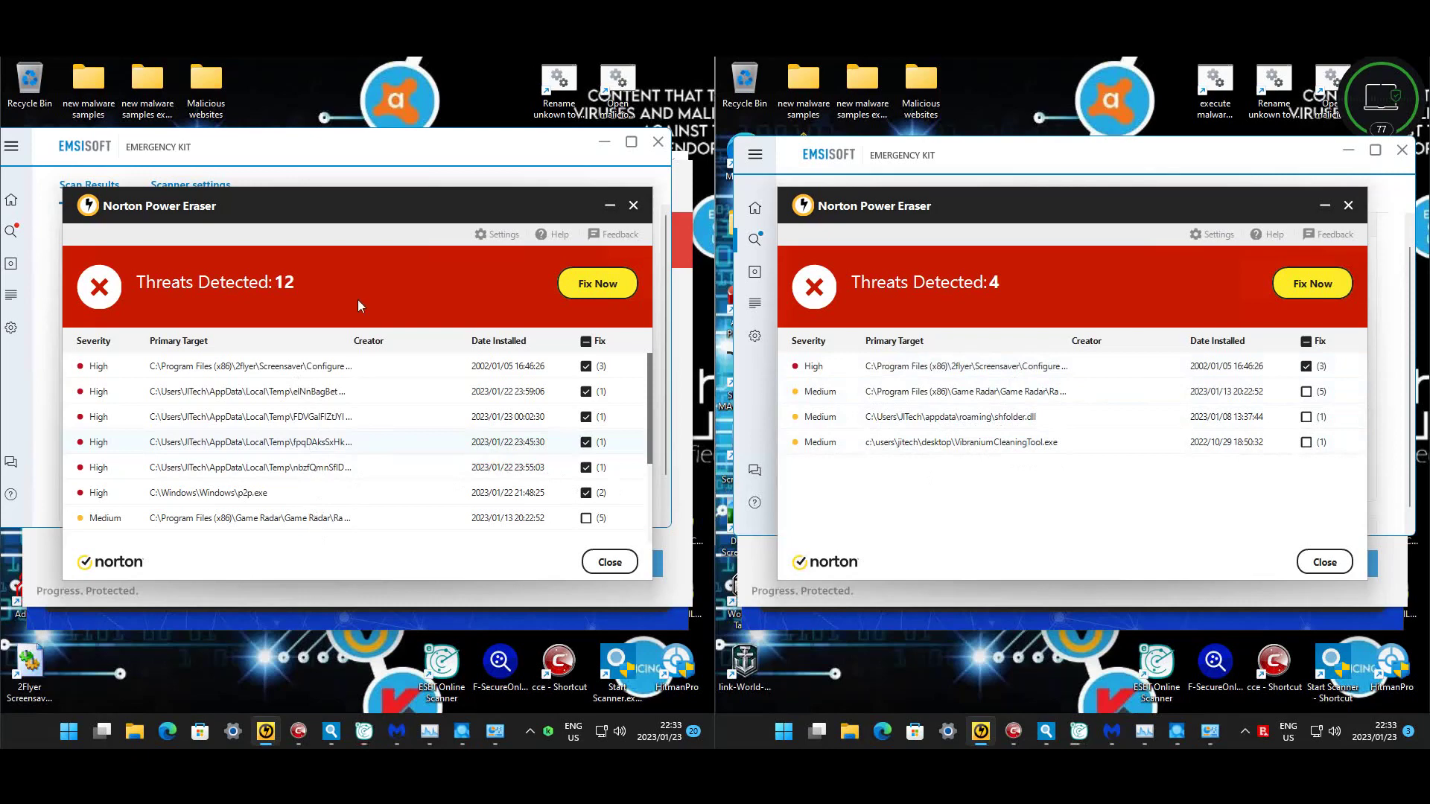
scroll(294, 506, "down", 3)
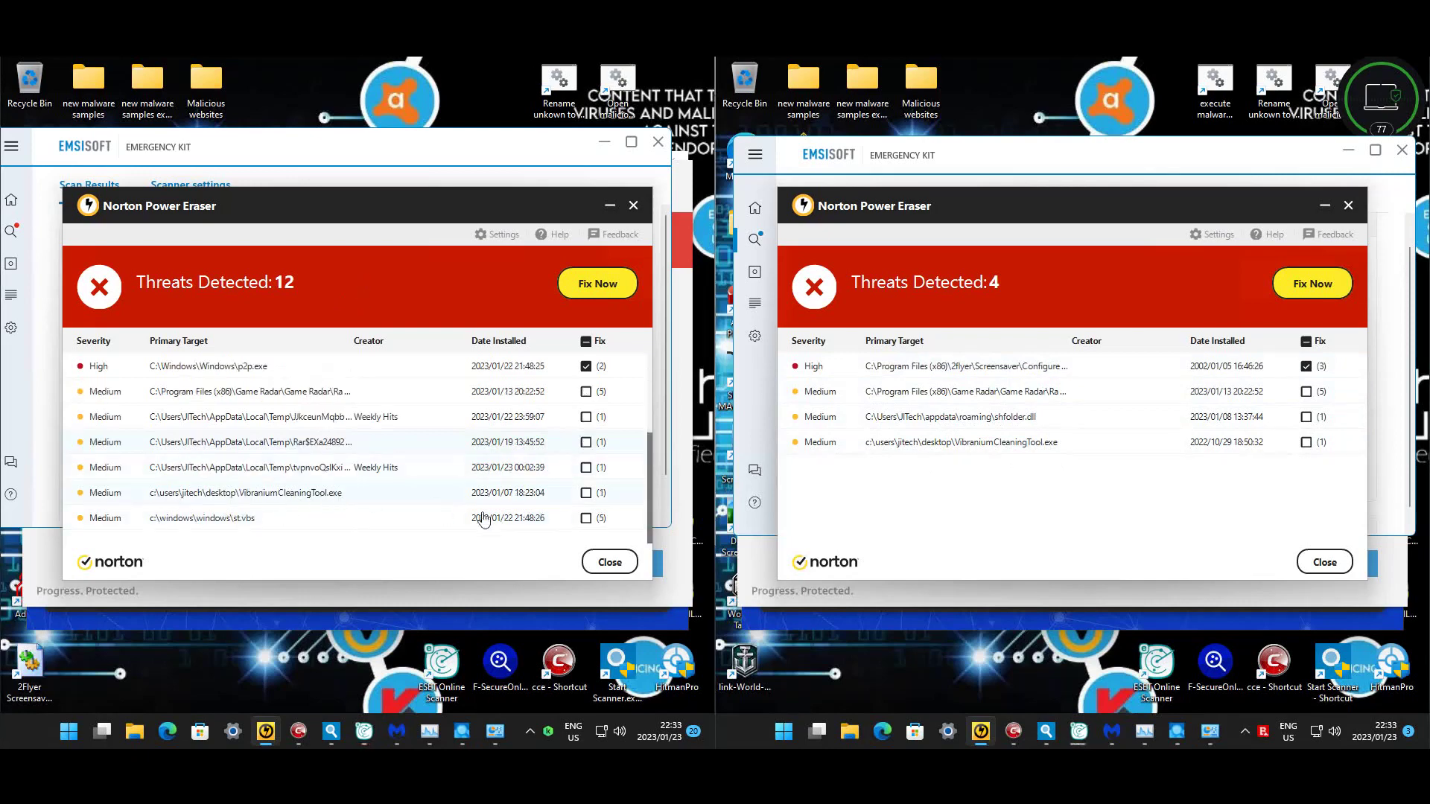
left_click(610, 561)
left_click(1333, 562)
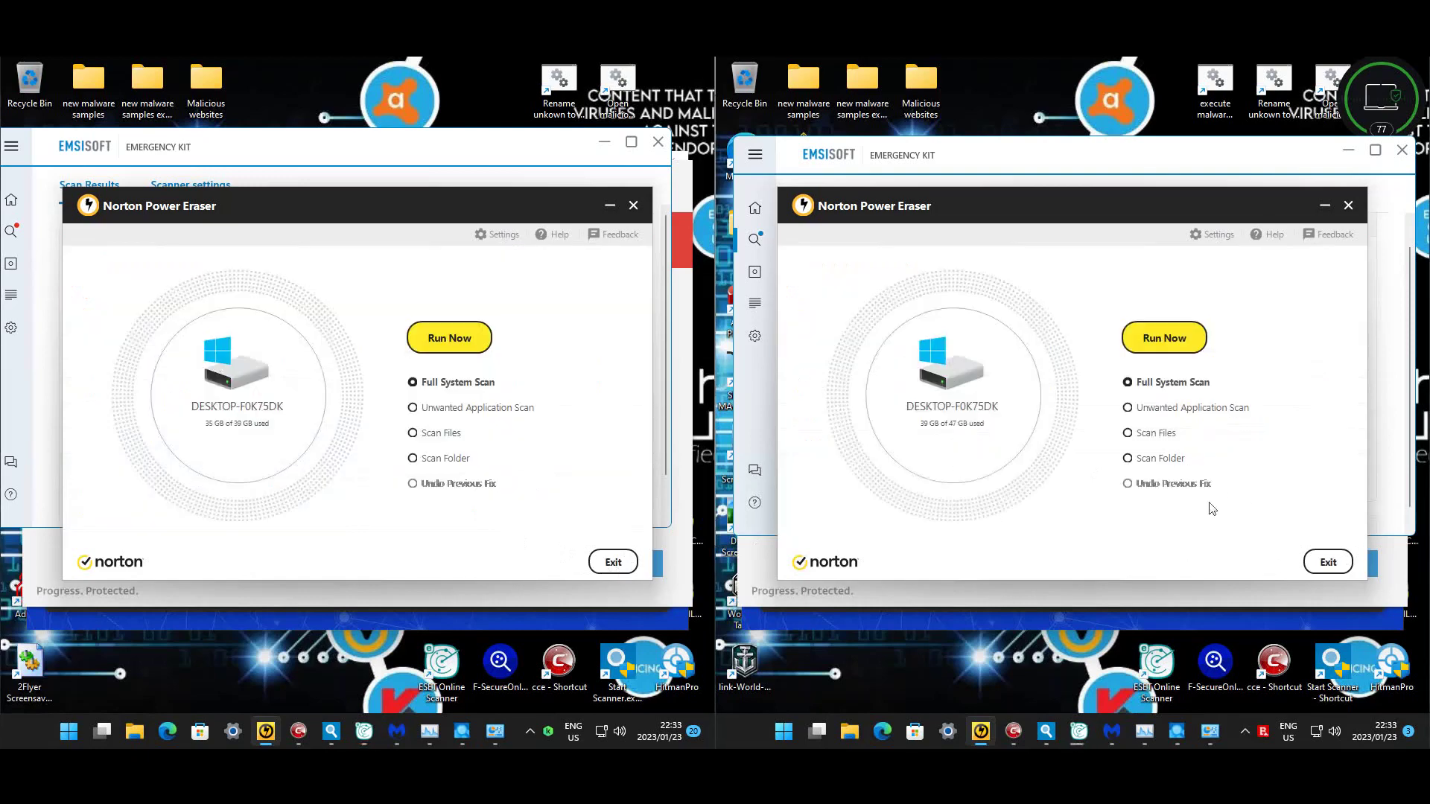
- Exit Norton Power Eraser on both machines and open Comodo's detailed results showing Modified Hosts
left_click(613, 561)
left_click(1327, 561)
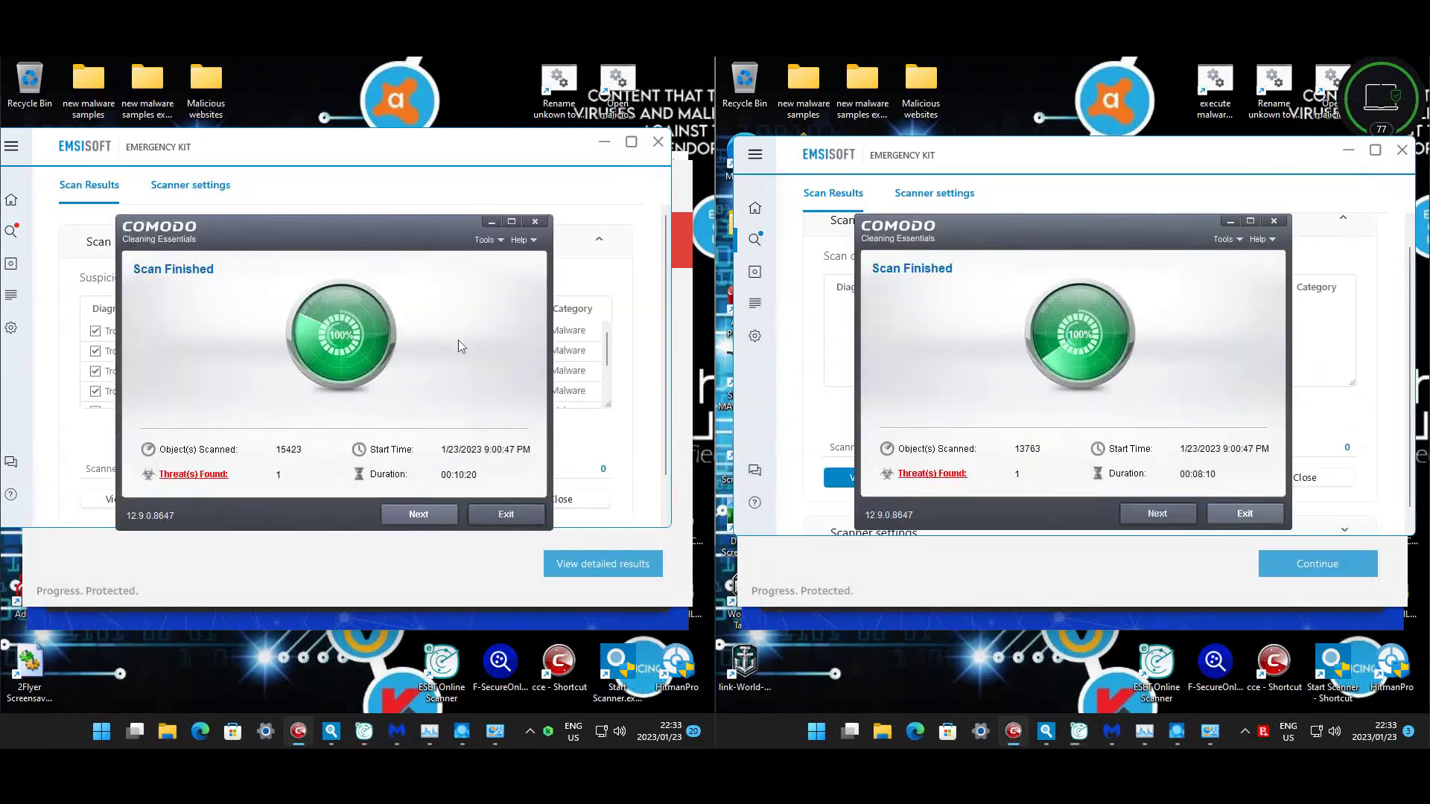
left_click(196, 475)
left_click(936, 475)
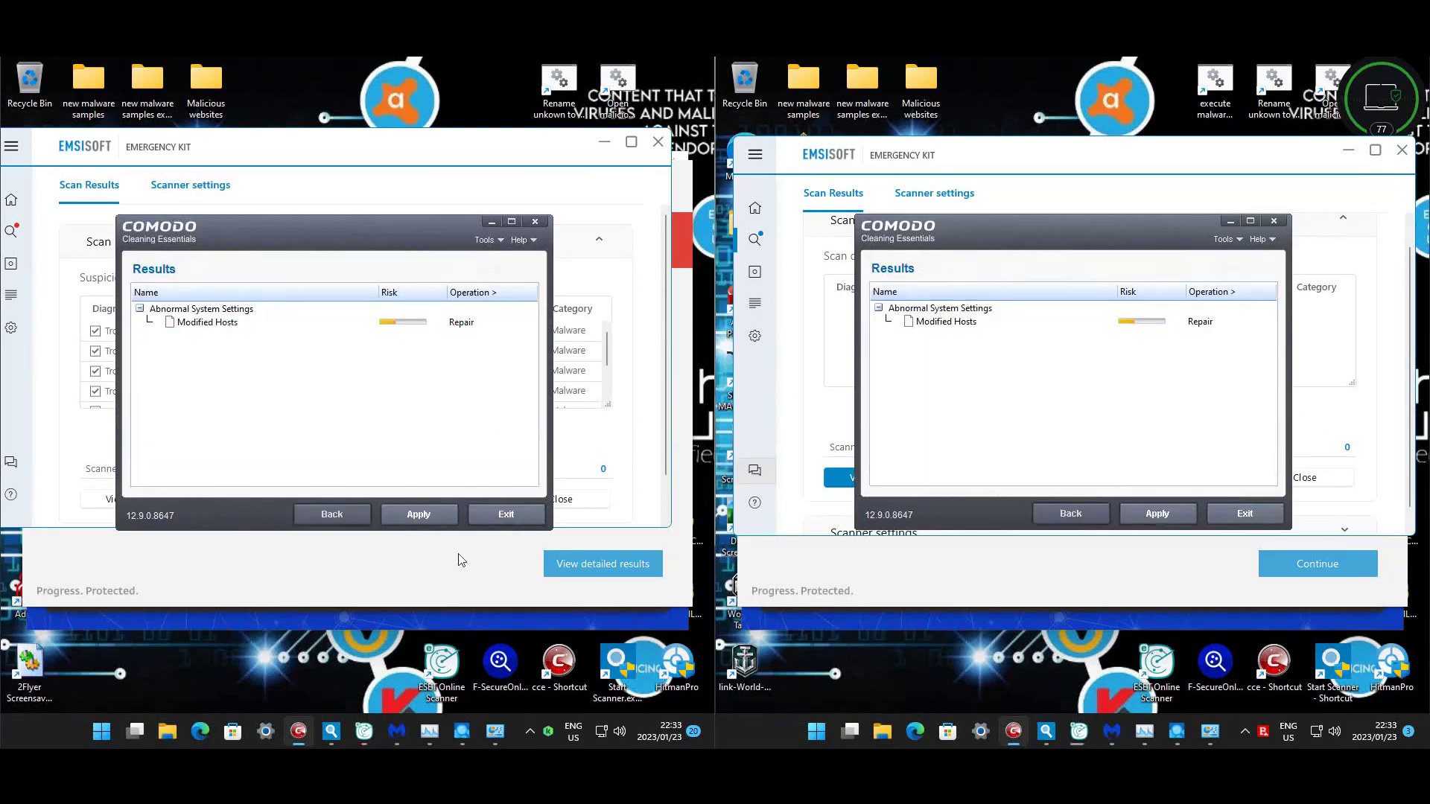
- Exit Comodo Cleaning Essentials on both machines without repairing, confirming each
left_click(485, 517)
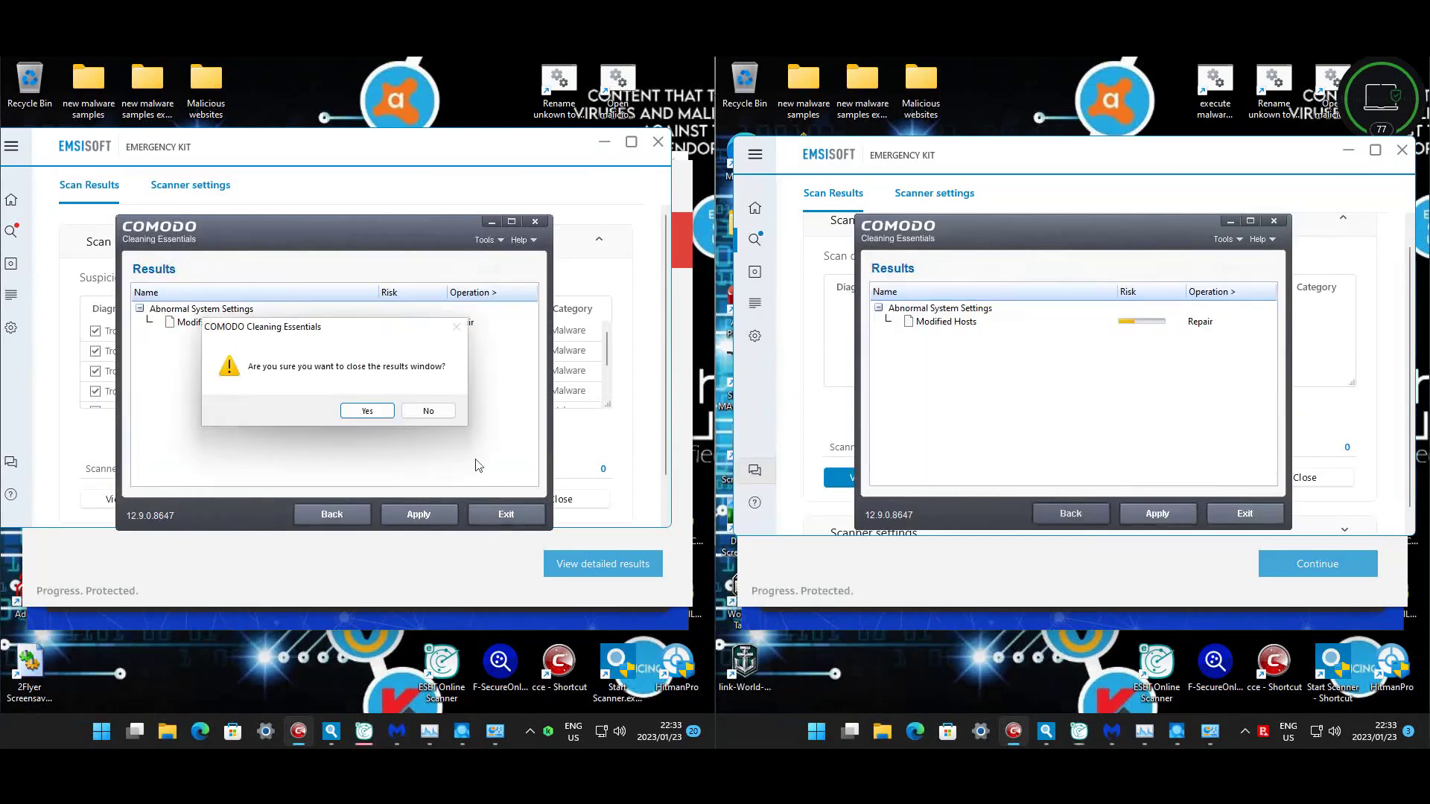
left_click(367, 411)
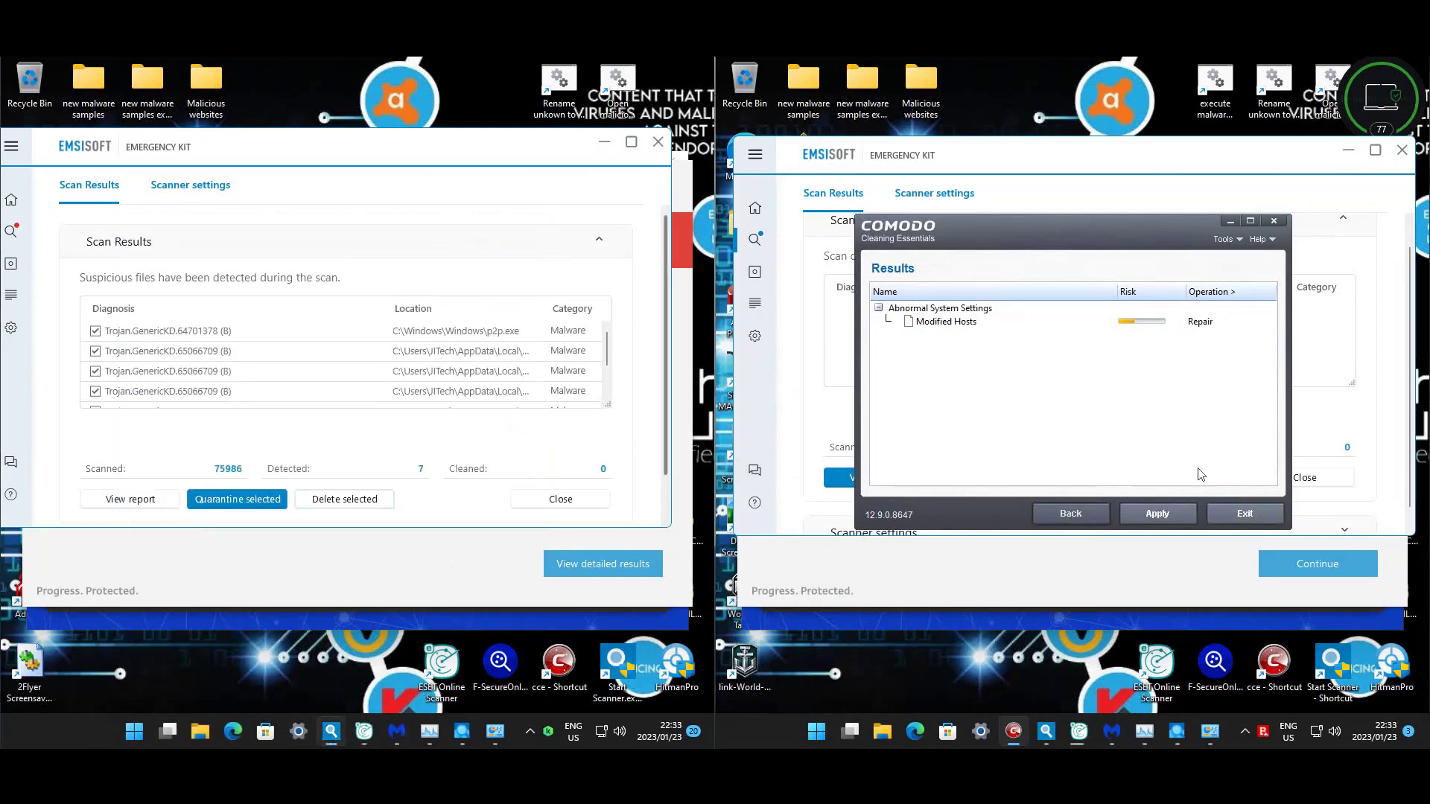
left_click(1248, 519)
left_click(1106, 411)
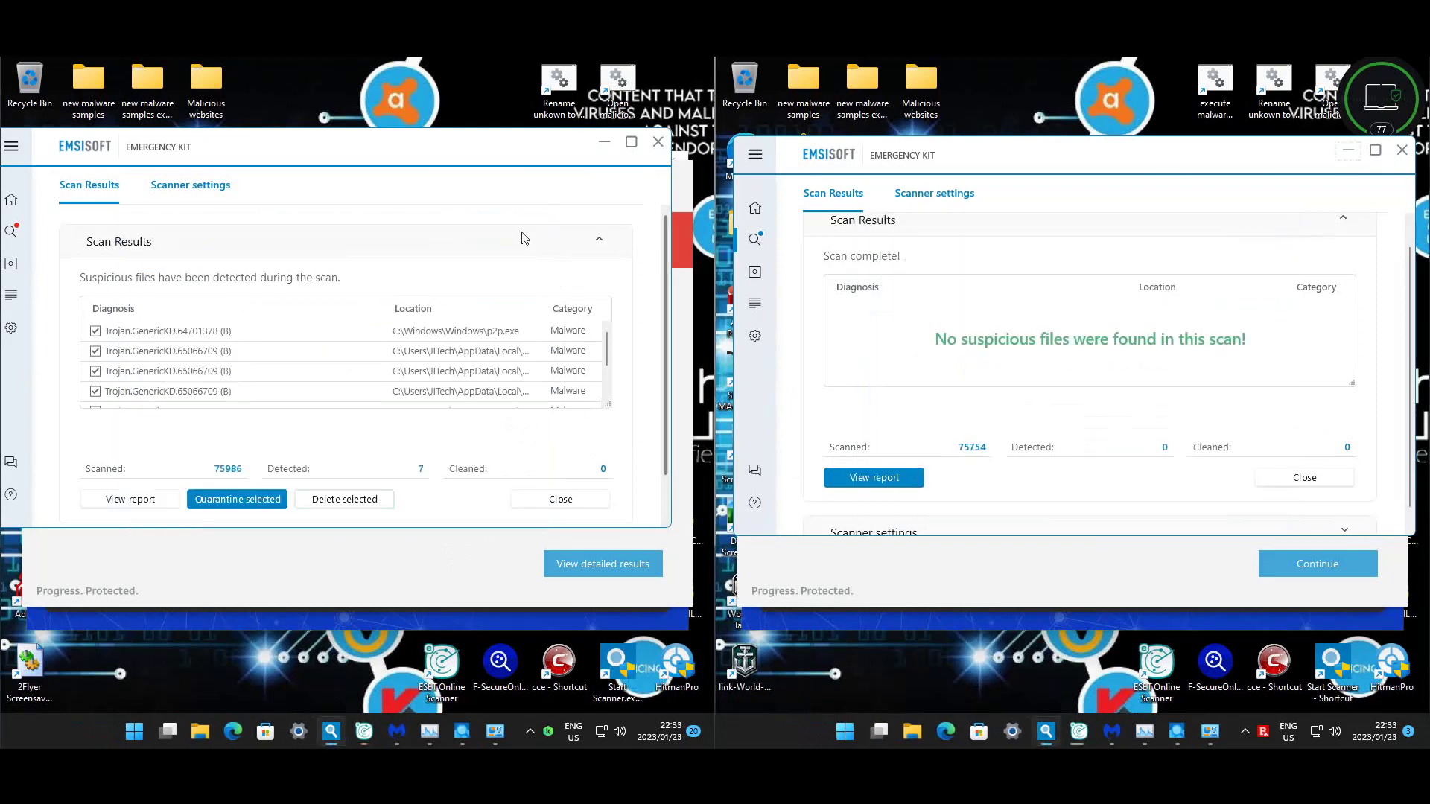
- Review the left Emsisoft's 7 detections and dismiss its scan results
scroll(507, 260, "down", 1)
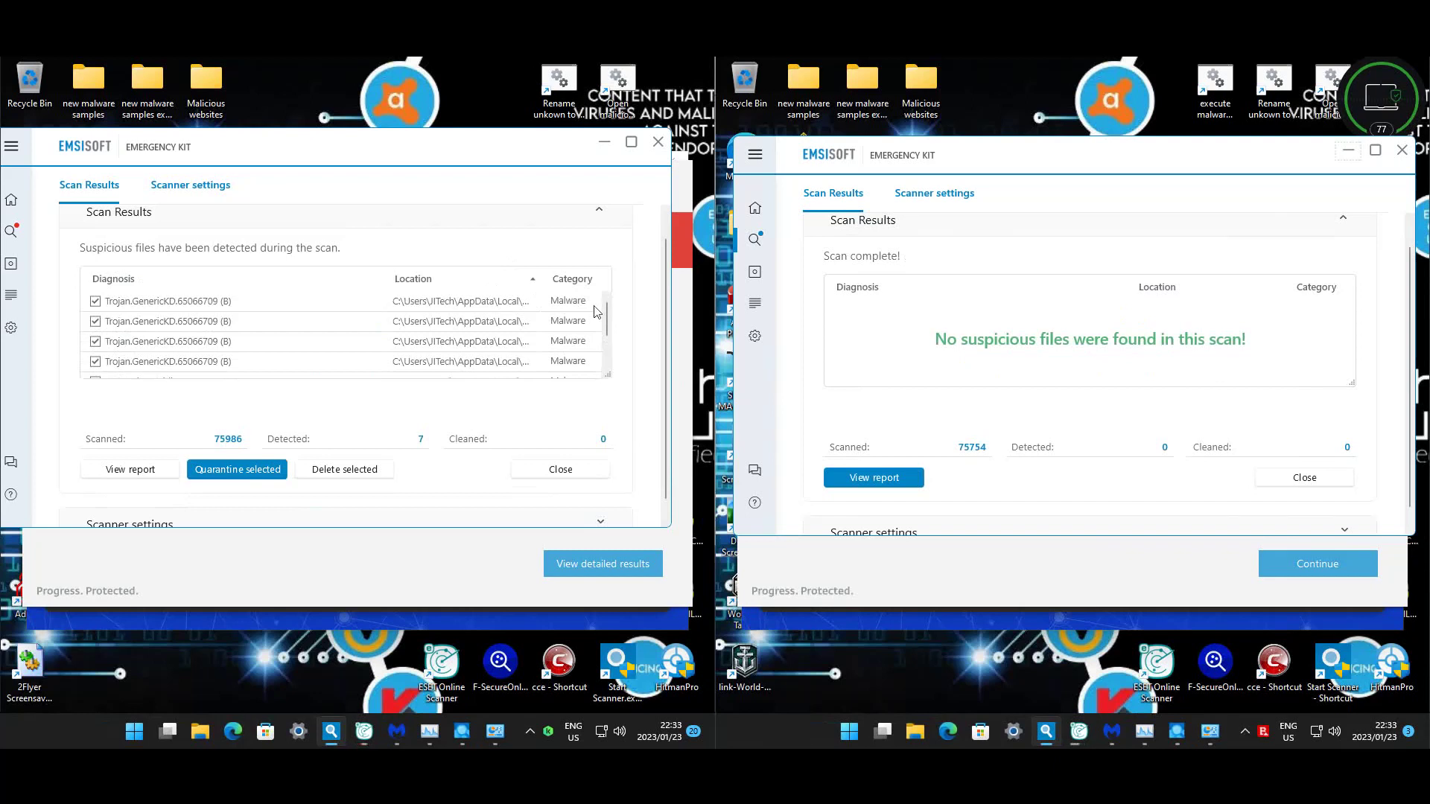
scroll(596, 320, "up", 1)
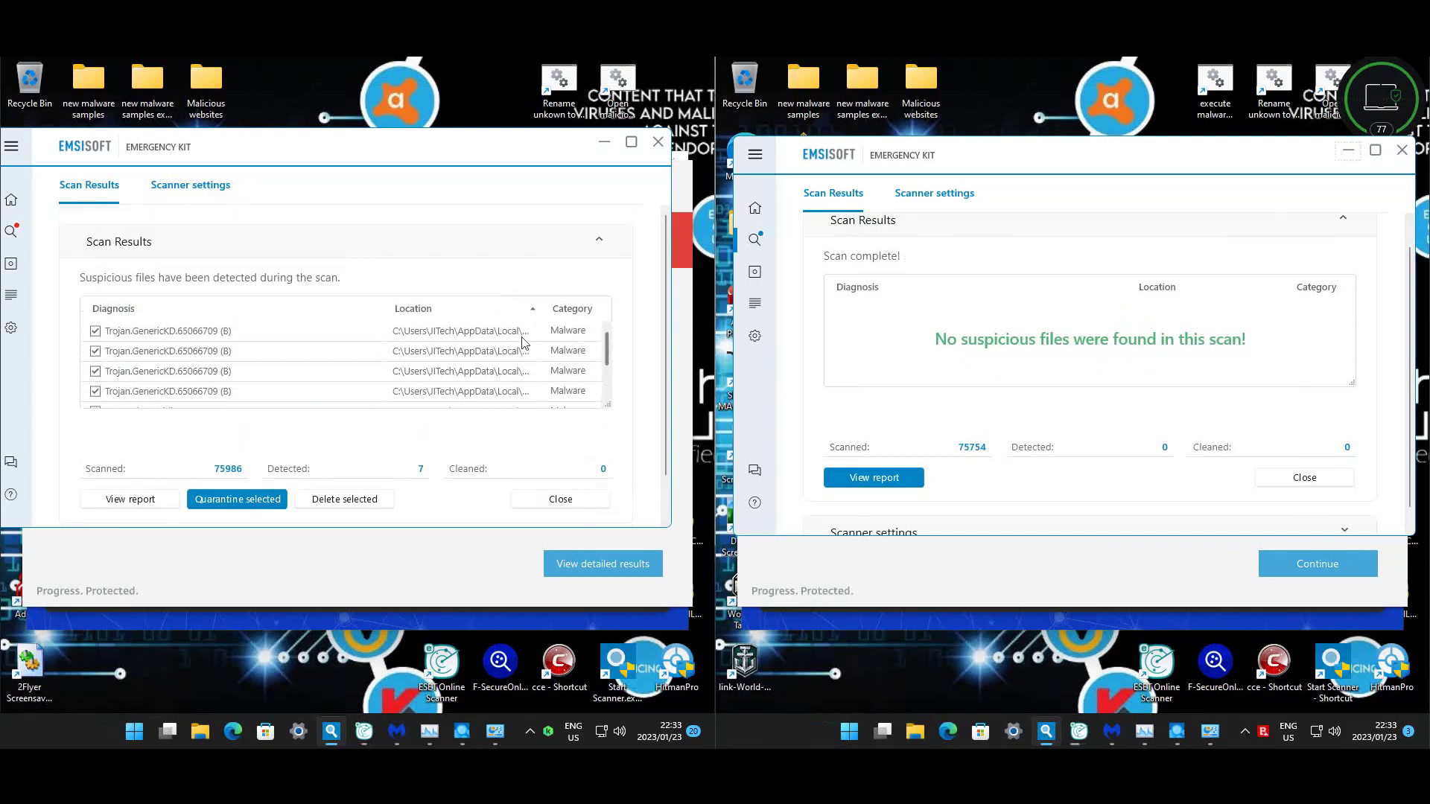
scroll(522, 342, "down", 3)
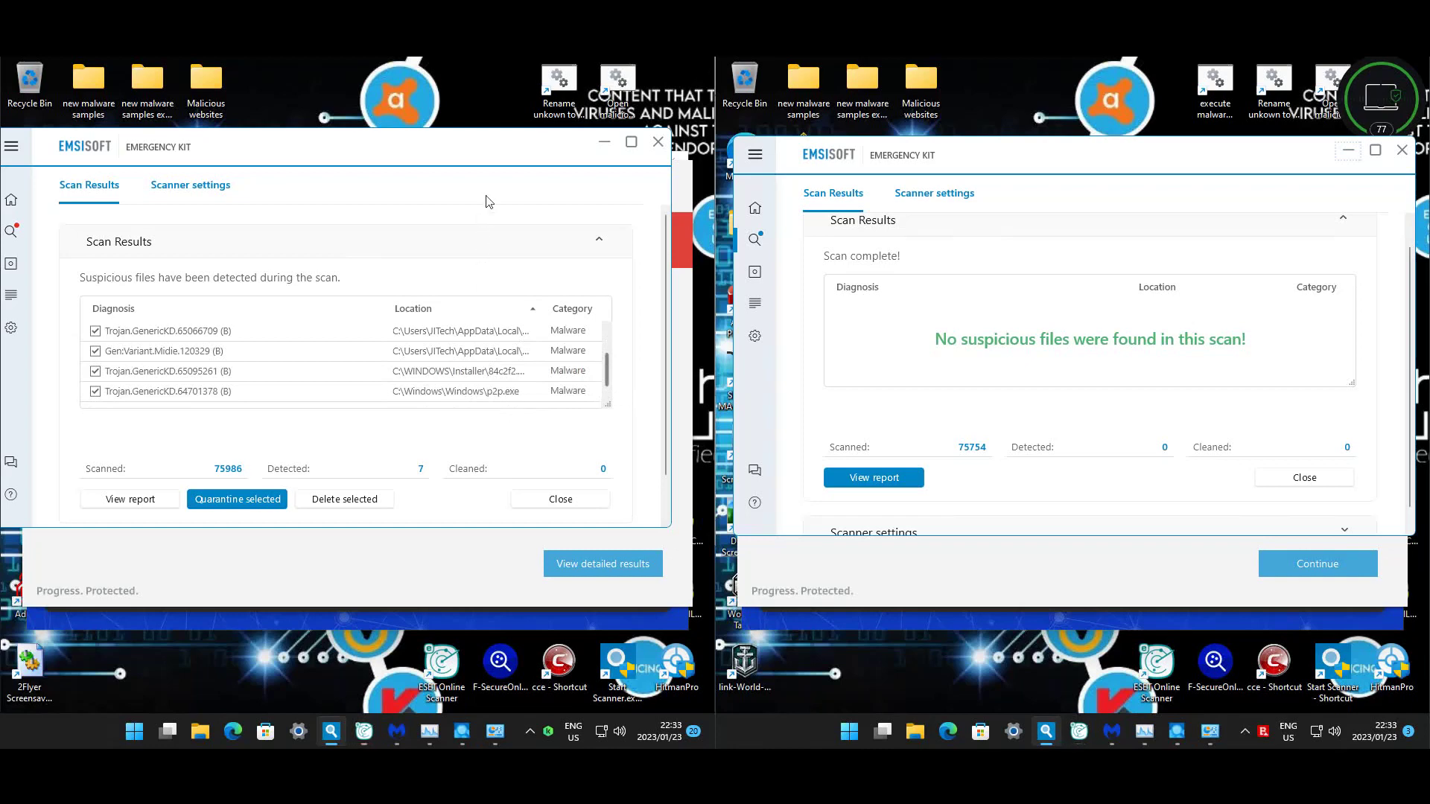
left_click(592, 500)
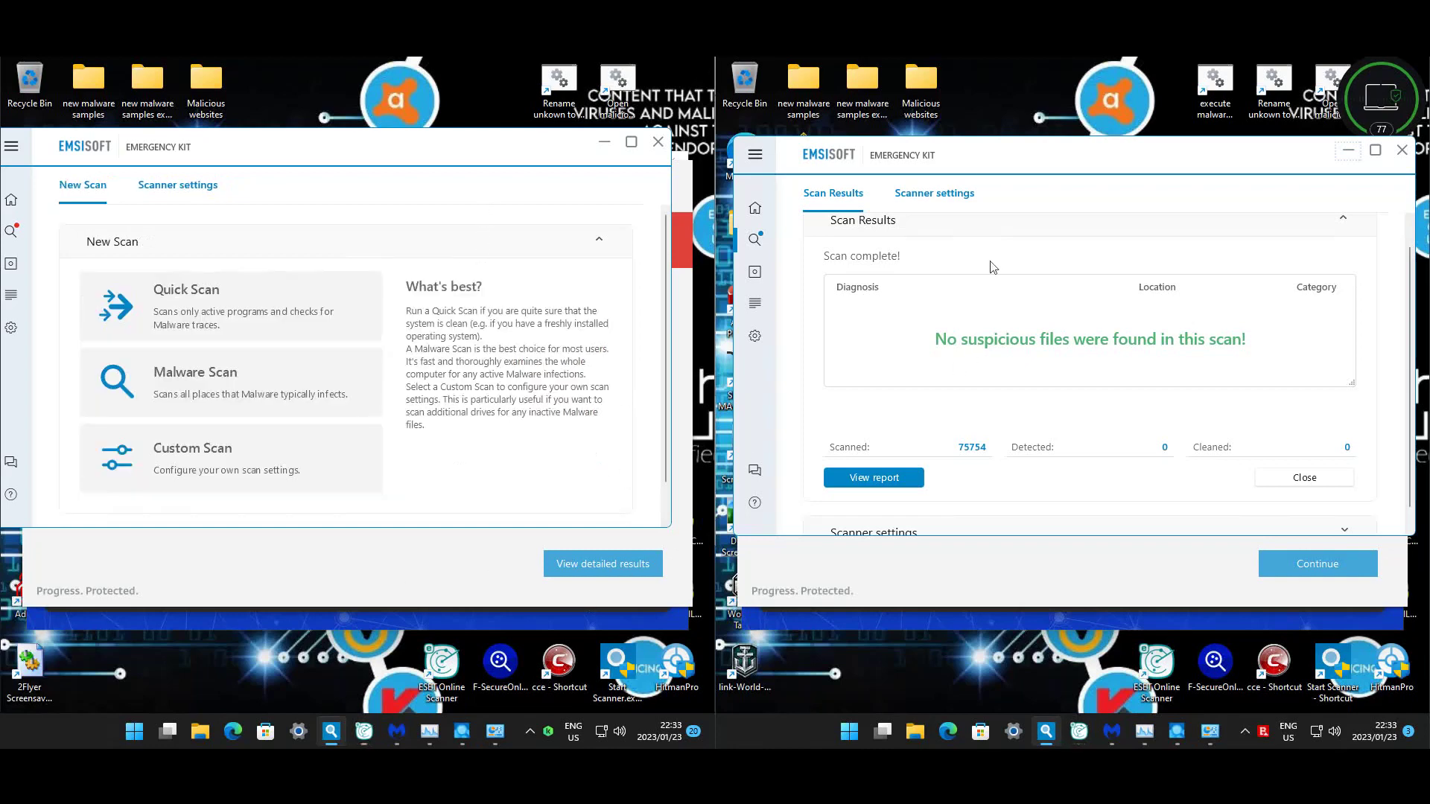
- Close both Emsisoft Emergency Kit windows, declining its protection offer
left_click(659, 143)
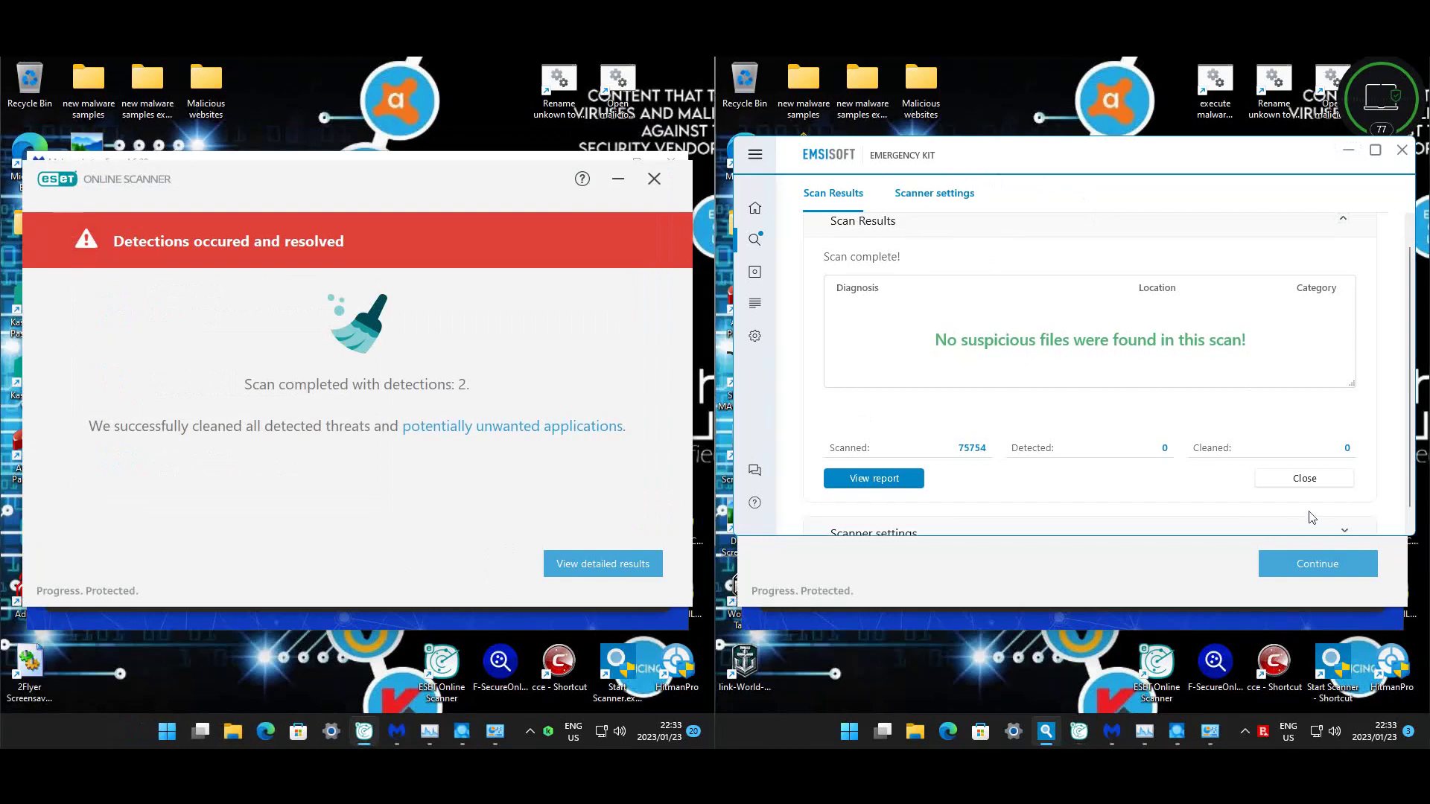
left_click(1304, 477)
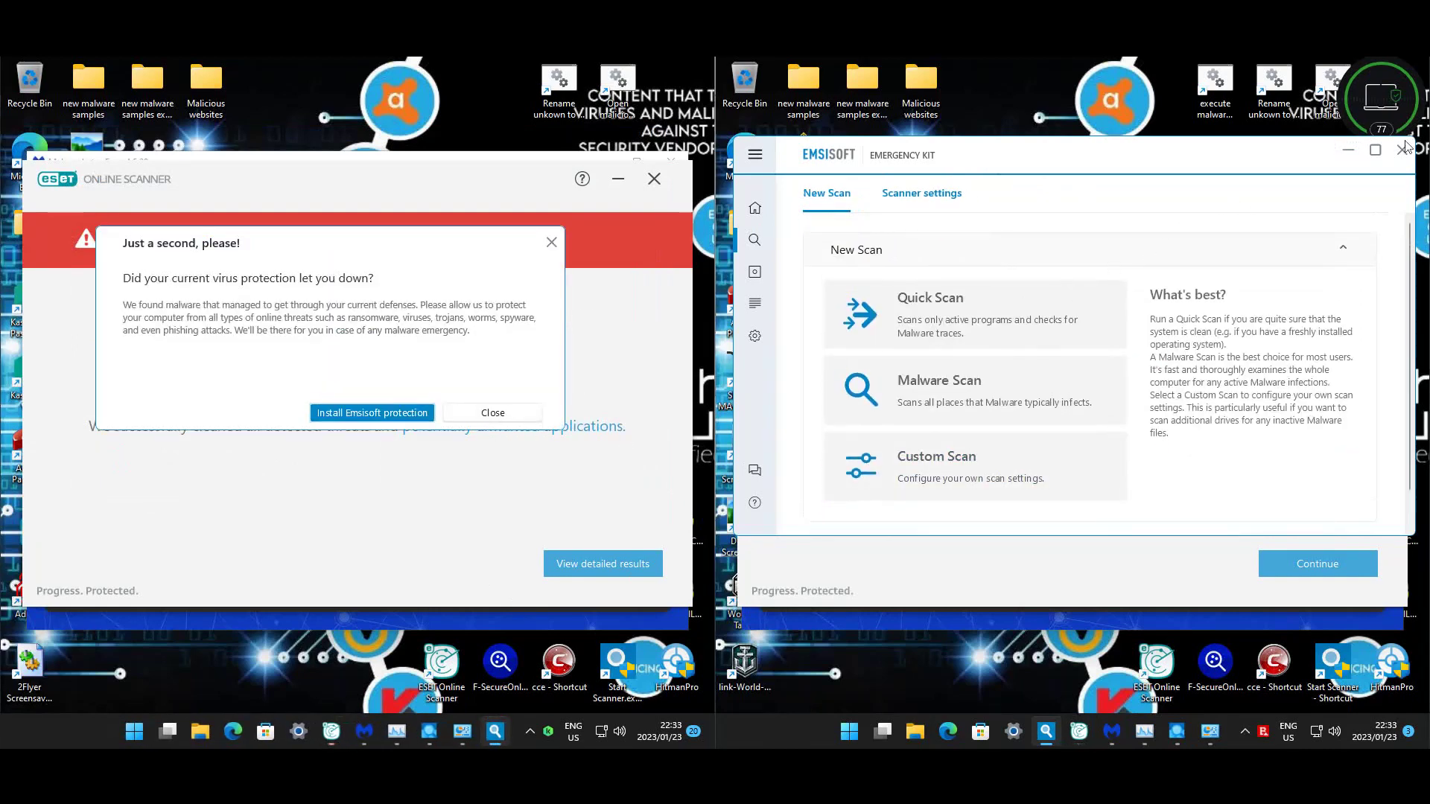
left_click(508, 415)
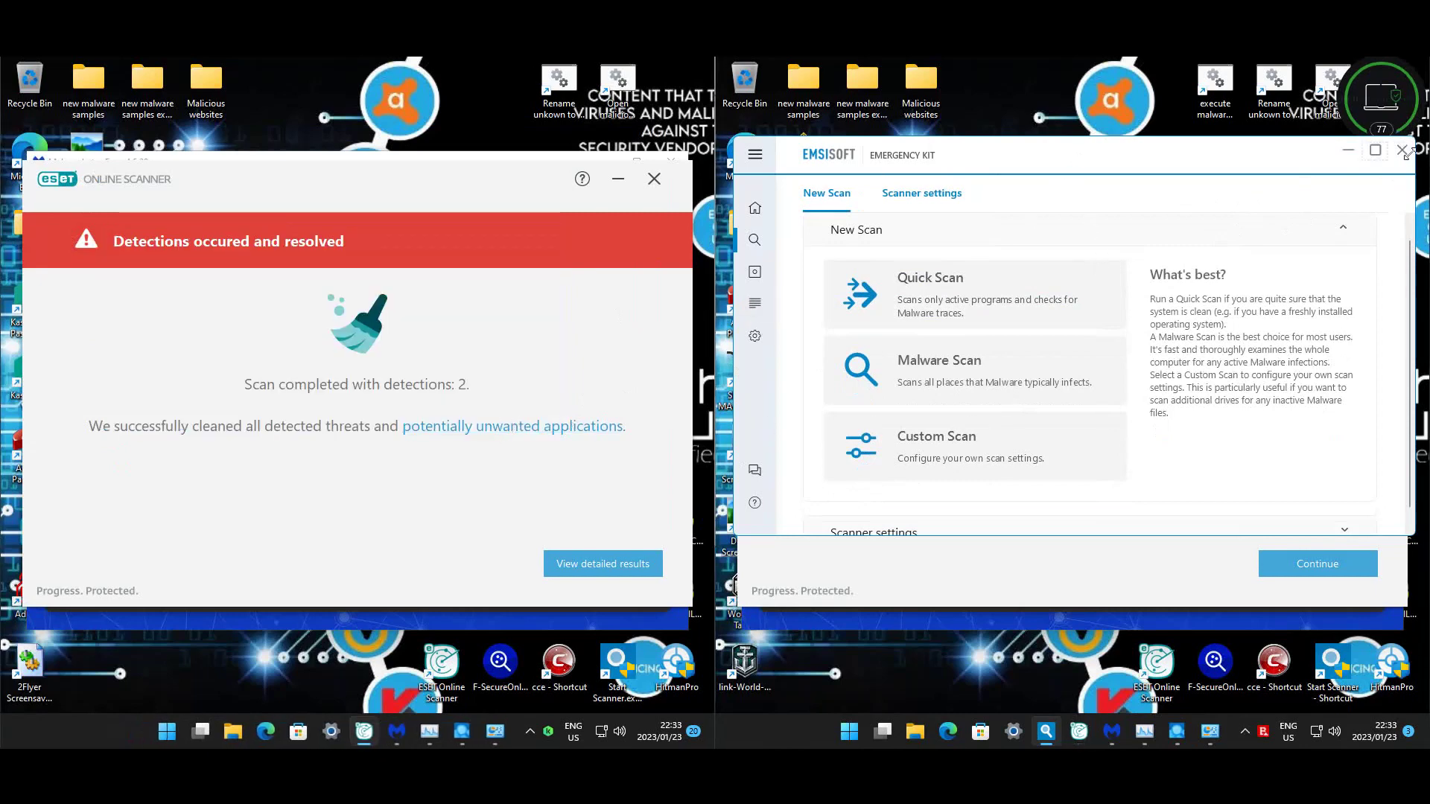
left_click(1402, 150)
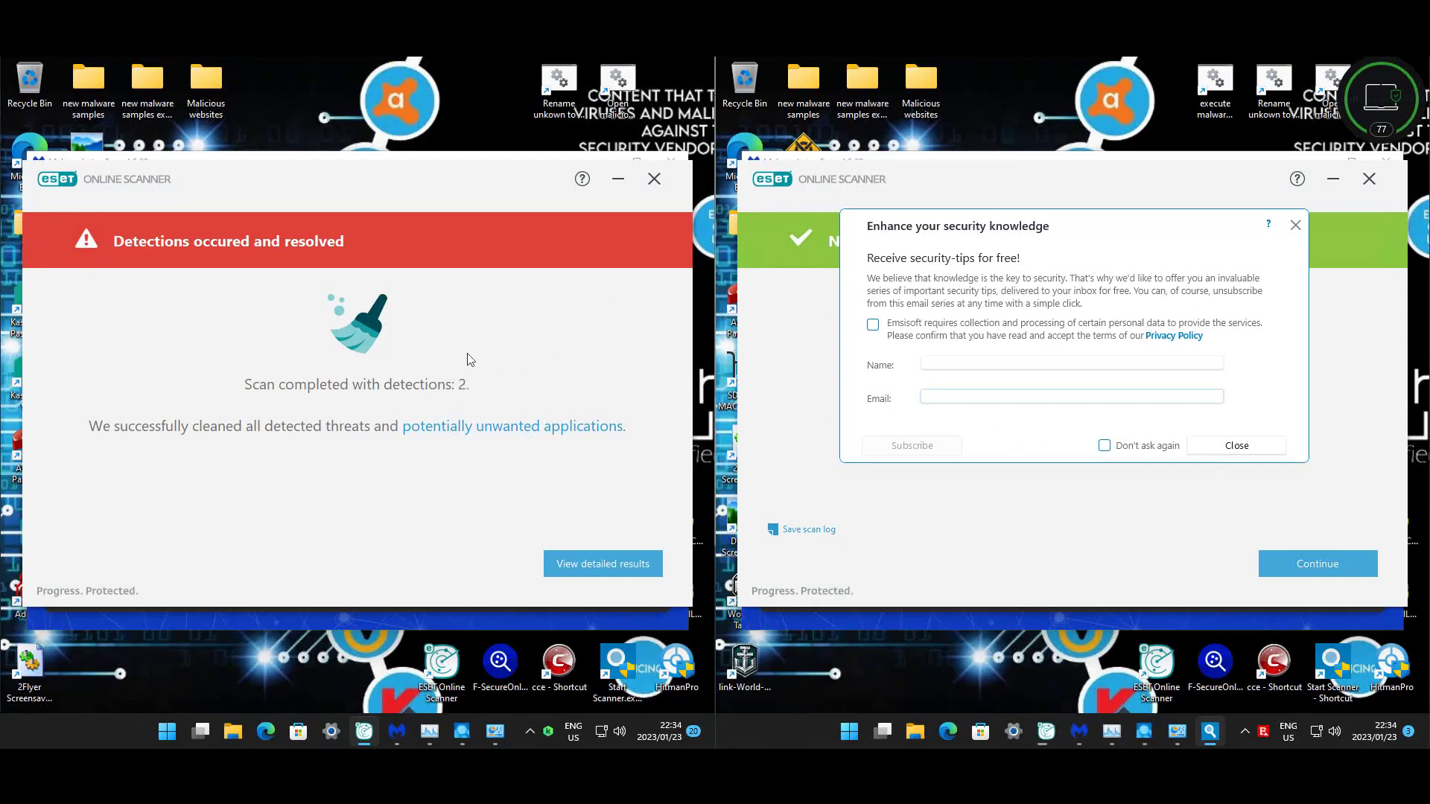
- Skip the right ESET's security-tips and monthly-scan offers after its no-threats result
left_click(1231, 450)
left_click(1304, 565)
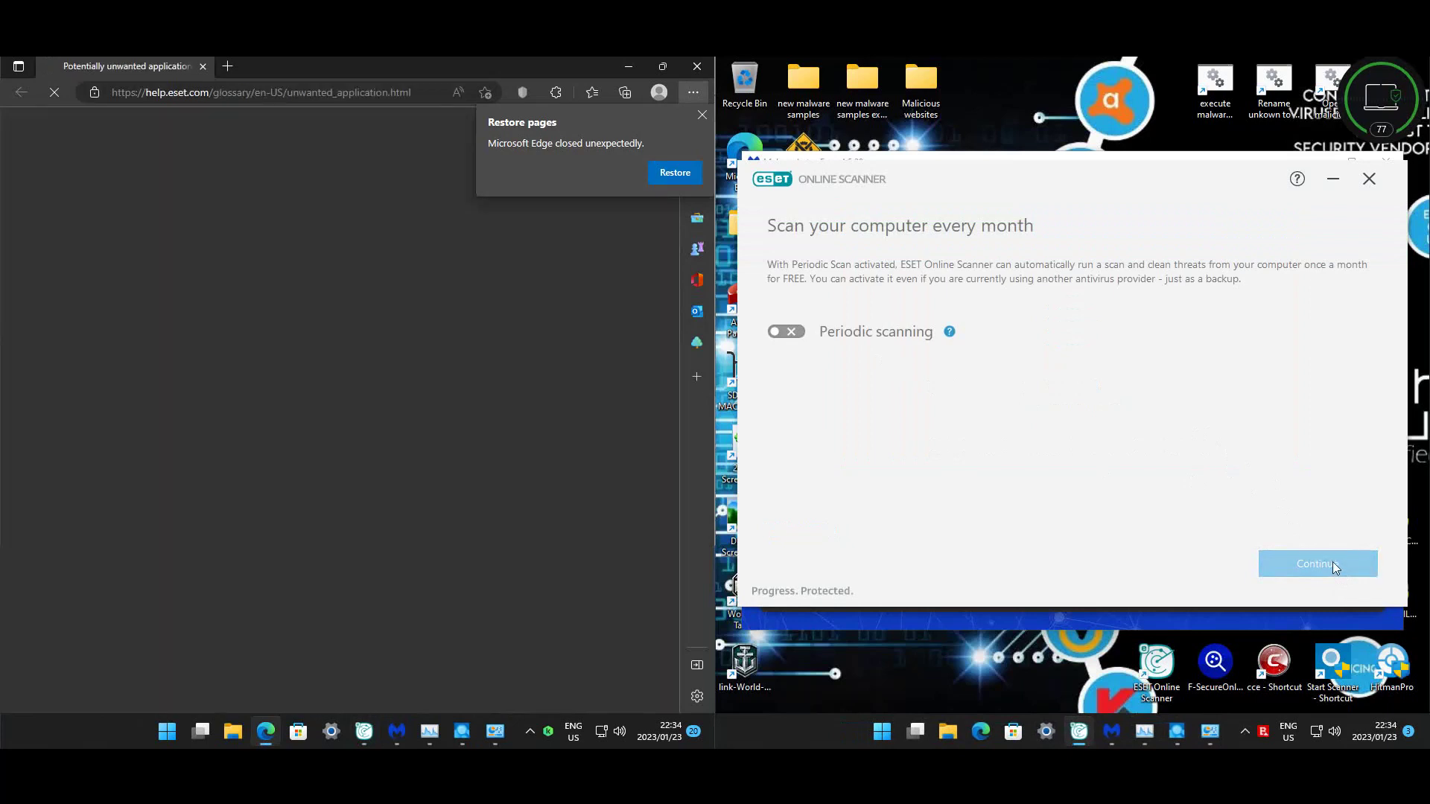
left_click(1333, 563)
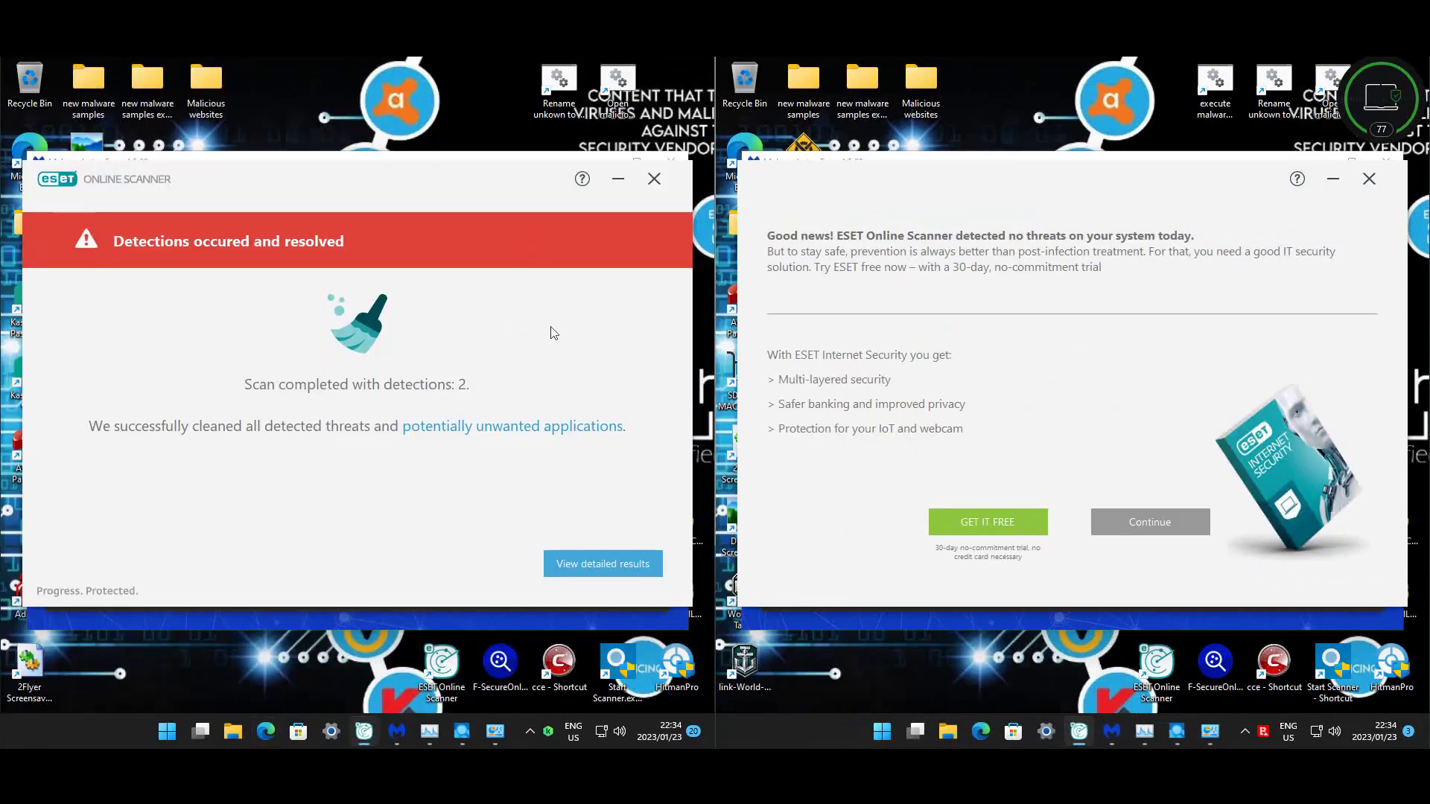
- Inspect the left ESET's cleaned WiseCleaner.B detection, skip the right upgrade offer, and close the left scanner
left_click(607, 570)
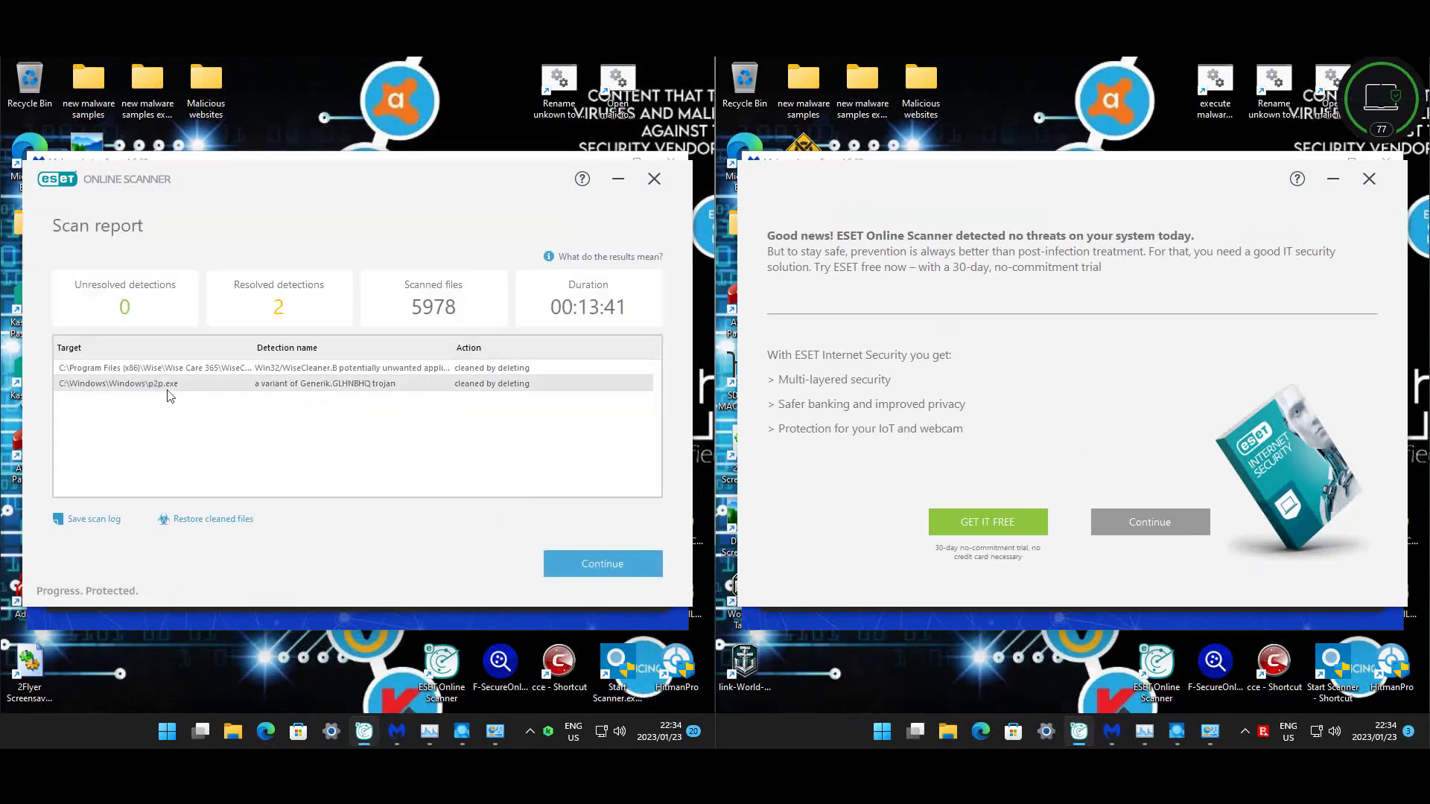
left_click(188, 369)
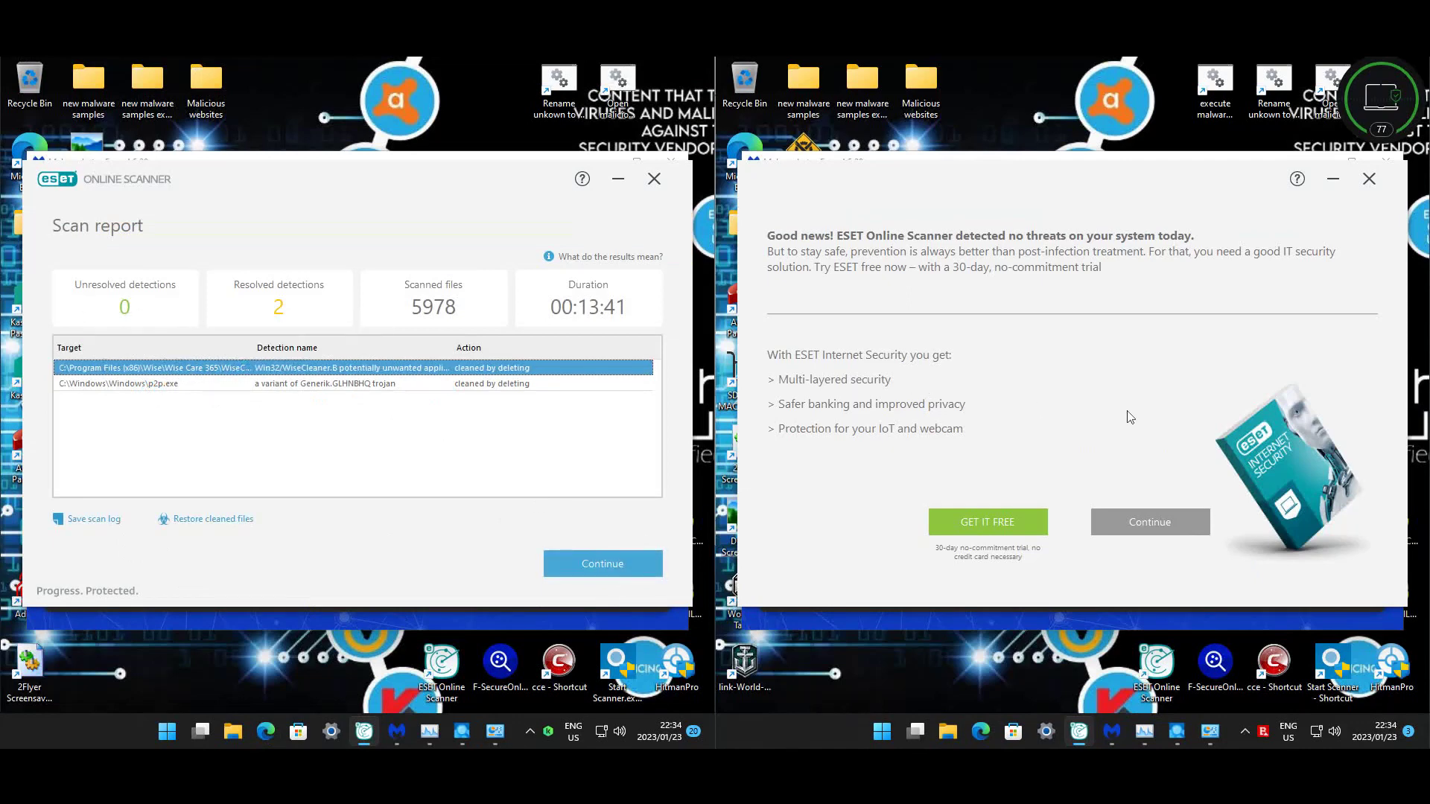
left_click(1166, 528)
left_click(653, 182)
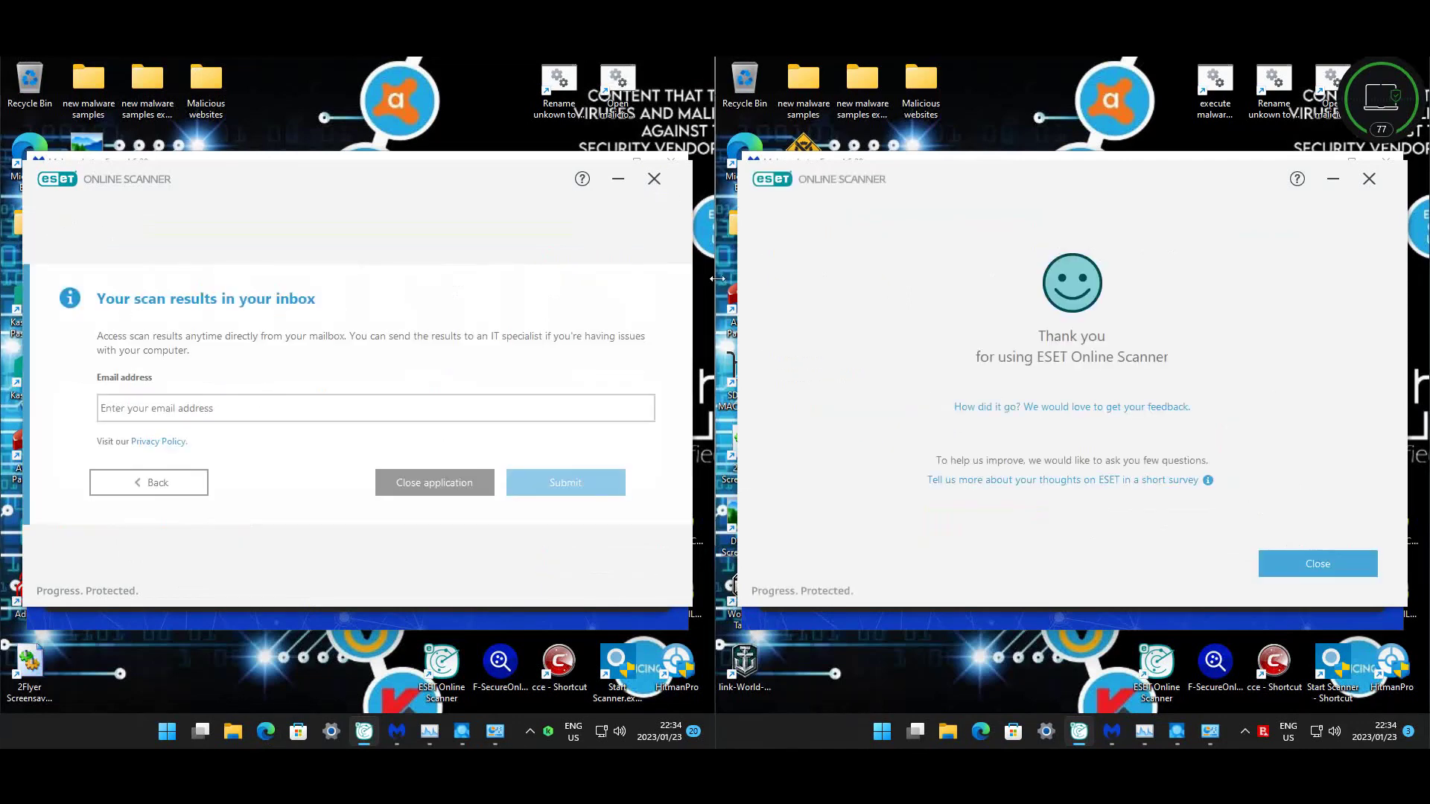
left_click(465, 495)
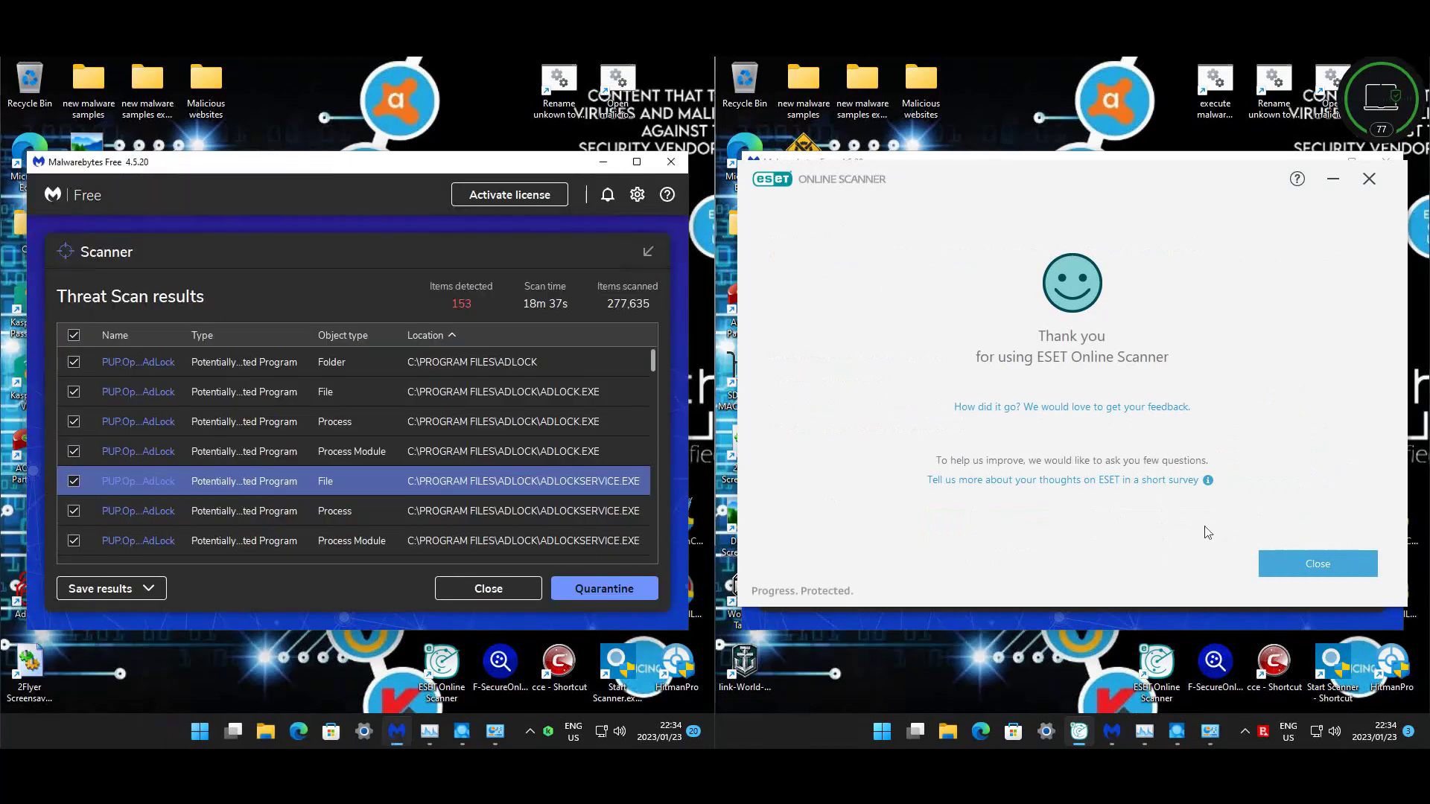
- Close the right ESET scanner and inspect Malwarebytes' ADLOCK.EXE file, folder and process detections
left_click(1309, 549)
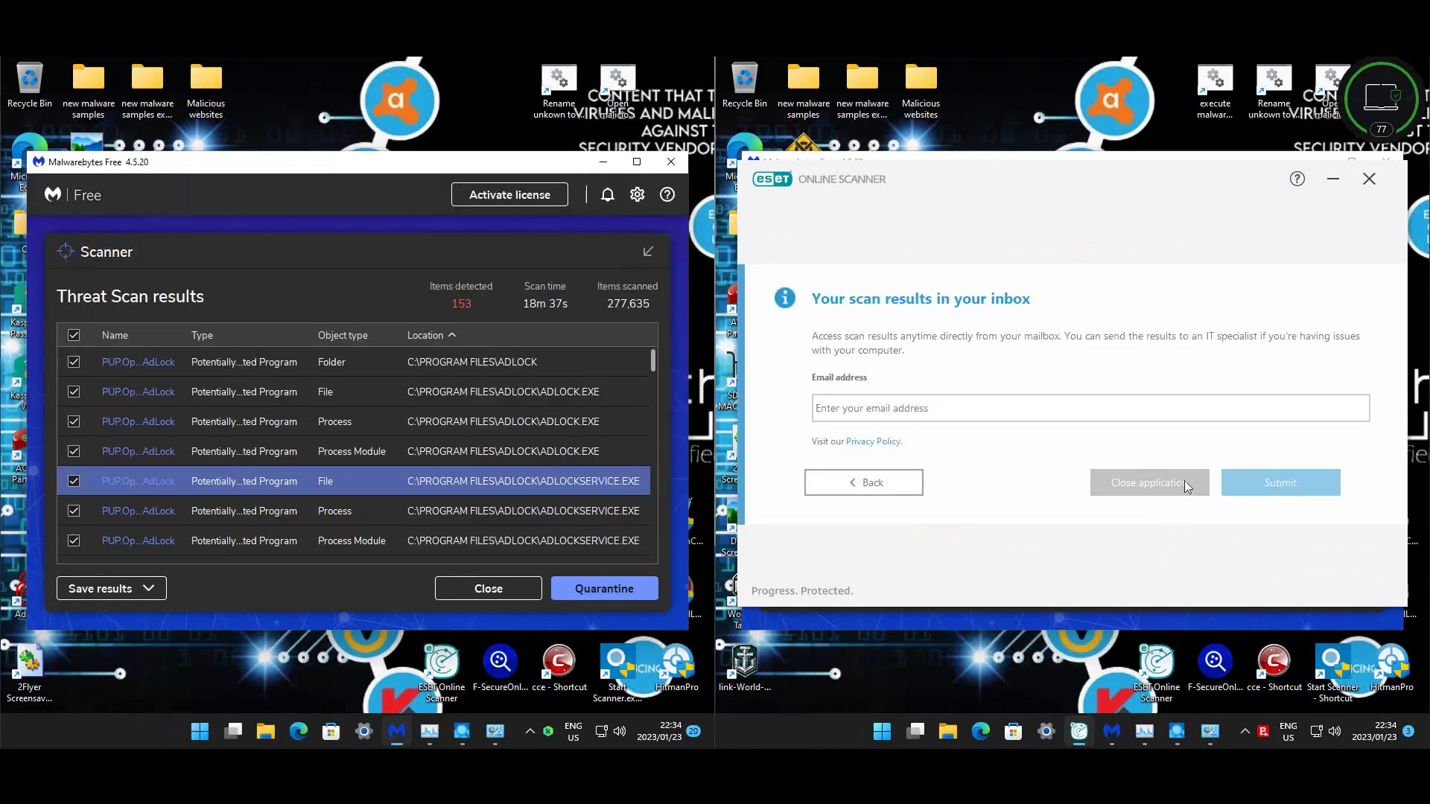
left_click(1184, 481)
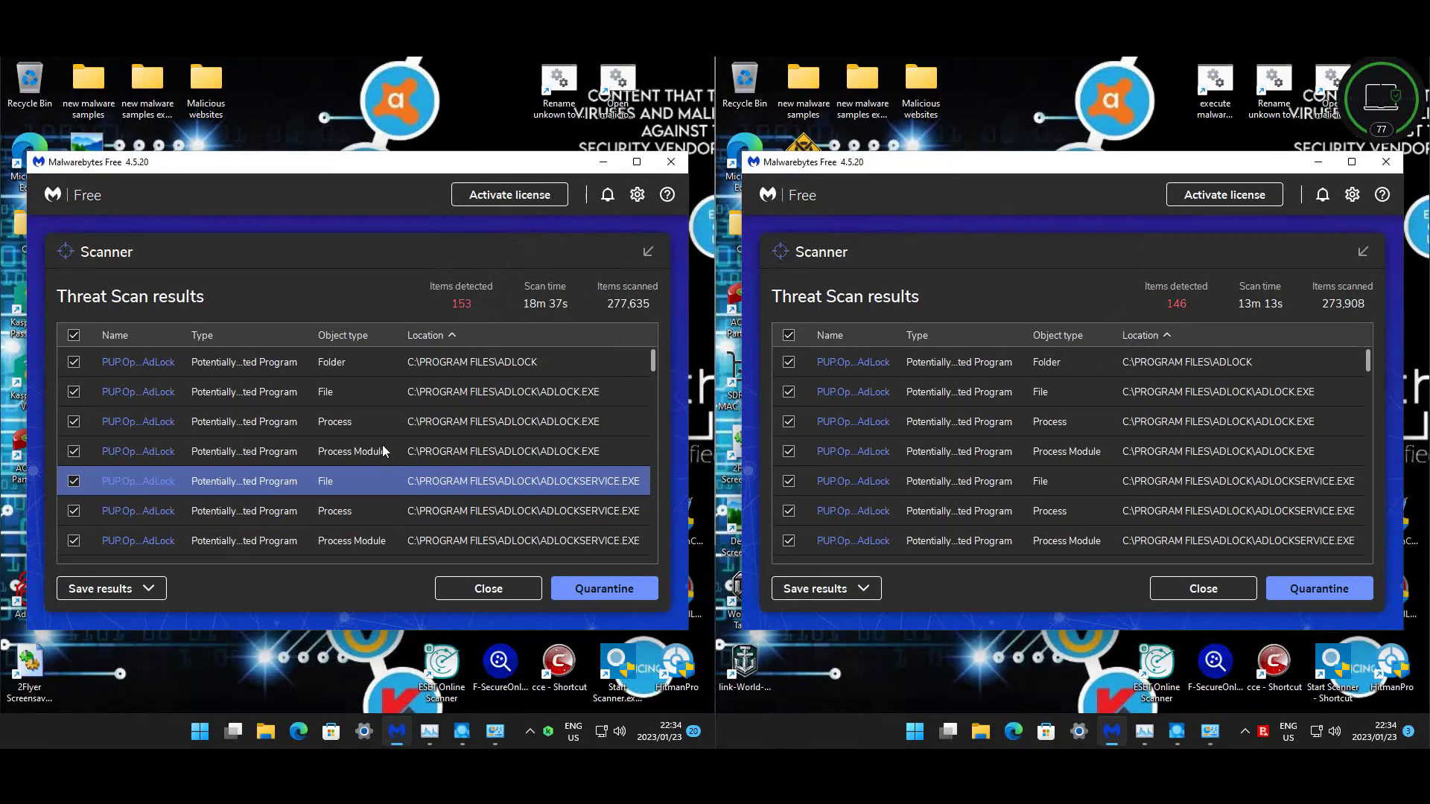
left_click(402, 402)
left_click(498, 365)
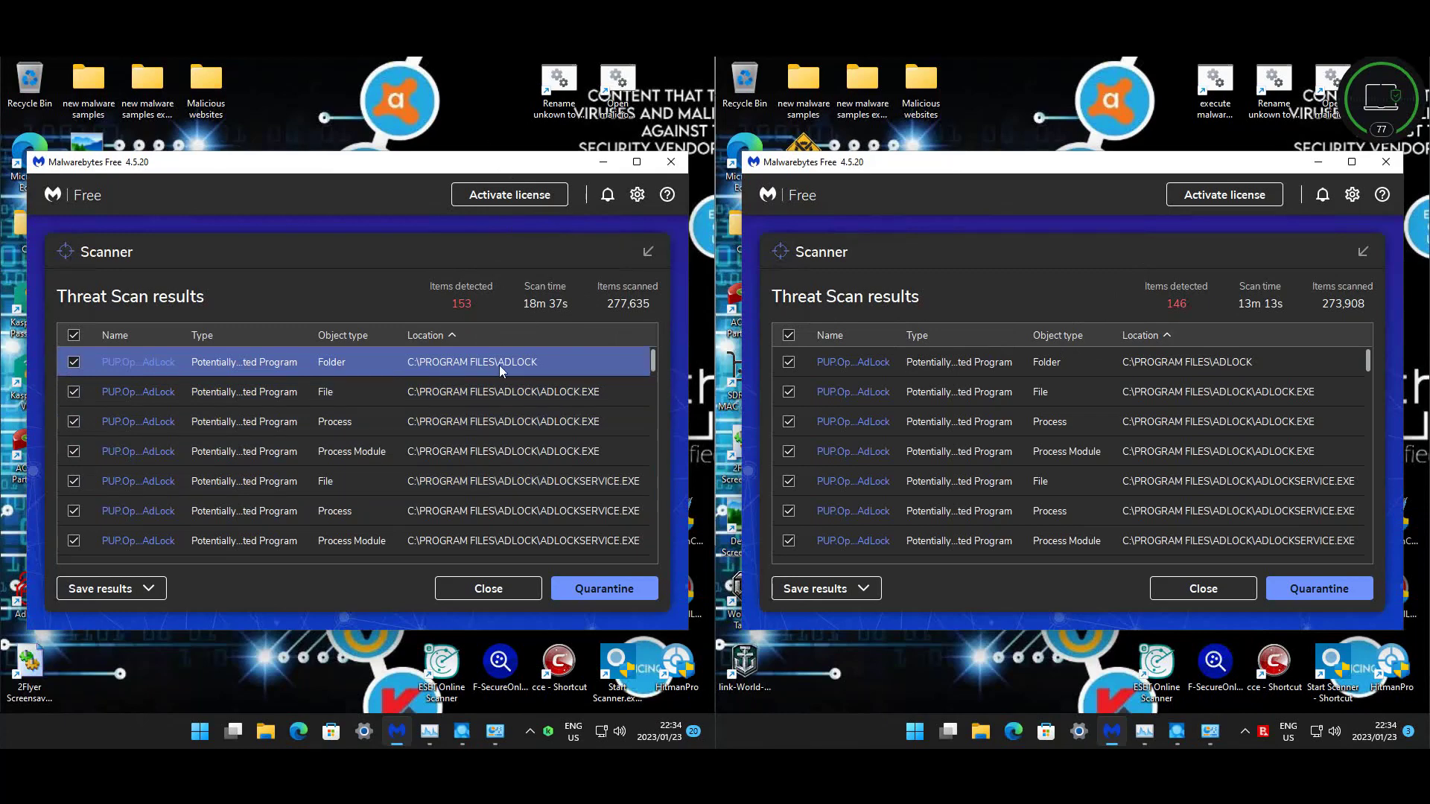
left_click(230, 387)
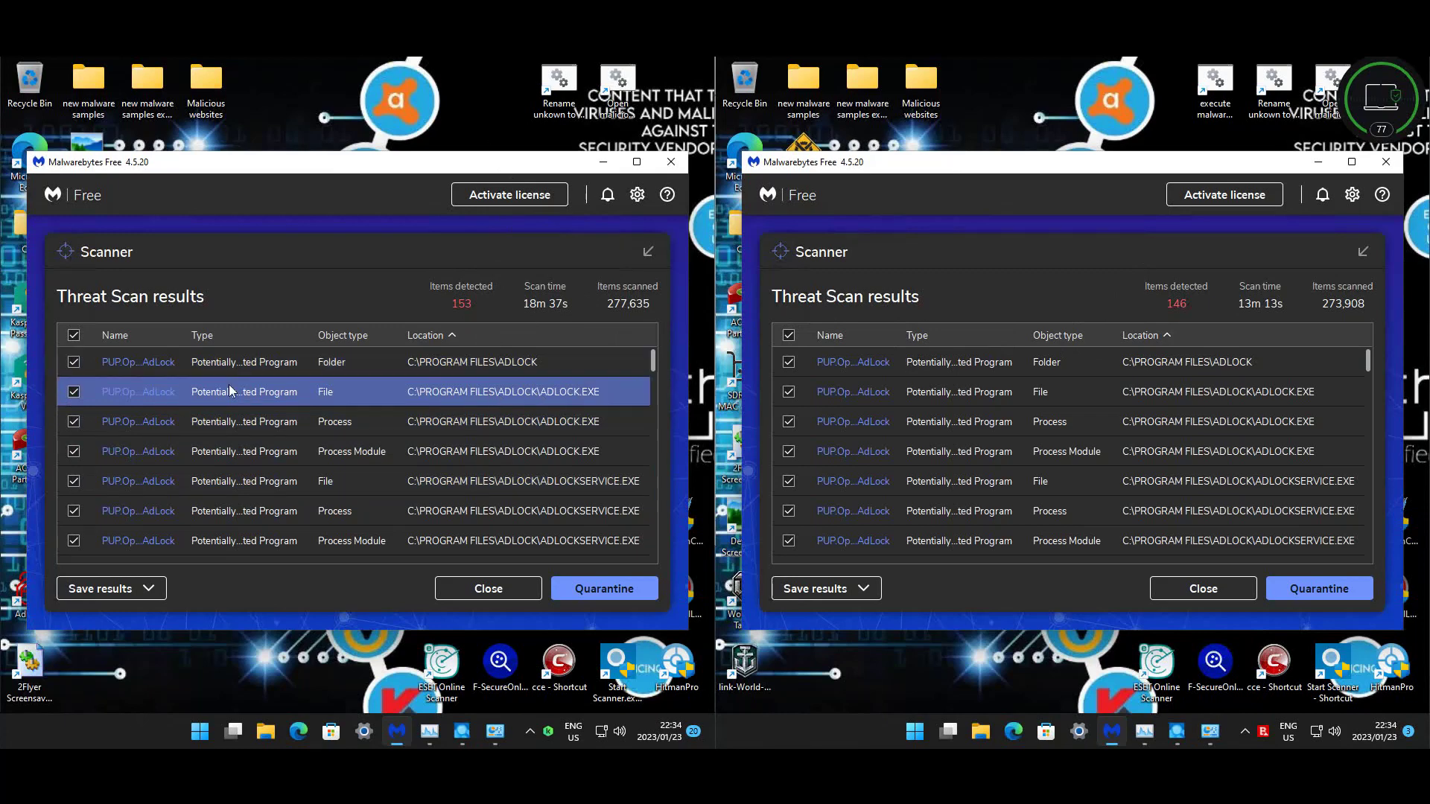
left_click(467, 412)
scroll(555, 376, "down", 2)
scroll(561, 391, "down", 2)
left_click(561, 391)
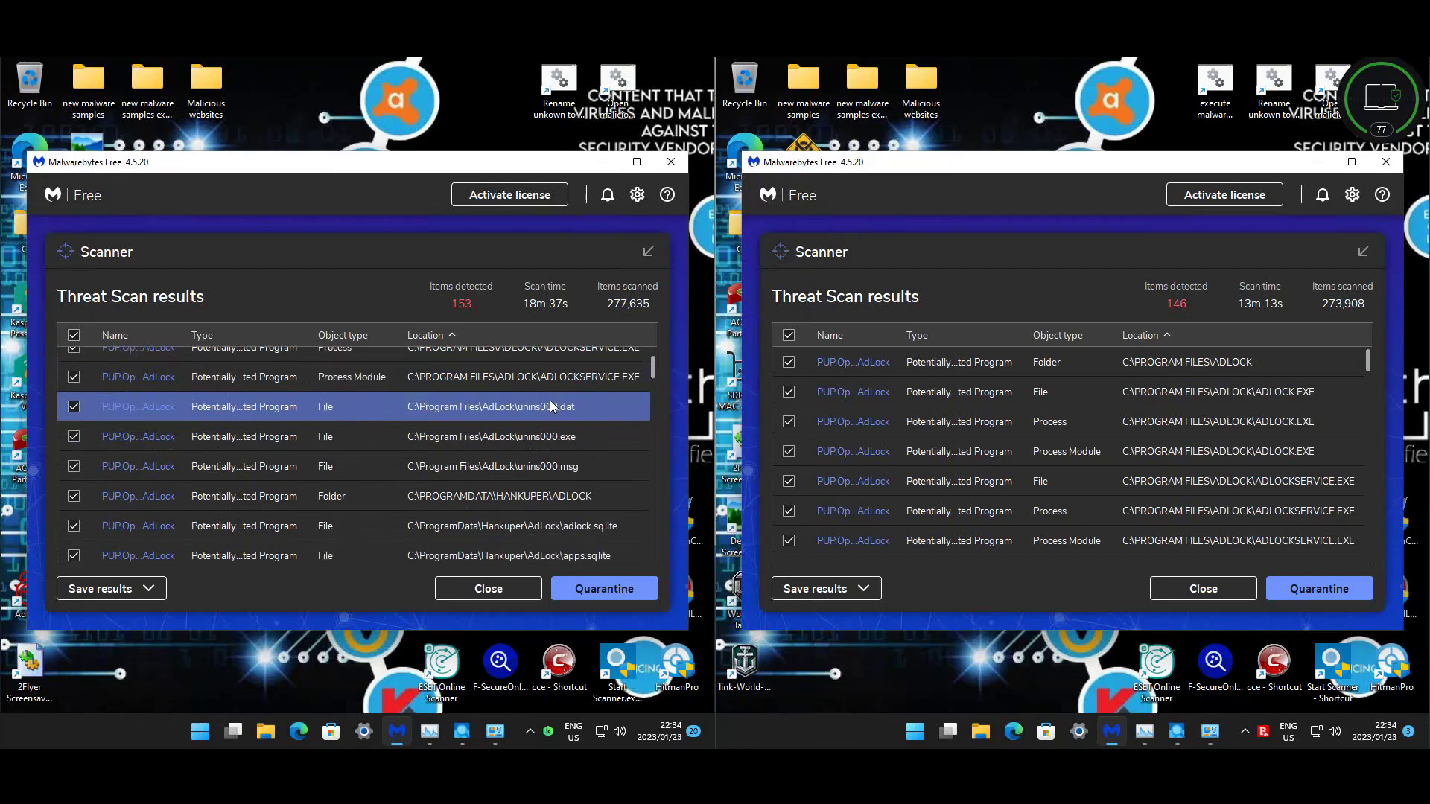
- Scroll through both Malwarebytes Threat Scan lists of 153 and 146 items
scroll(551, 406, "down", 1)
scroll(509, 400, "up", 2)
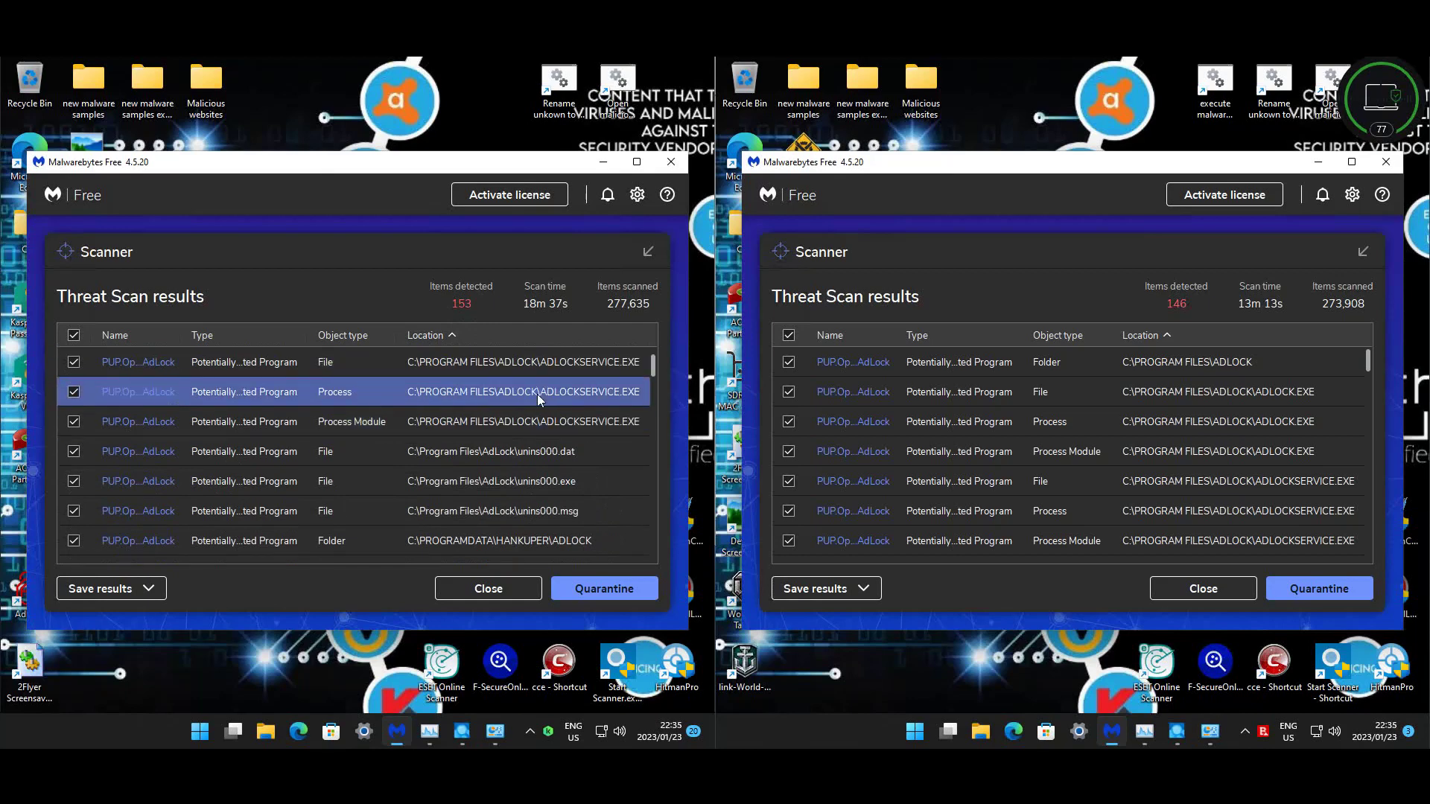
scroll(543, 464, "down", 1)
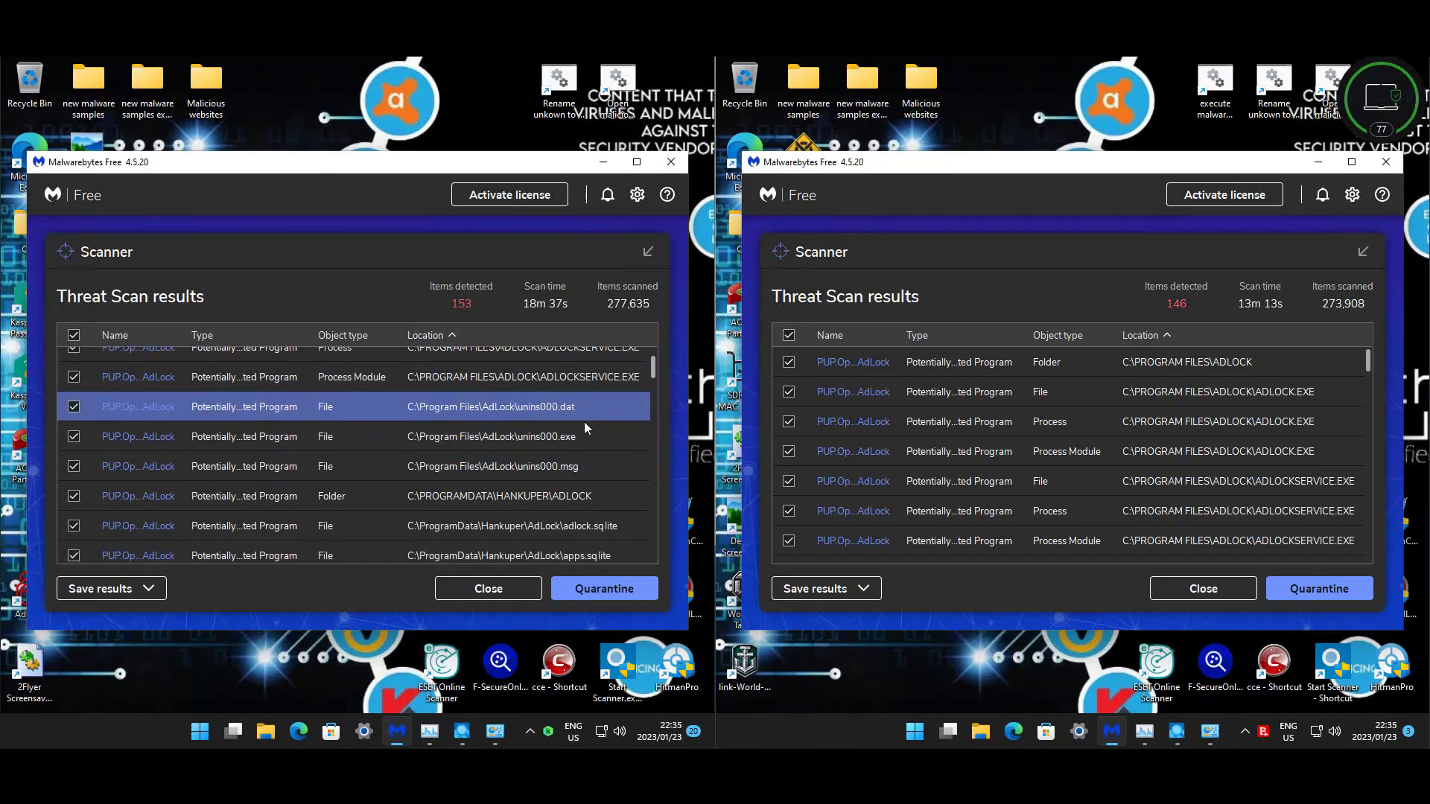
scroll(562, 449, "down", 1)
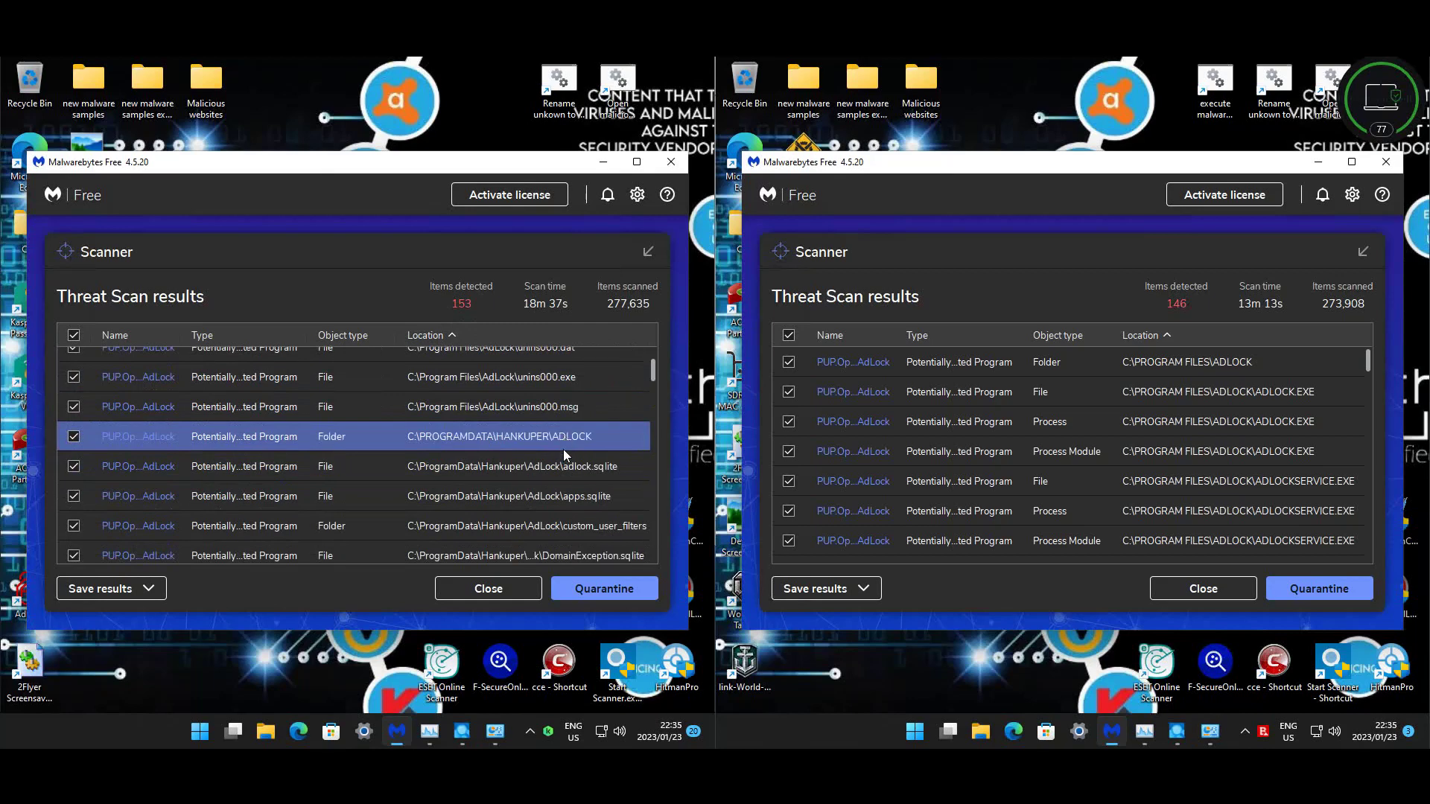
scroll(563, 449, "down", 2)
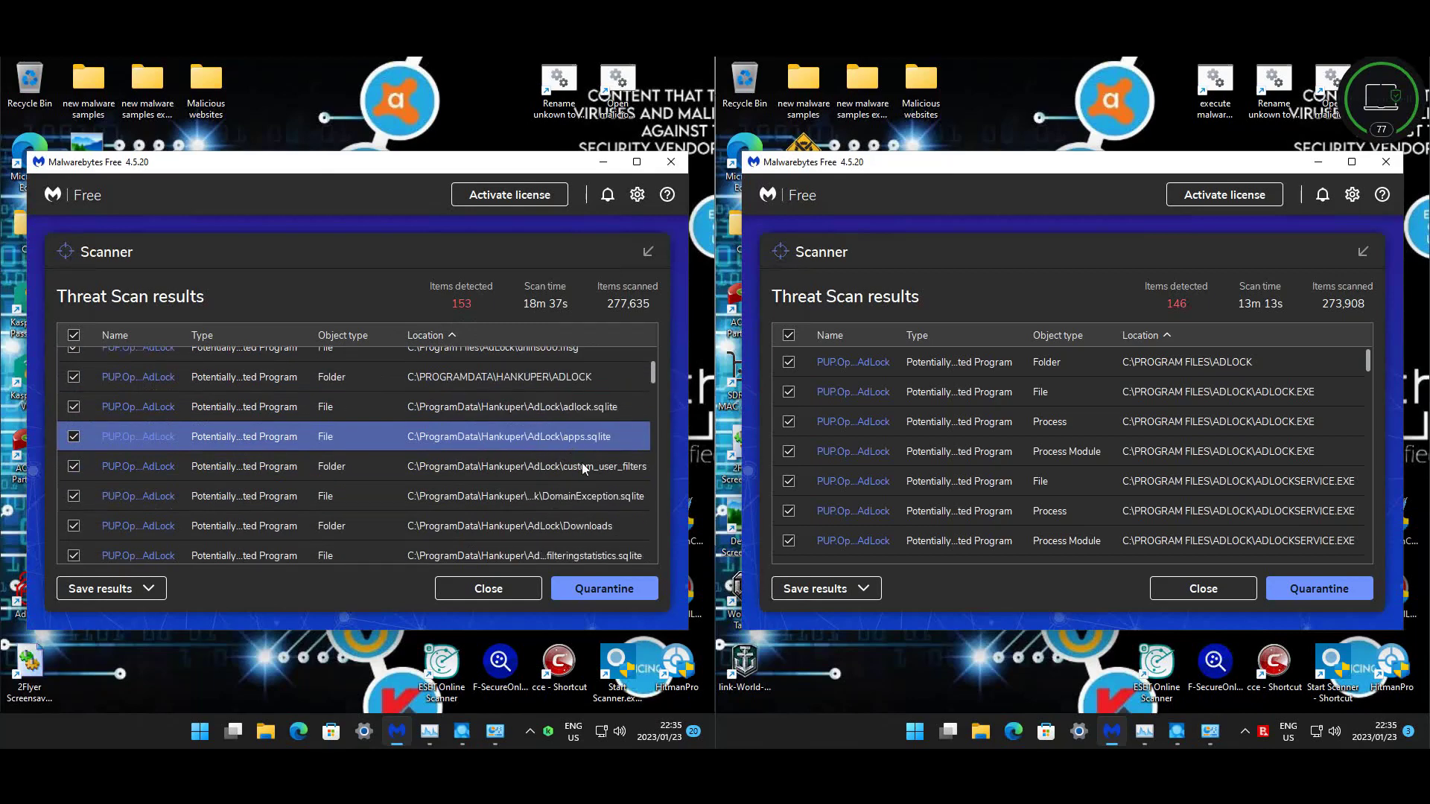
scroll(583, 462, "down", 2)
scroll(583, 462, "down", 2)
scroll(582, 463, "down", 5)
scroll(582, 468, "down", 8)
scroll(581, 468, "down", 6)
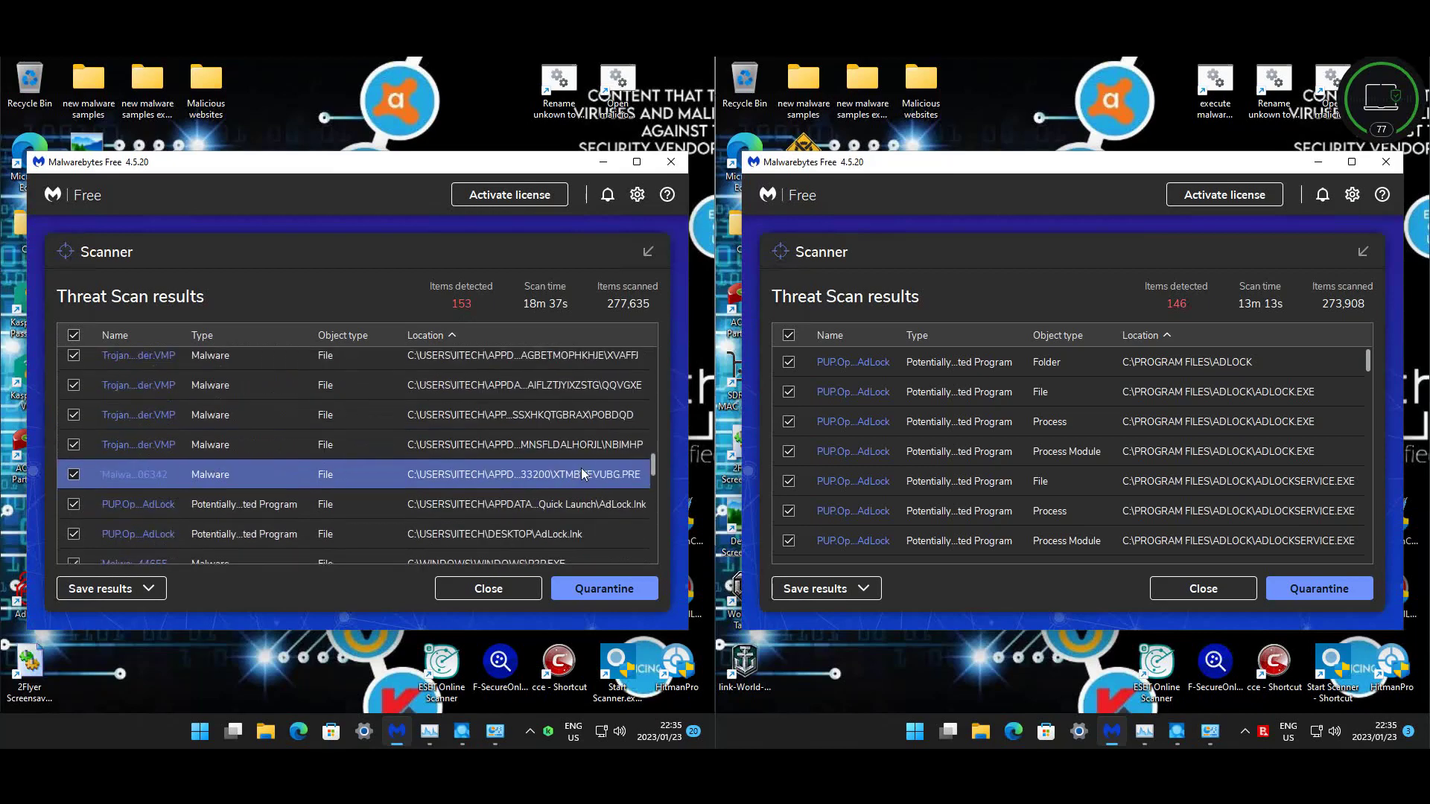
scroll(581, 468, "up", 1)
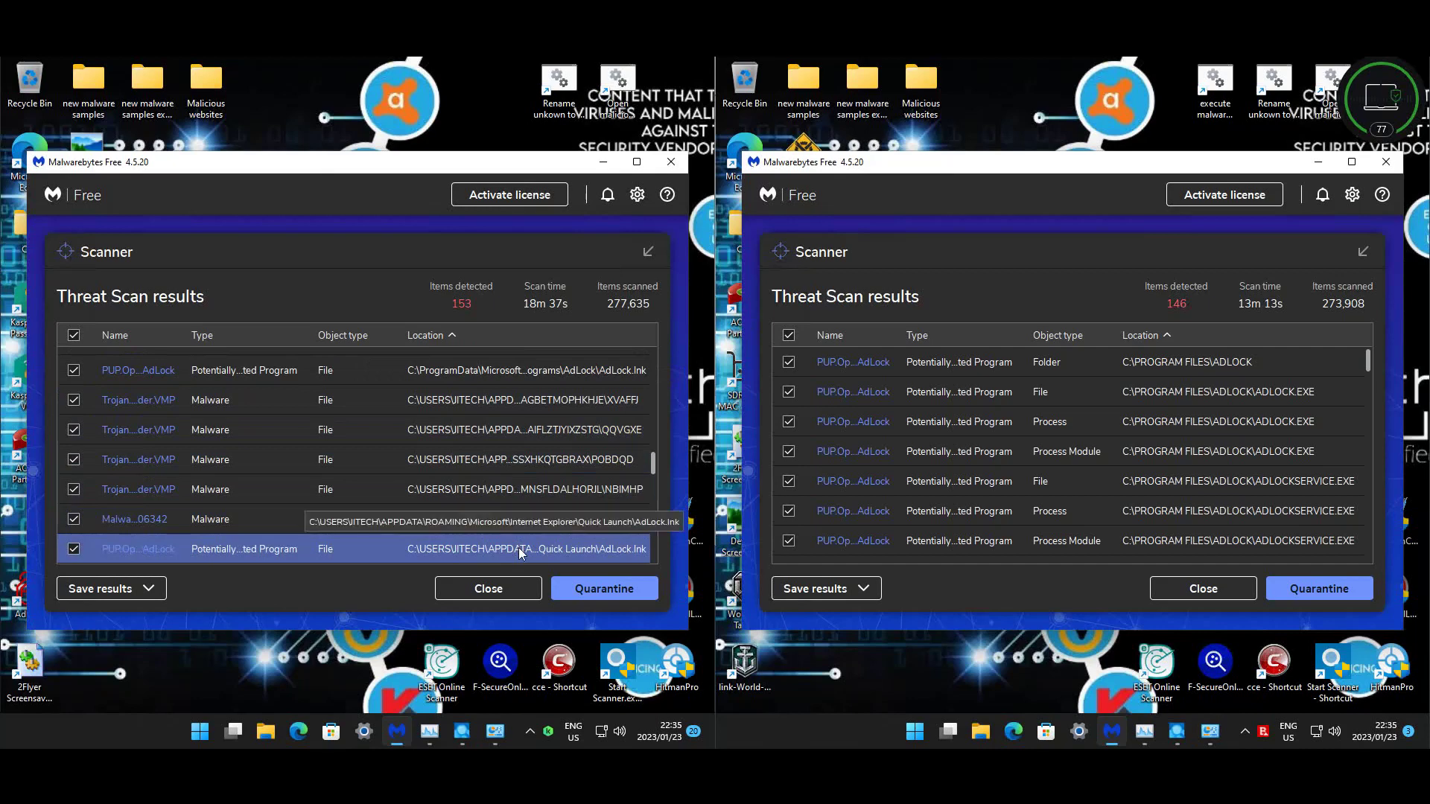
scroll(583, 431, "down", 2)
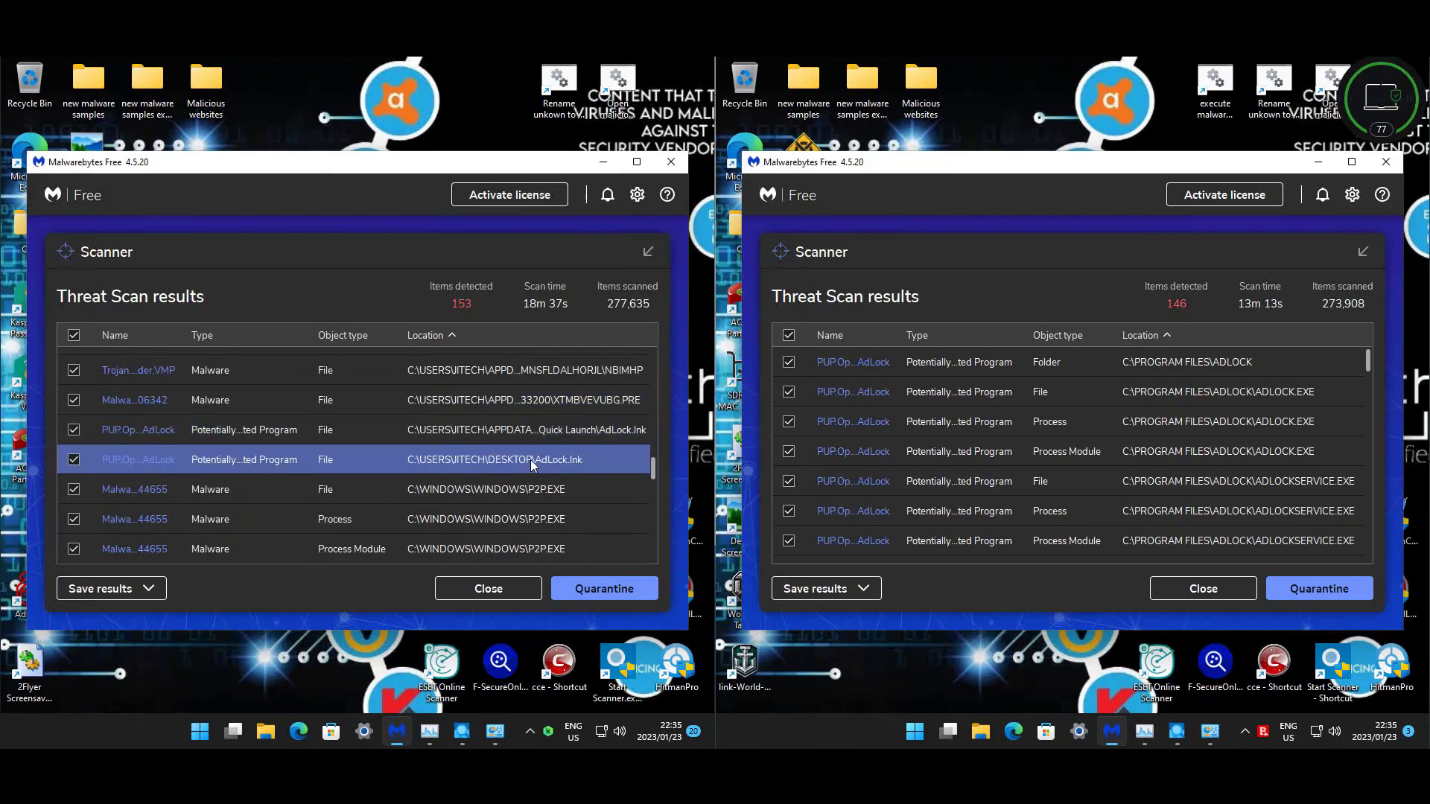
left_click(17, 609)
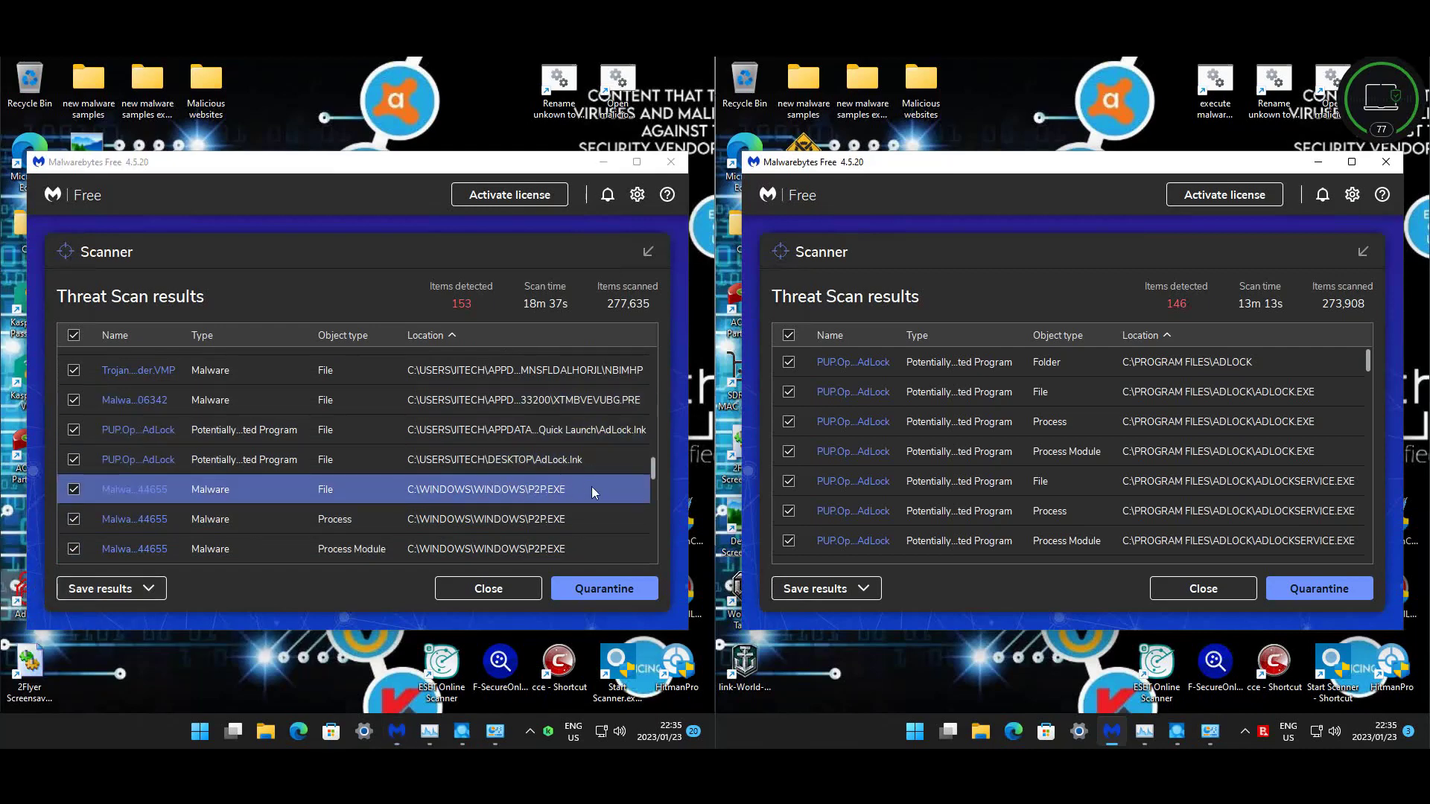
scroll(591, 485, "down", 1)
scroll(591, 487, "down", 1)
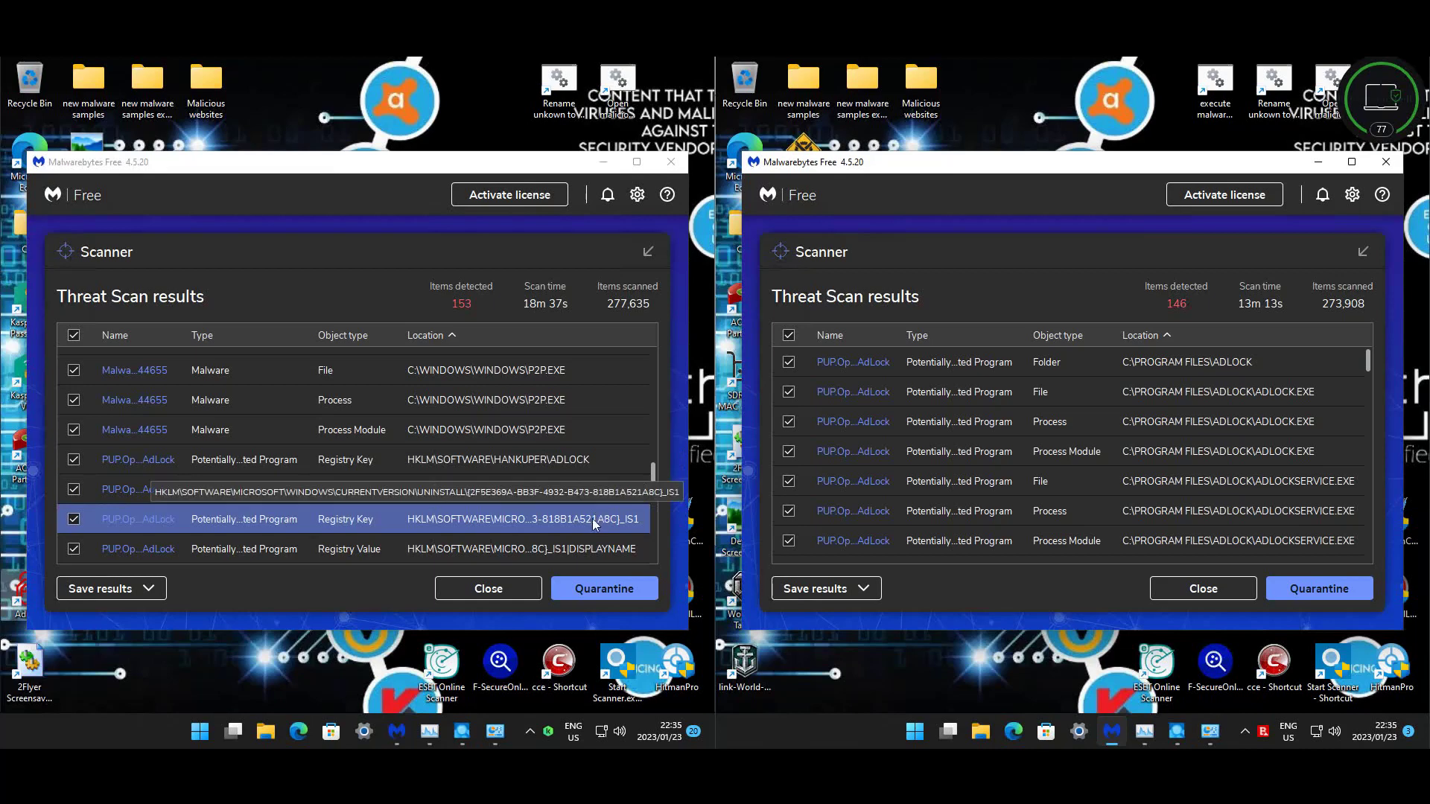
scroll(549, 507, "down", 1)
scroll(550, 507, "down", 2)
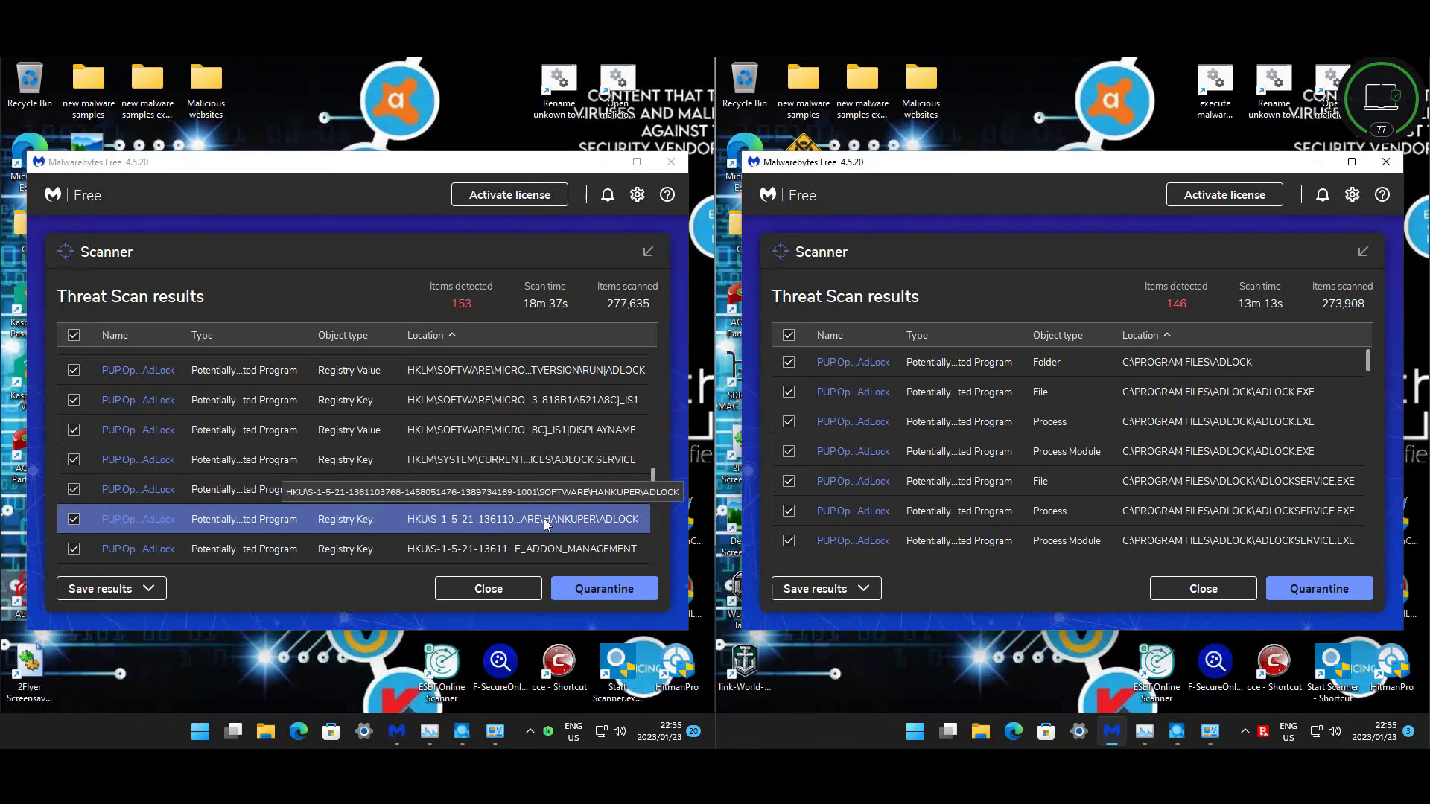
scroll(563, 467, "down", 4)
scroll(561, 466, "down", 5)
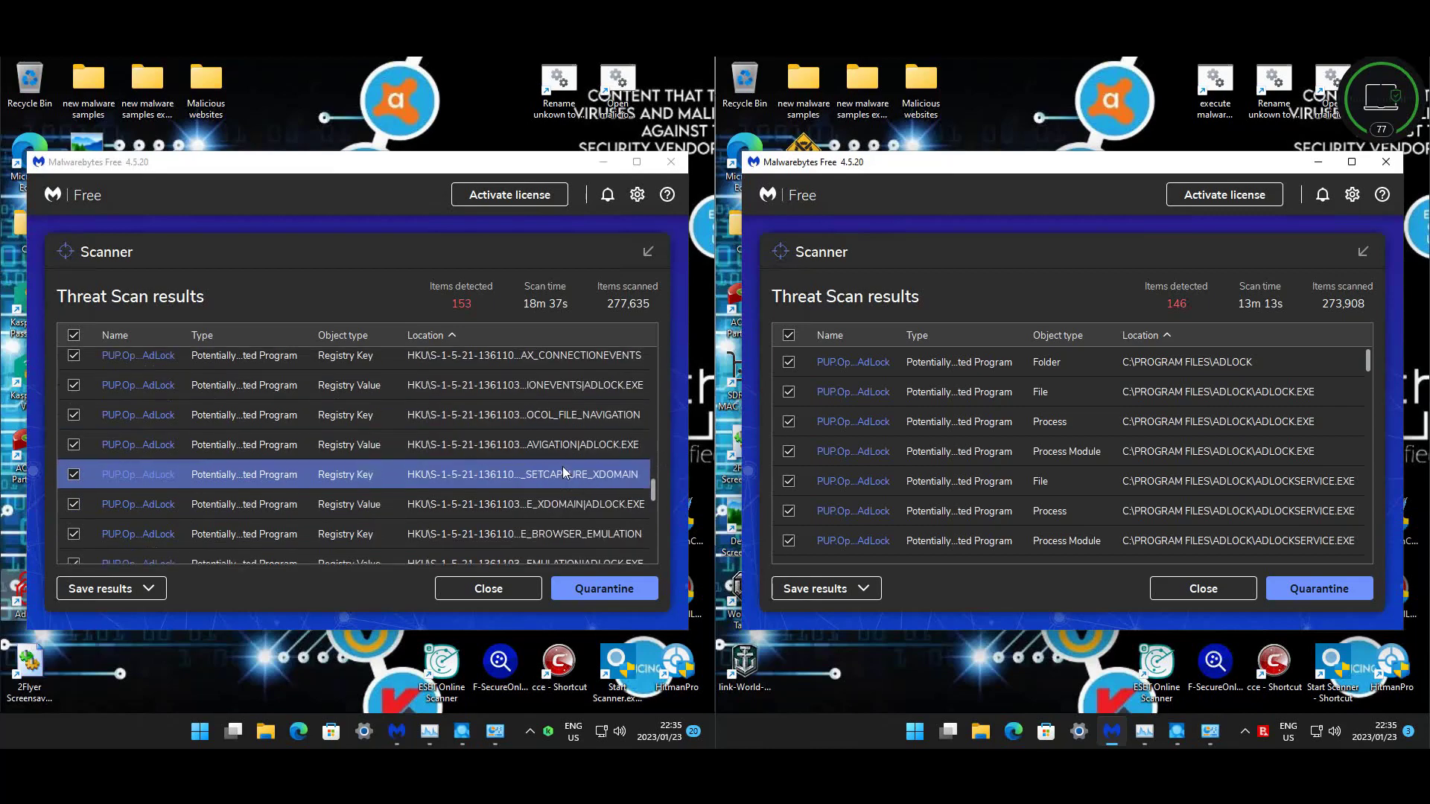
scroll(556, 472, "down", 5)
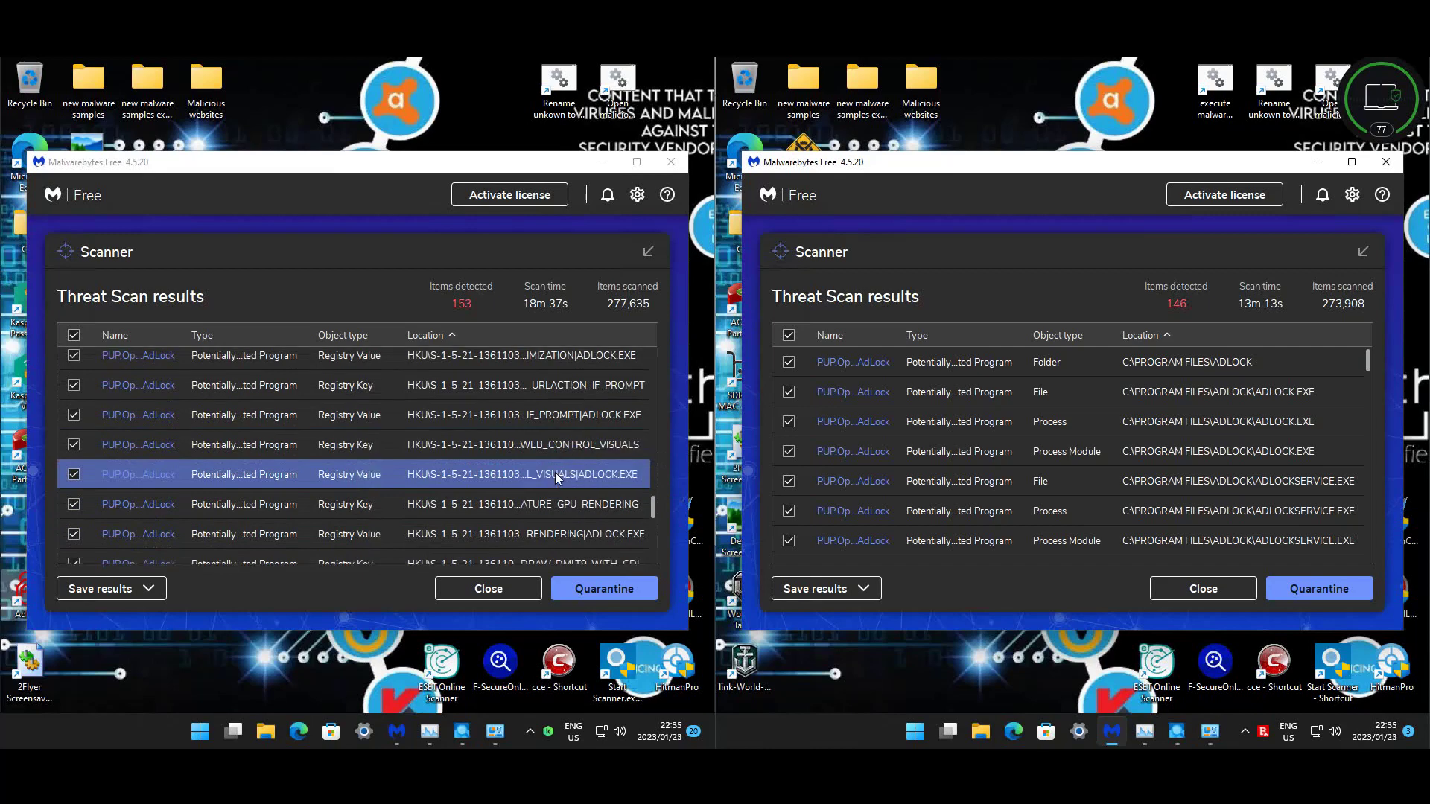
scroll(552, 471, "down", 5)
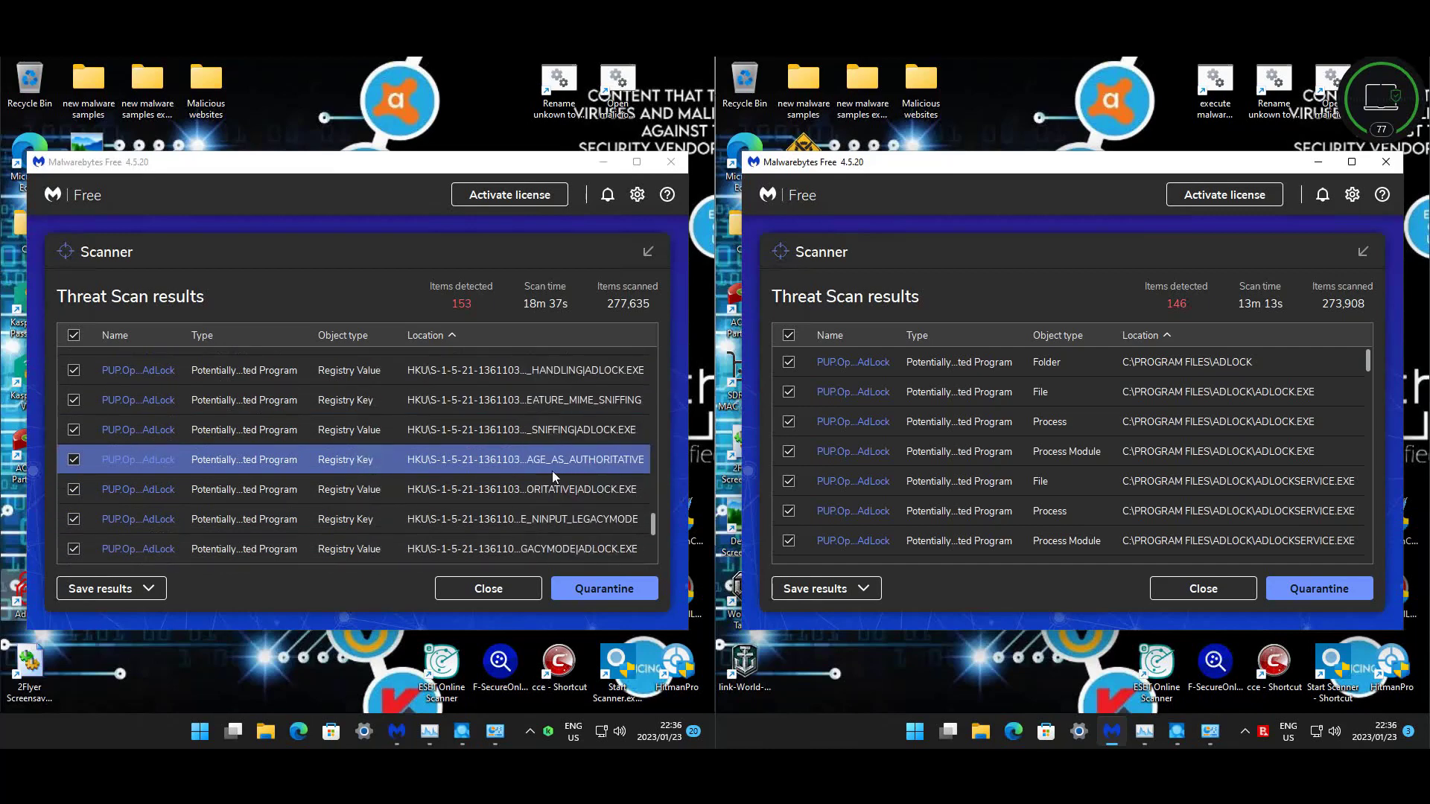
scroll(552, 471, "down", 5)
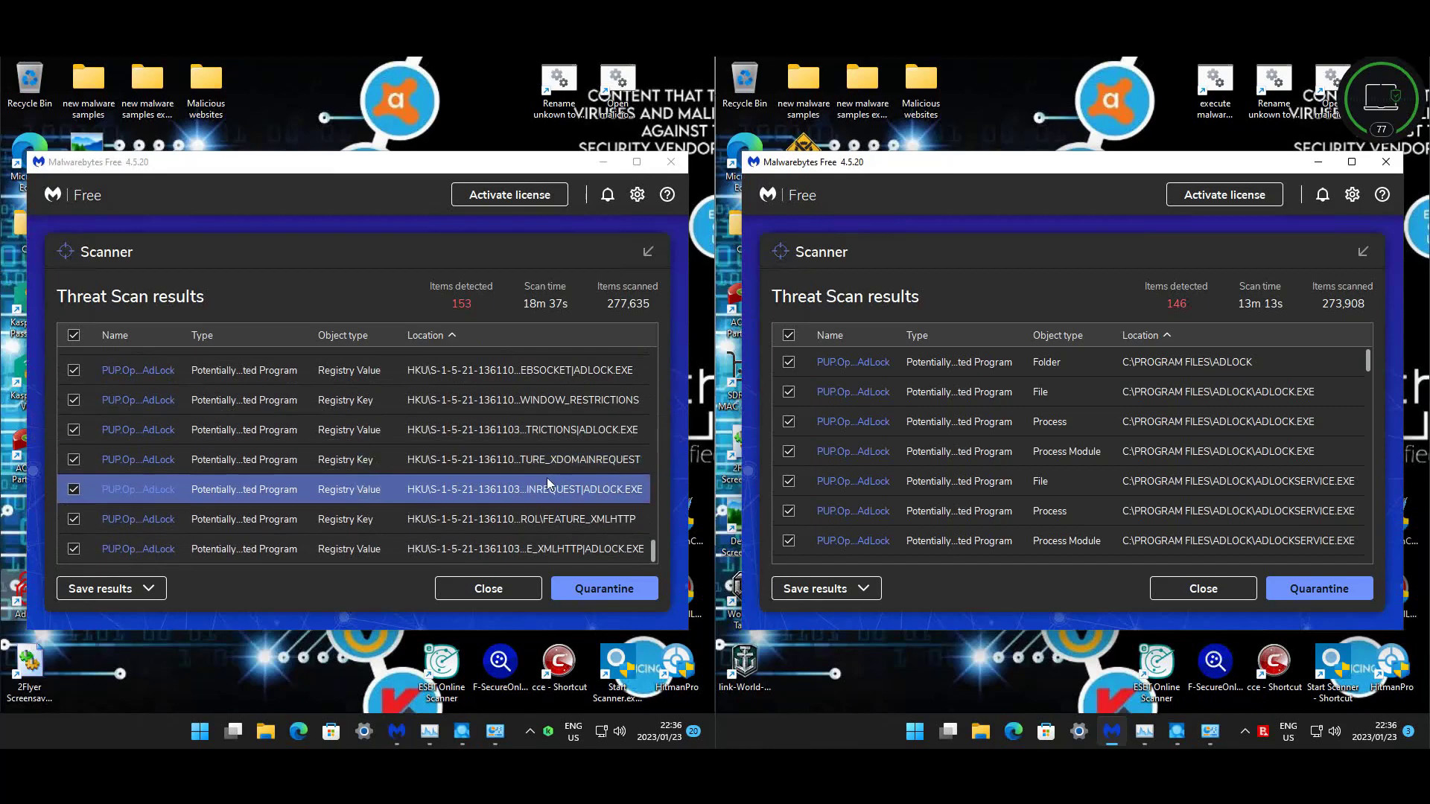
scroll(546, 476, "up", 3)
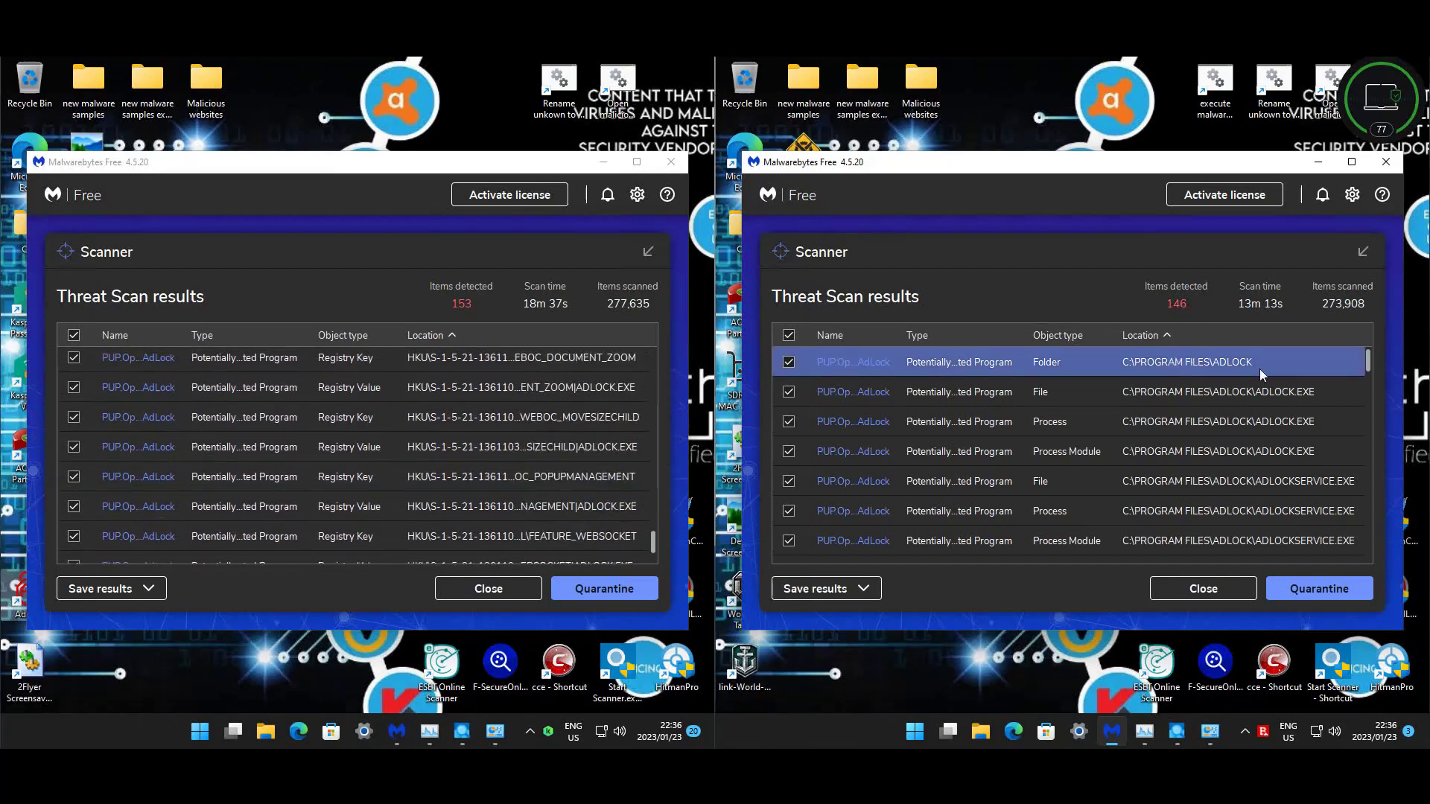
scroll(1281, 424, "down", 3)
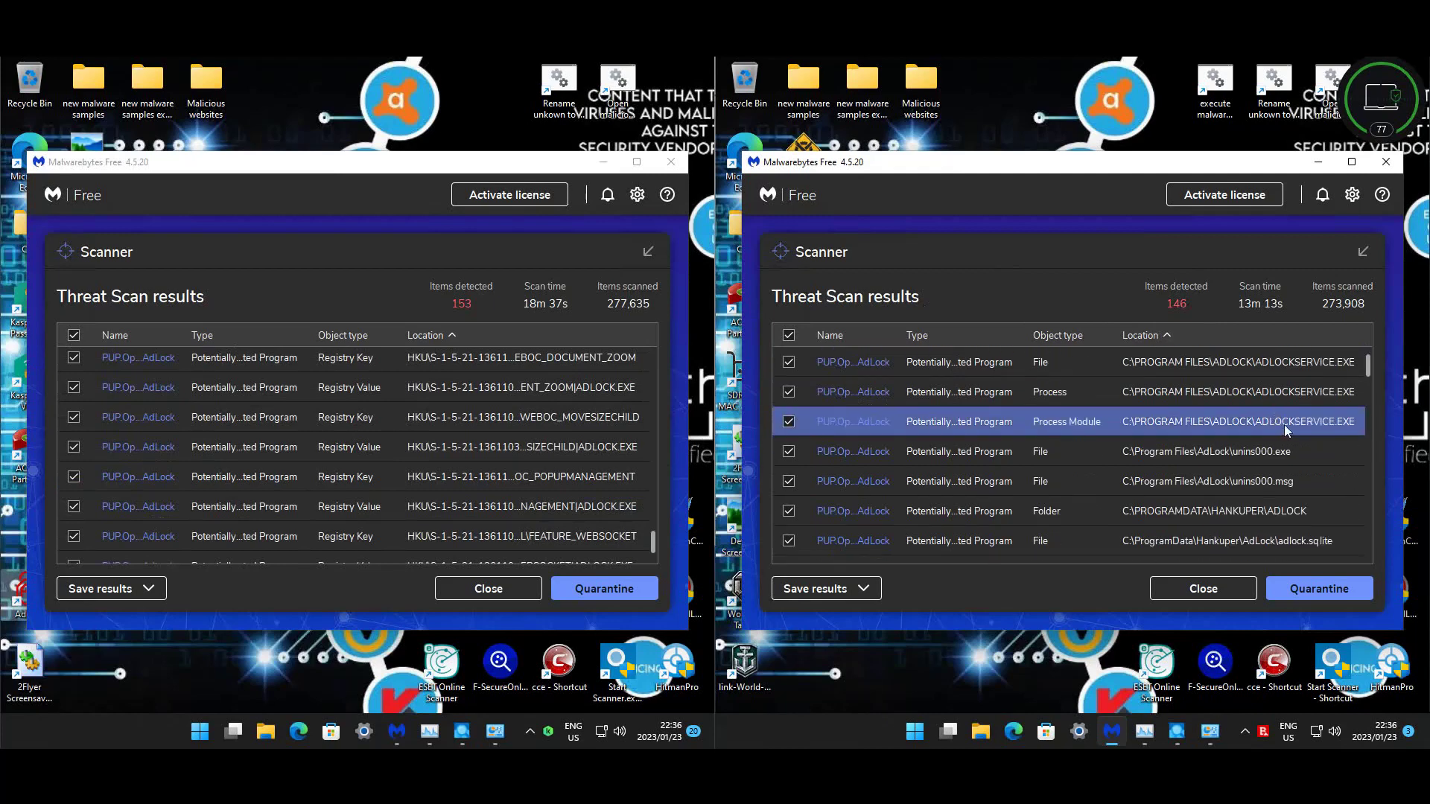
scroll(1266, 432, "down", 3)
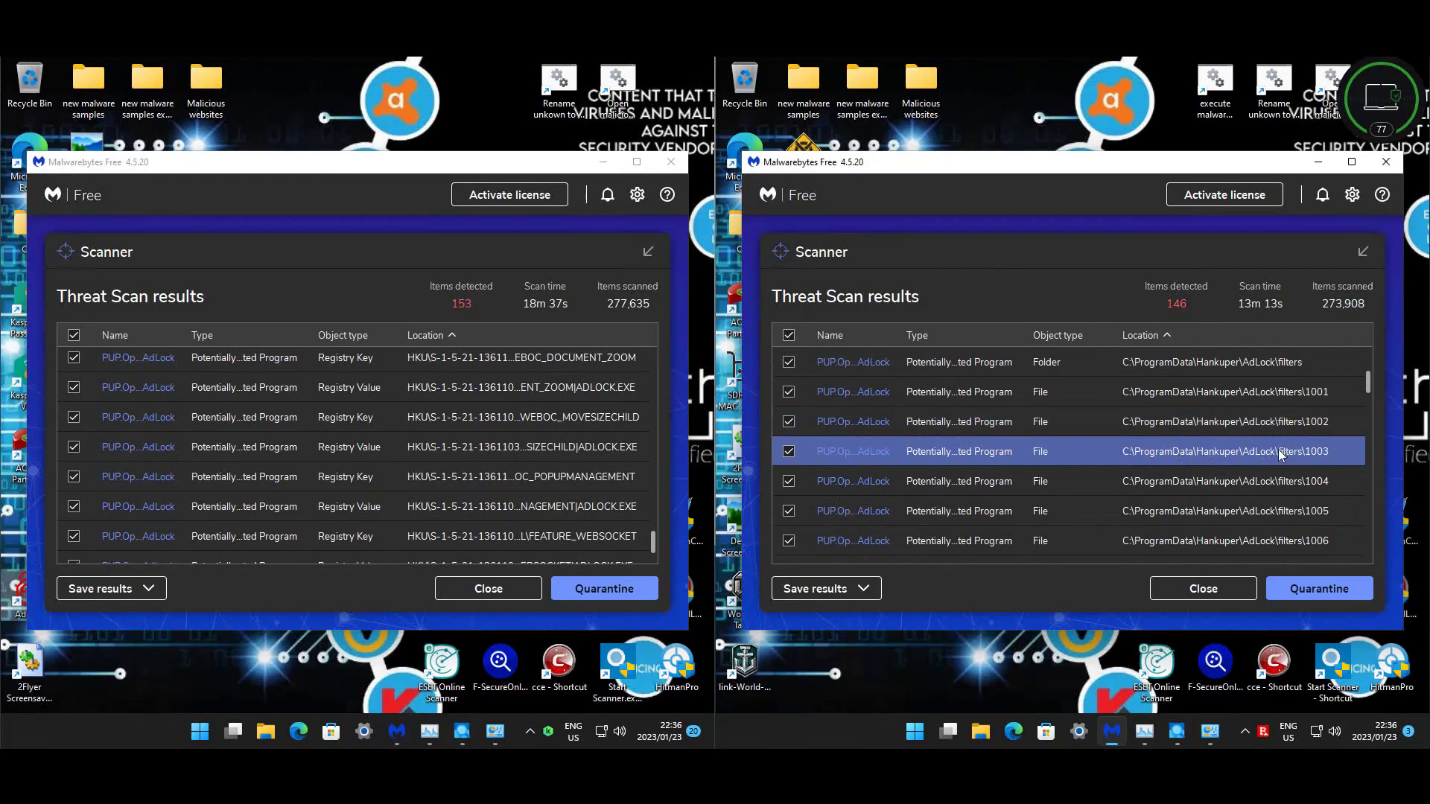
scroll(1270, 454, "down", 3)
scroll(1264, 453, "down", 5)
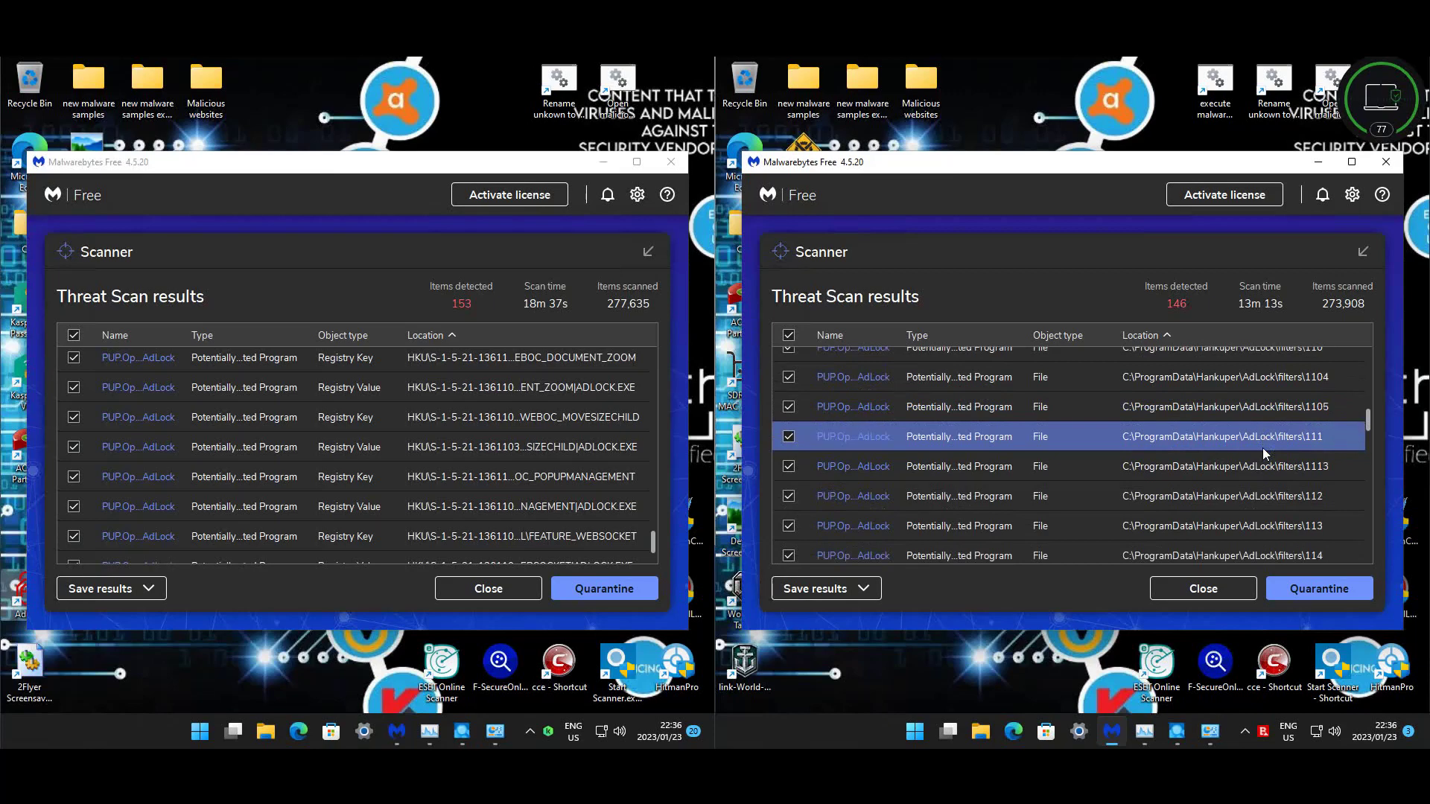
scroll(1263, 453, "down", 8)
scroll(1259, 455, "down", 8)
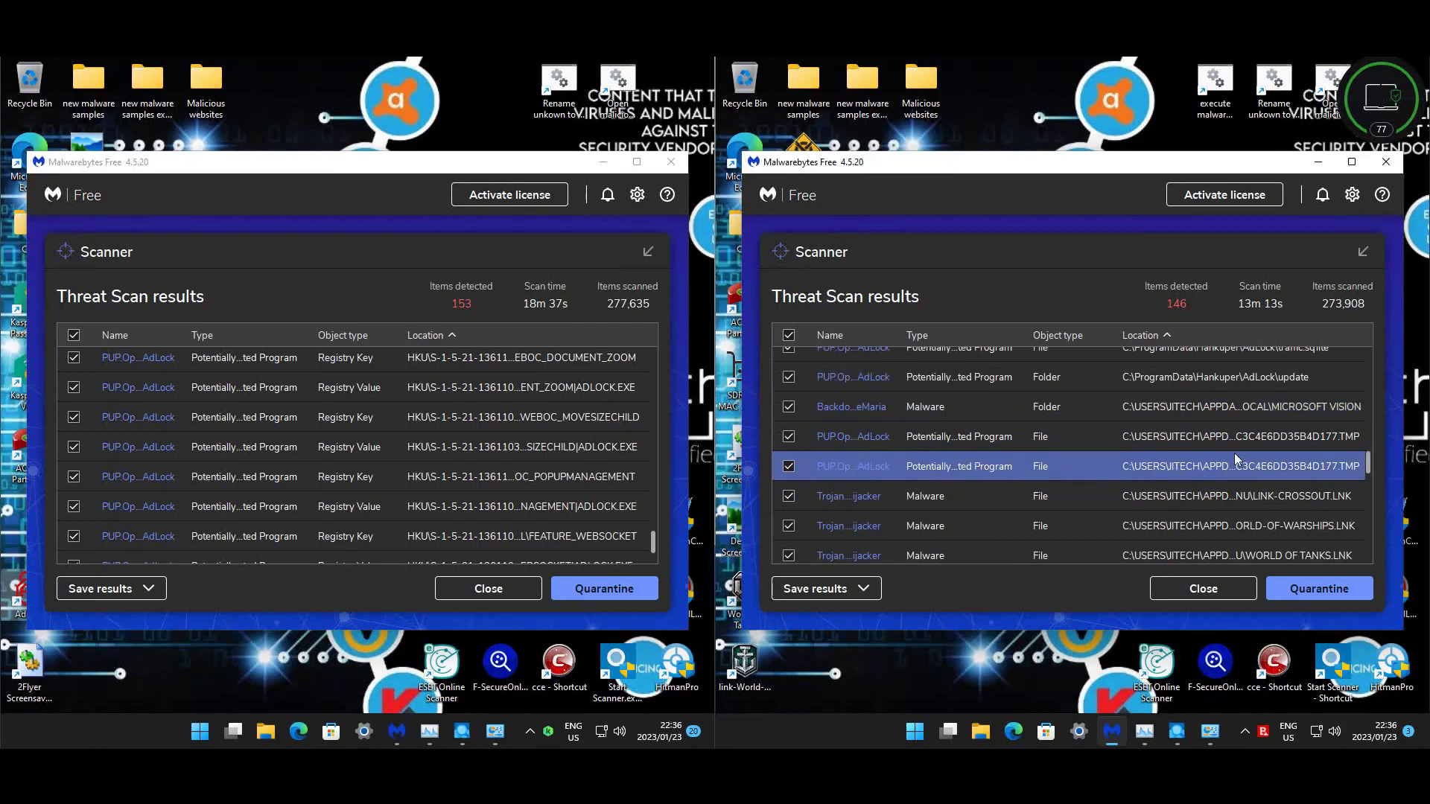
scroll(1236, 458, "down", 3)
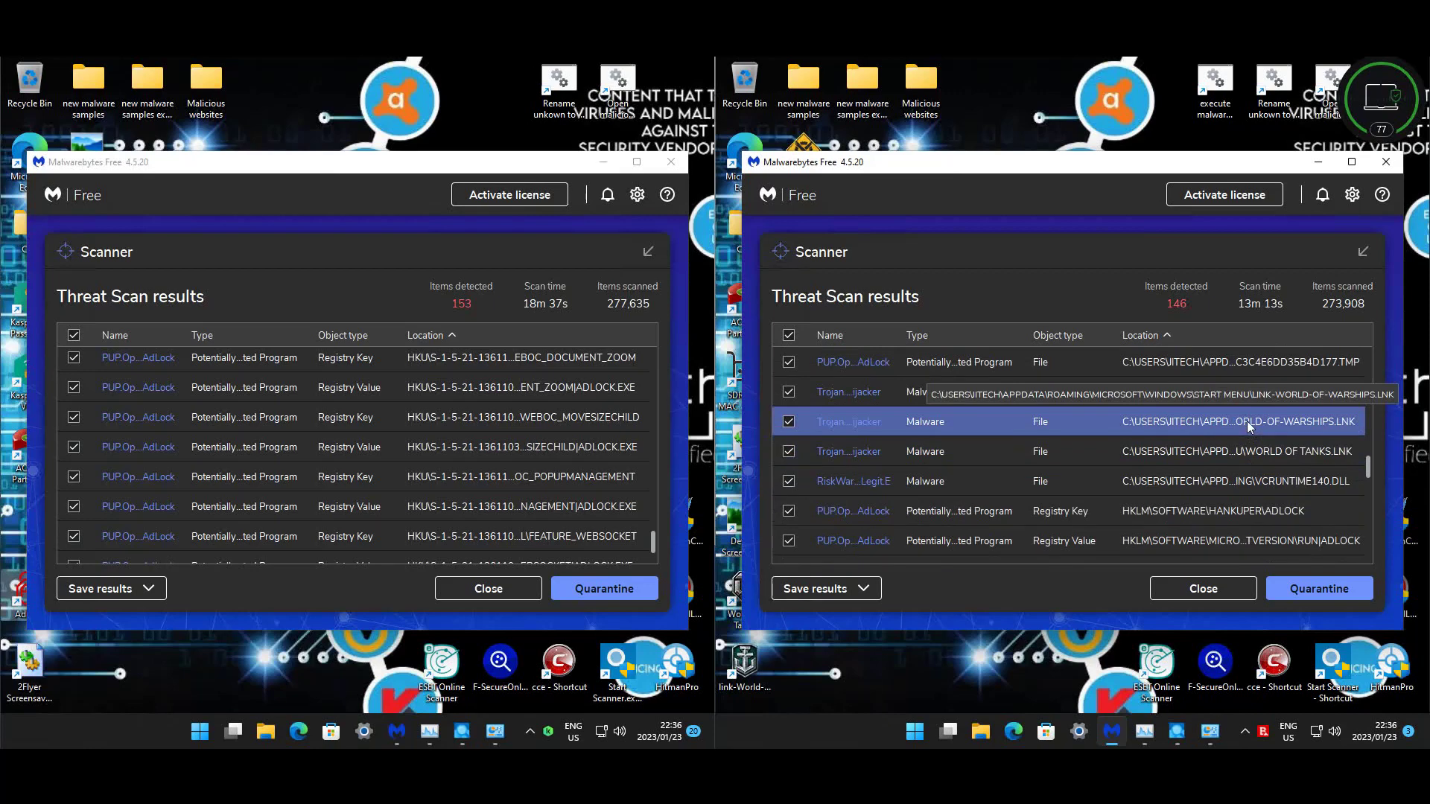
scroll(1231, 441, "down", 1)
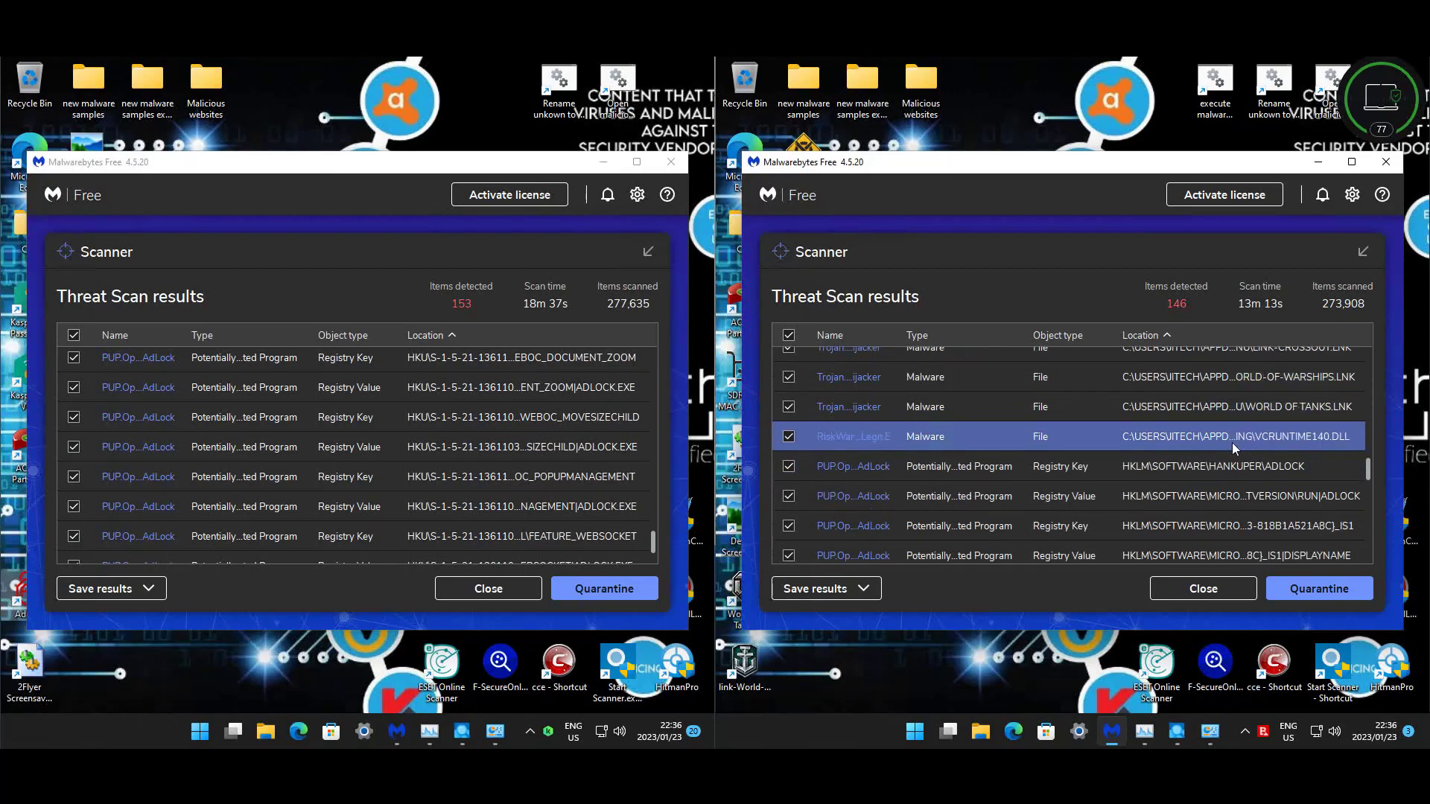
scroll(1221, 462, "down", 2)
scroll(1225, 471, "down", 8)
scroll(1224, 477, "down", 8)
scroll(1222, 477, "down", 6)
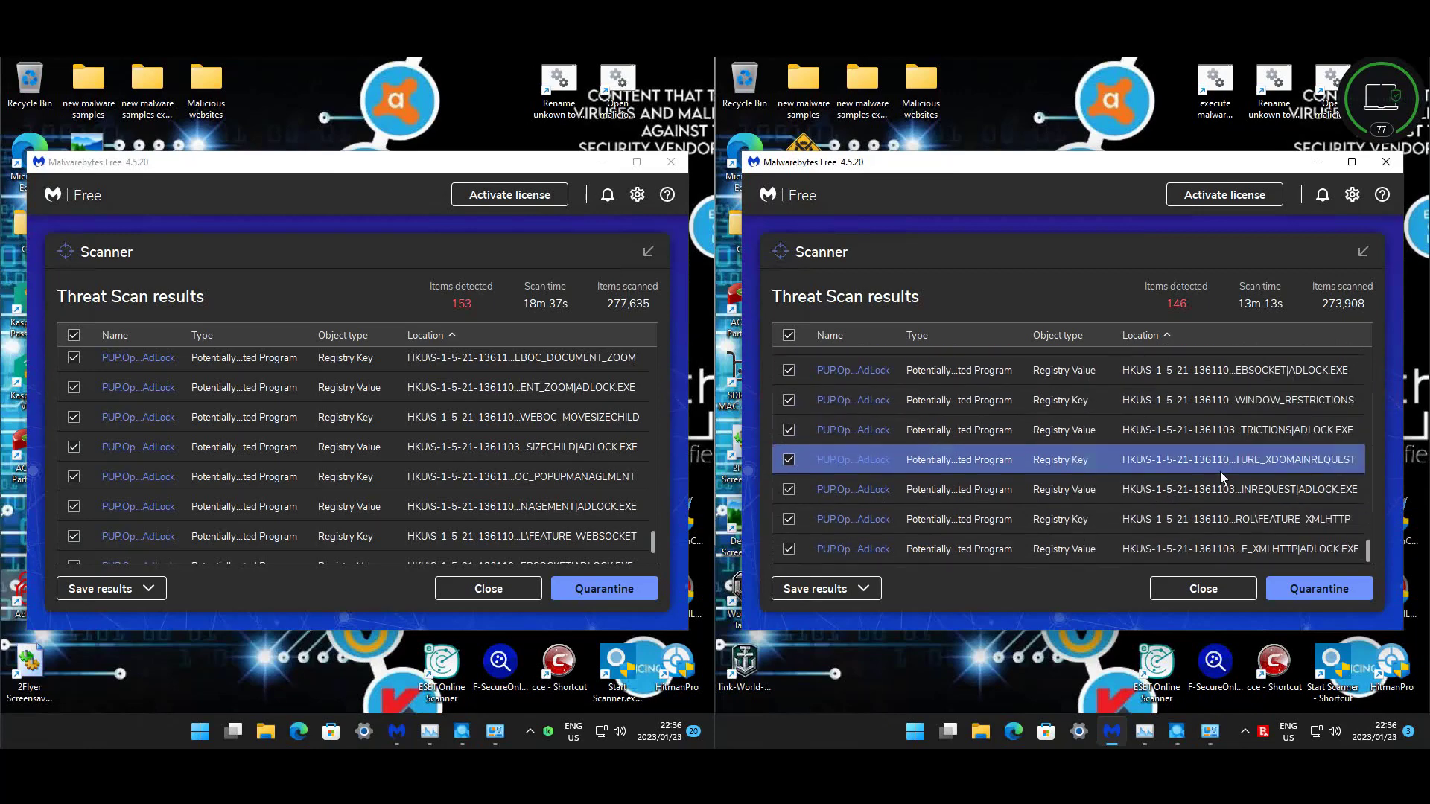
- Close the 146- and 153-item results without quarantining and exit Malwarebytes on both machines
left_click(528, 598)
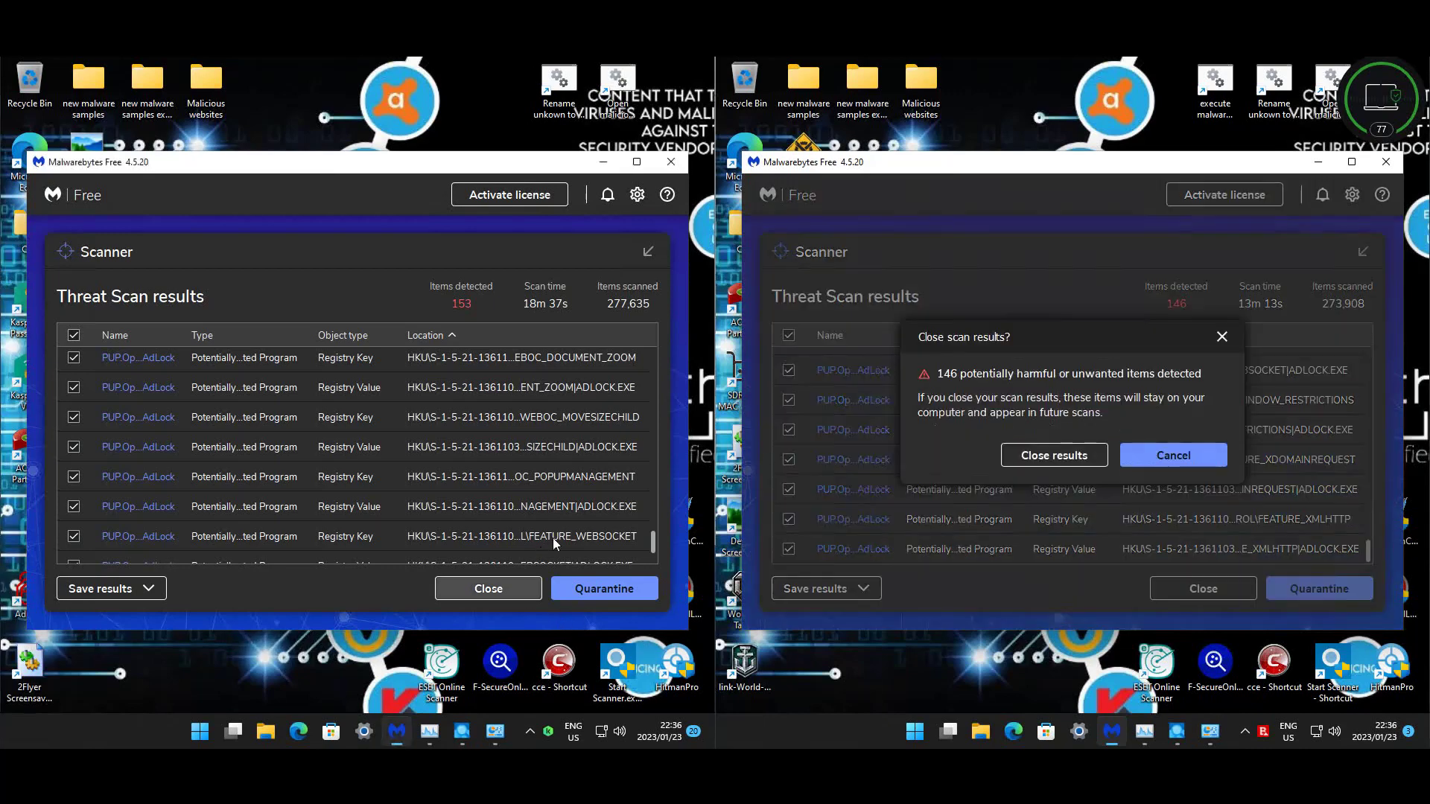
left_click(488, 588)
left_click(1017, 455)
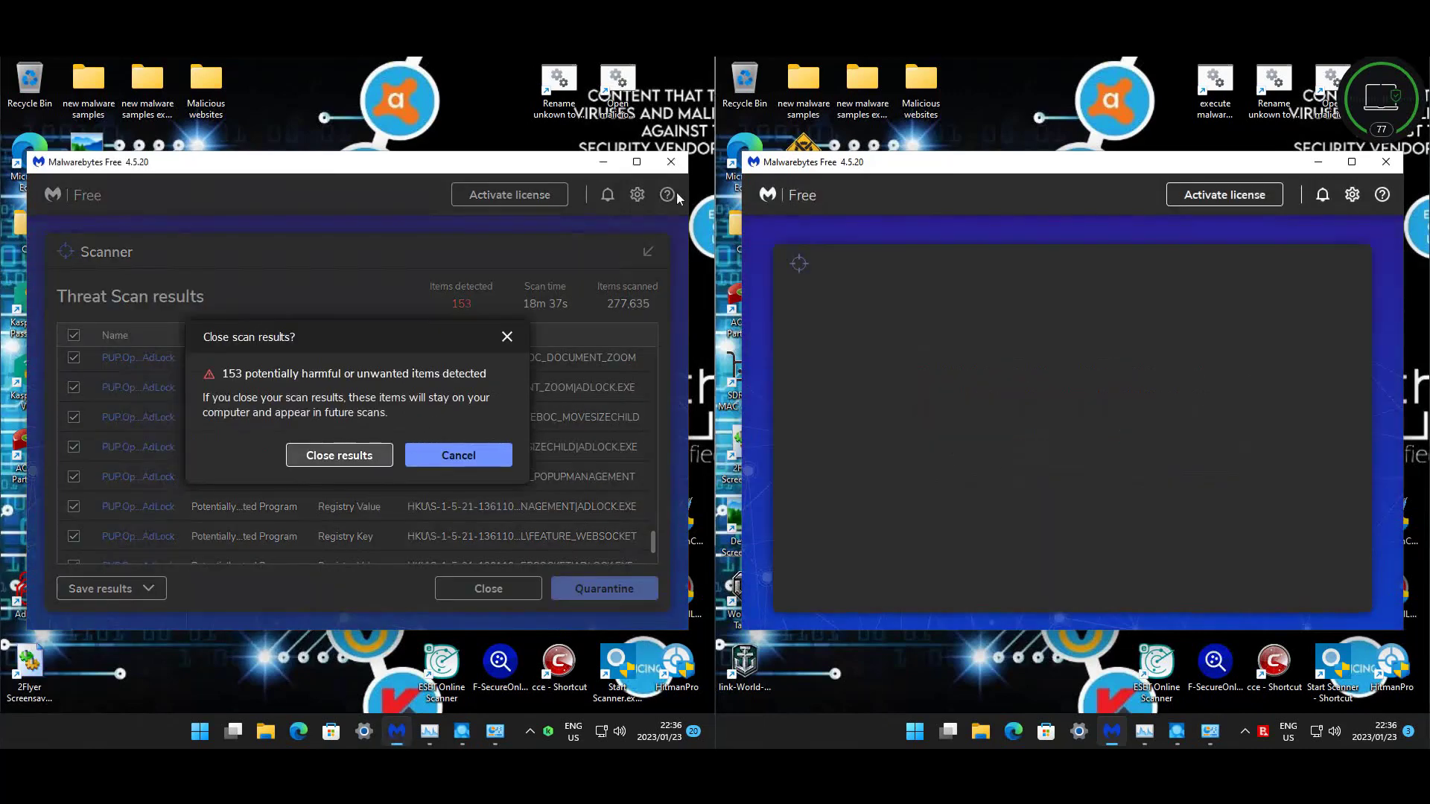
left_click(339, 455)
left_click(1386, 162)
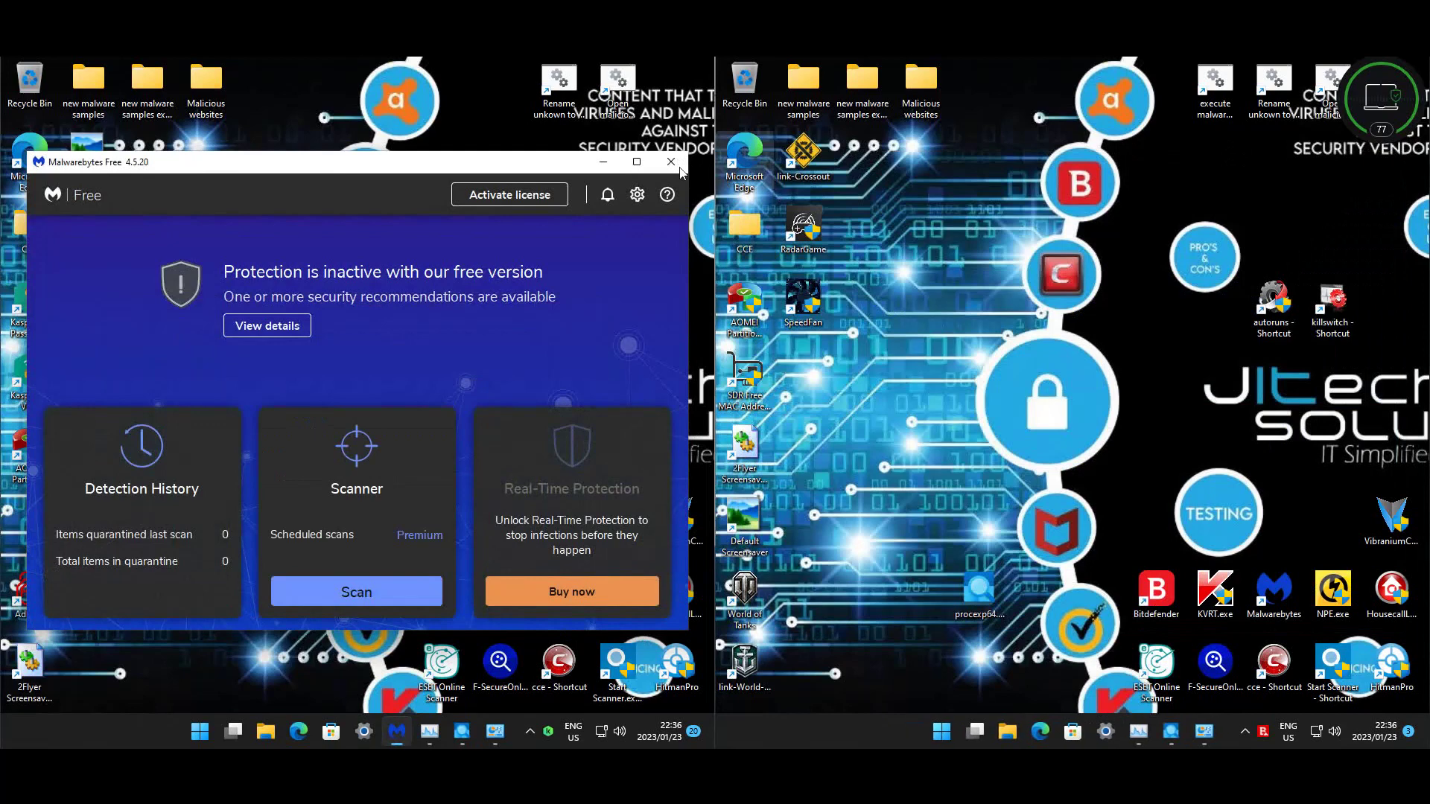
left_click(671, 162)
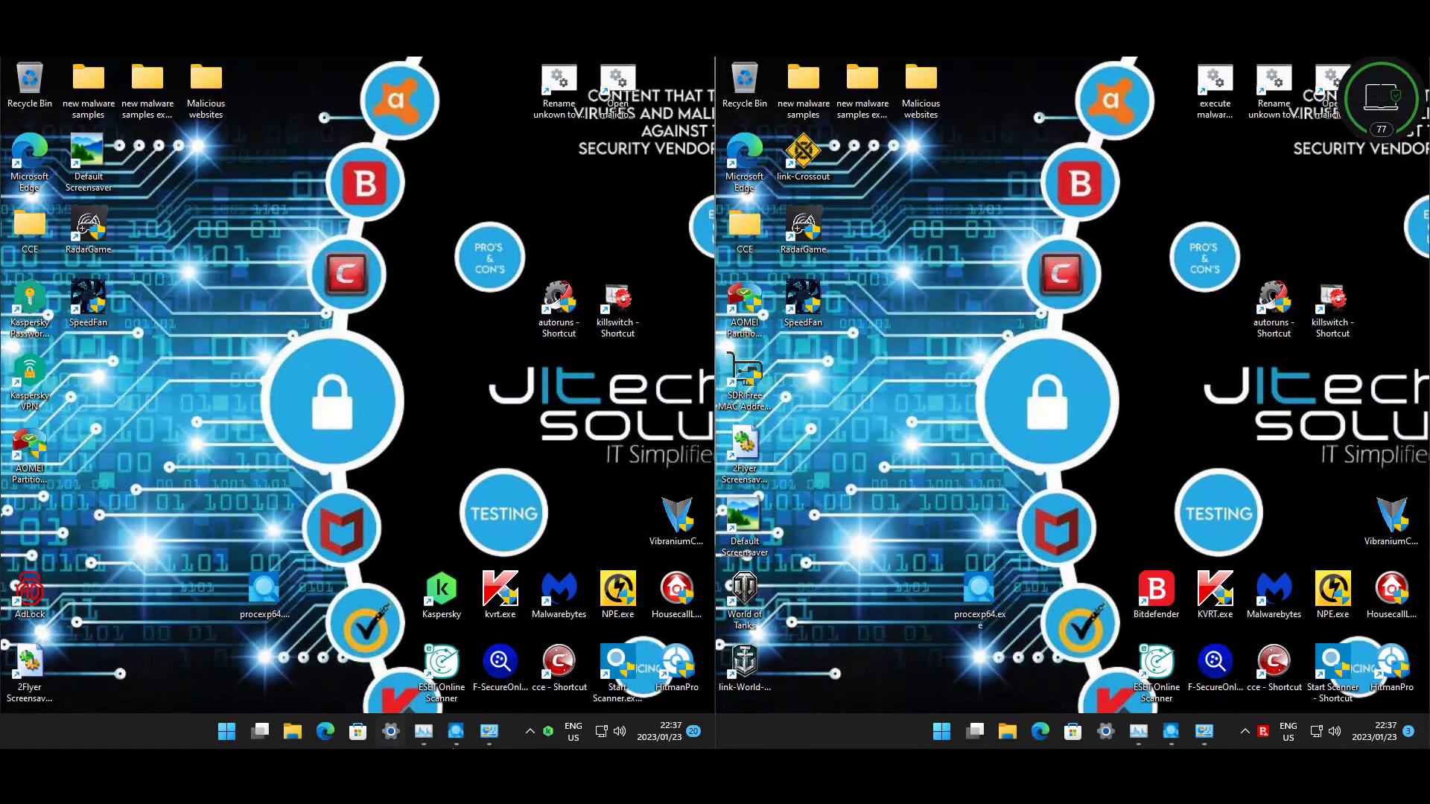
left_click(489, 731)
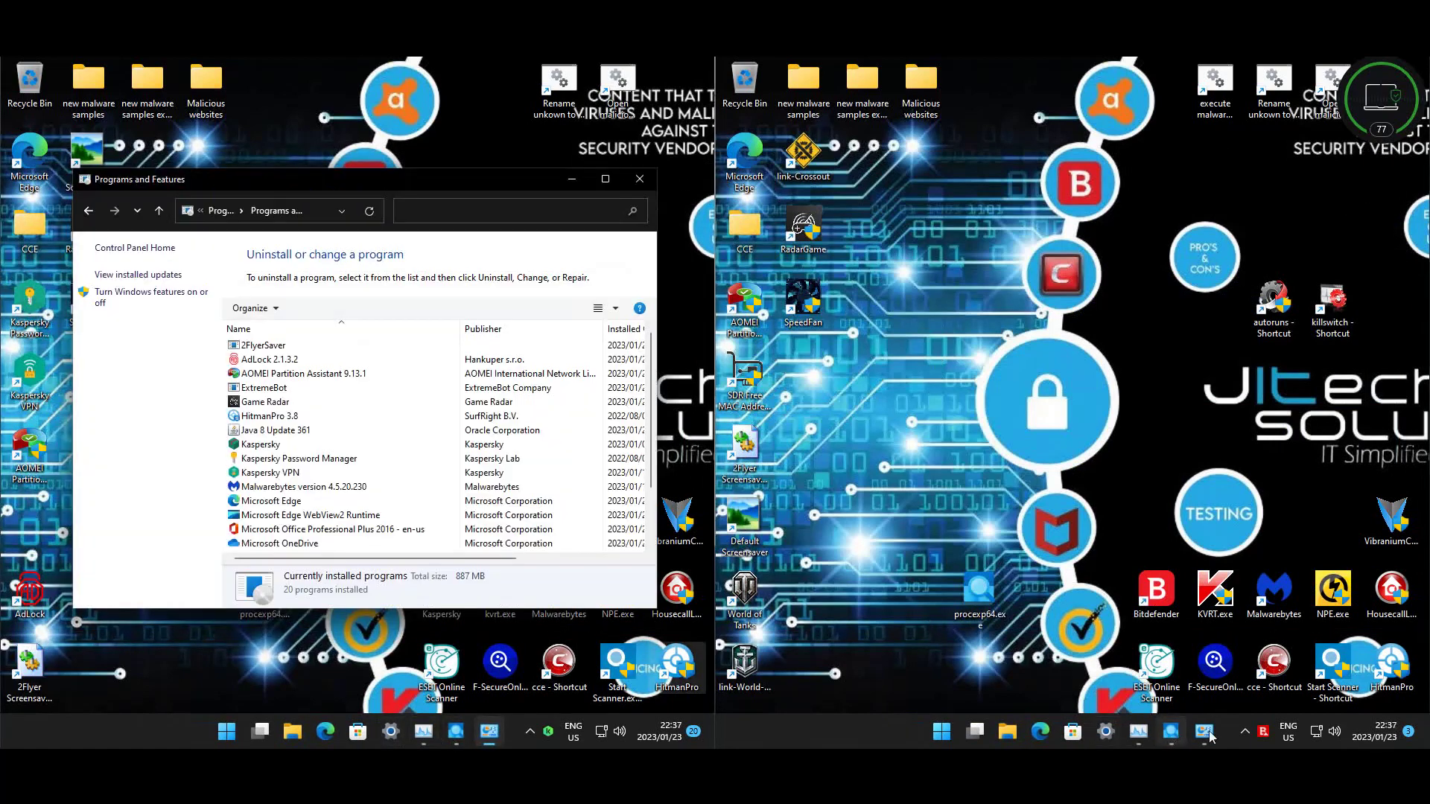
- Check publishers of 2FlyerSaver, AdLock, ExtremeBot, Game Radar and Wise Care 365 on the first machine
left_click(1205, 732)
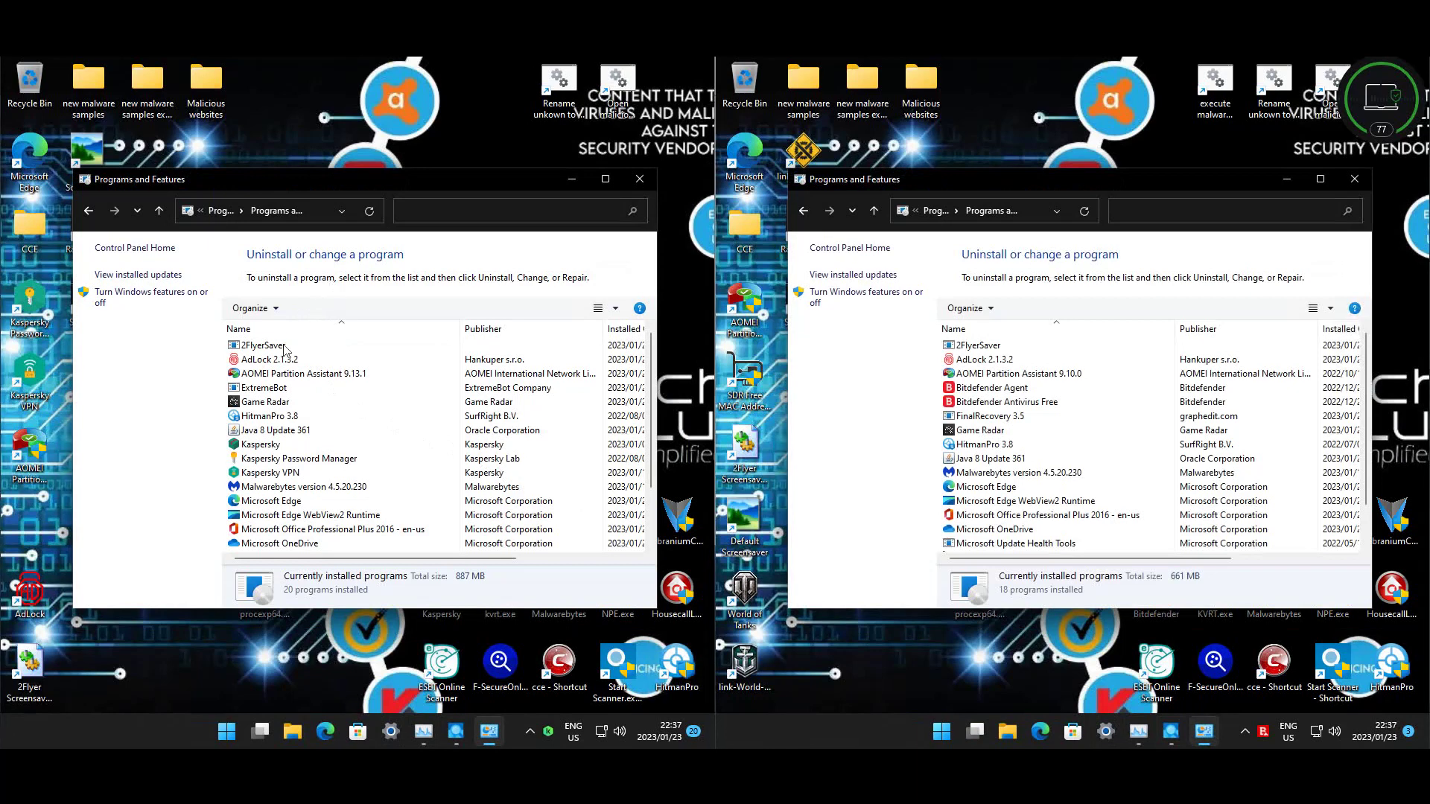
left_click(257, 345)
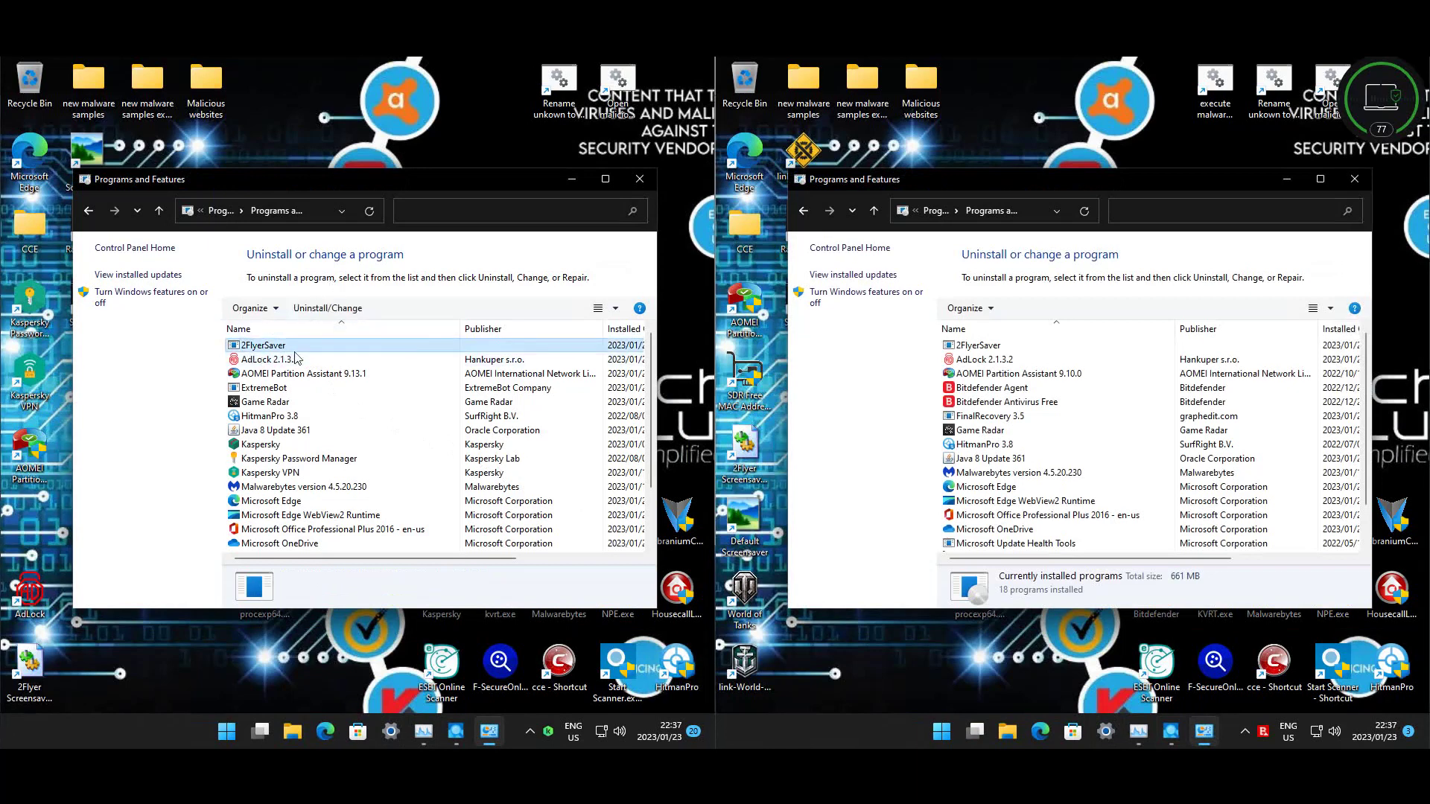
left_click(291, 361)
left_click(300, 388)
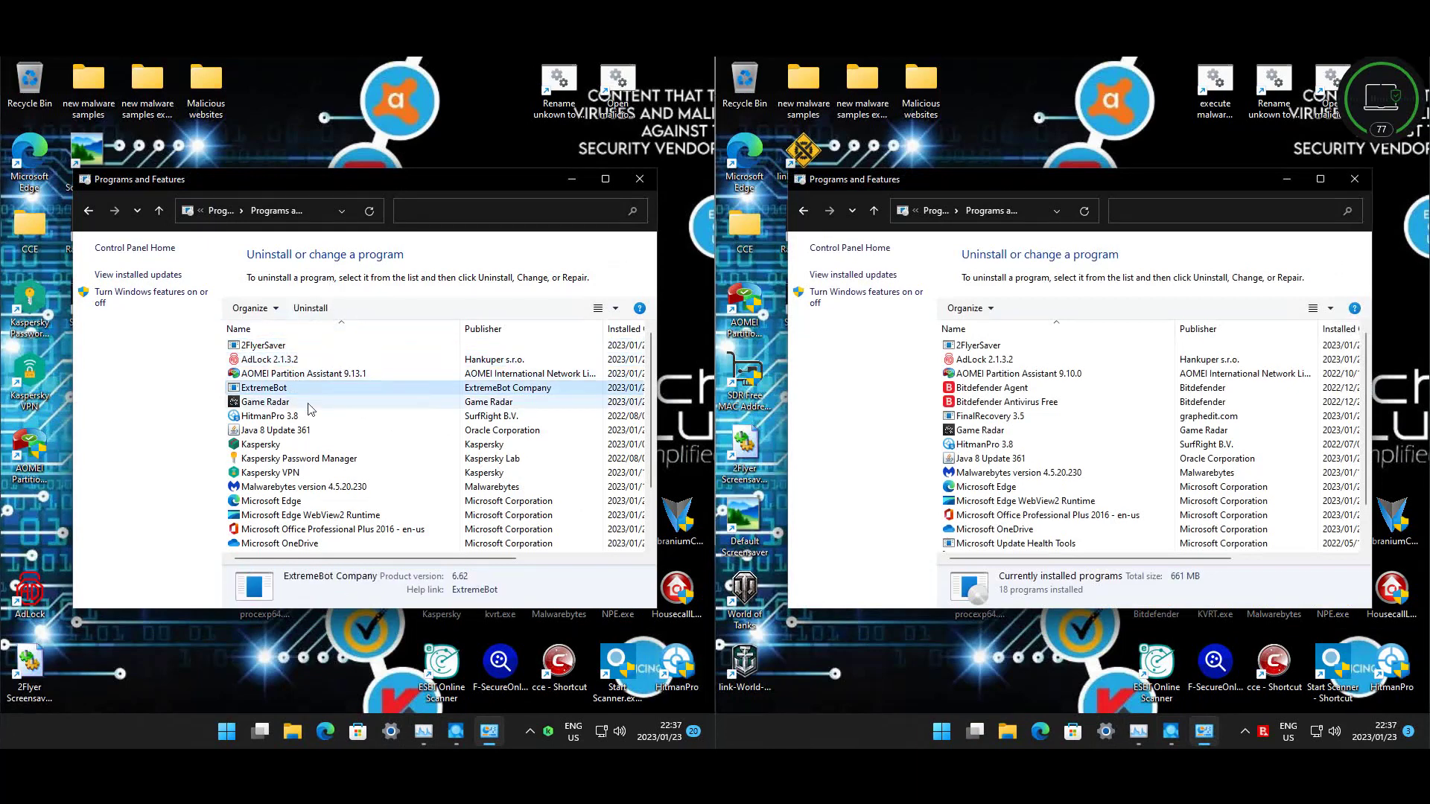
left_click(290, 402)
scroll(320, 444, "down", 2)
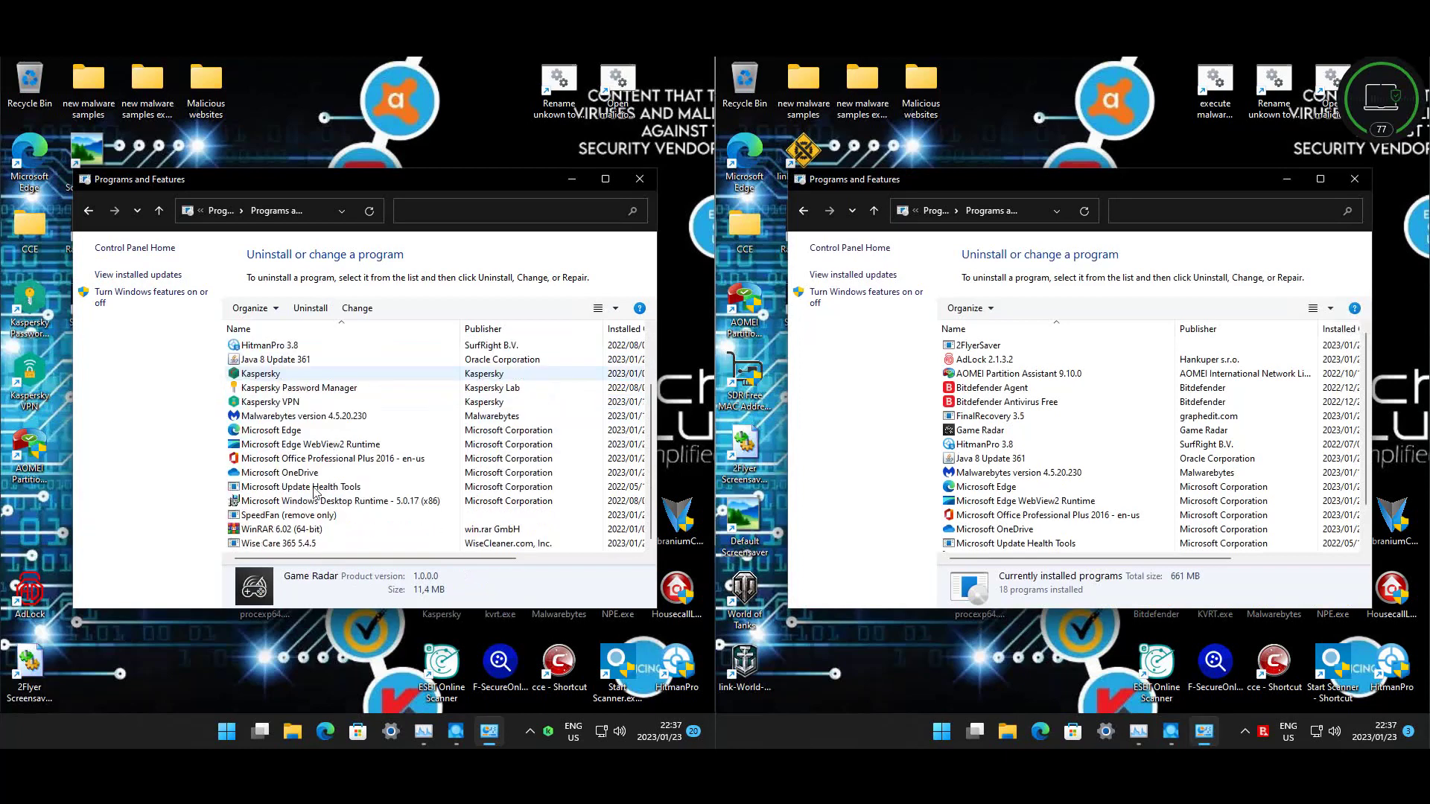
left_click(331, 543)
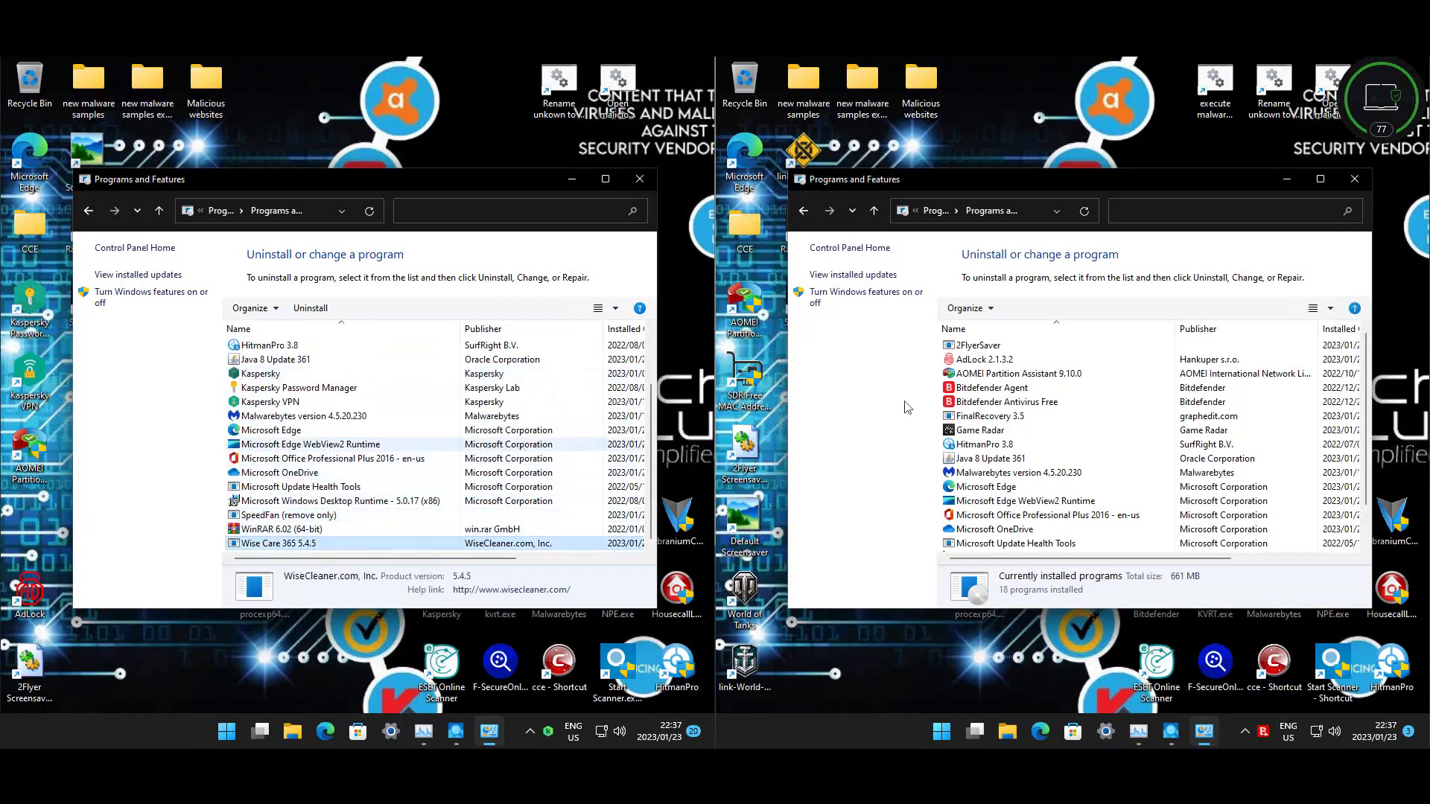
- Check the second machine's entries, from Bitdefender Agent to SpeedFan, then close both program lists
left_click(990, 387)
left_click(983, 346)
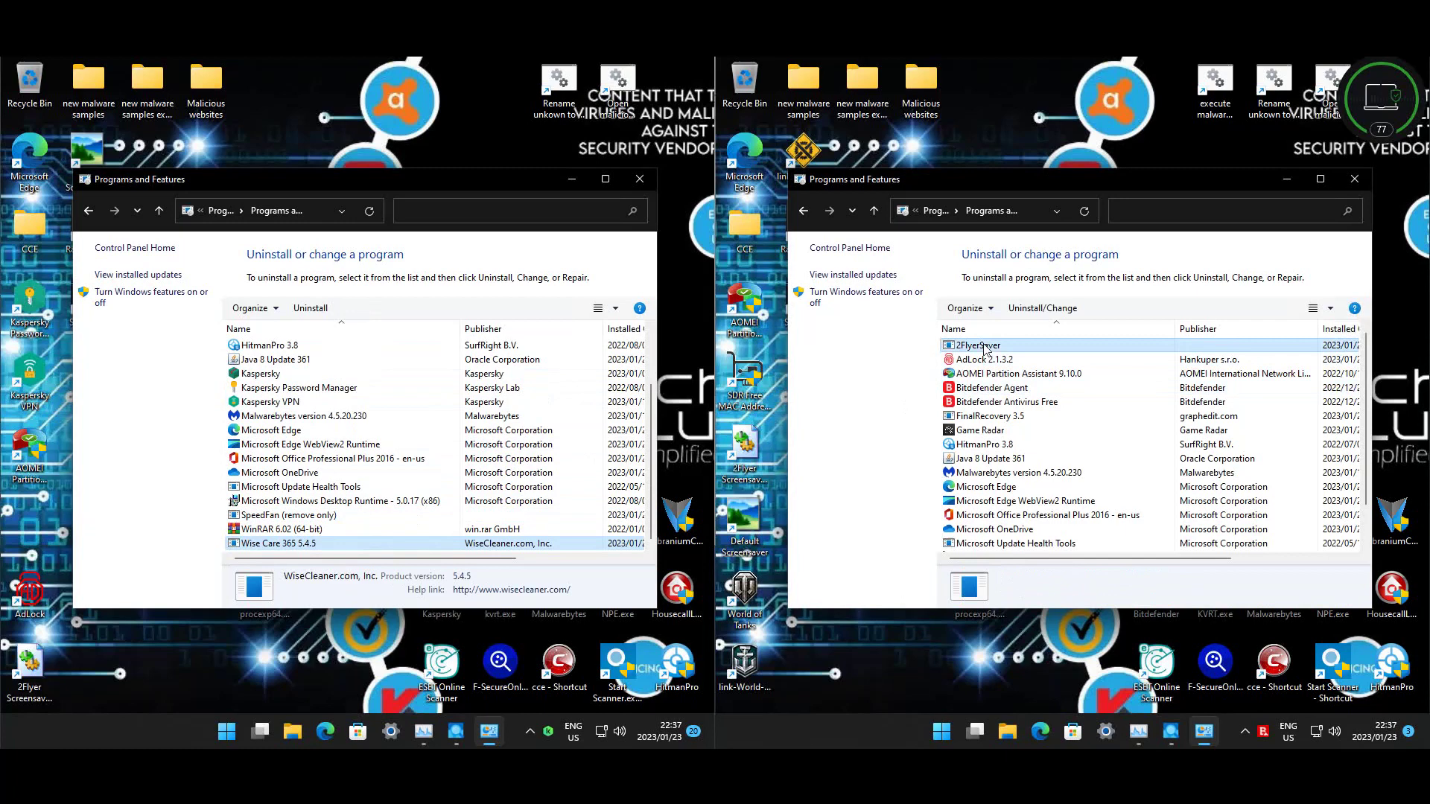
left_click(990, 360)
left_click(997, 416)
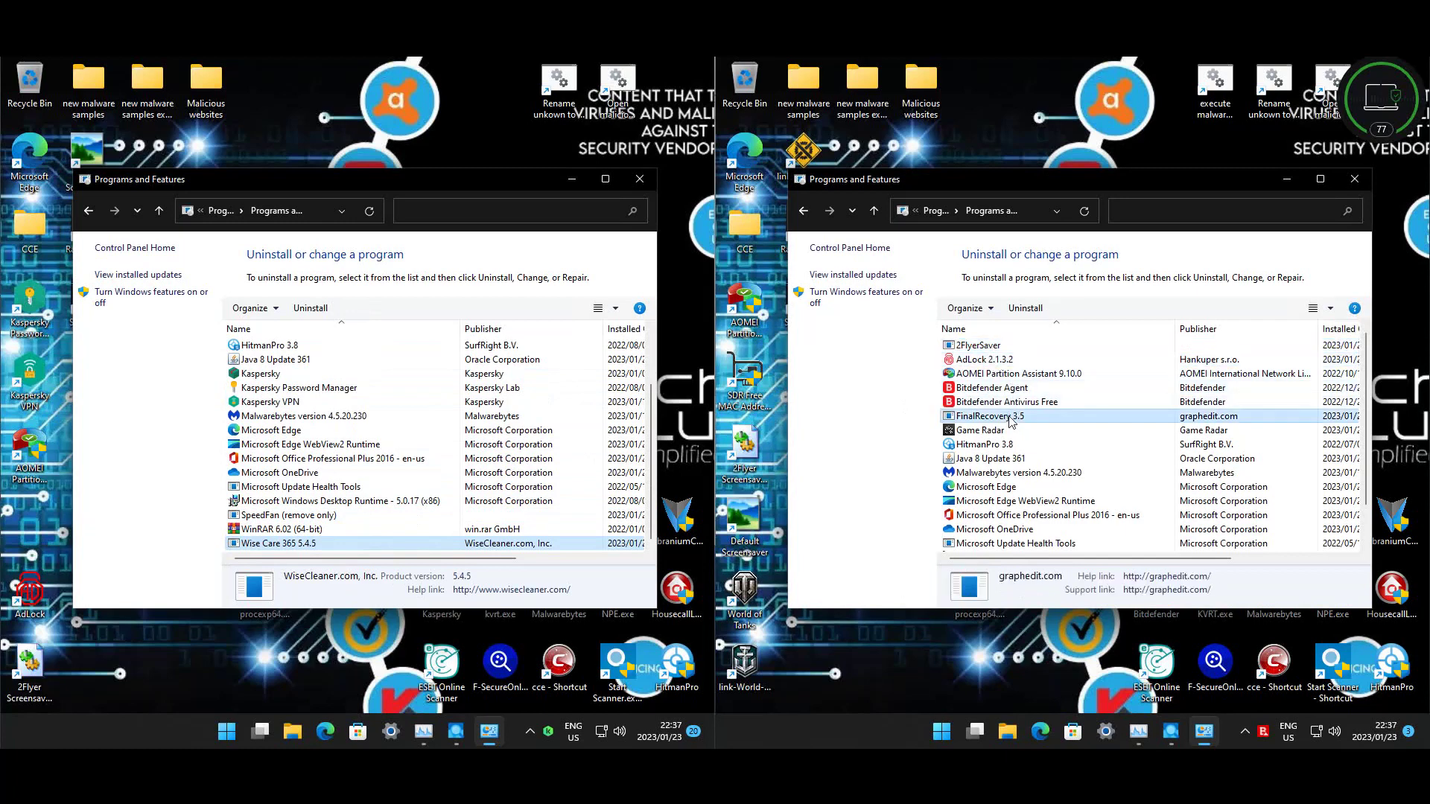
left_click(1000, 431)
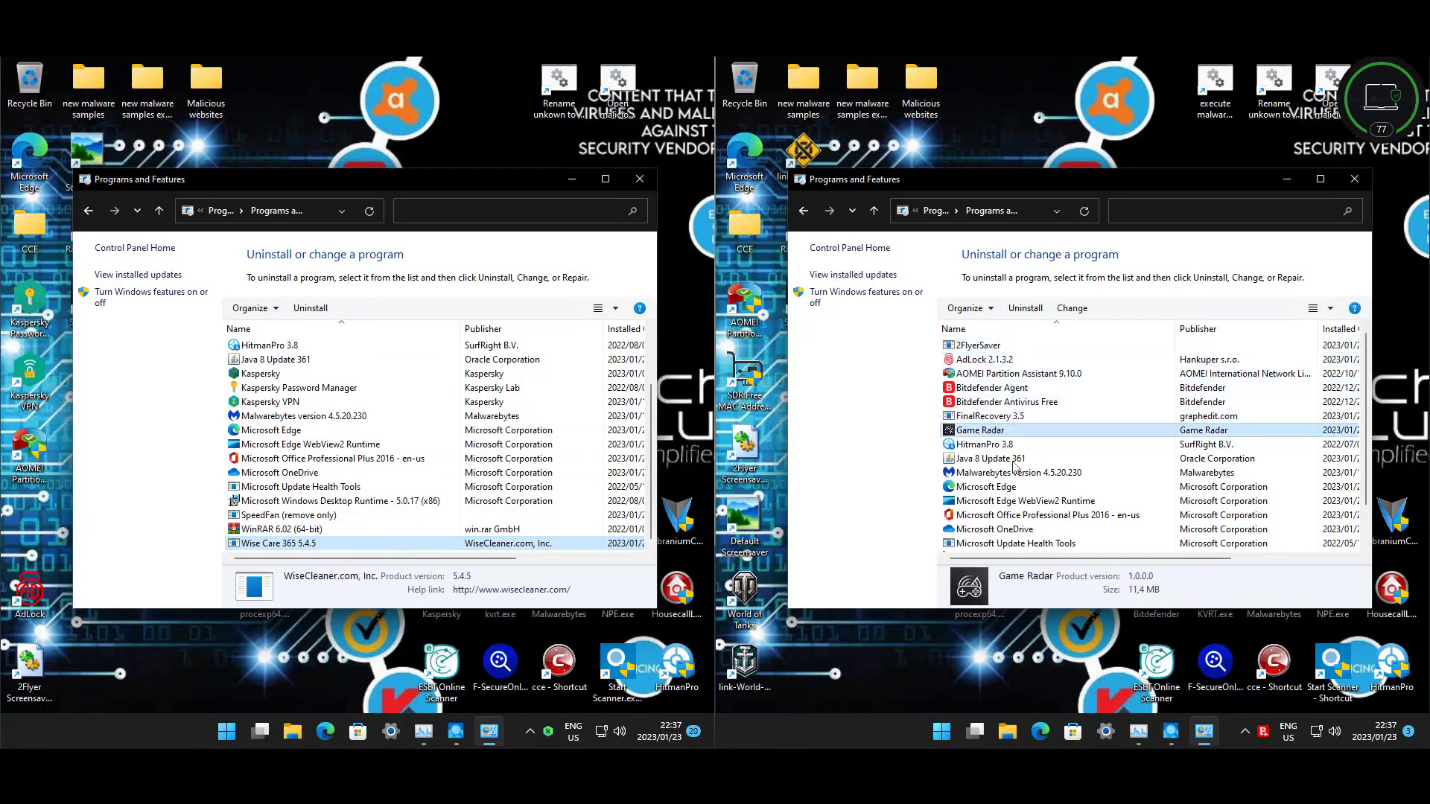
scroll(1009, 450, "down", 1)
left_click(1019, 516)
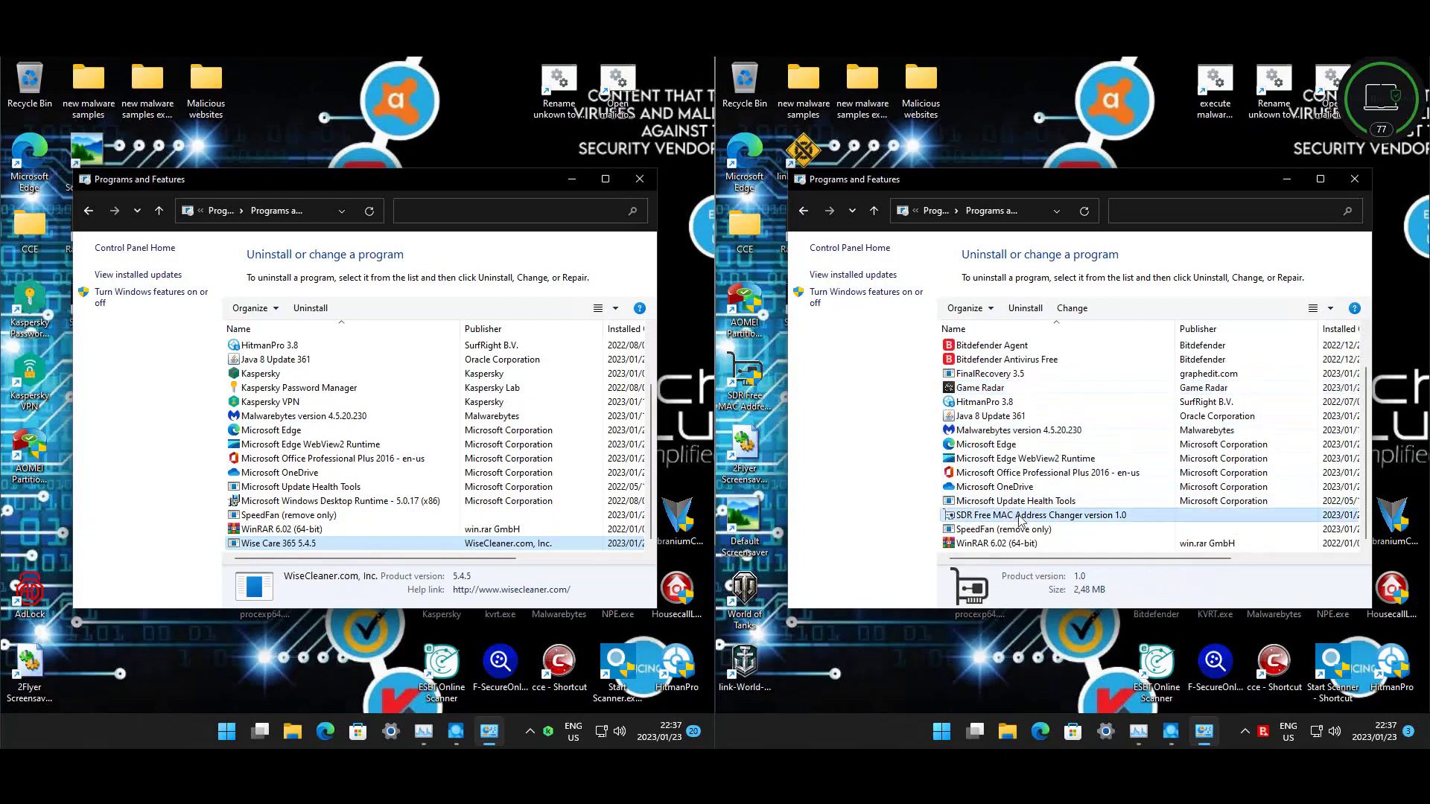
left_click(1047, 531)
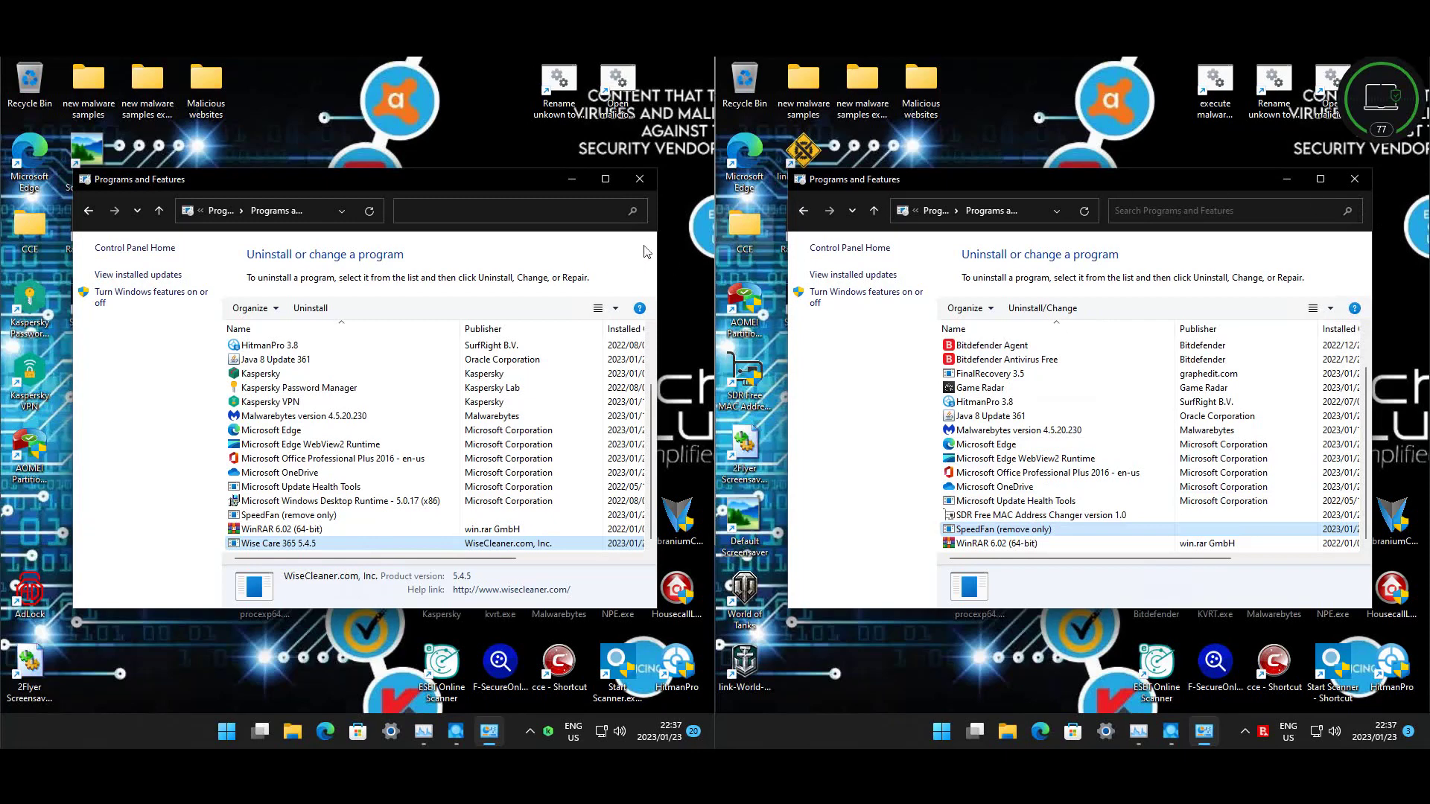
left_click(639, 180)
left_click(1355, 182)
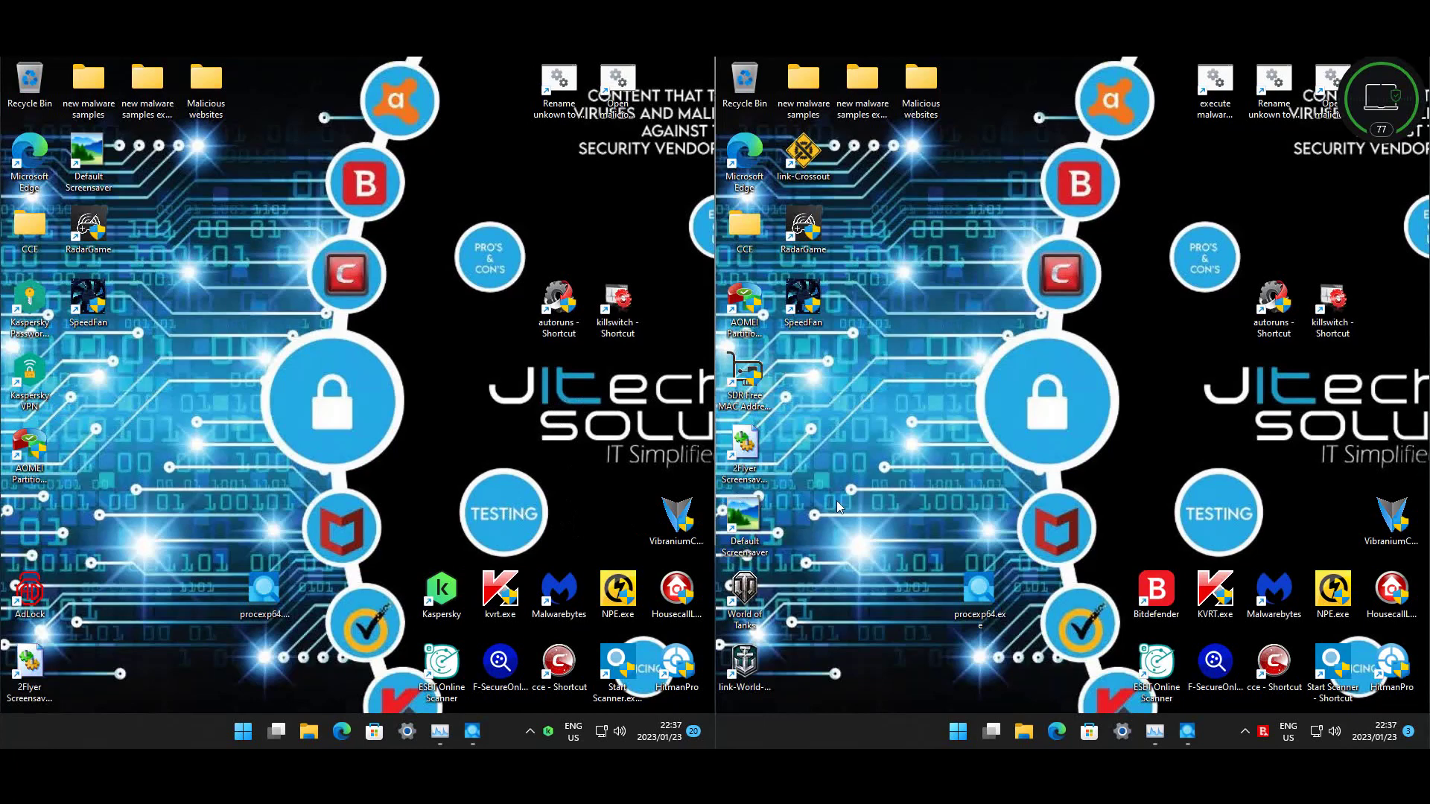
left_click(1155, 731)
left_click(440, 731)
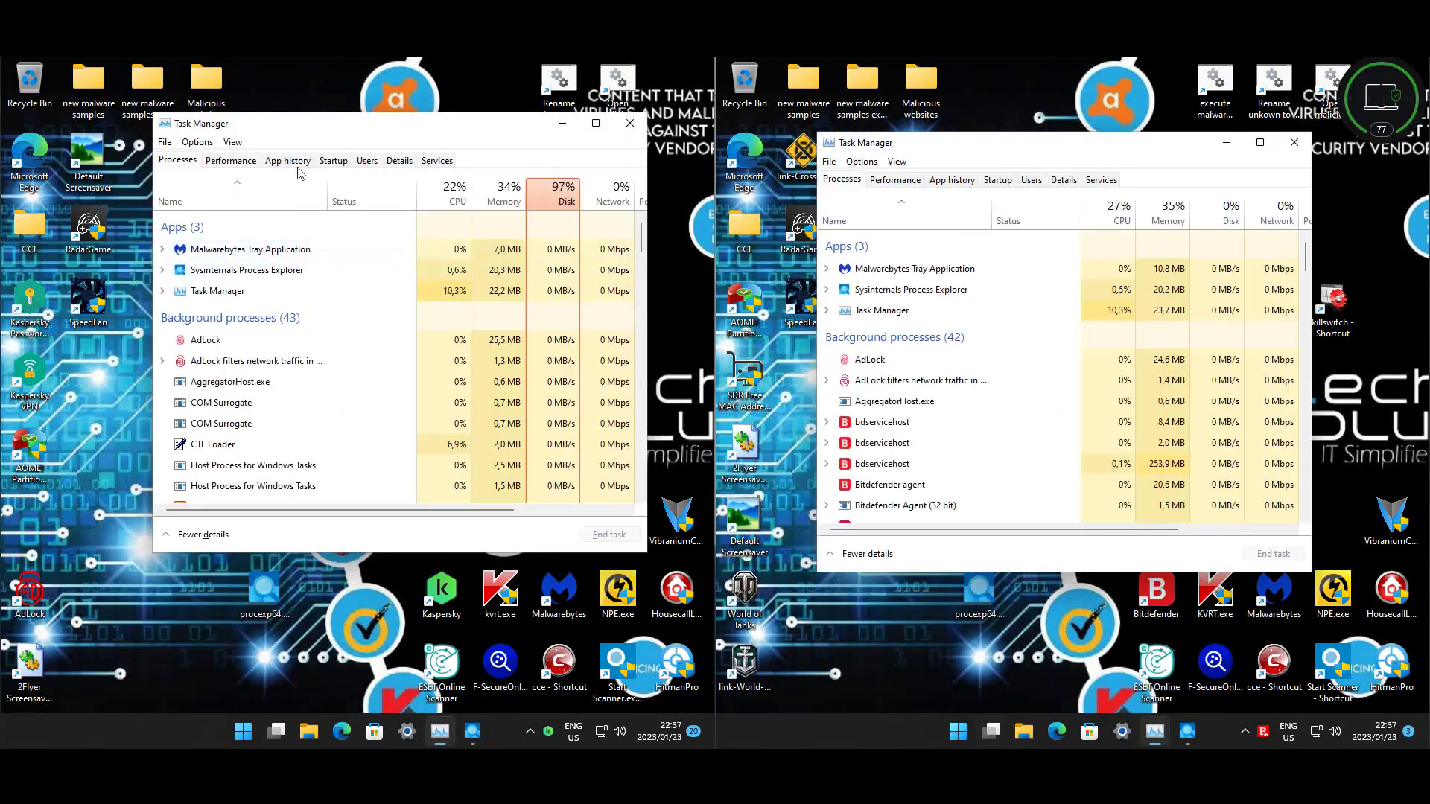
left_click(333, 160)
left_click(998, 180)
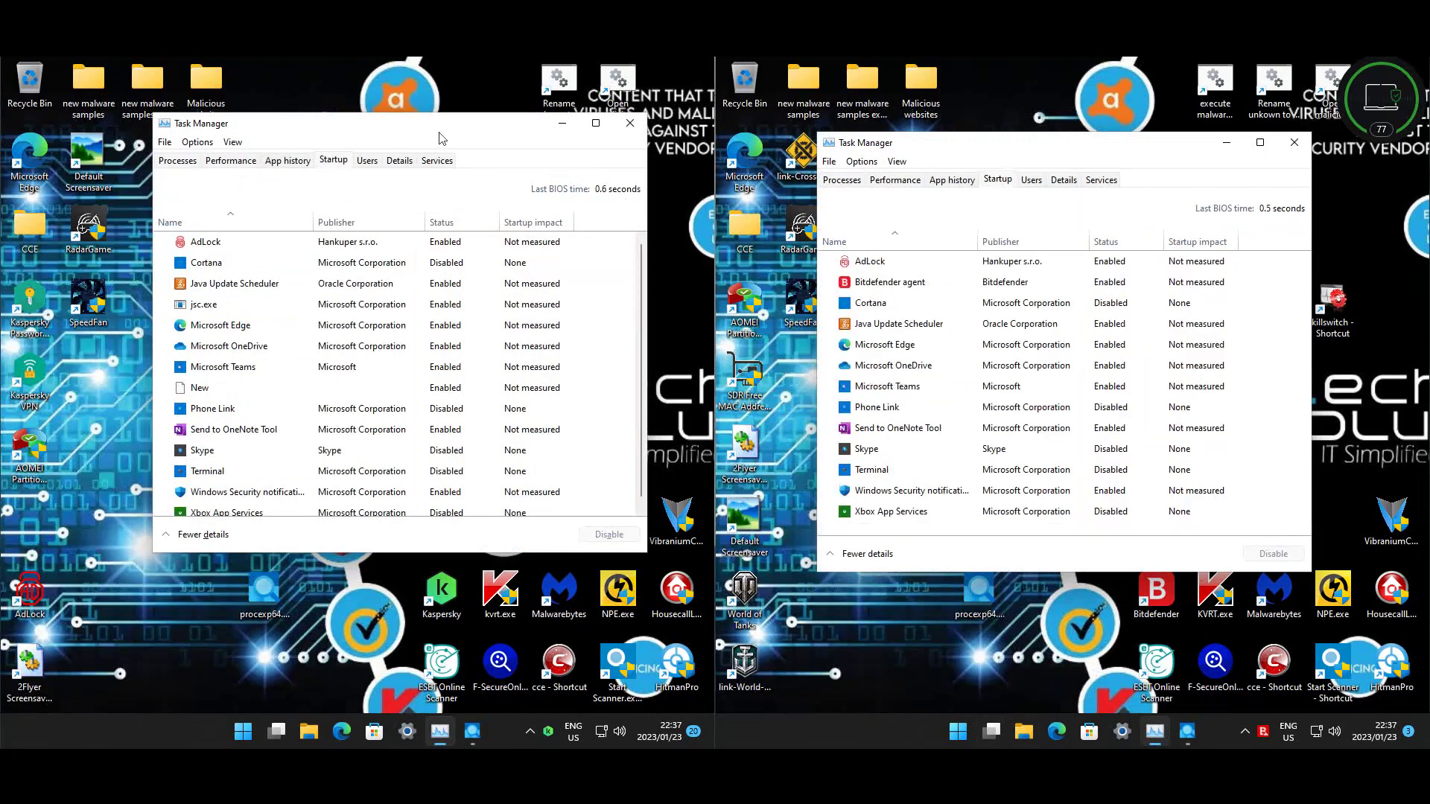
left_click(209, 306)
right_click(208, 314)
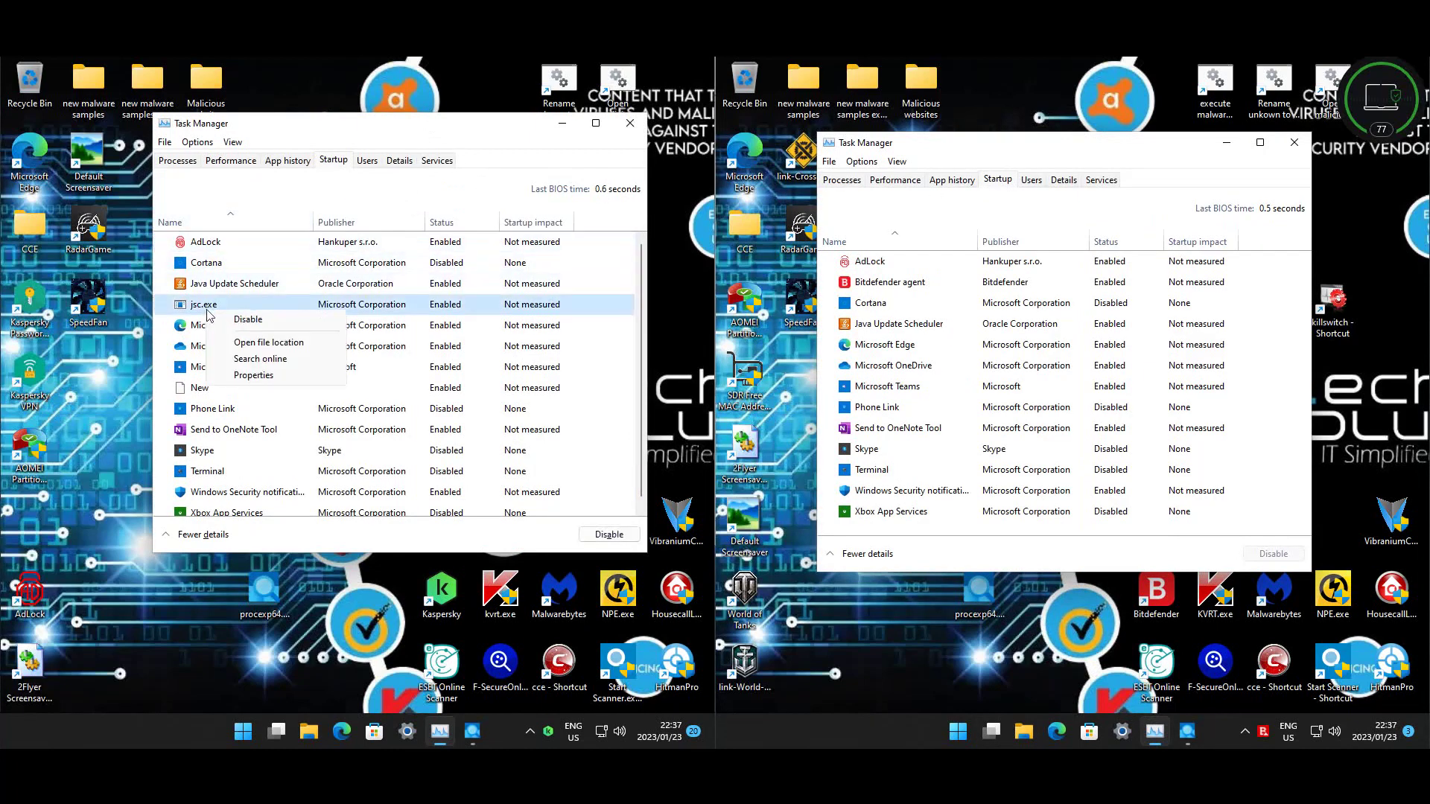
left_click(267, 378)
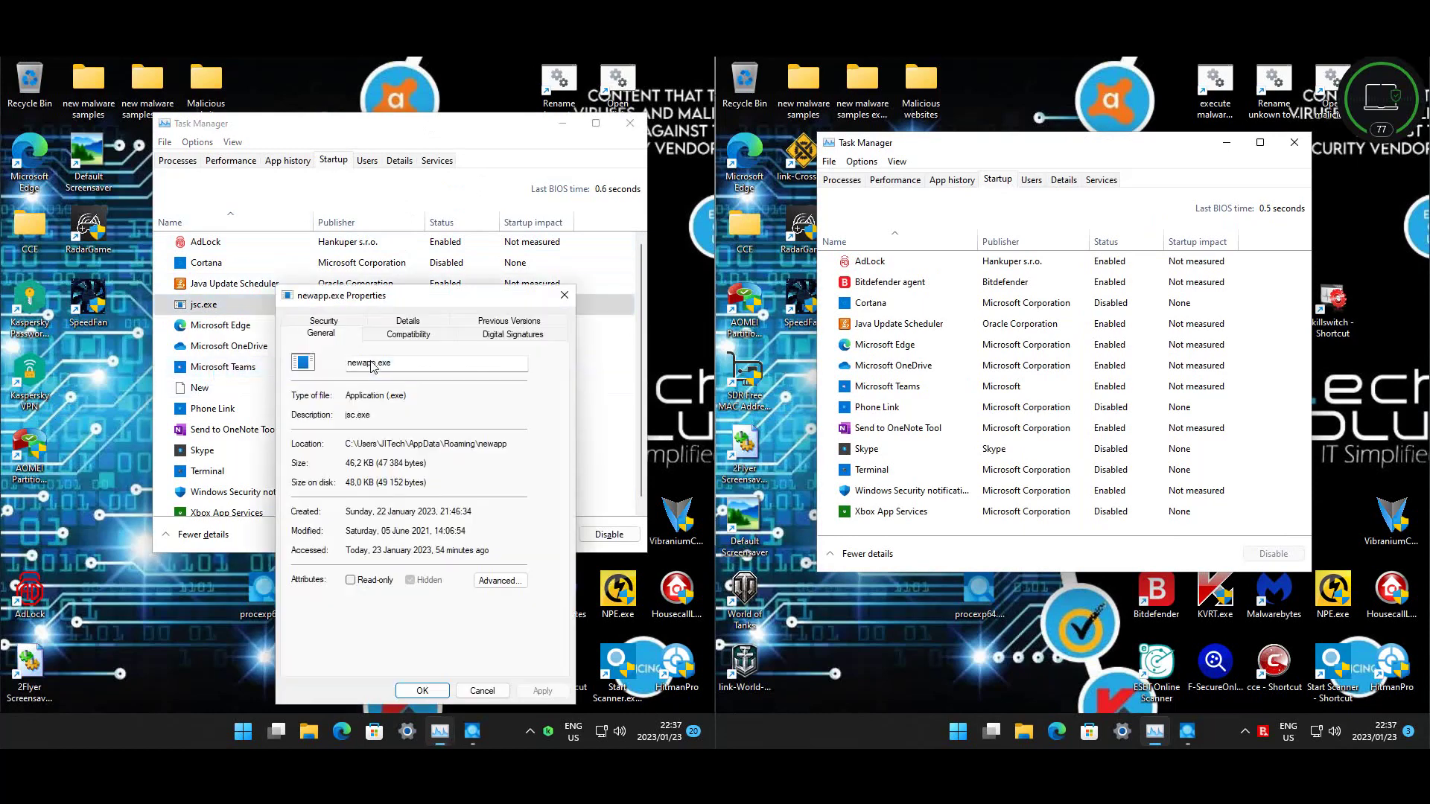
left_click_drag(414, 443, 511, 444)
left_click(565, 295)
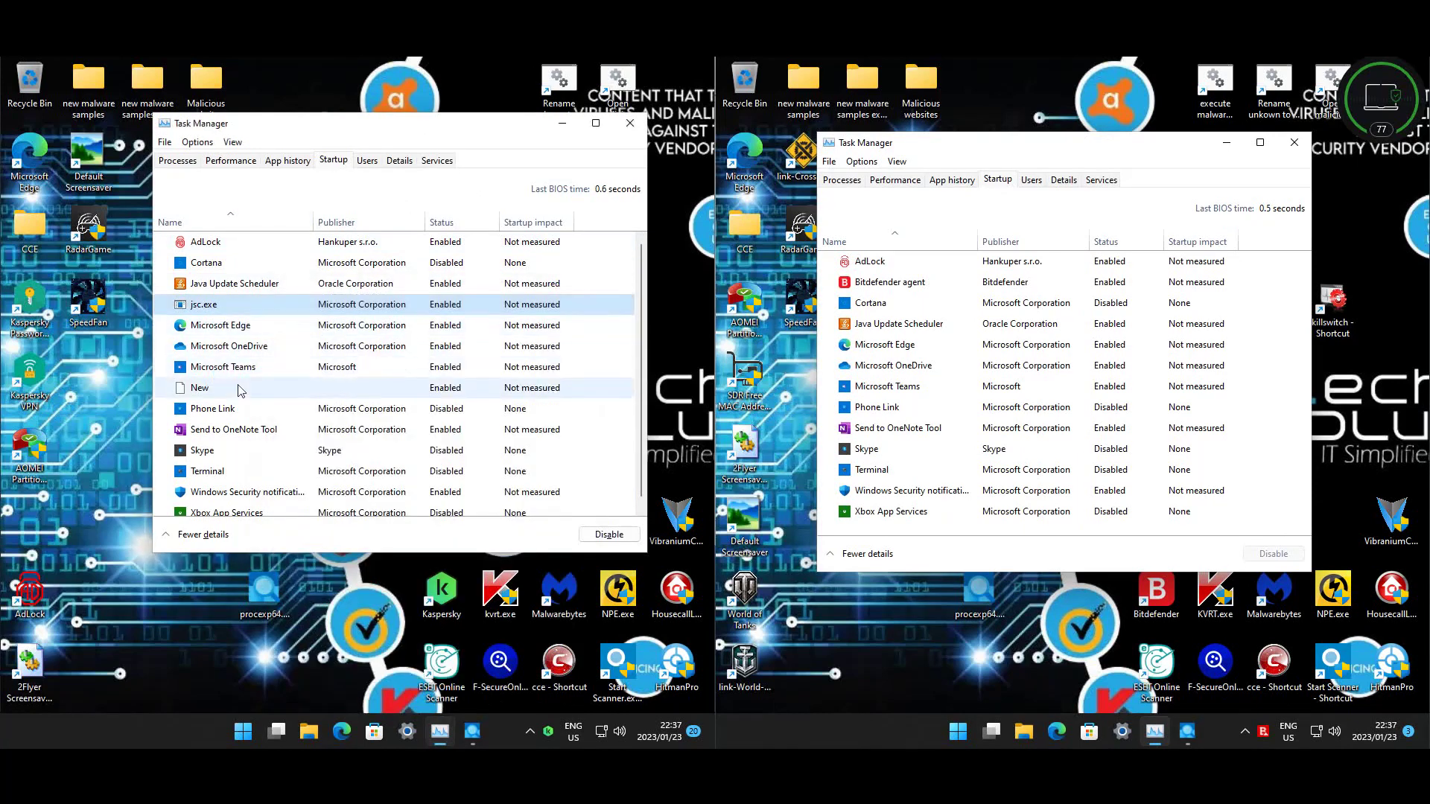
right_click(212, 395)
left_click(237, 443)
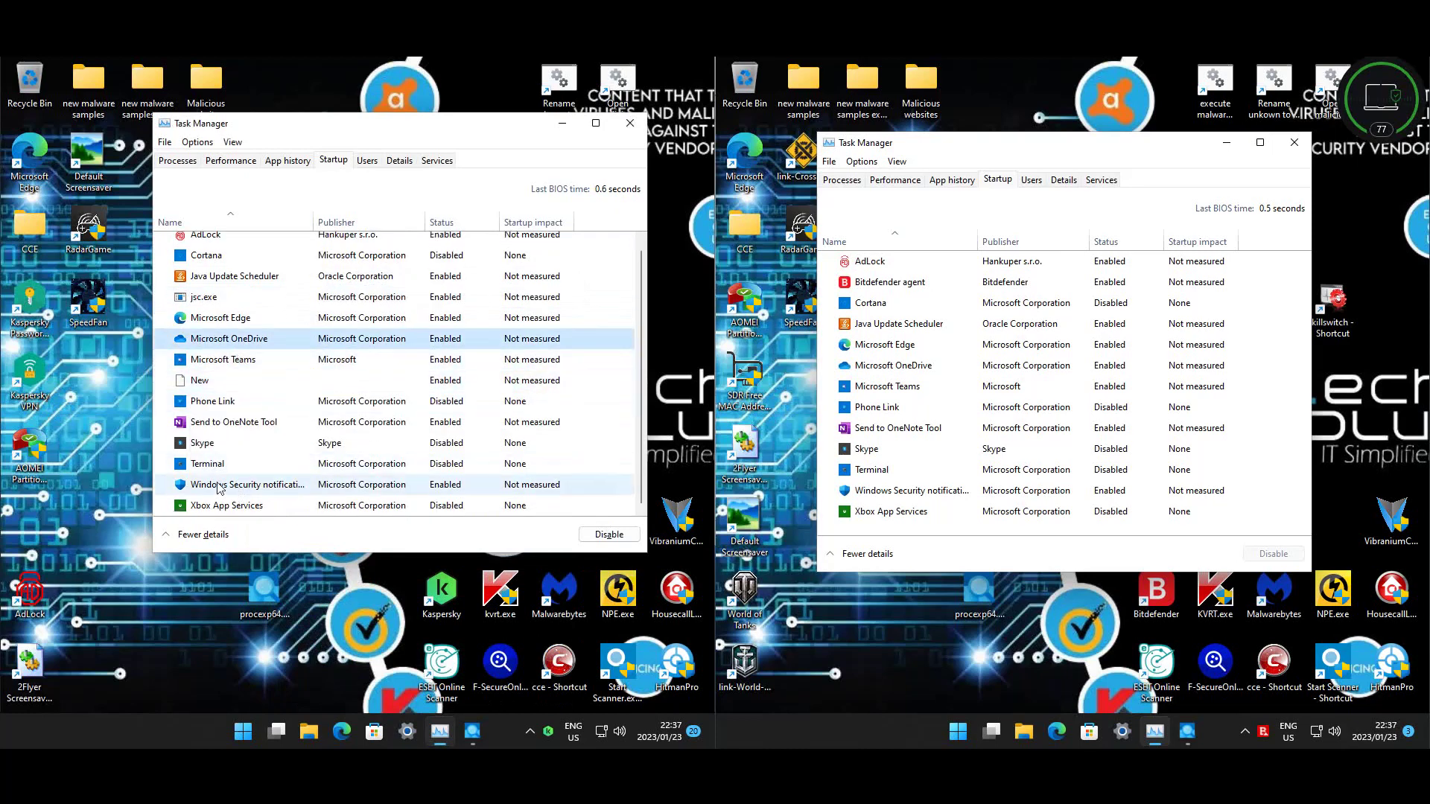
scroll(219, 482, "up", 1)
left_click(216, 388)
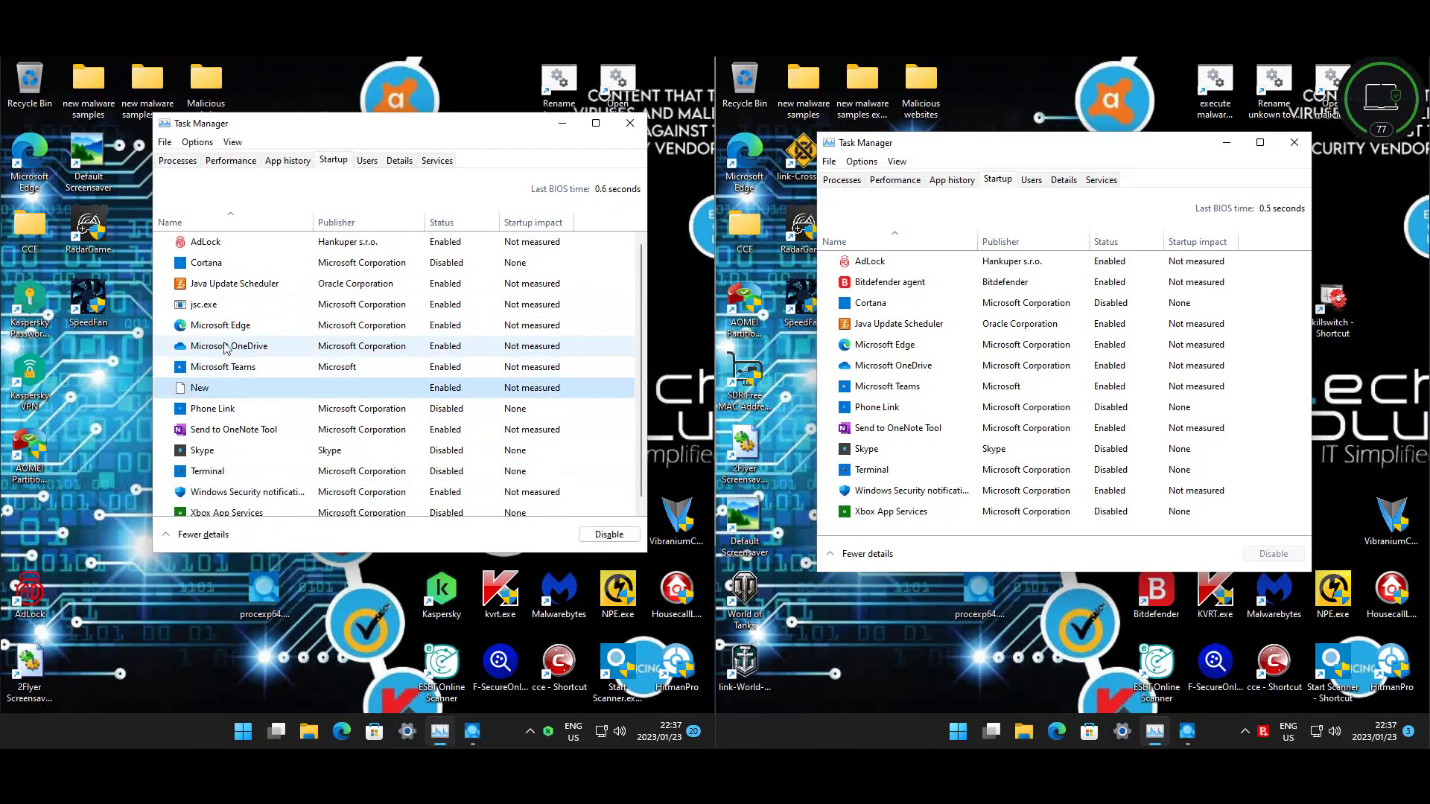
left_click(216, 307)
left_click(320, 246)
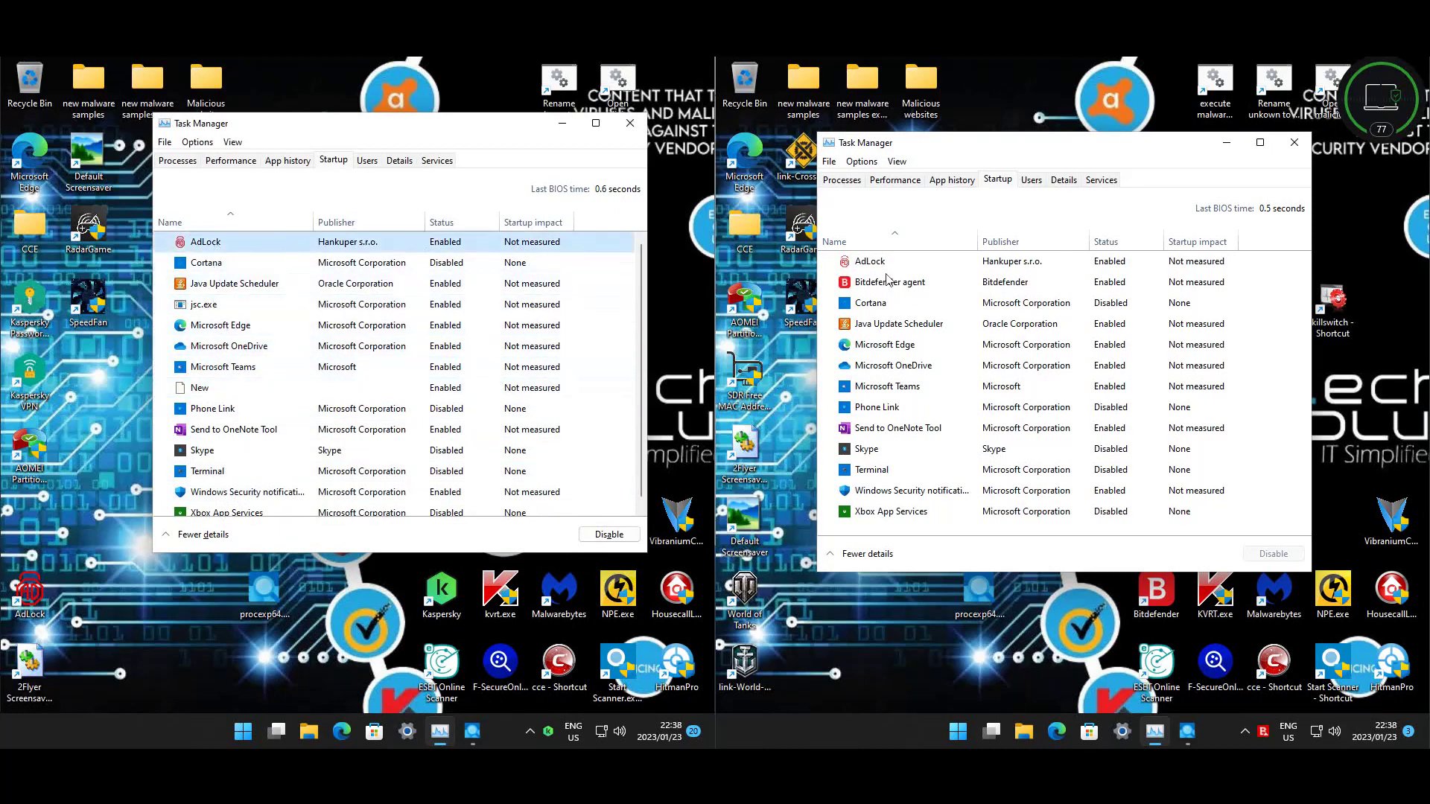
left_click(863, 266)
right_click(874, 263)
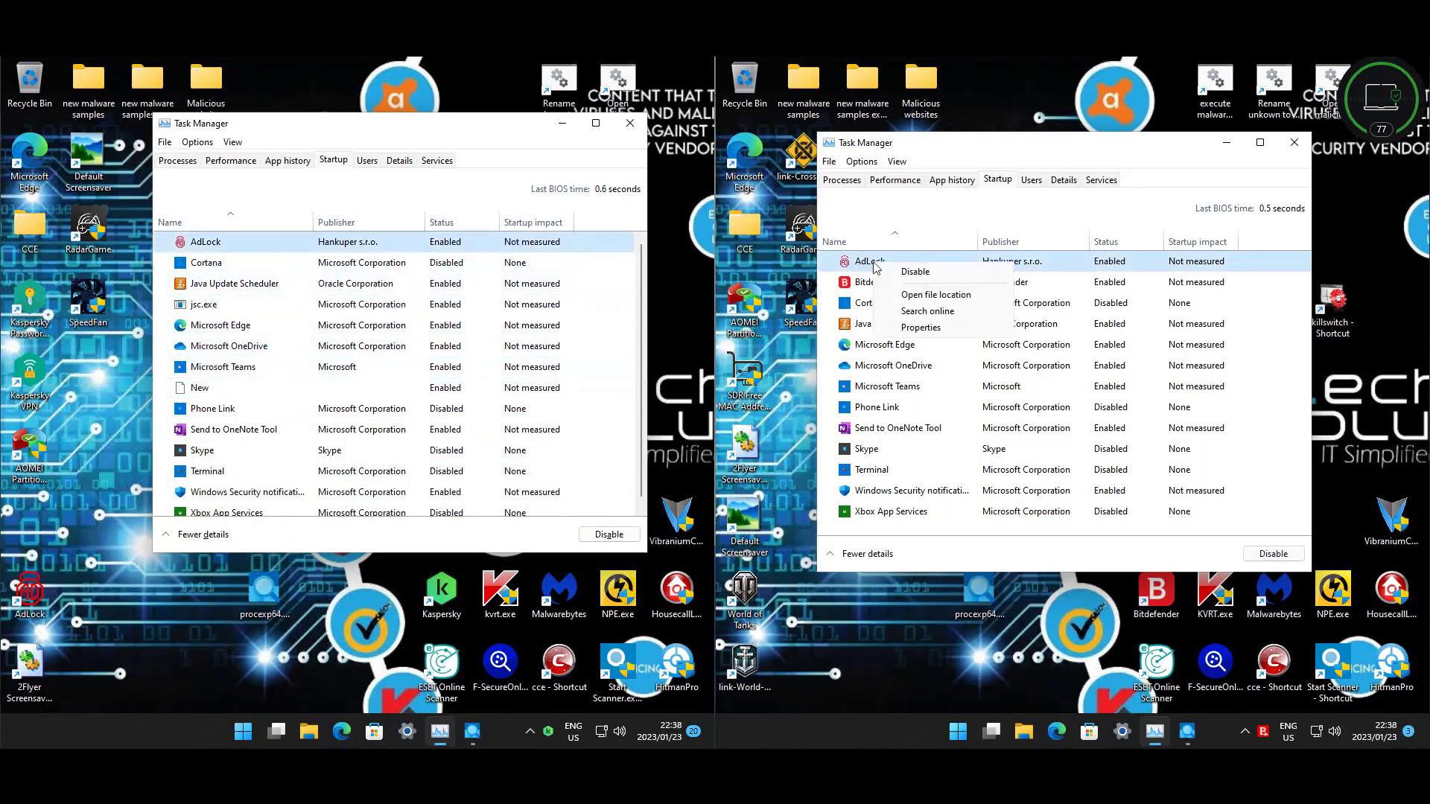
left_click(942, 165)
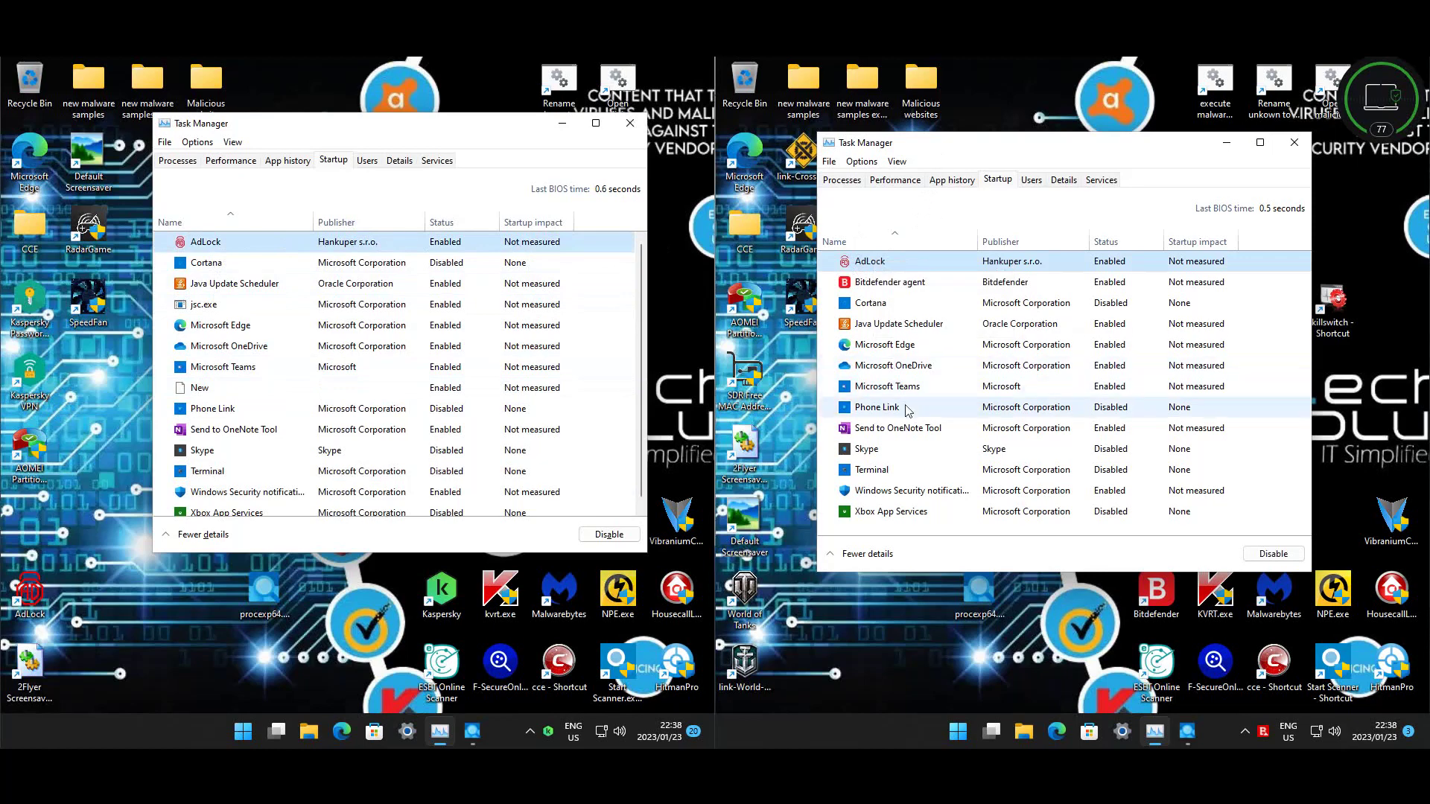
left_click(904, 428)
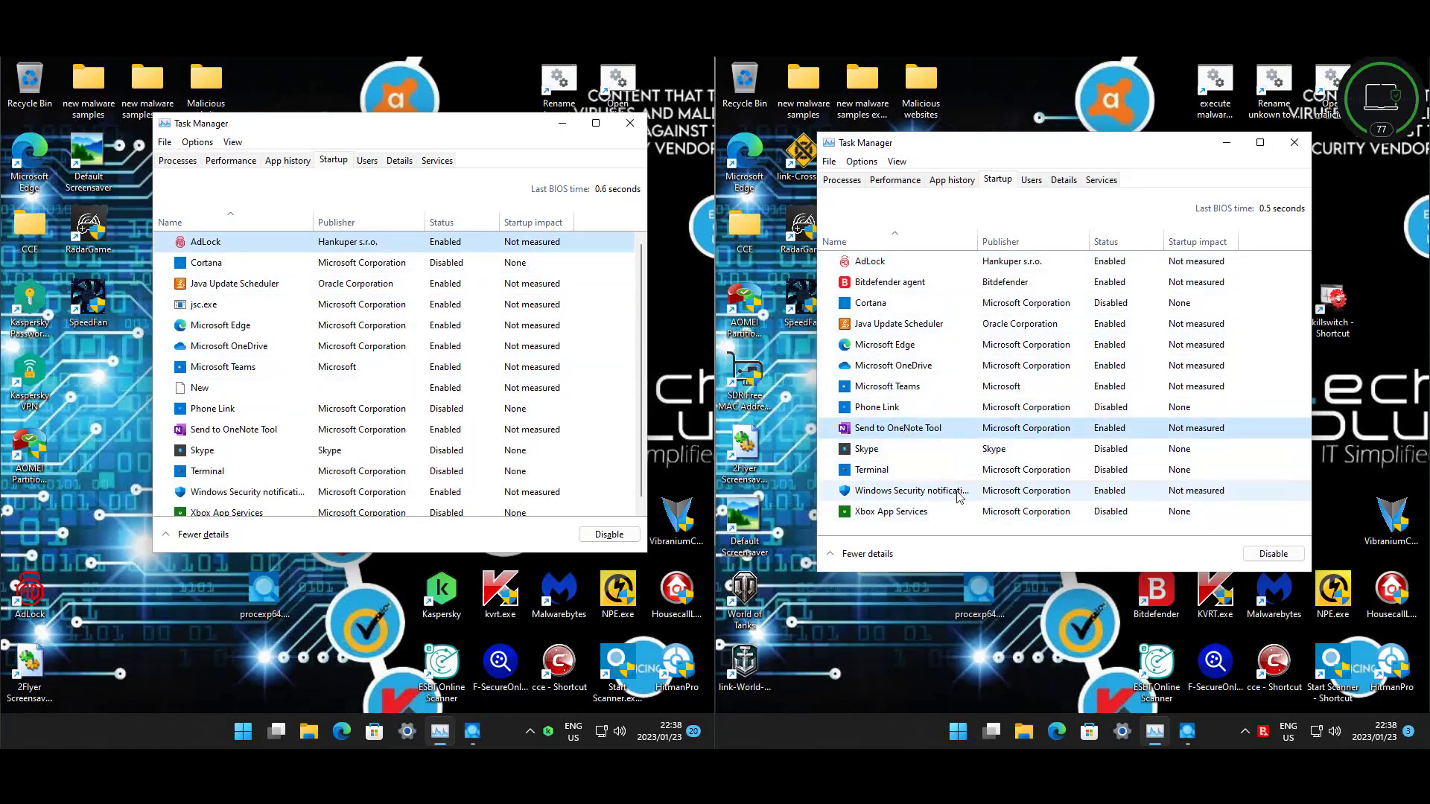
left_click(211, 308)
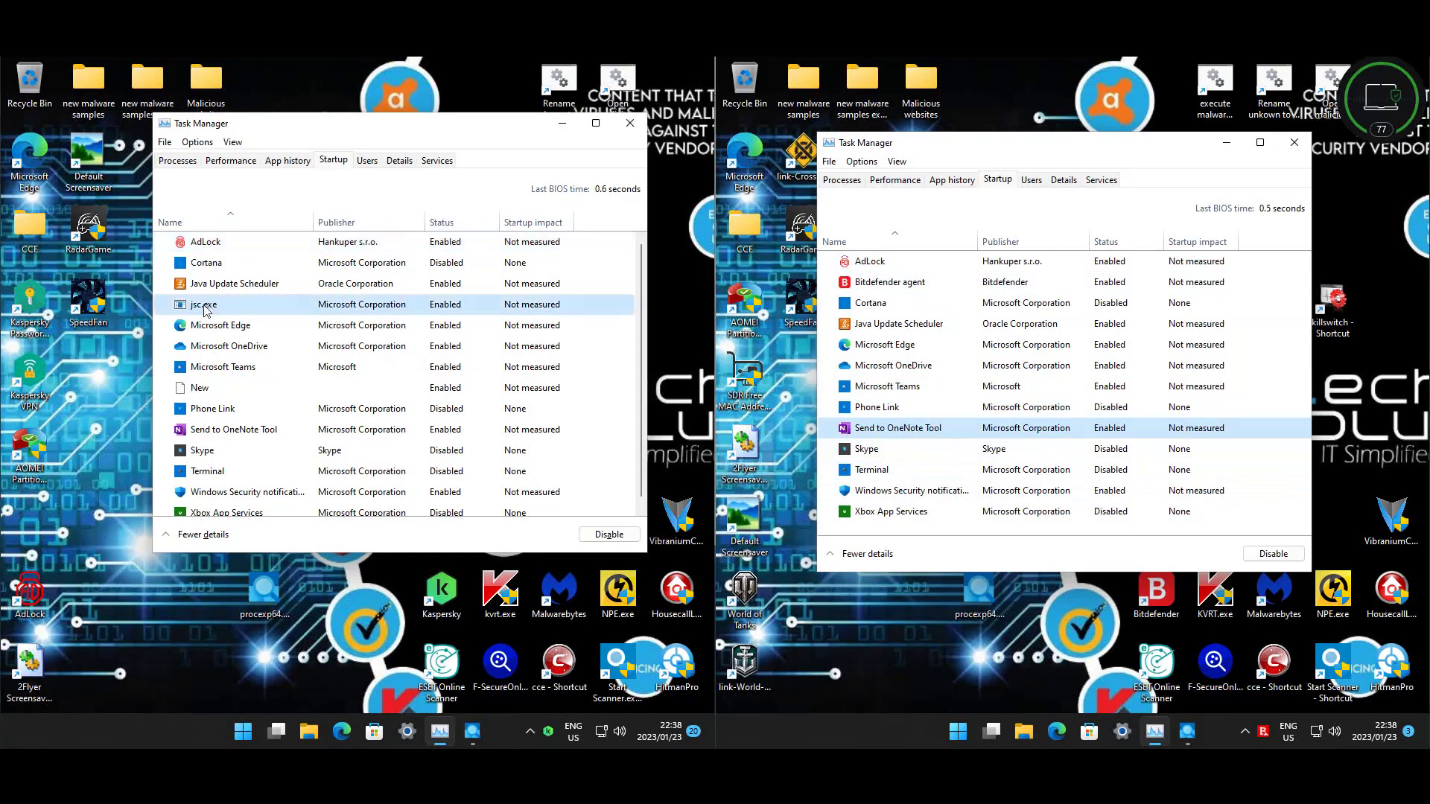
left_click(637, 130)
left_click(1293, 142)
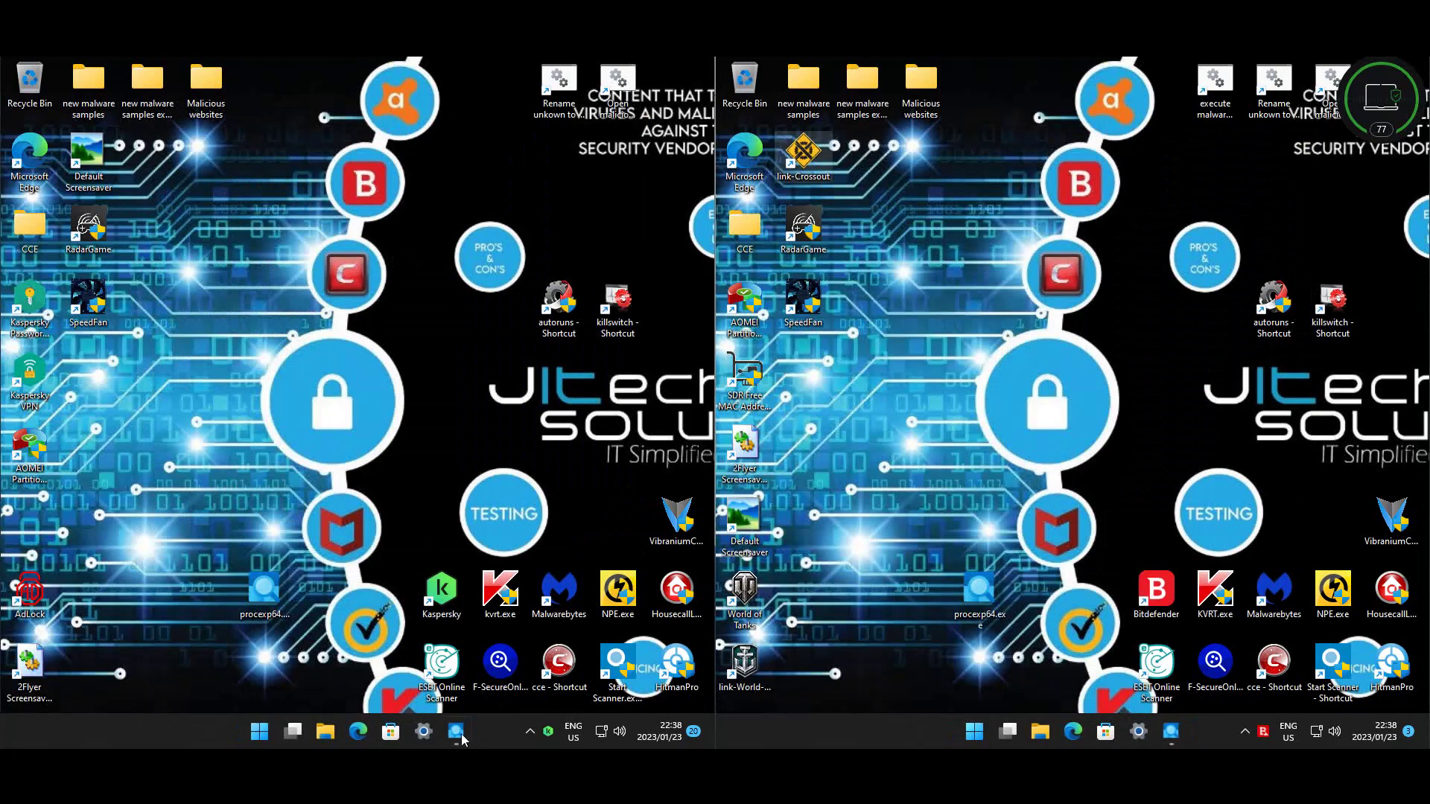
left_click(460, 737)
left_click(1183, 734)
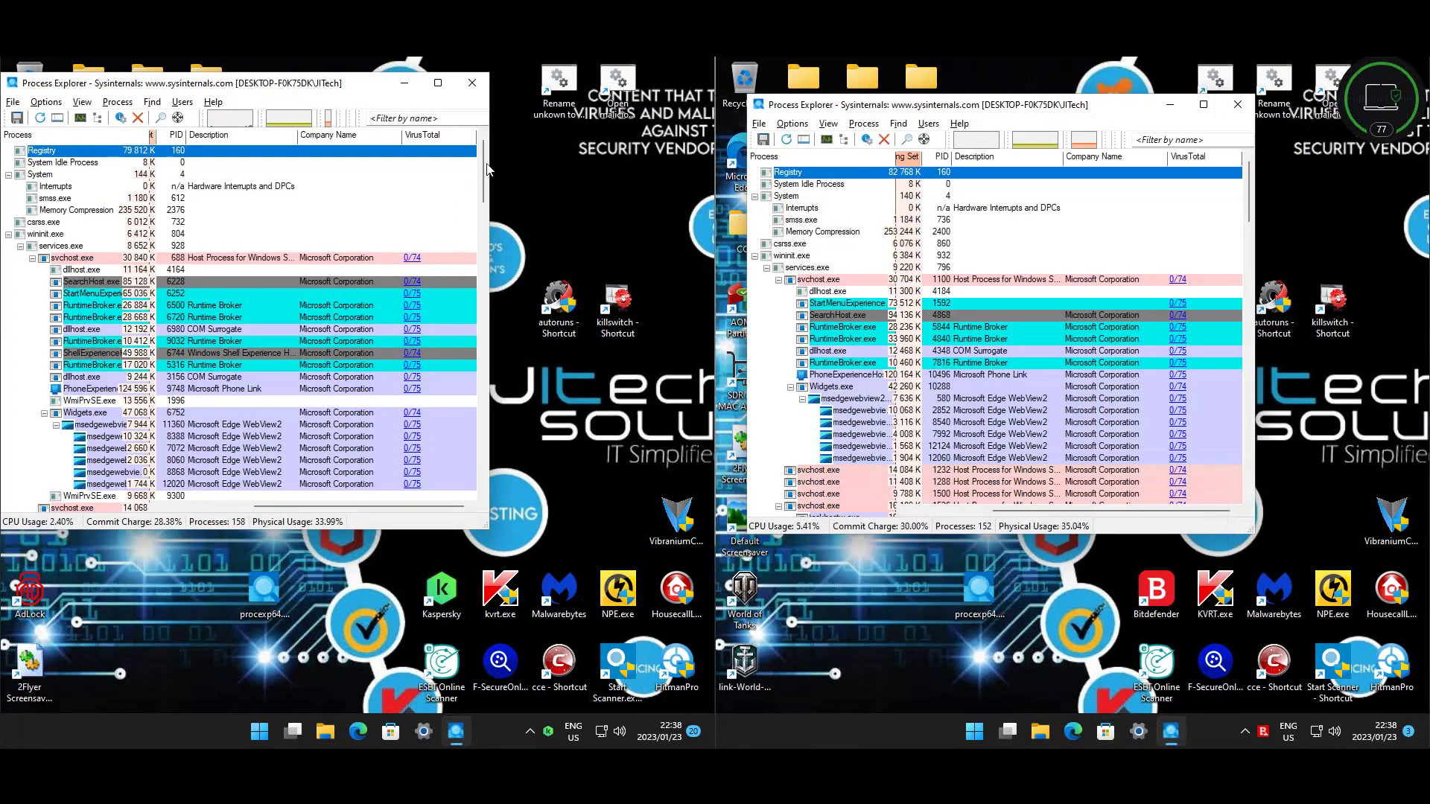
left_click_drag(484, 165, 490, 338)
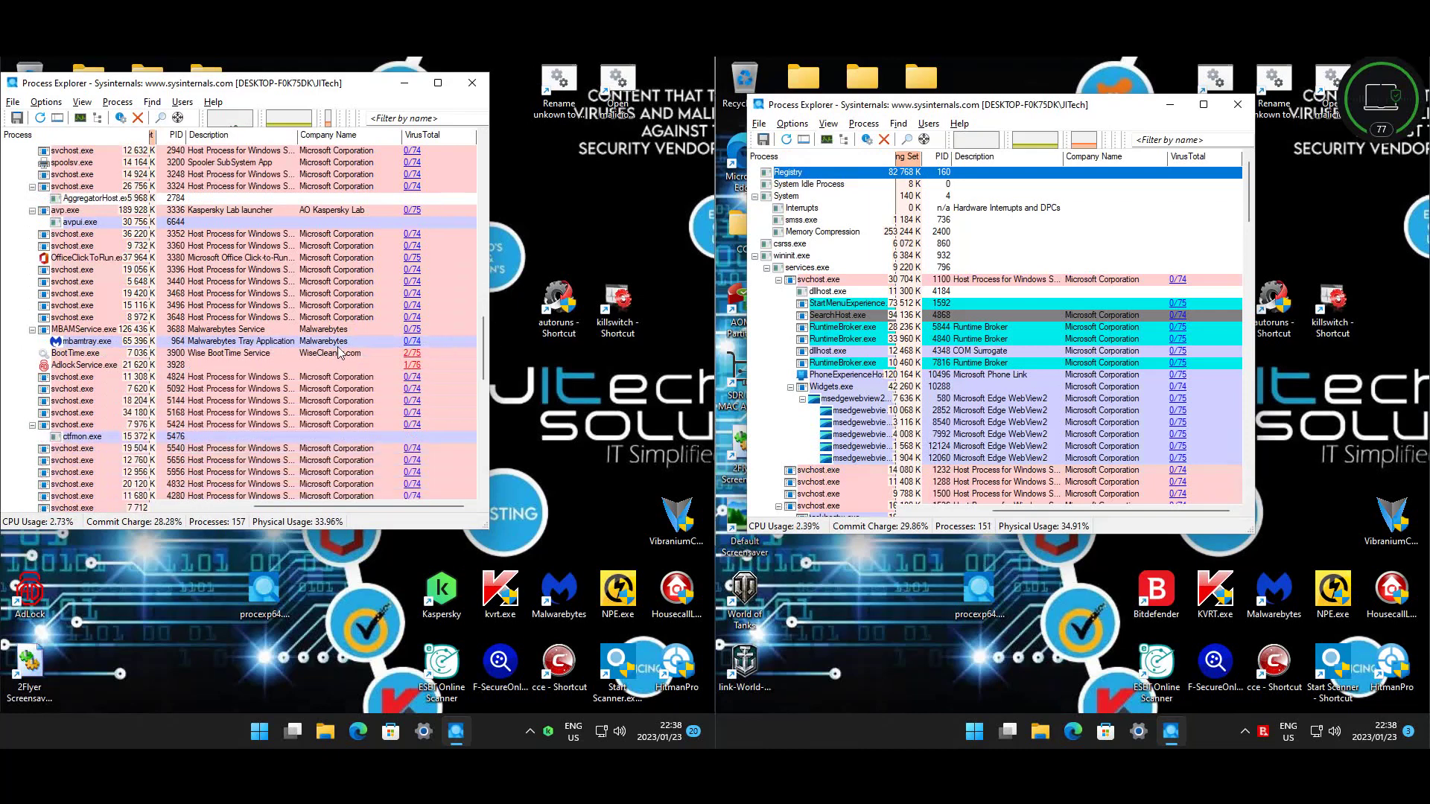
left_click_drag(488, 334, 495, 437)
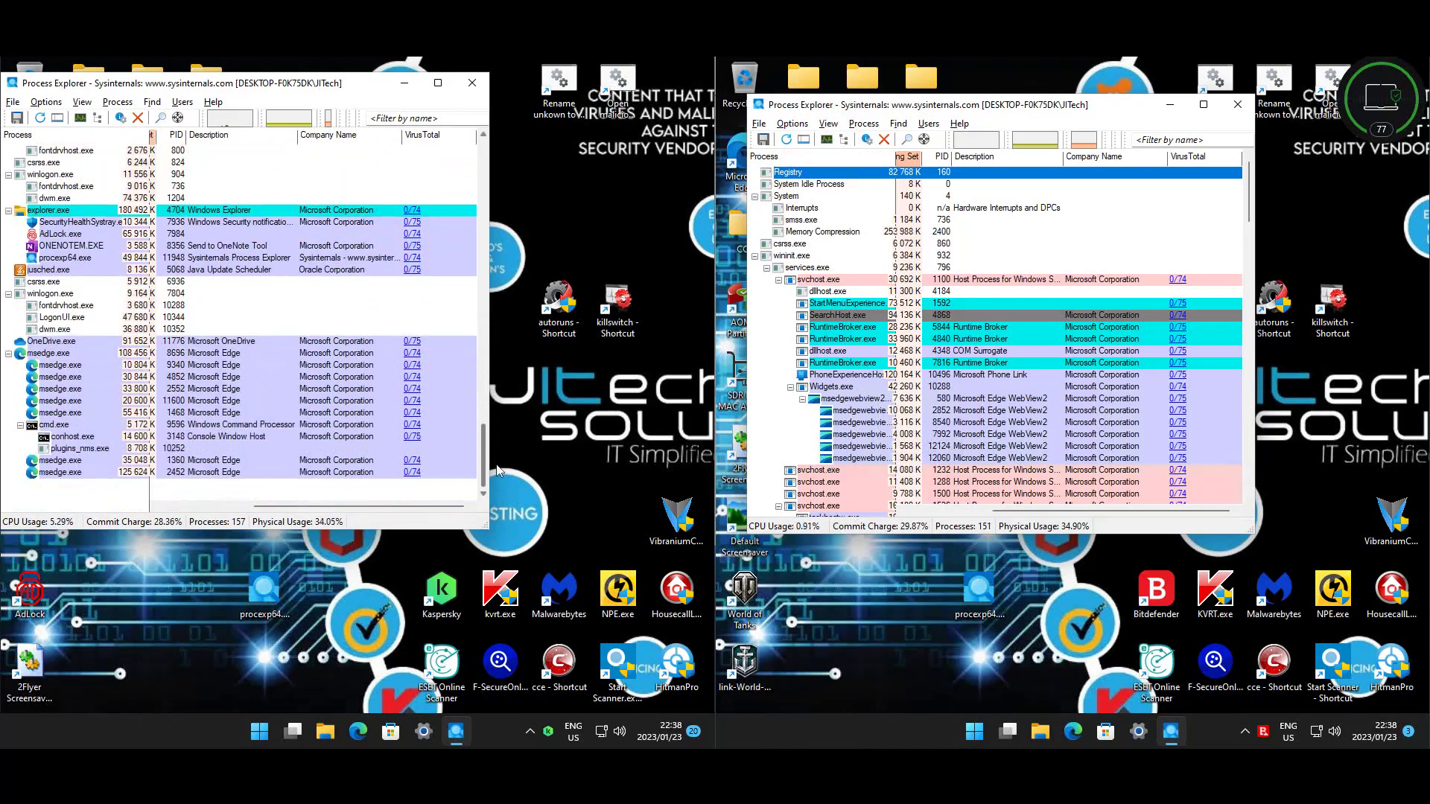
left_click(1135, 208)
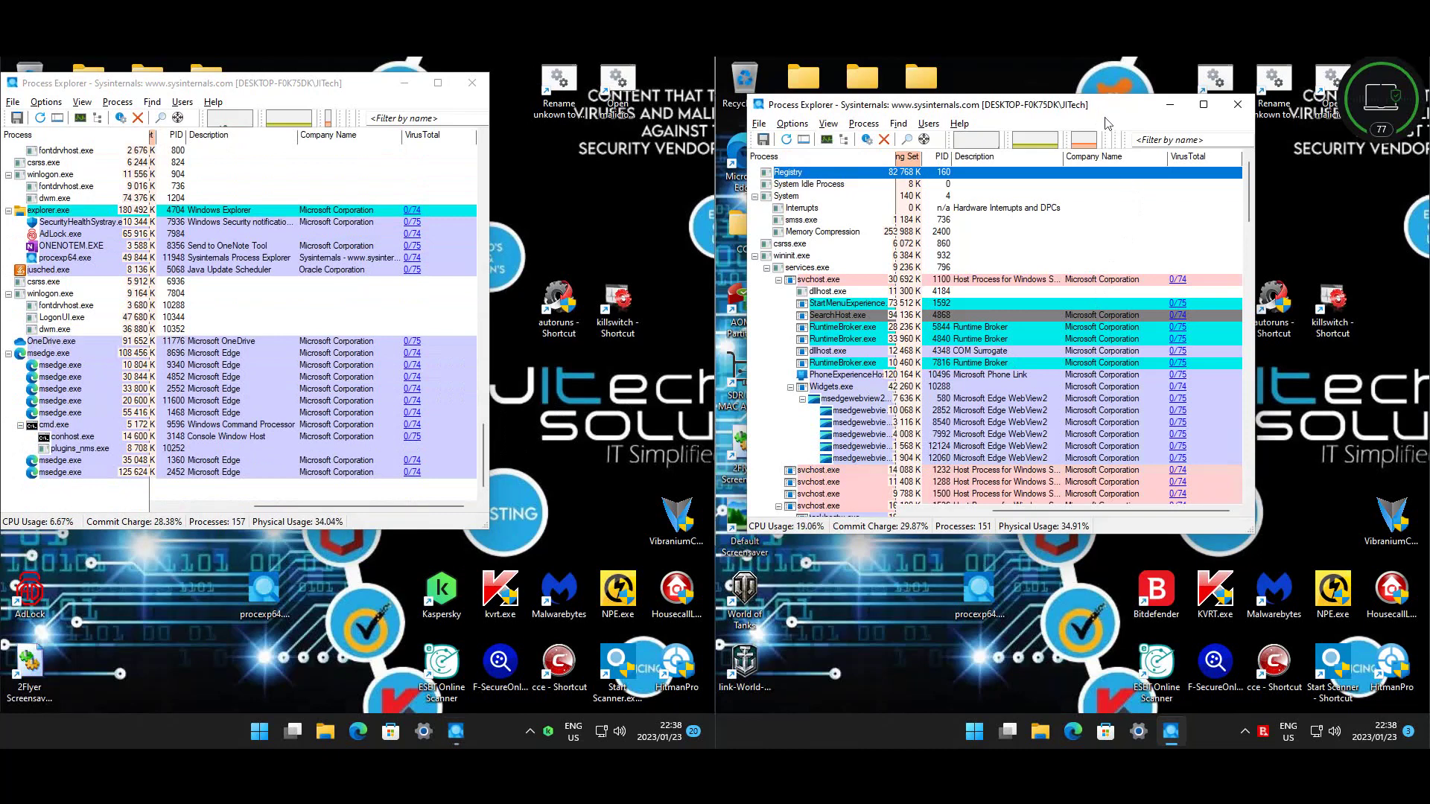
left_click_drag(1251, 207, 1251, 480)
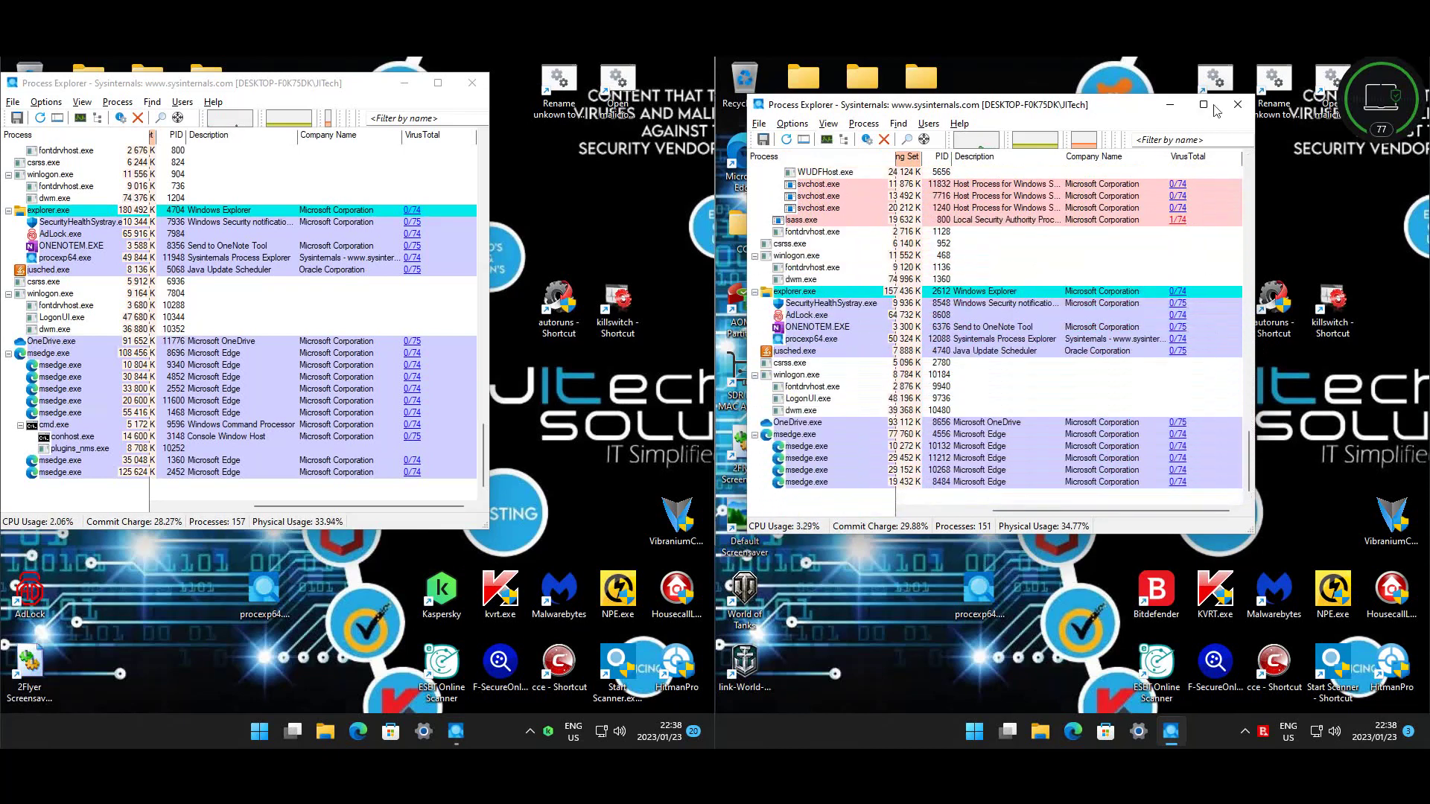
left_click(1238, 104)
left_click(474, 85)
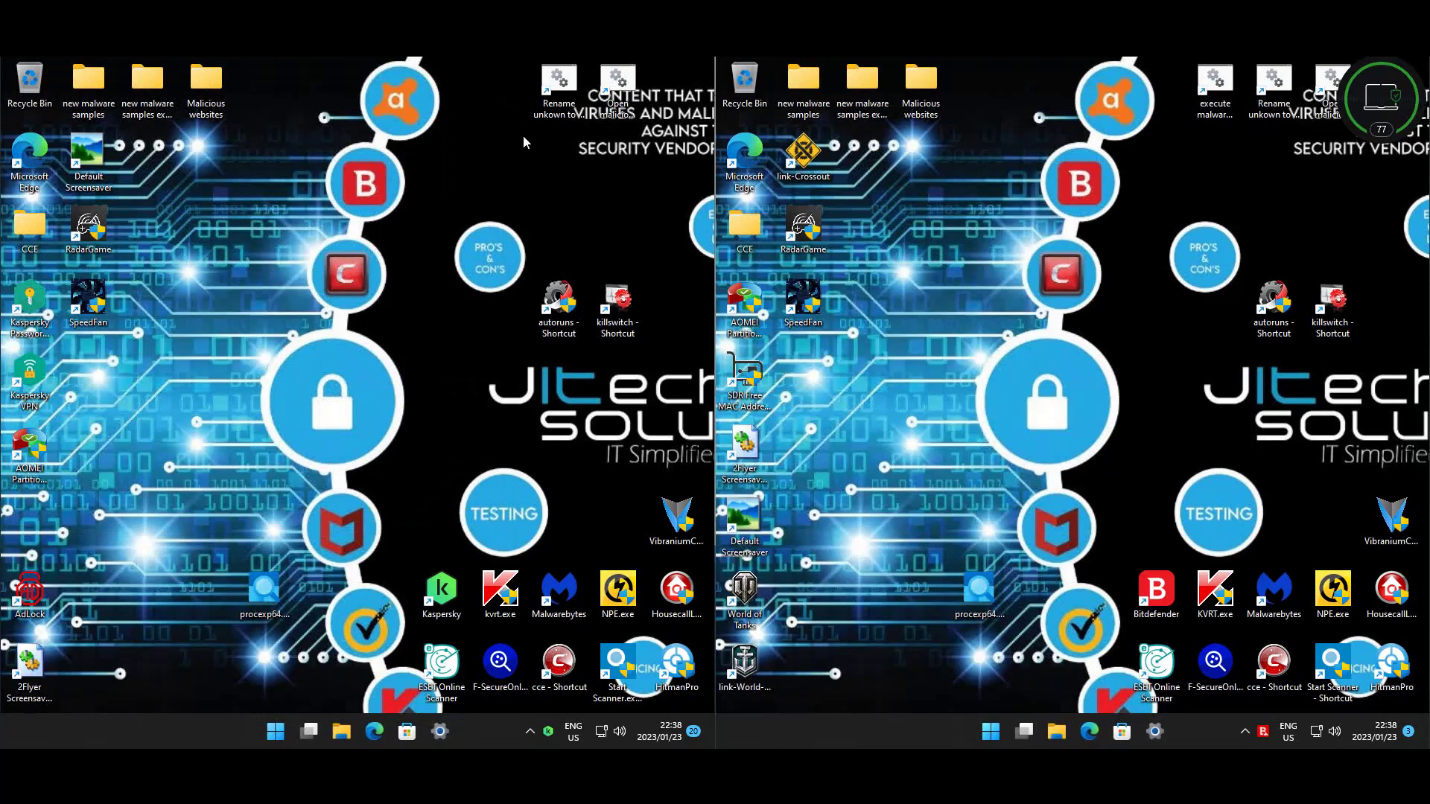